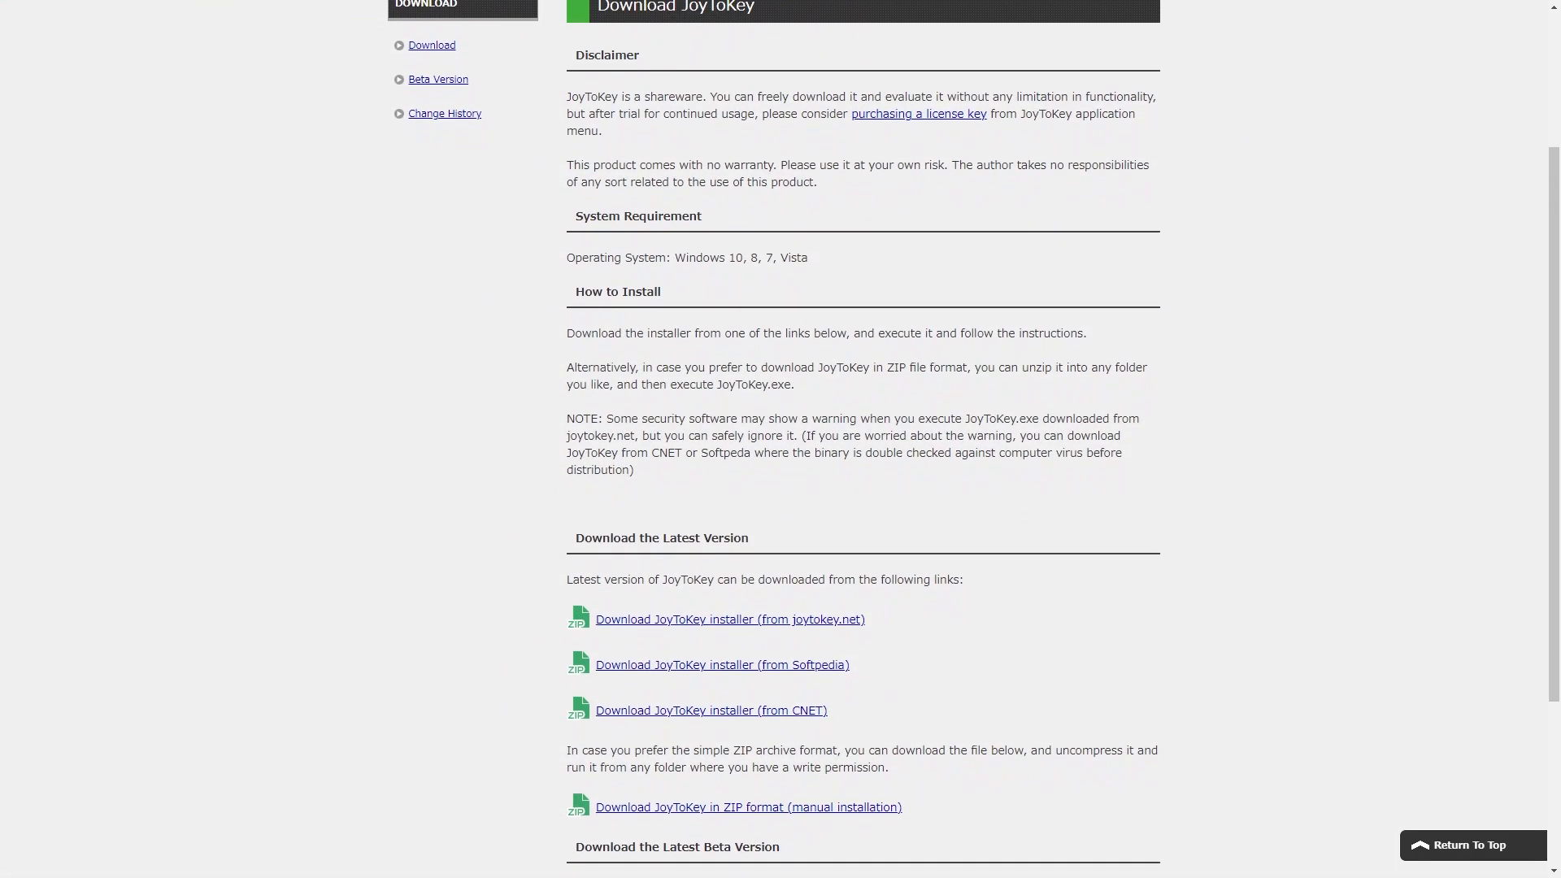
Step: Look over the JoyToKey download links, the Patreon posts and the Streaming Utilities folder's contents
{"action": "scroll", "coordinate": [780, 439], "scroll_direction": "down", "scroll_amount": 3}
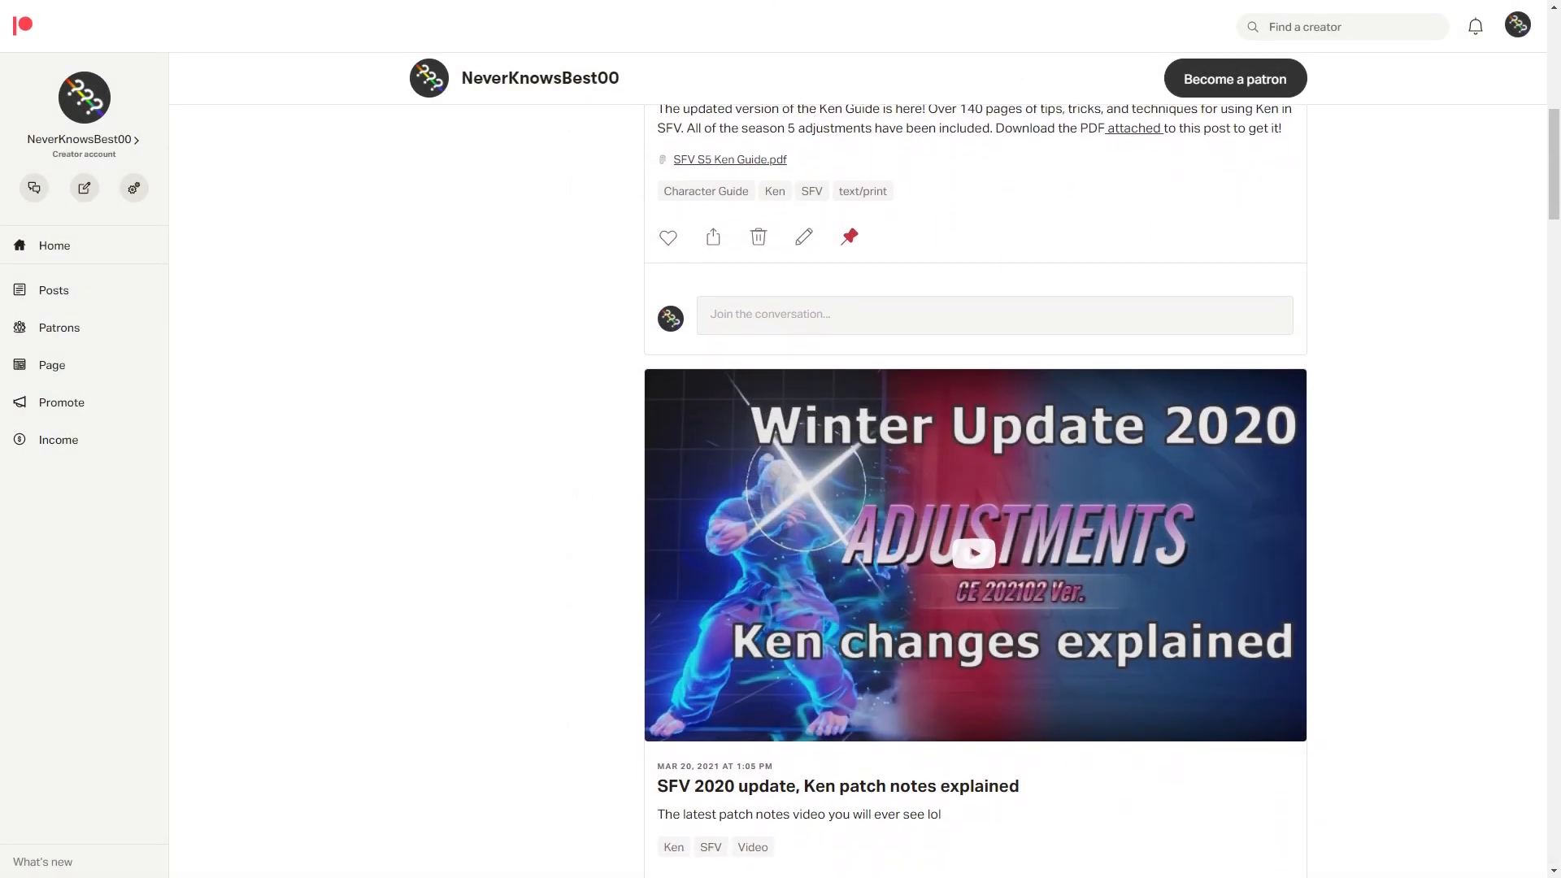
{"action": "scroll", "coordinate": [976, 487], "scroll_direction": "down", "scroll_amount": 6}
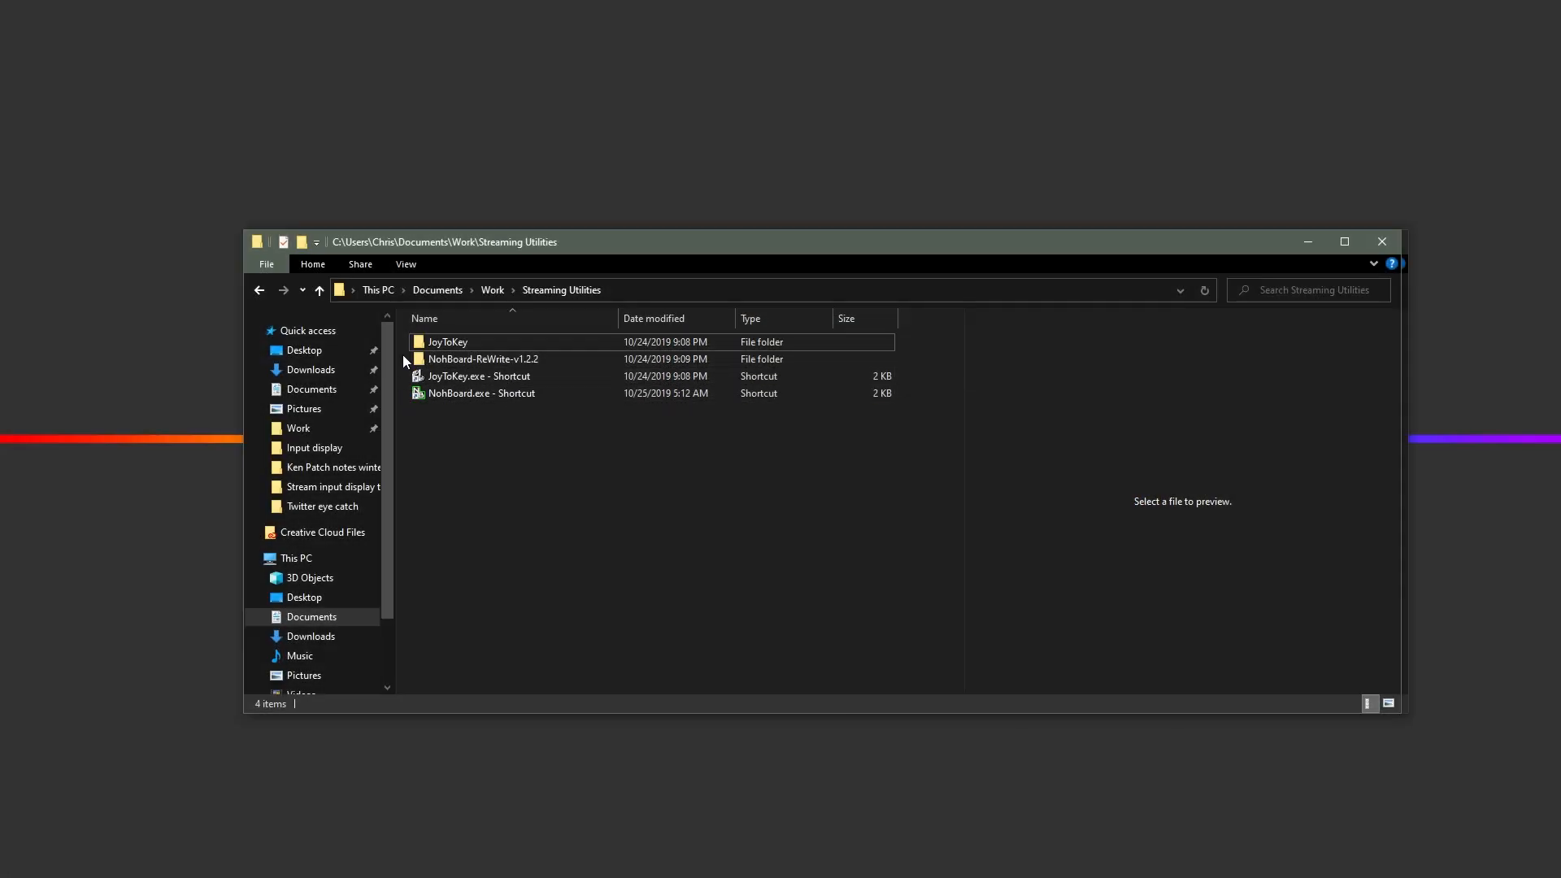
{"action": "left_click_drag", "start_coordinate": [403, 331], "coordinate": [530, 421]}
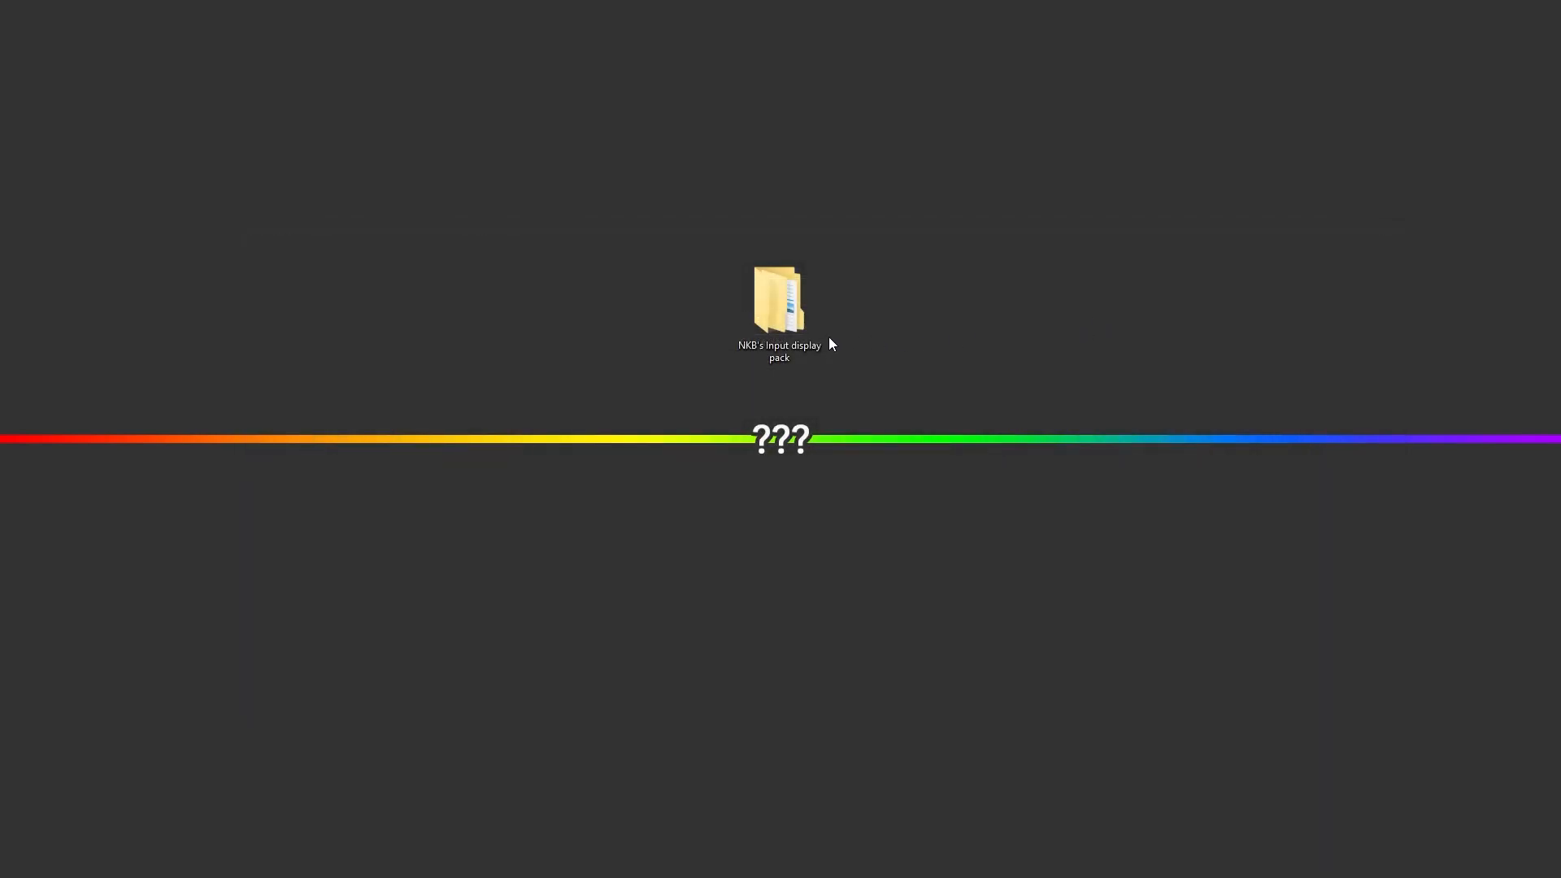
Step: Look through the JoyToKey Profiles and Noh Board Skins folders in NKB's Input display pack
{"action": "double_click", "coordinate": [807, 309]}
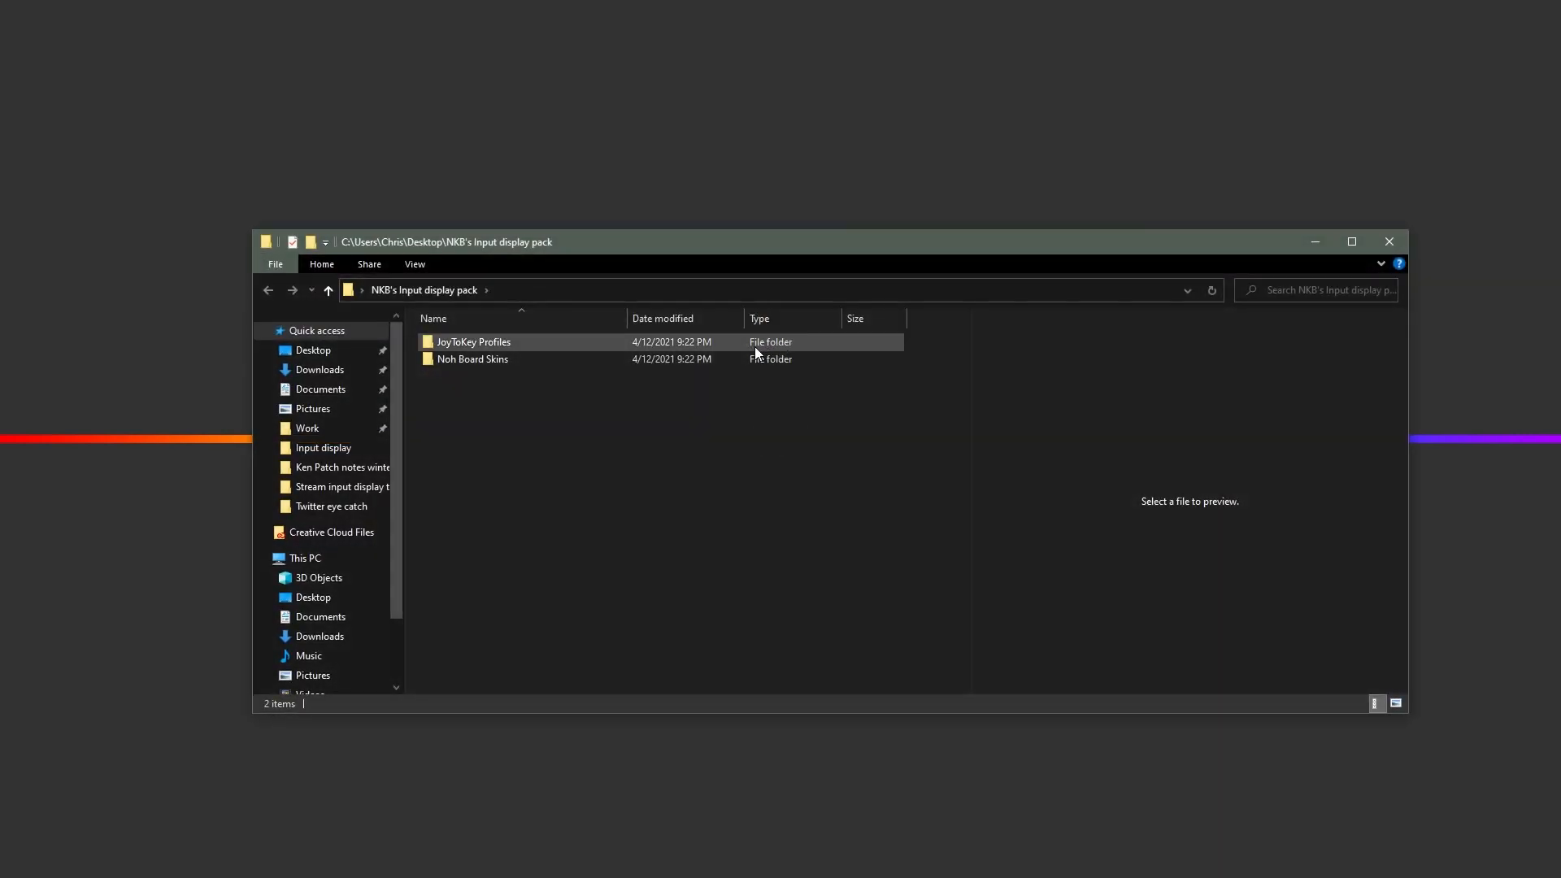
{"action": "double_click", "coordinate": [475, 343]}
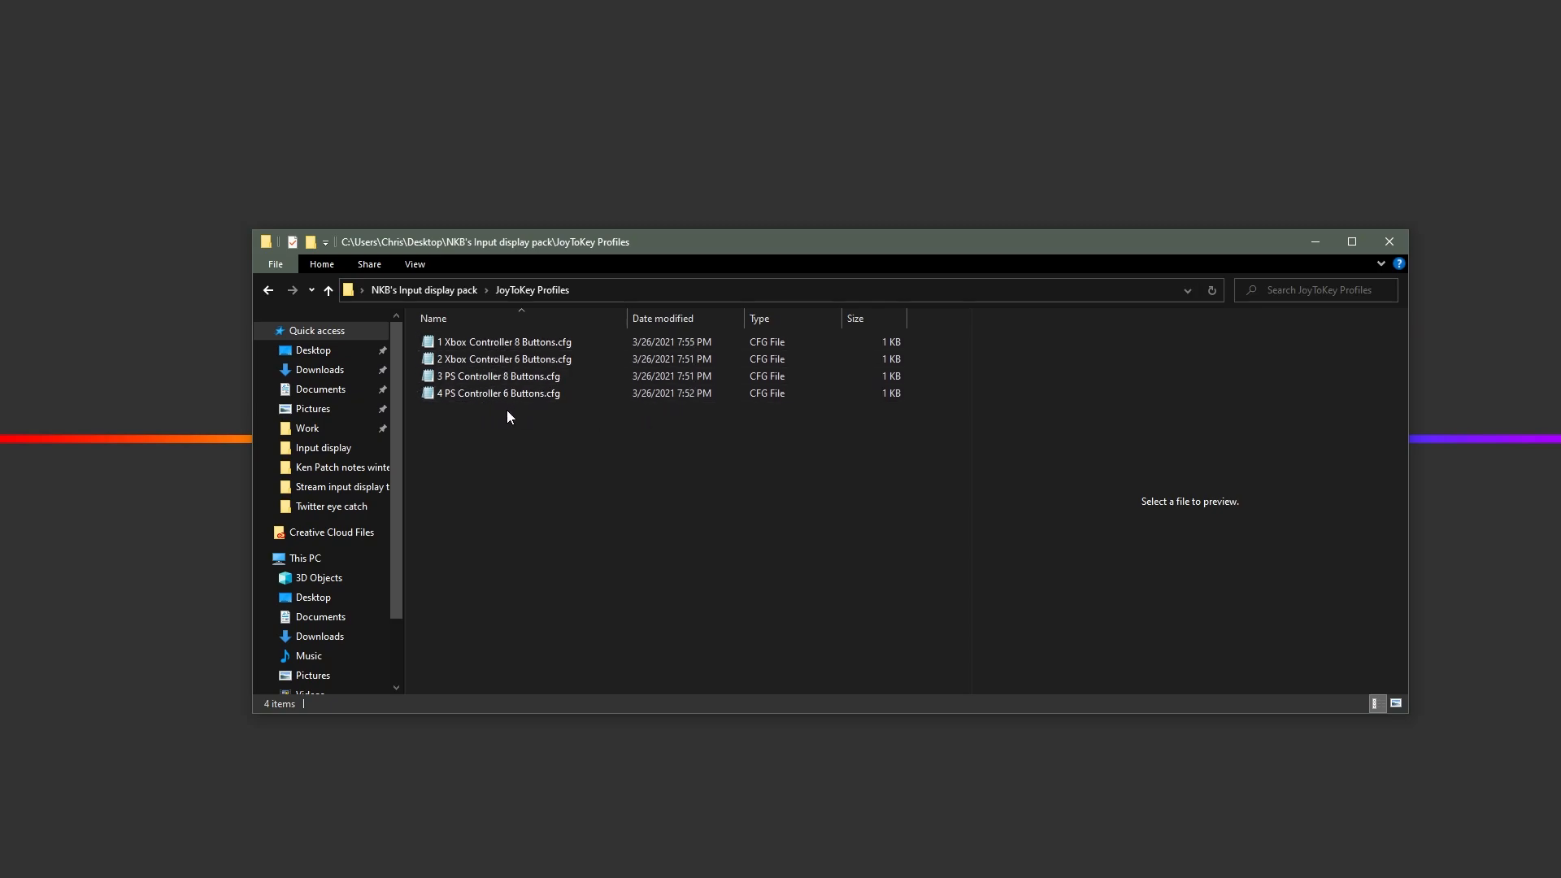
{"action": "key", "text": "alt+Left"}
{"action": "double_click", "coordinate": [477, 362]}
{"action": "left_click", "coordinate": [476, 344]}
{"action": "double_click", "coordinate": [477, 344]}
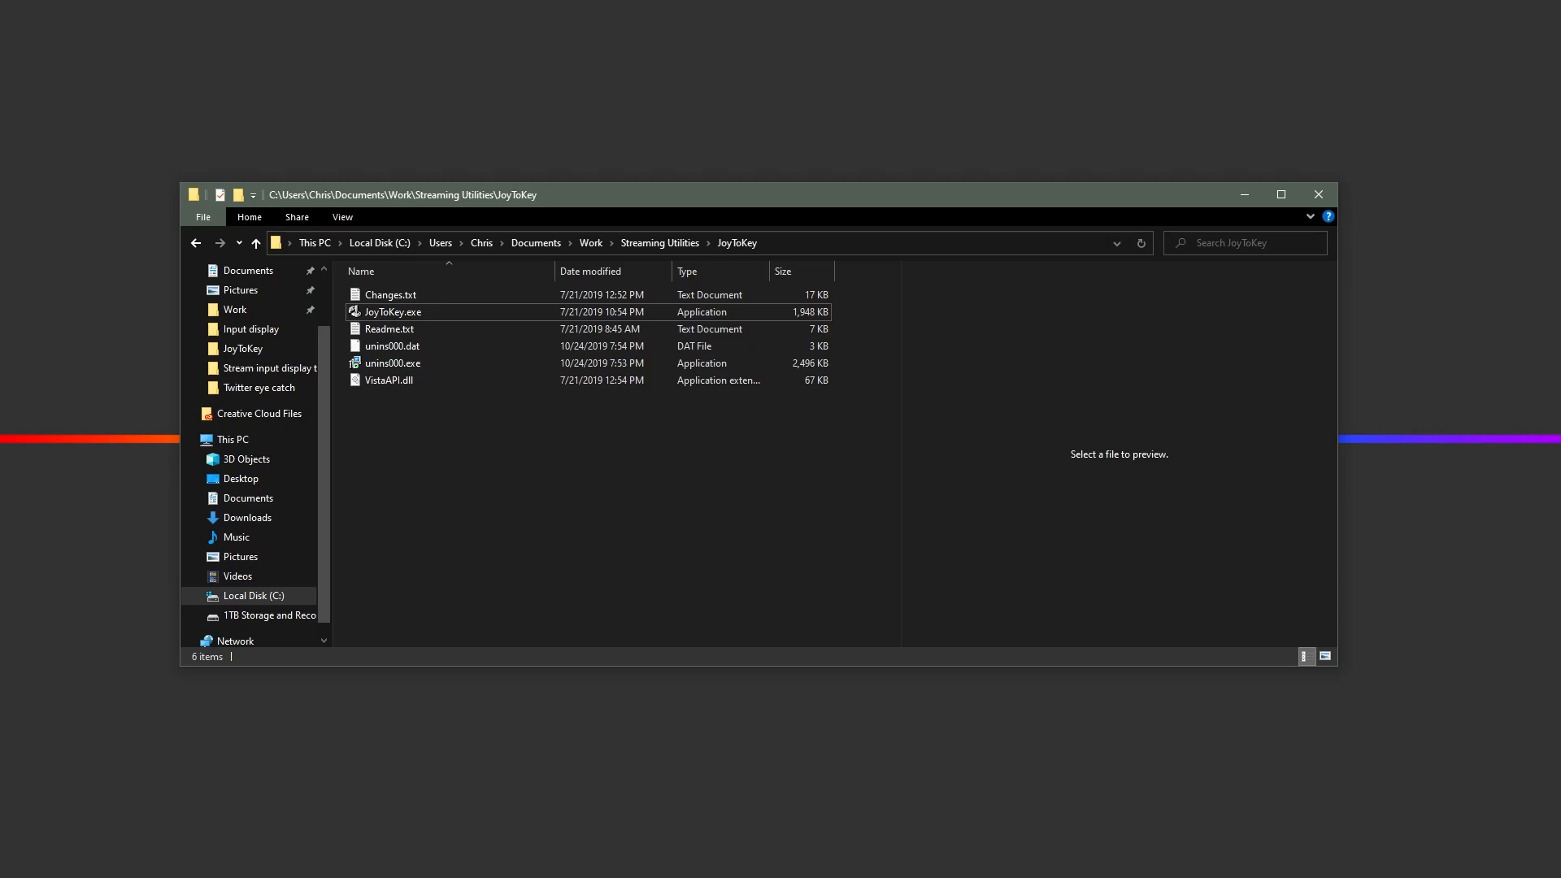
Step: Run JoyToKey.exe as administrator, allow it to make changes, and dismiss the welcome message
{"action": "right_click", "coordinate": [388, 310]}
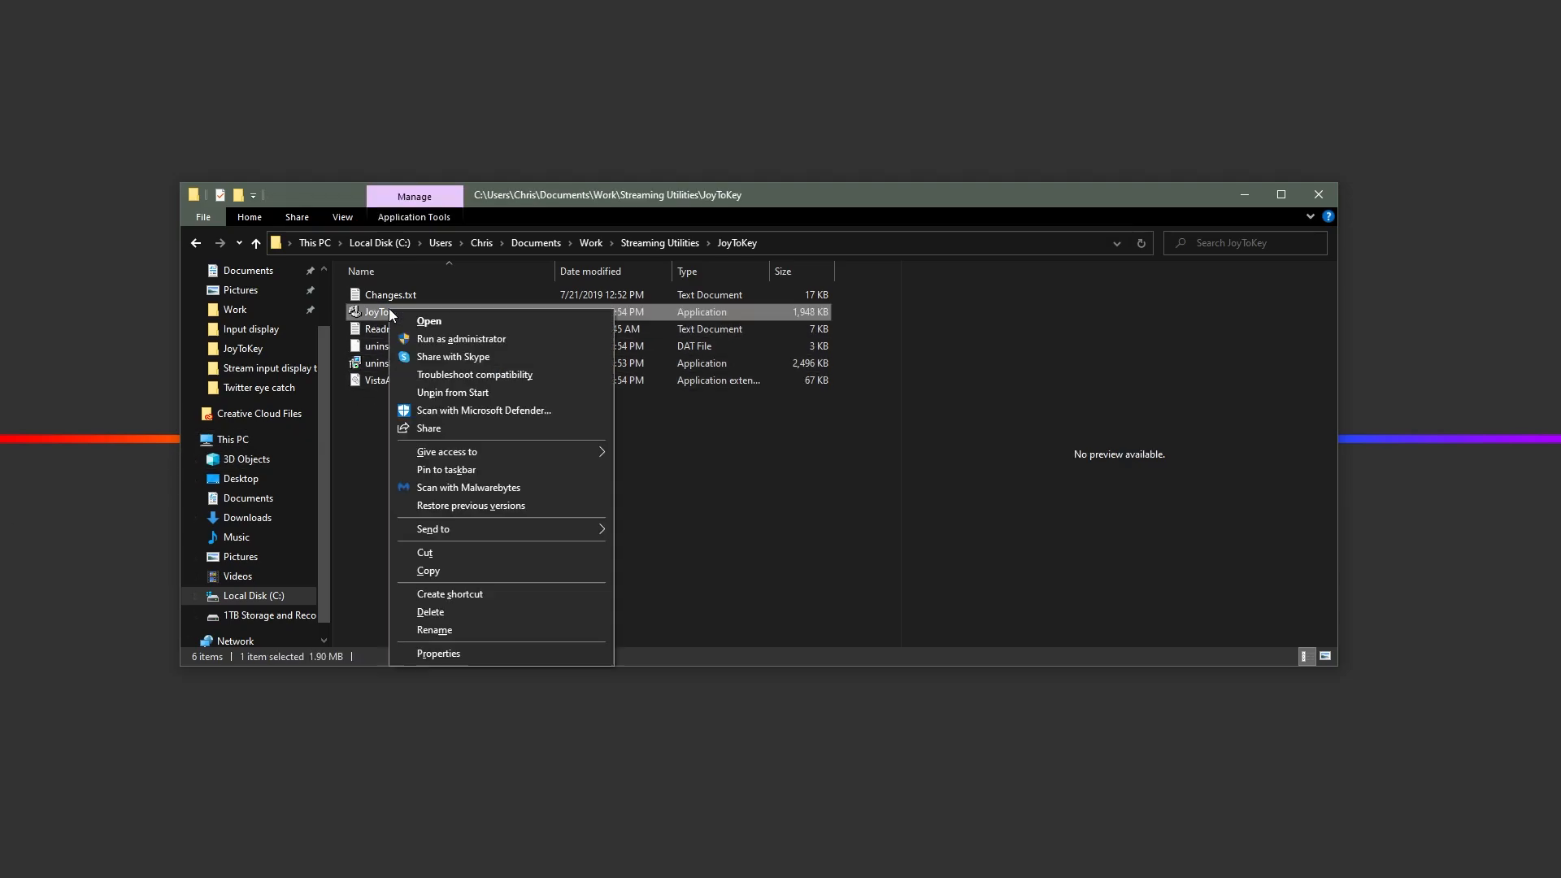
{"action": "left_click", "coordinate": [426, 339]}
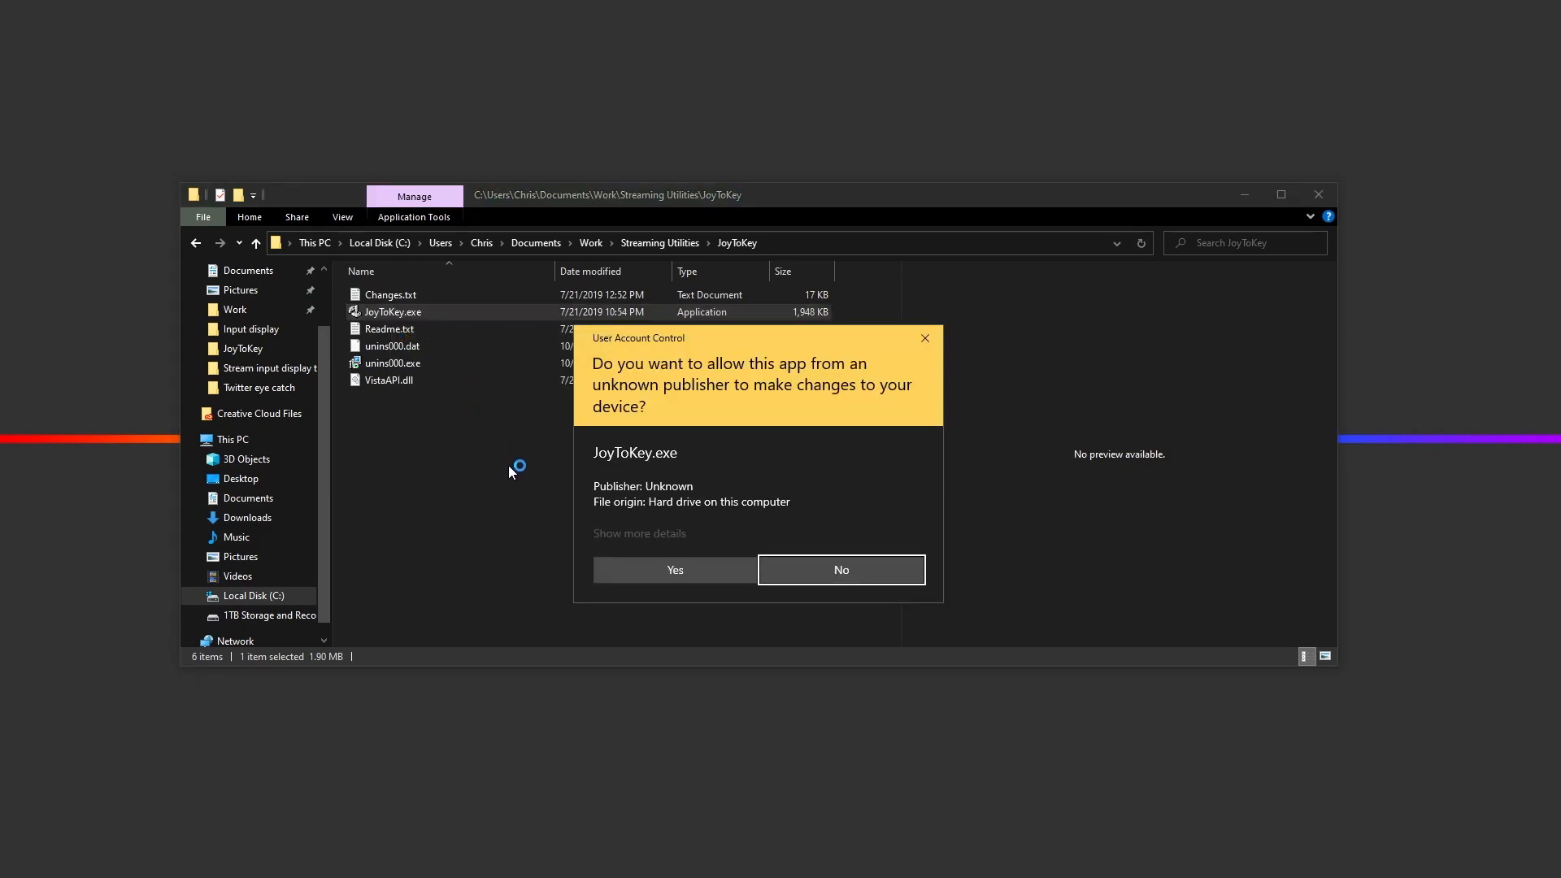
{"action": "left_click", "coordinate": [639, 567]}
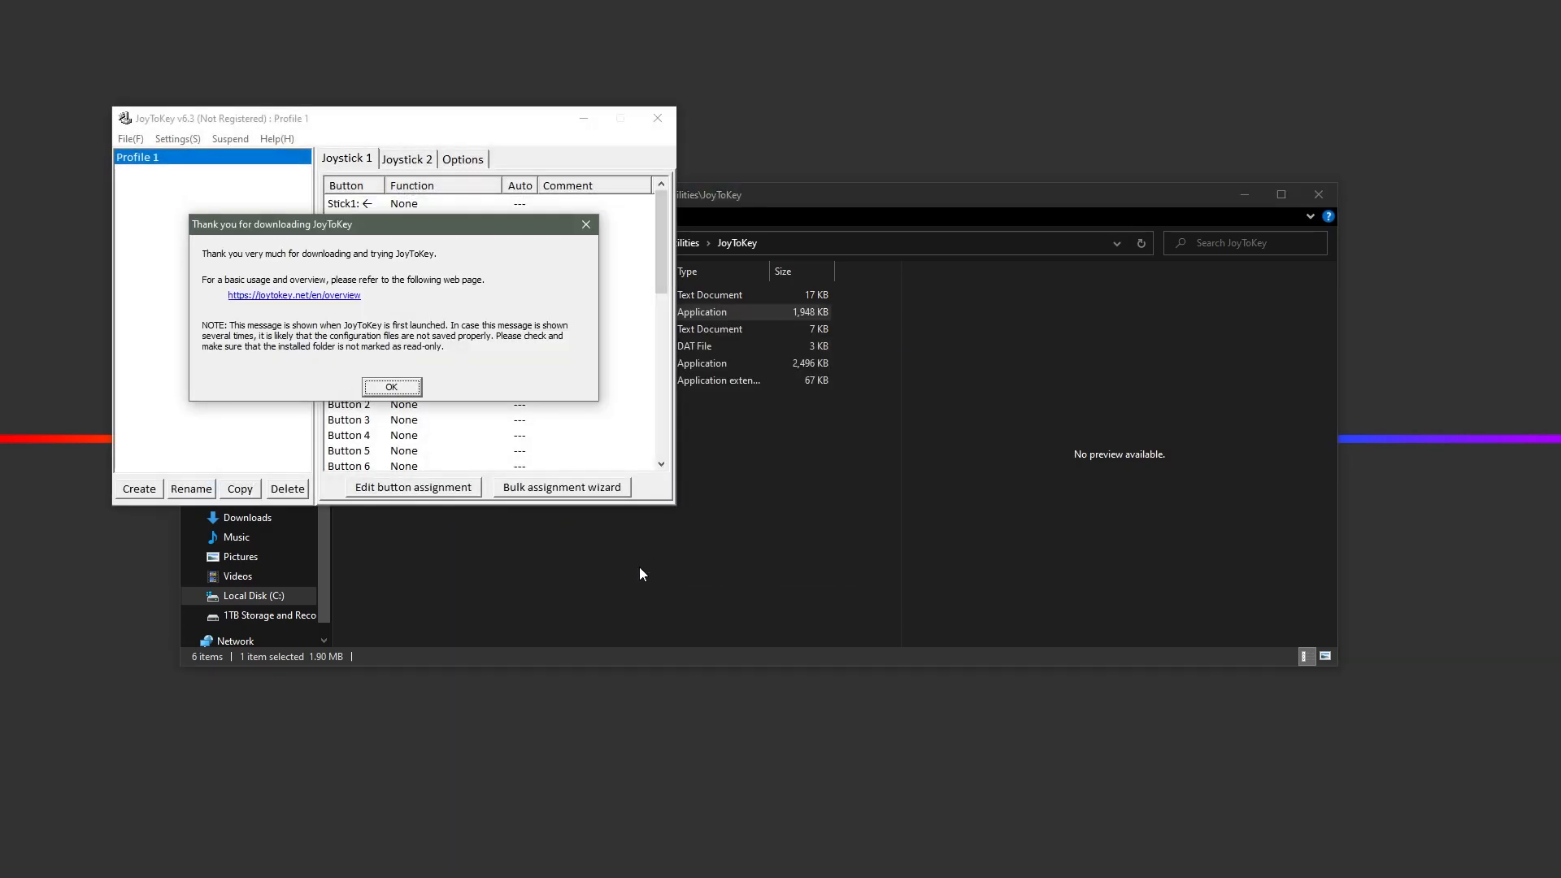
{"action": "left_click", "coordinate": [404, 388]}
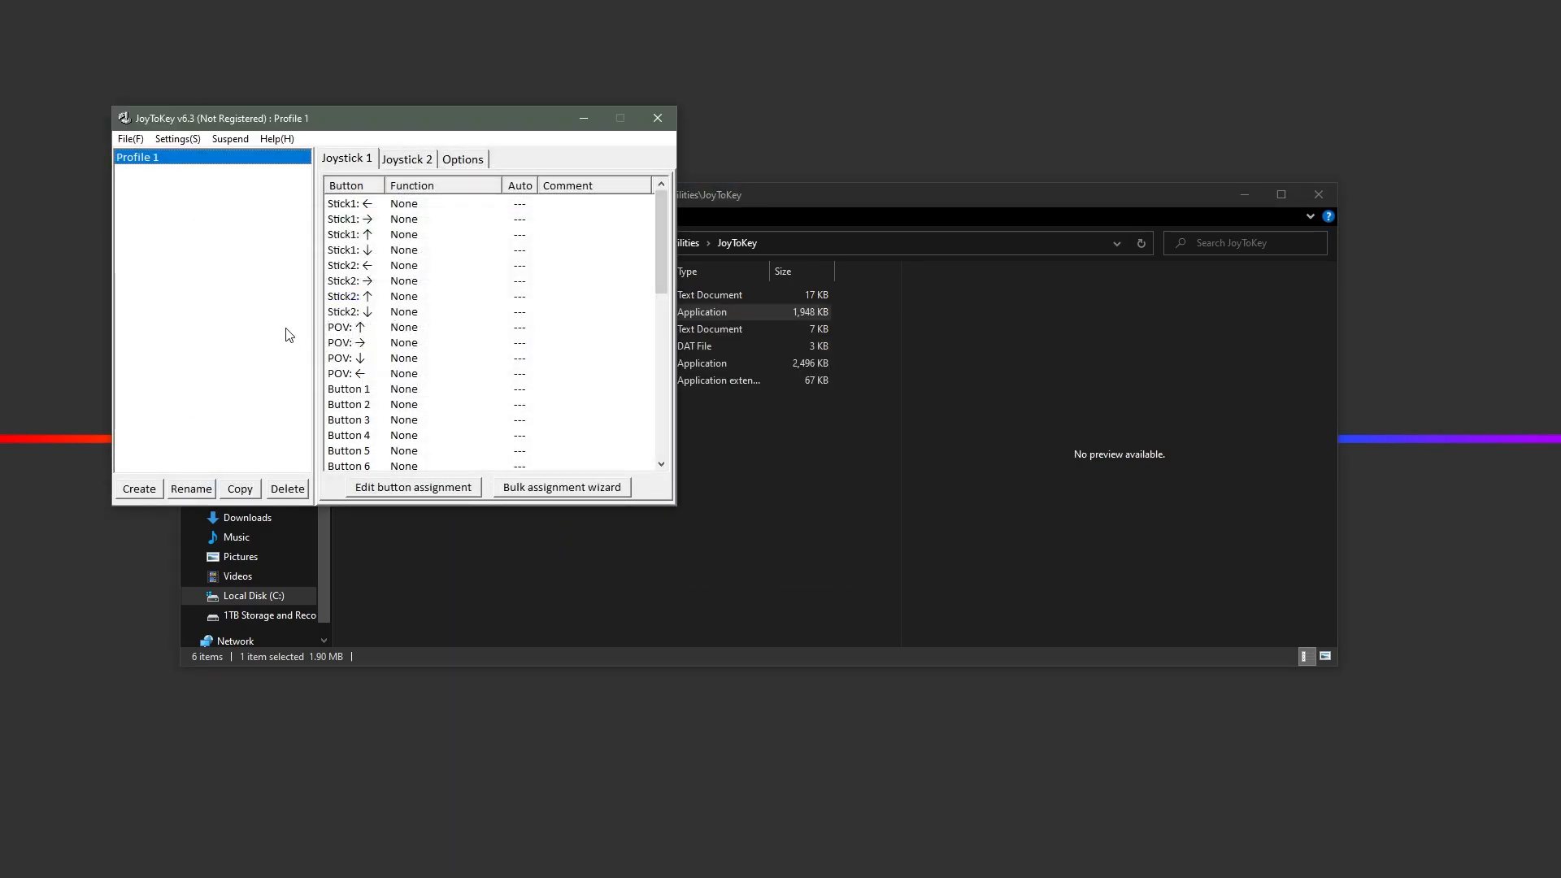
Step: Open JoyToKey's config data folder in Explorer, and minimize the program folder and JoyToKey windows
{"action": "left_click", "coordinate": [130, 138]}
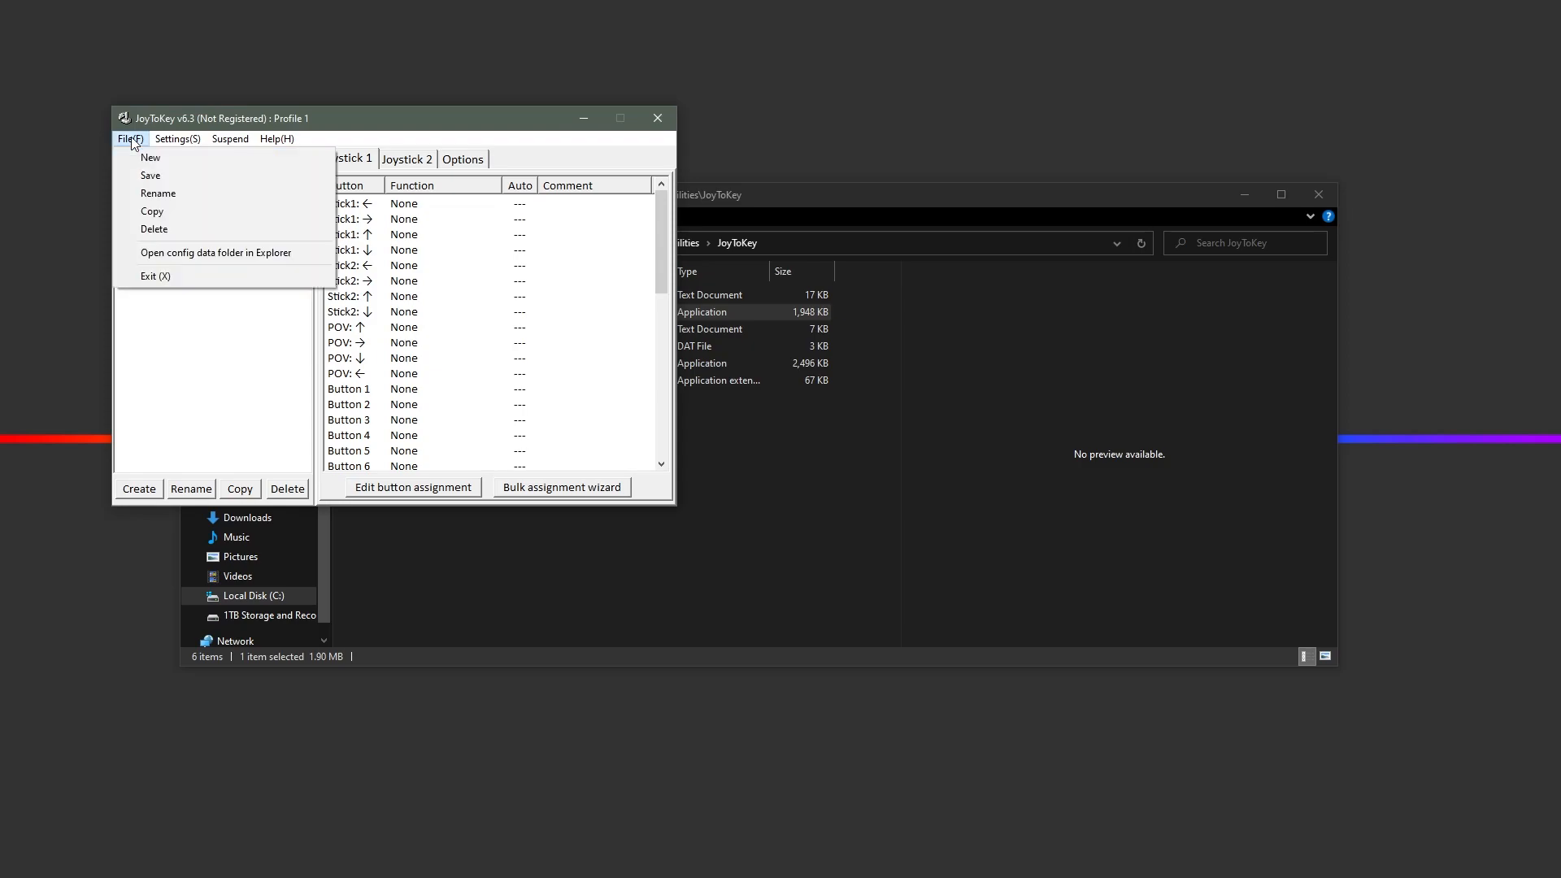
{"action": "left_click", "coordinate": [178, 252]}
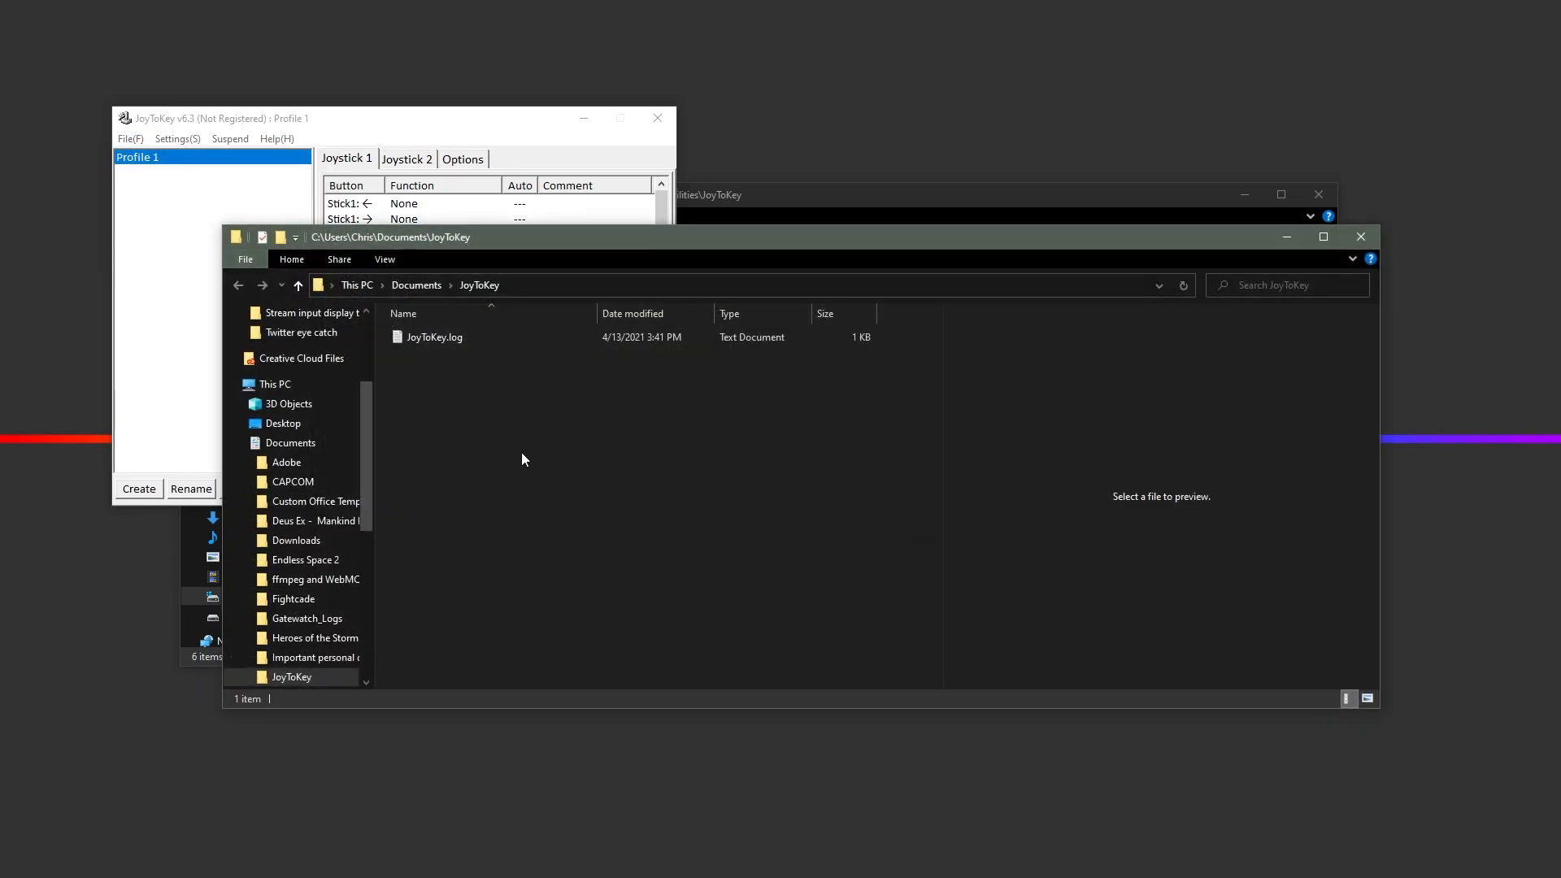
{"action": "left_click_drag", "start_coordinate": [714, 236], "coordinate": [610, 266]}
{"action": "left_click", "coordinate": [1117, 206]}
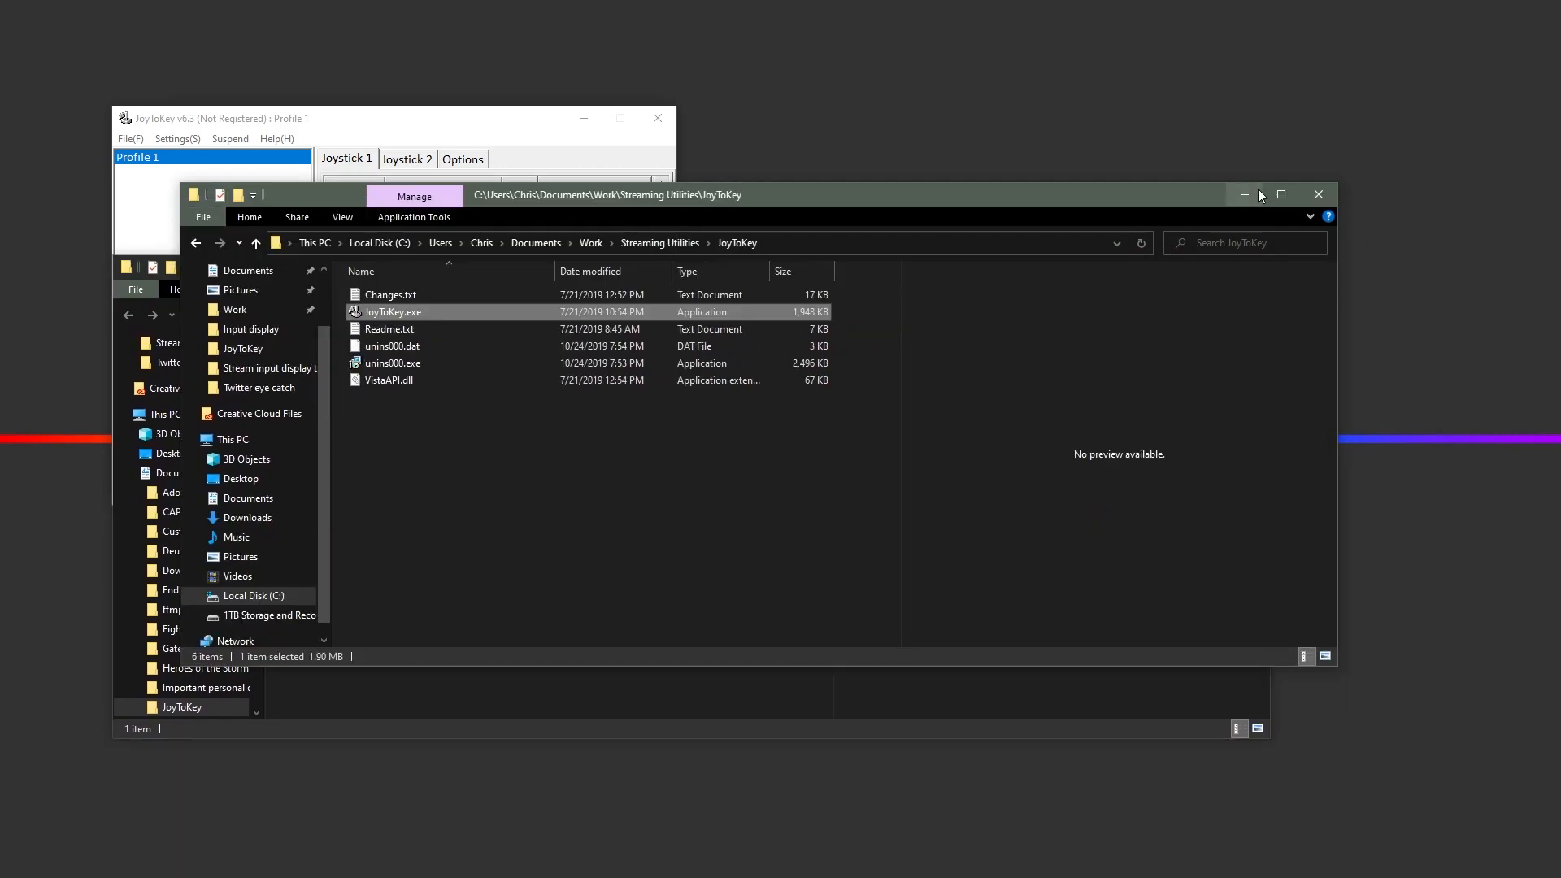
{"action": "left_click", "coordinate": [1244, 194]}
{"action": "left_click", "coordinate": [584, 118]}
Step: Move the four controller .cfg files from the input display pack's JoyToKey Profiles folder into the Documents\JoyToKey config folder
{"action": "left_click_drag", "start_coordinate": [673, 270], "coordinate": [688, 426]}
{"action": "double_click", "coordinate": [782, 365]}
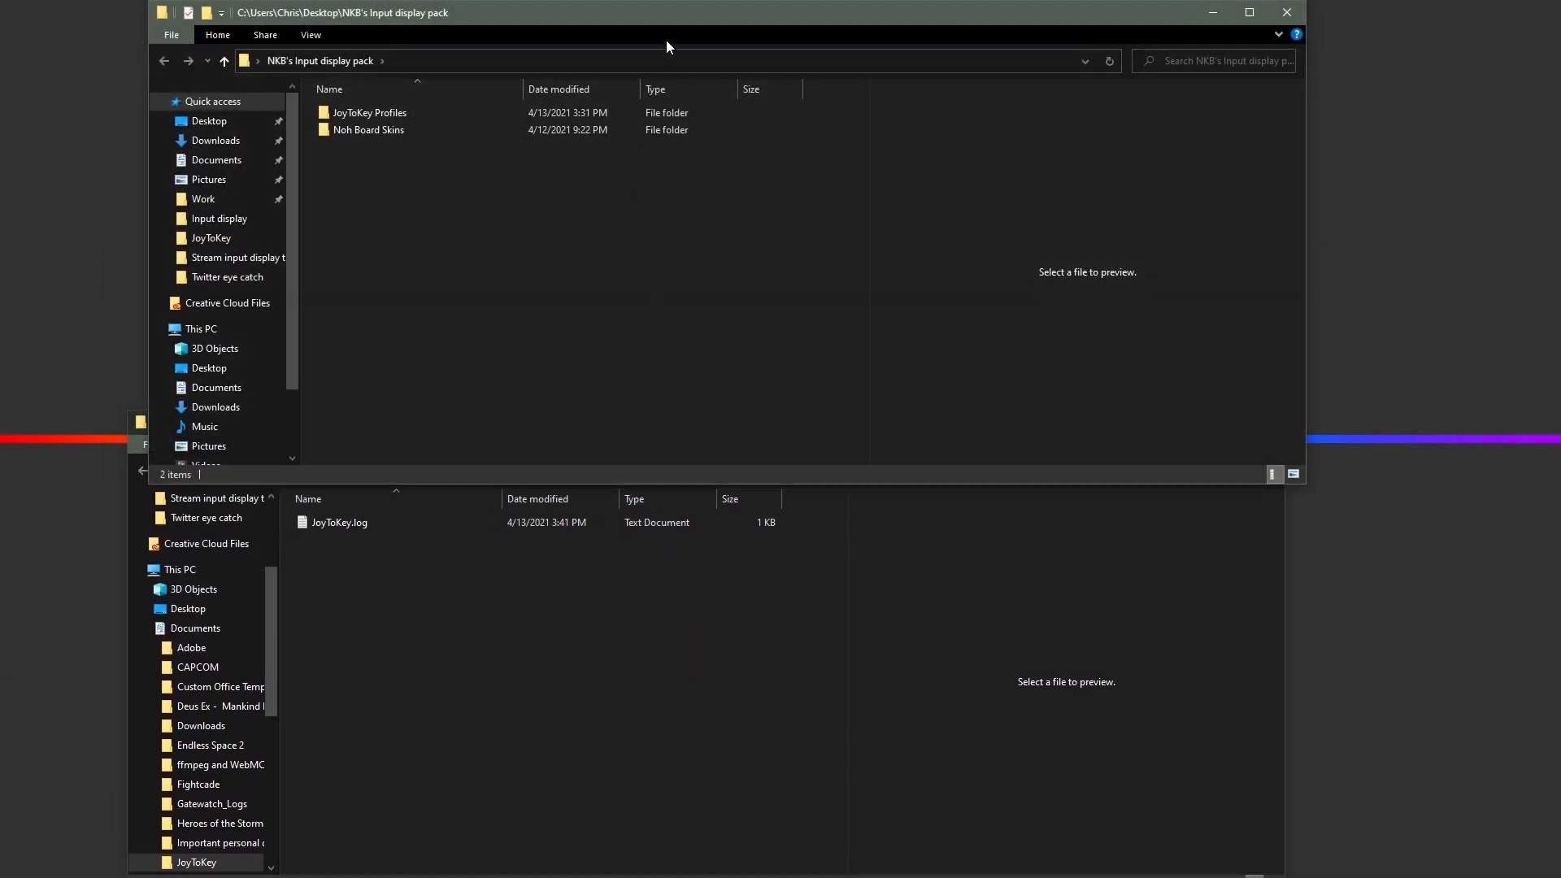
{"action": "double_click", "coordinate": [441, 111]}
{"action": "left_click_drag", "start_coordinate": [490, 244], "coordinate": [446, 73]}
{"action": "left_click_drag", "start_coordinate": [422, 158], "coordinate": [438, 632]}
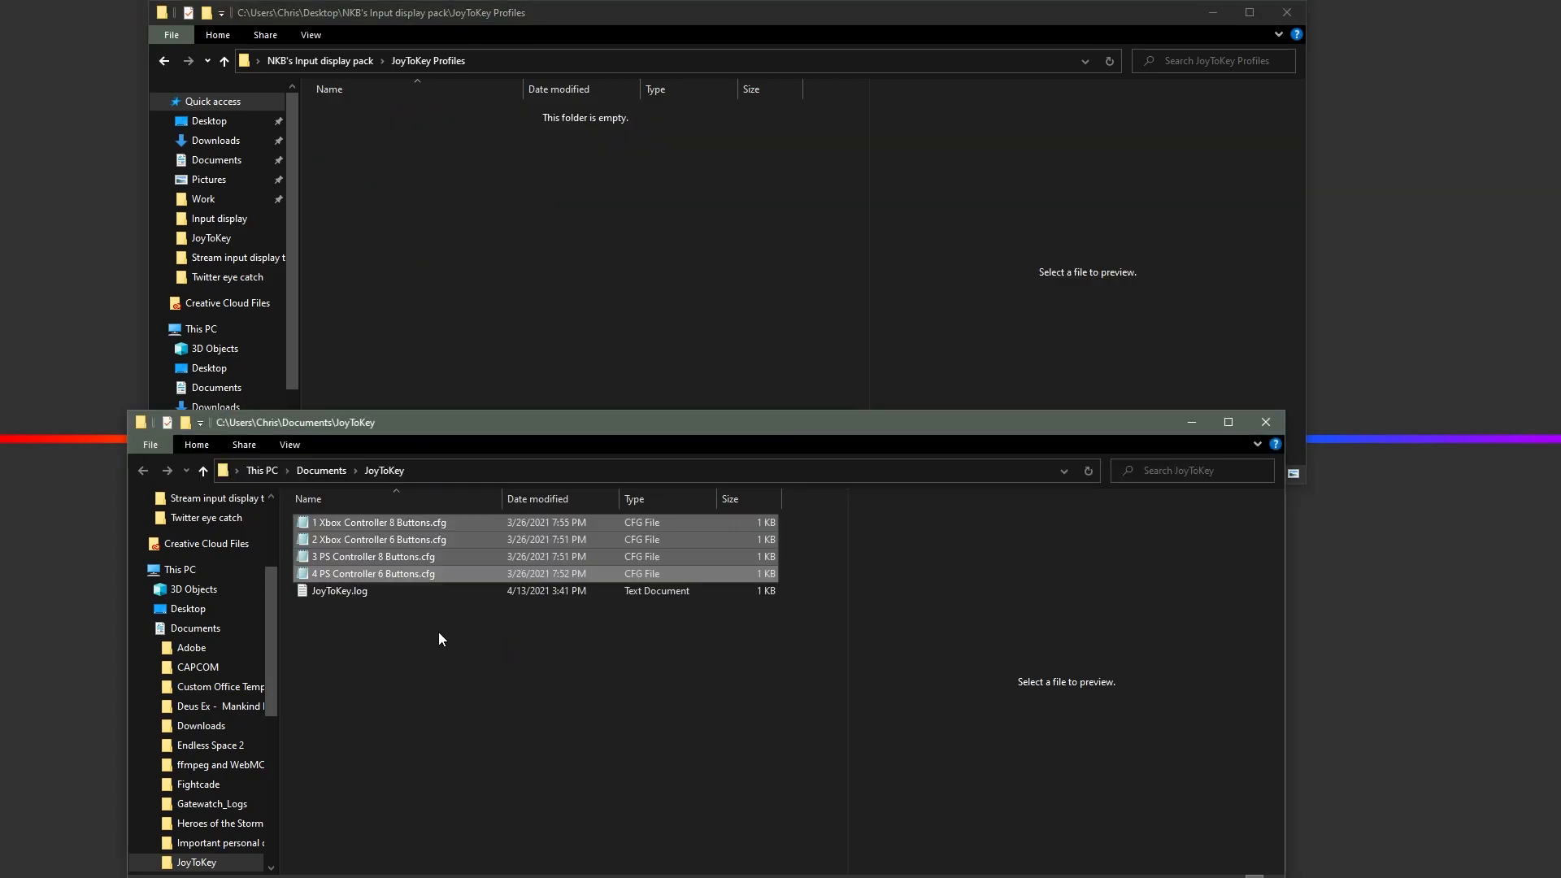
{"action": "left_click_drag", "start_coordinate": [597, 421], "coordinate": [635, 270]}
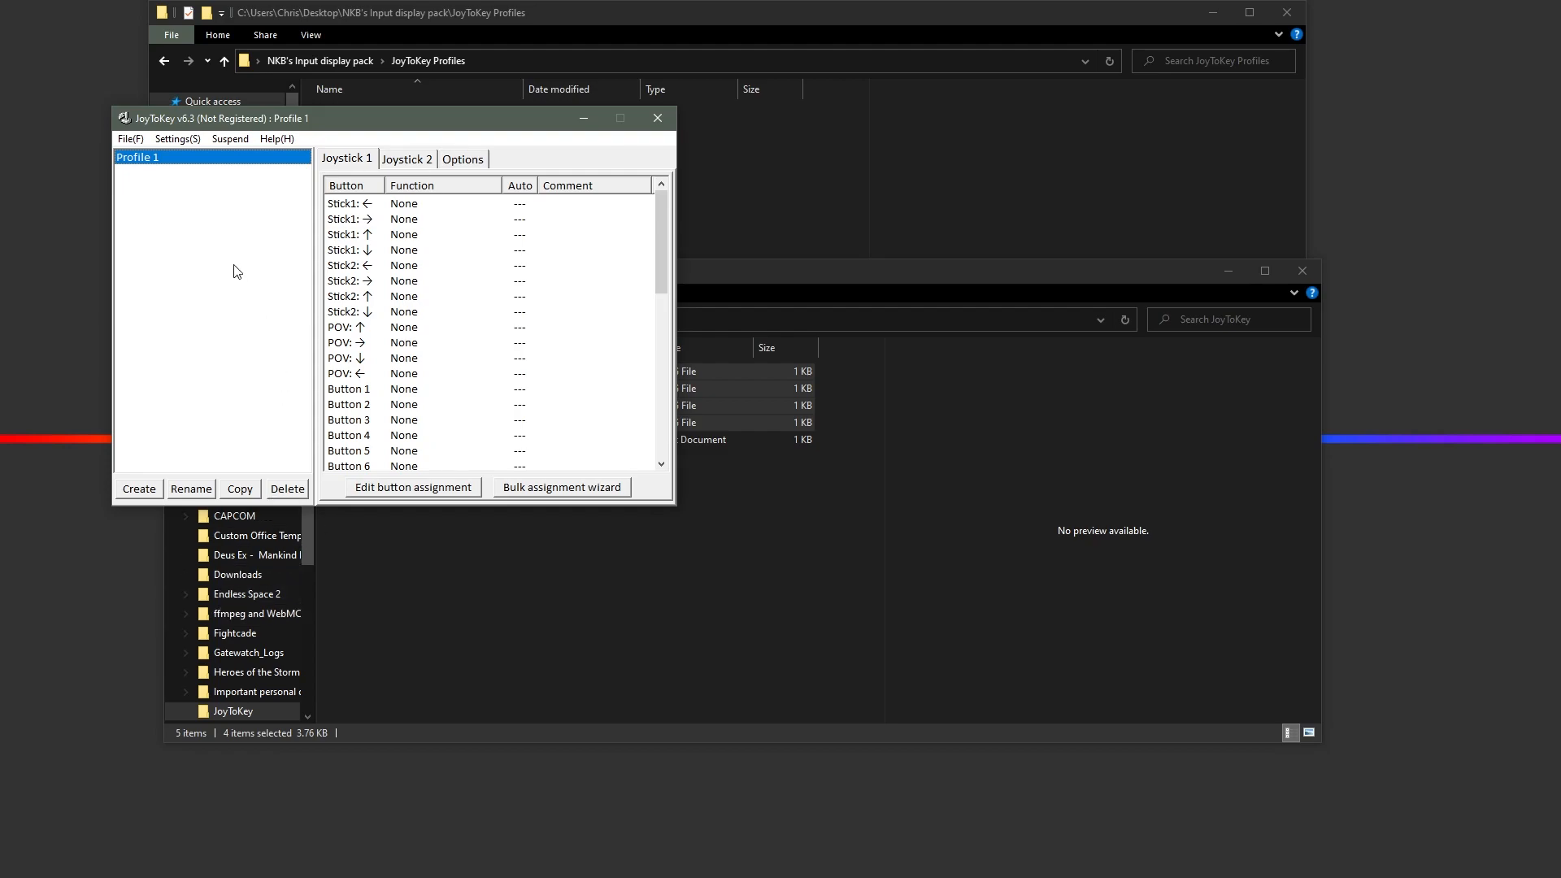
Step: In JoyToKey's preferences, turn off minimizing instead of exiting when the window is closed
{"action": "left_click", "coordinate": [178, 139]}
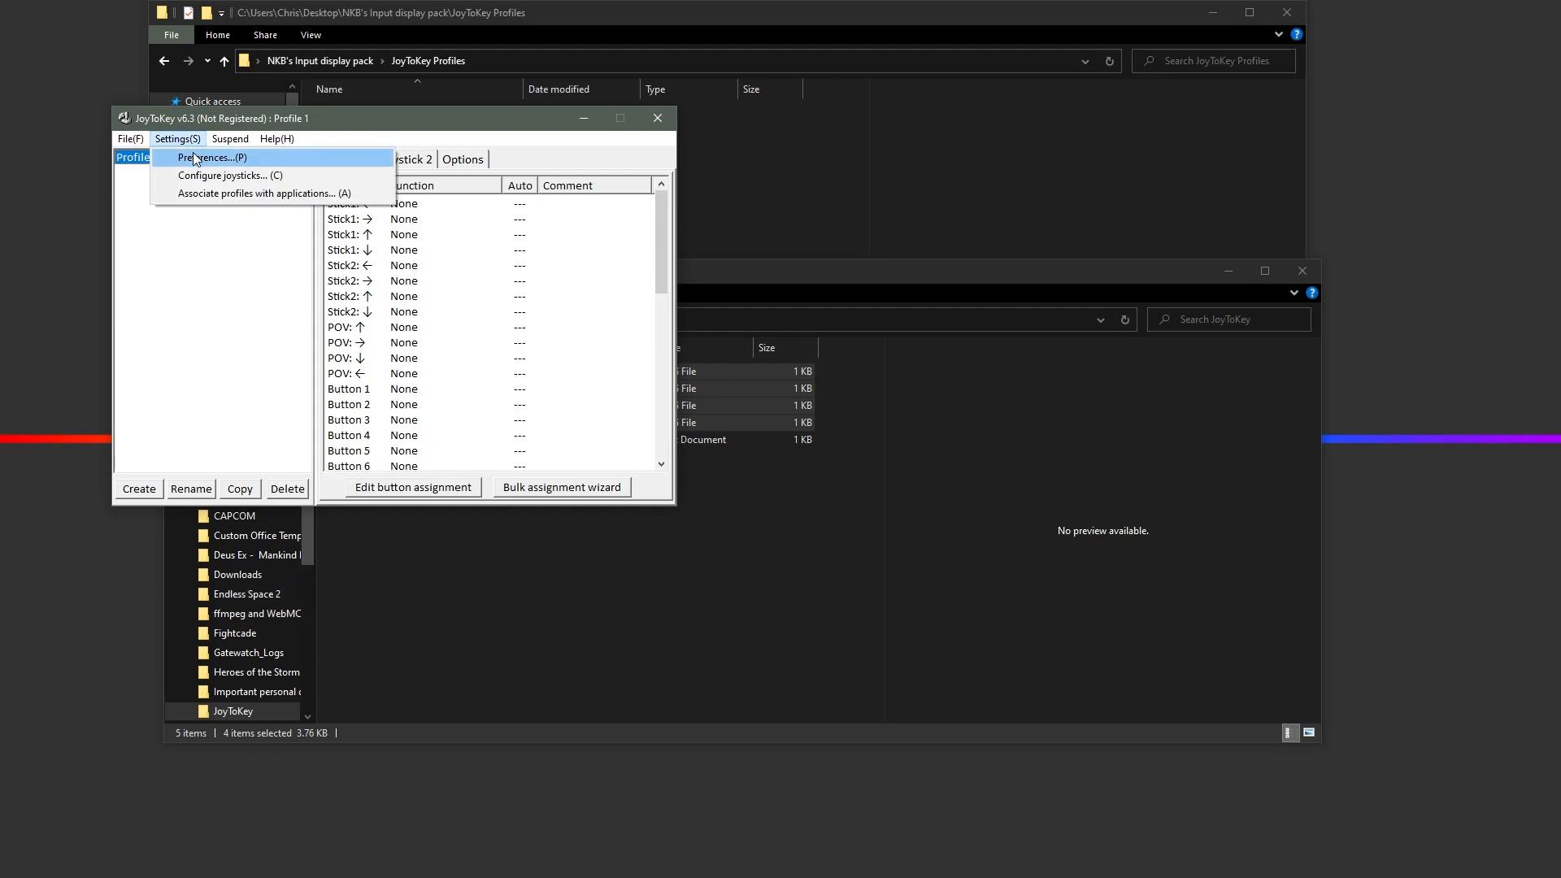
{"action": "left_click", "coordinate": [196, 158]}
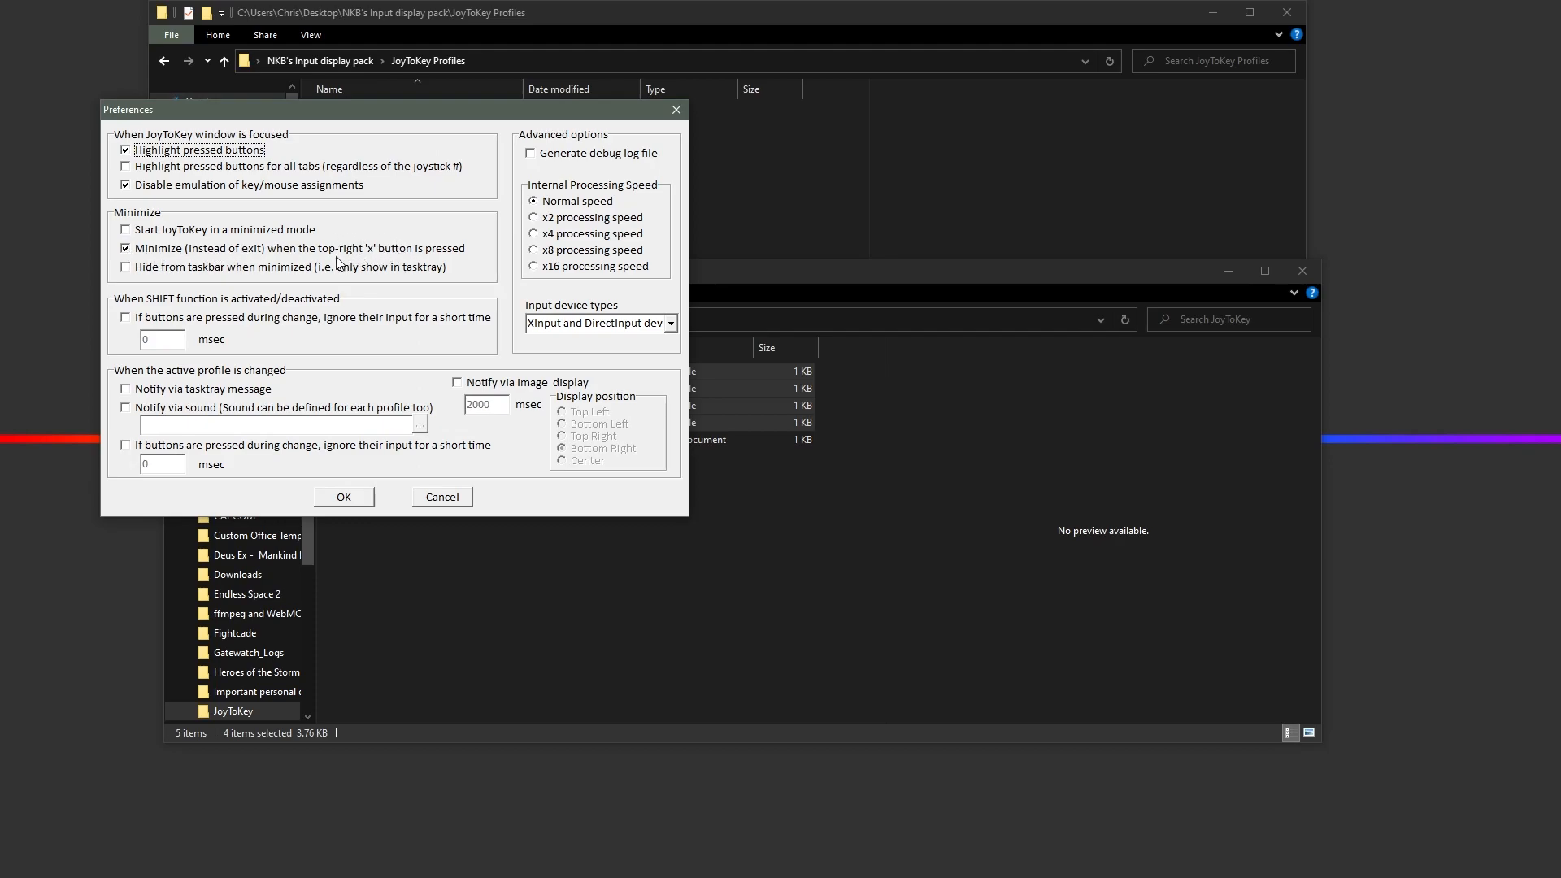
{"action": "left_click", "coordinate": [126, 249]}
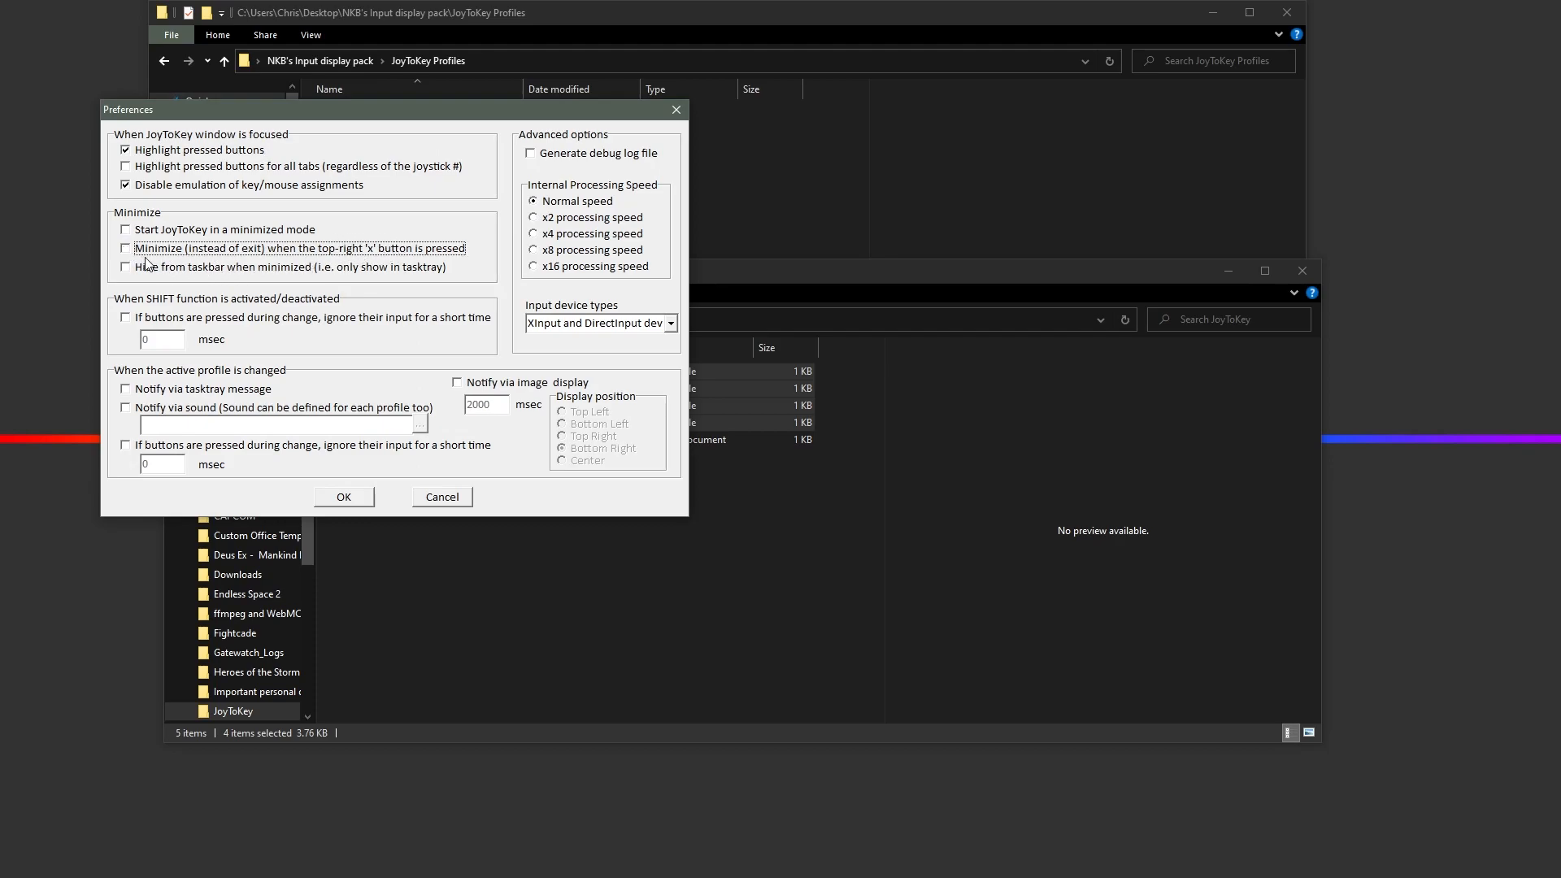
{"action": "left_click", "coordinate": [344, 497]}
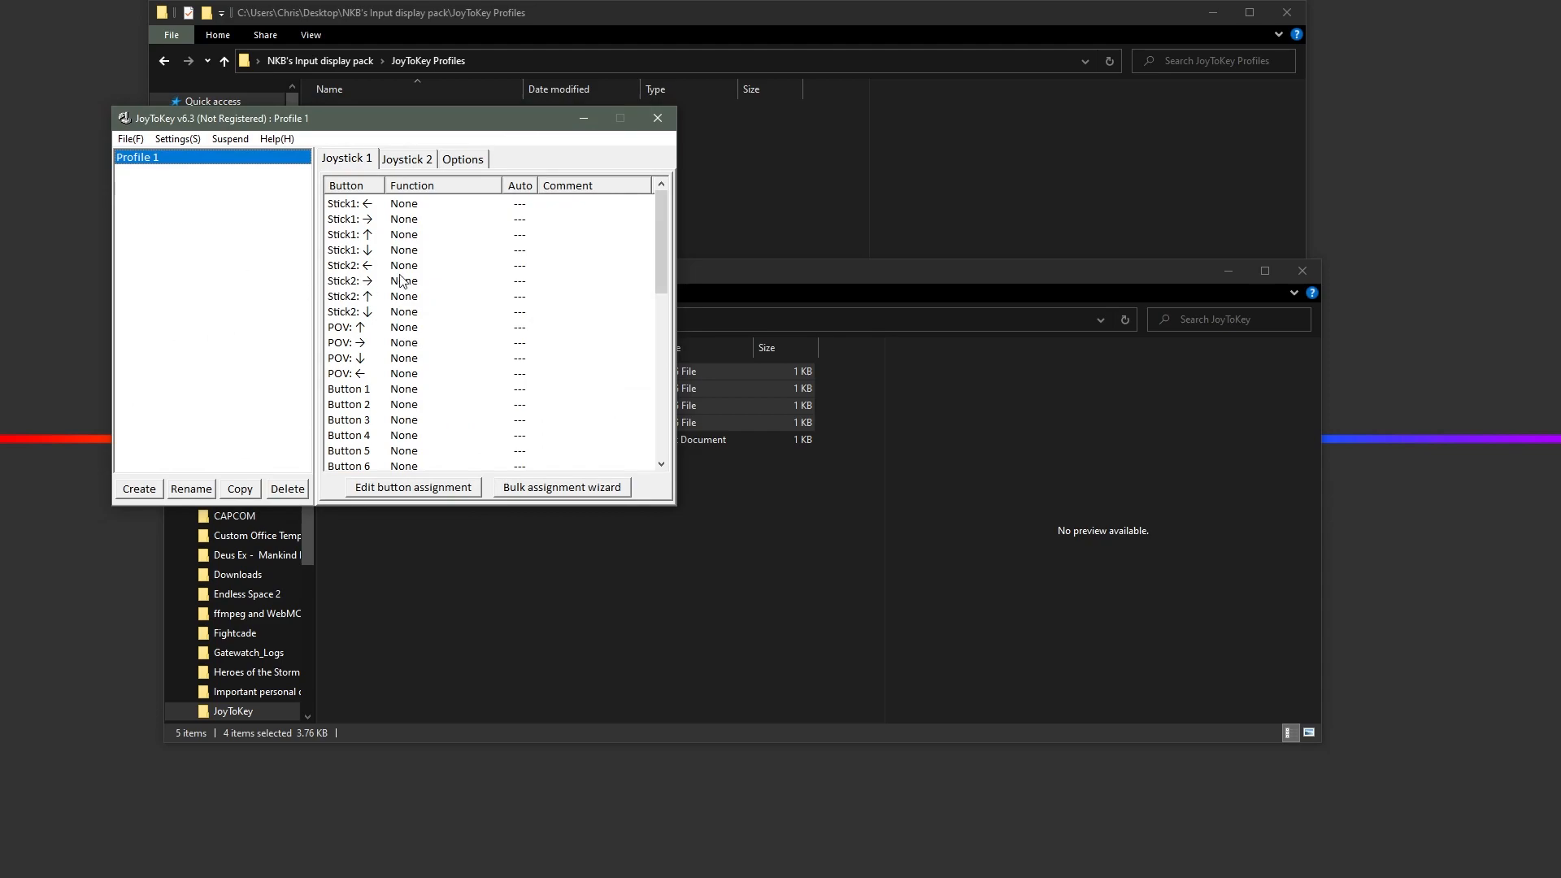
Step: Restart JoyToKey to load the imported profiles, browse them, and select 1 Xbox Controller 8 Buttons
{"action": "left_click", "coordinate": [654, 123]}
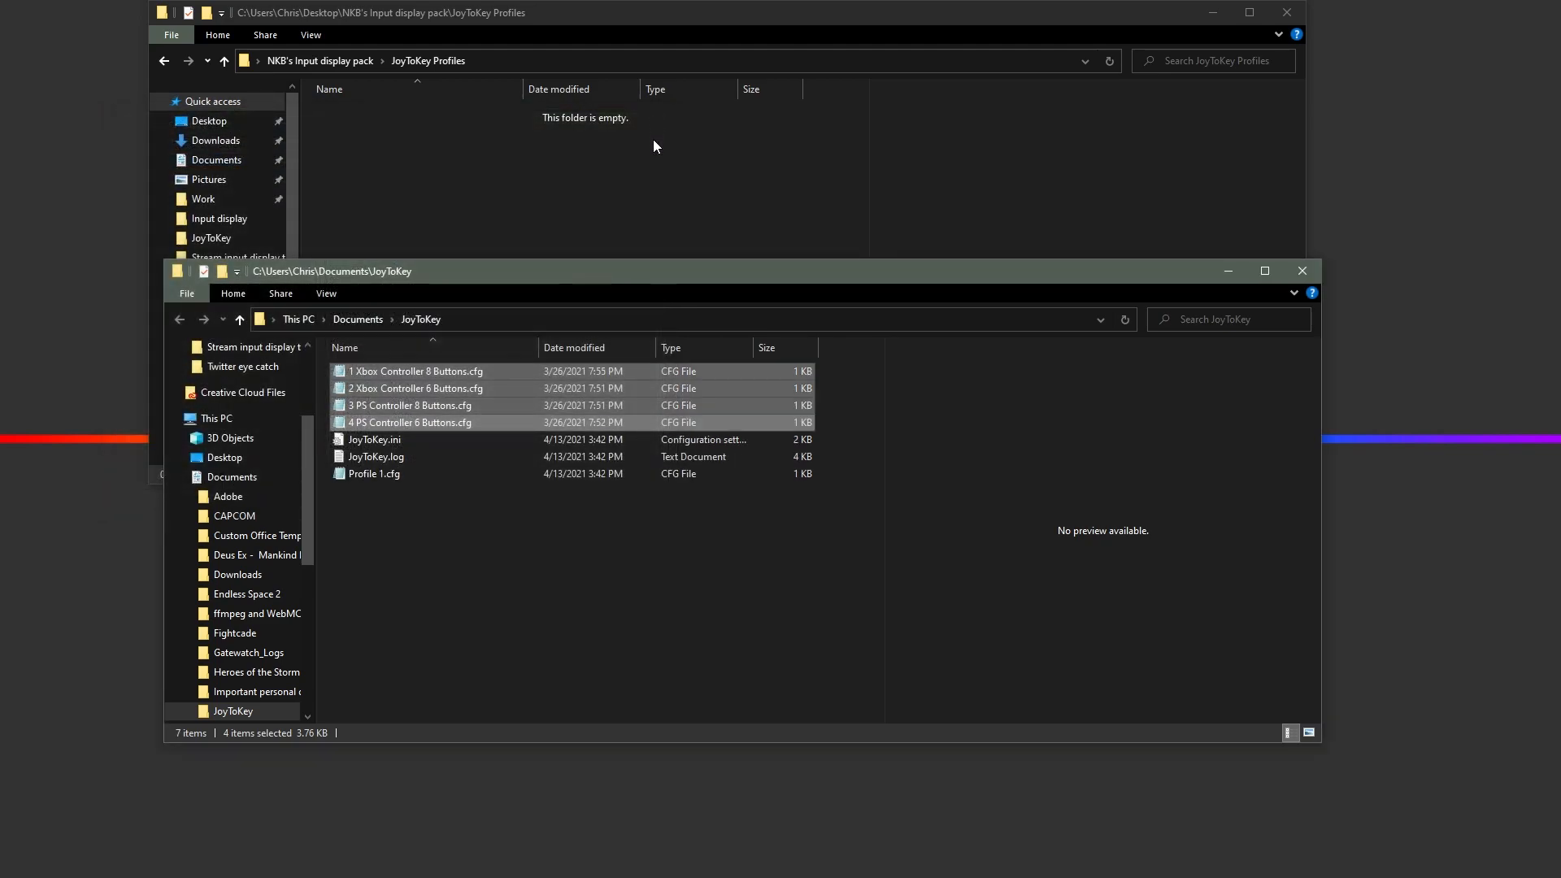
{"action": "double_click", "coordinate": [2, 579]}
{"action": "left_click", "coordinate": [238, 171]}
{"action": "left_click", "coordinate": [236, 187]}
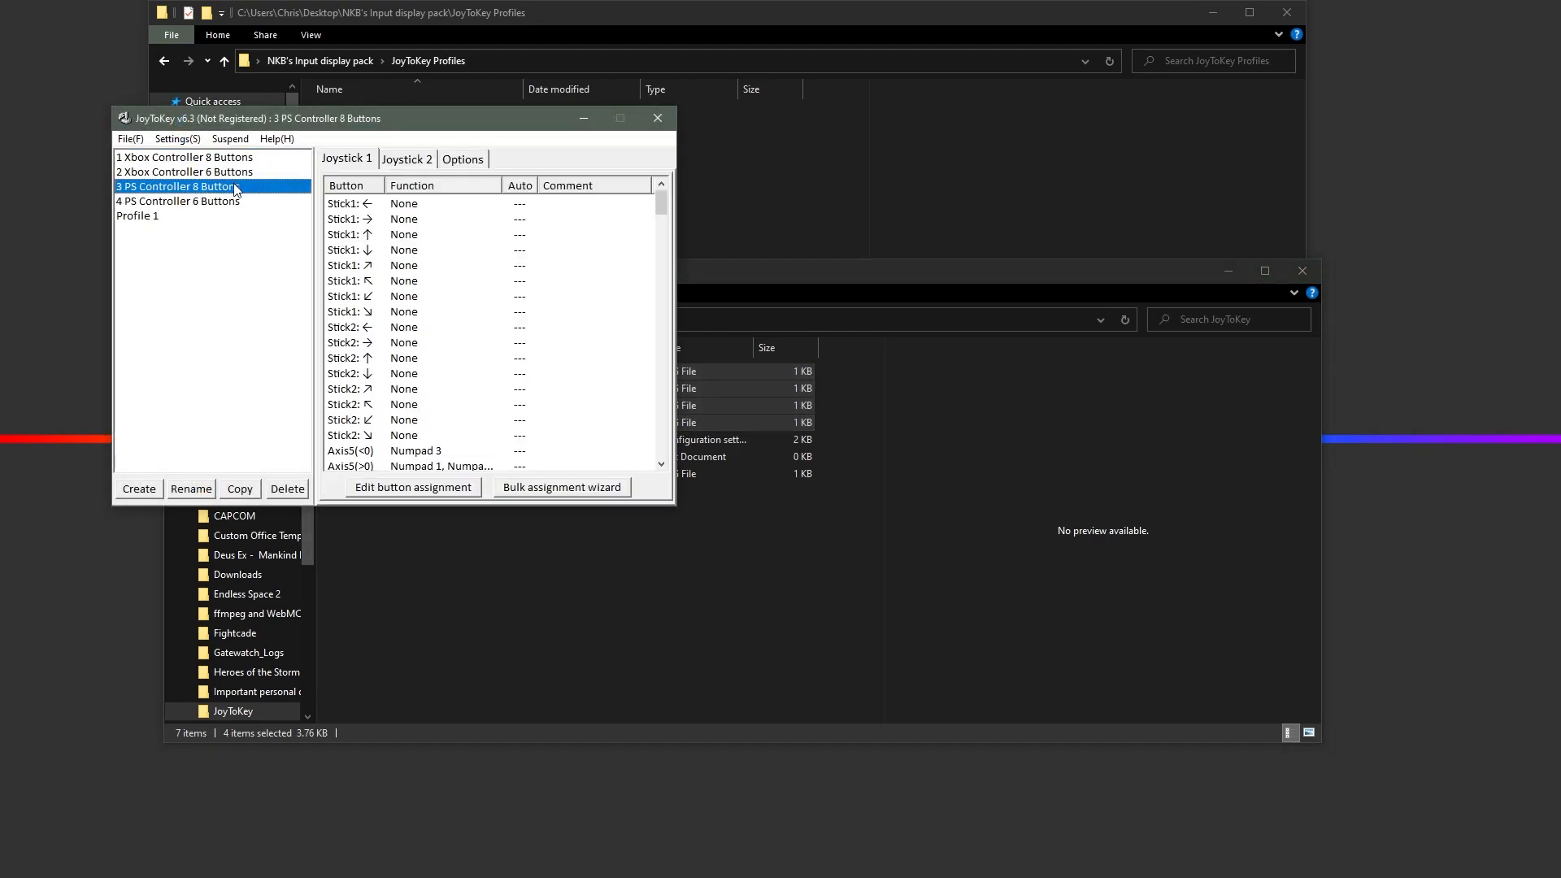
{"action": "left_click", "coordinate": [232, 203]}
{"action": "left_click", "coordinate": [235, 157]}
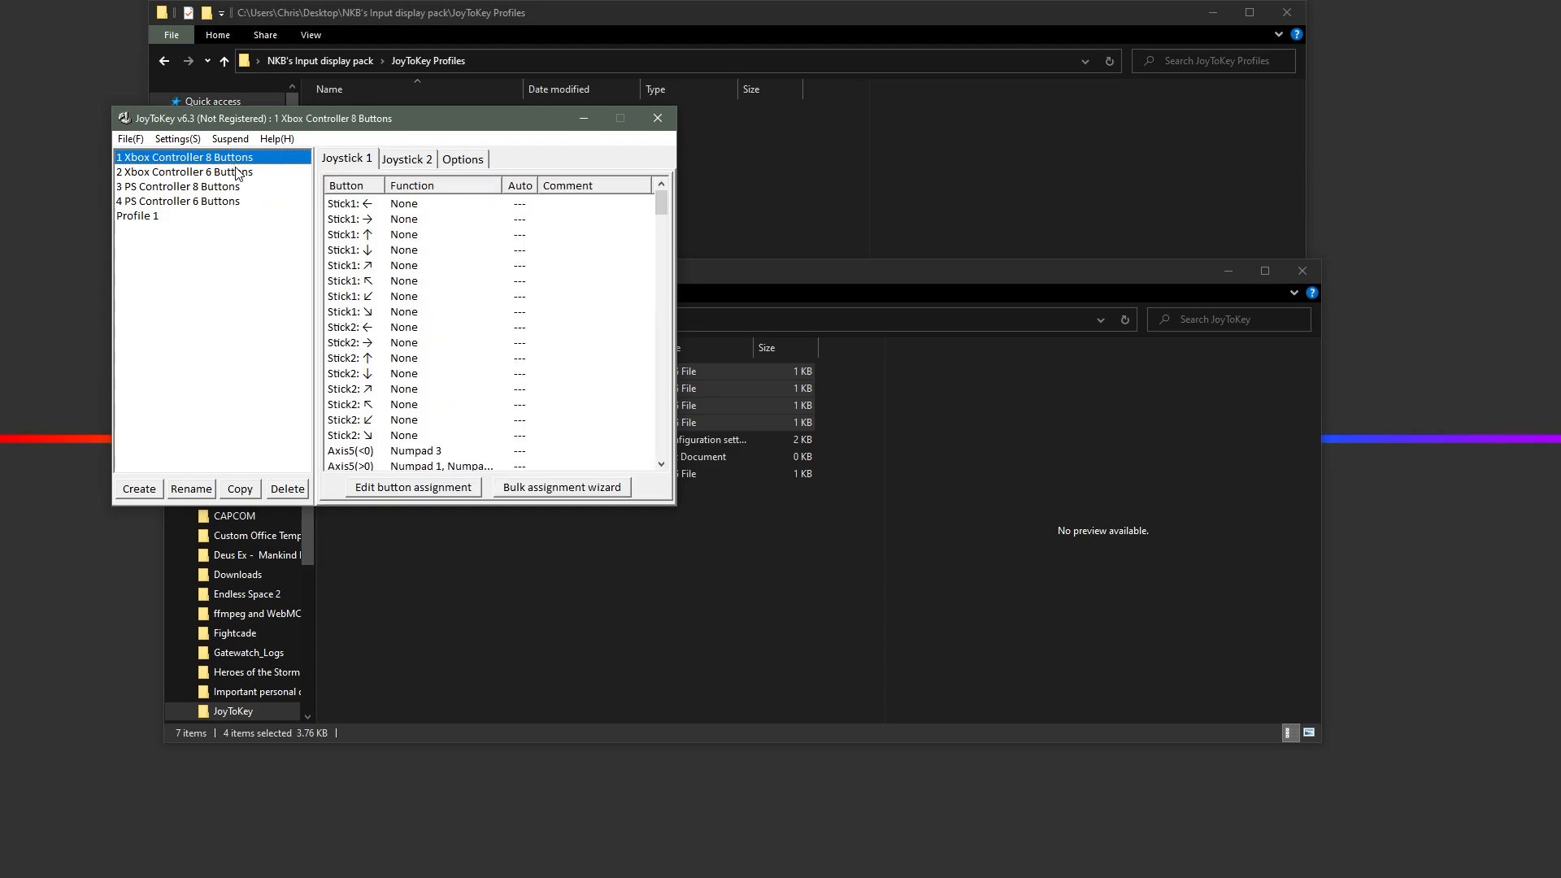
{"action": "left_click", "coordinate": [238, 172]}
{"action": "left_click", "coordinate": [236, 187]}
{"action": "left_click", "coordinate": [233, 202]}
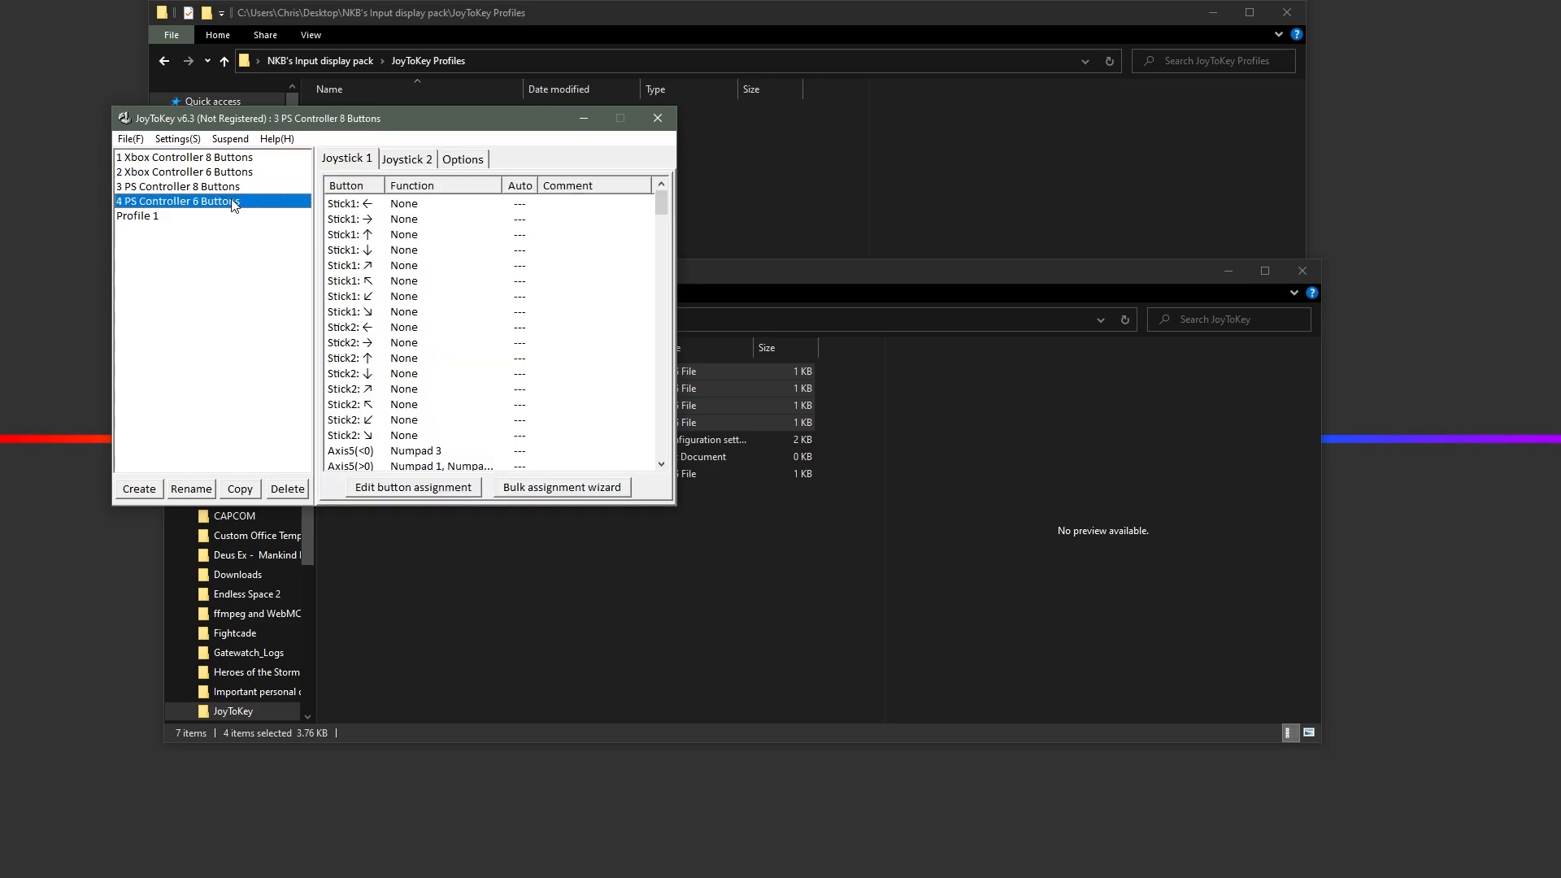
{"action": "left_click", "coordinate": [165, 159]}
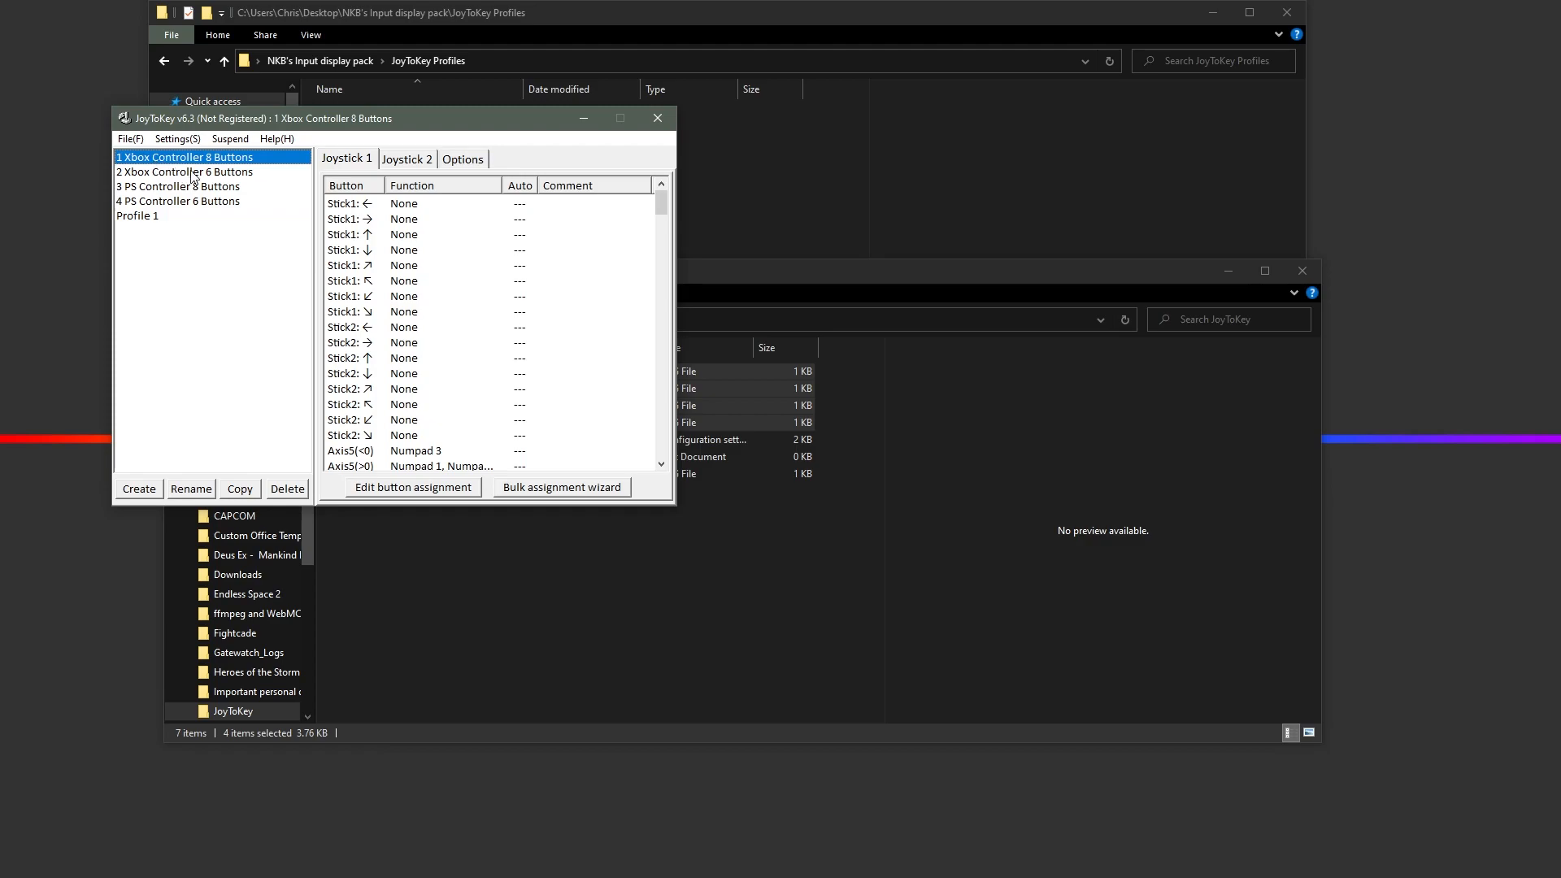
Step: Check the profile's stick and POV options and review the Joystick 1 POV and button assignments
{"action": "left_click", "coordinate": [477, 162]}
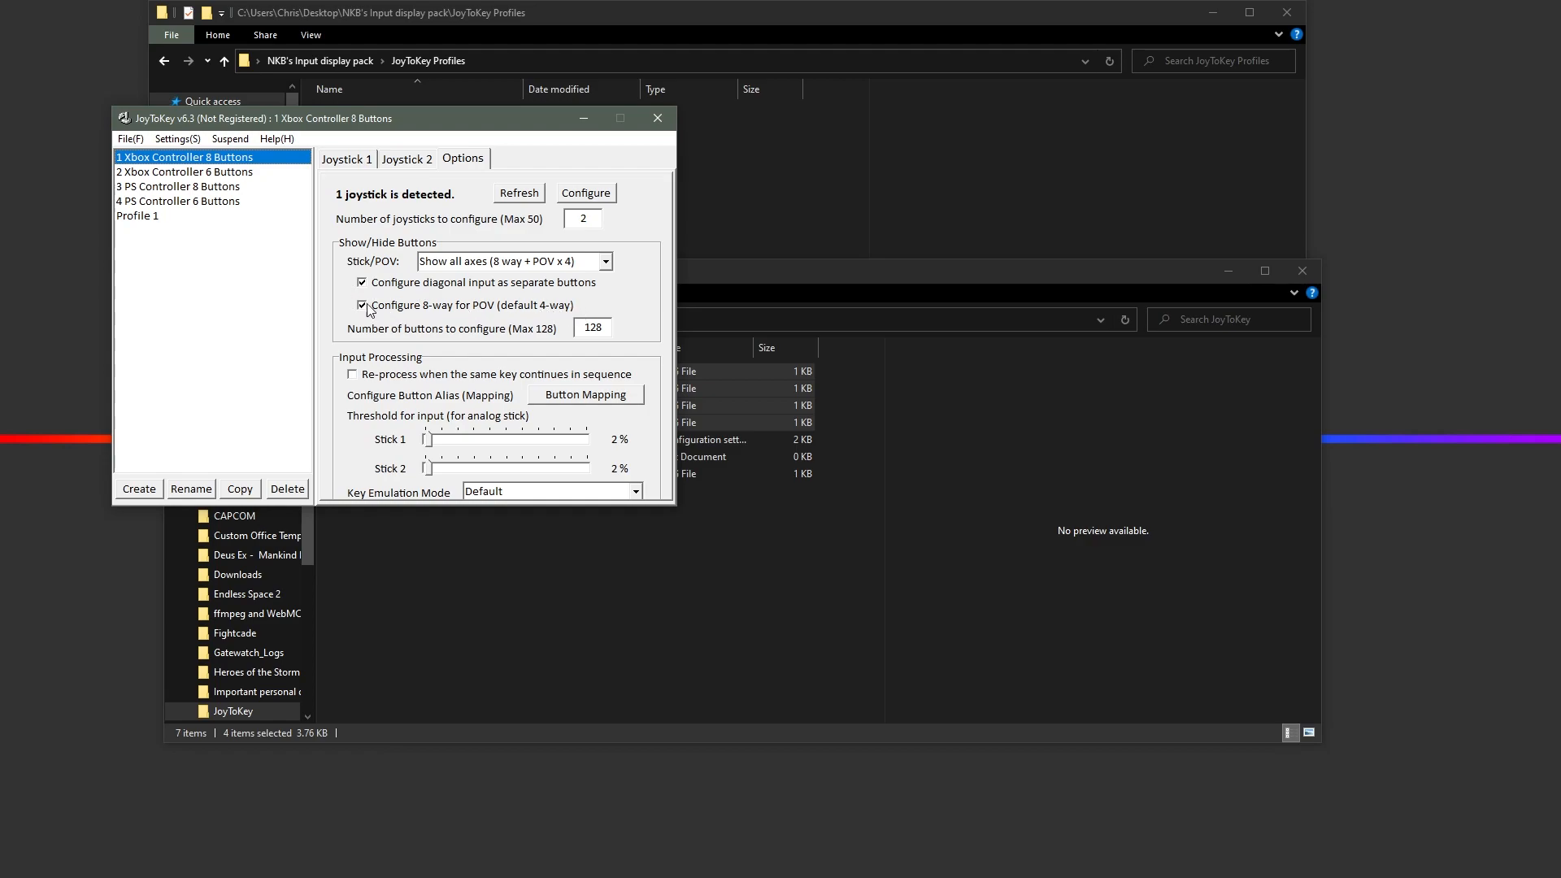
{"action": "left_click", "coordinate": [348, 159]}
{"action": "scroll", "coordinate": [446, 309], "scroll_direction": "down", "scroll_amount": 2}
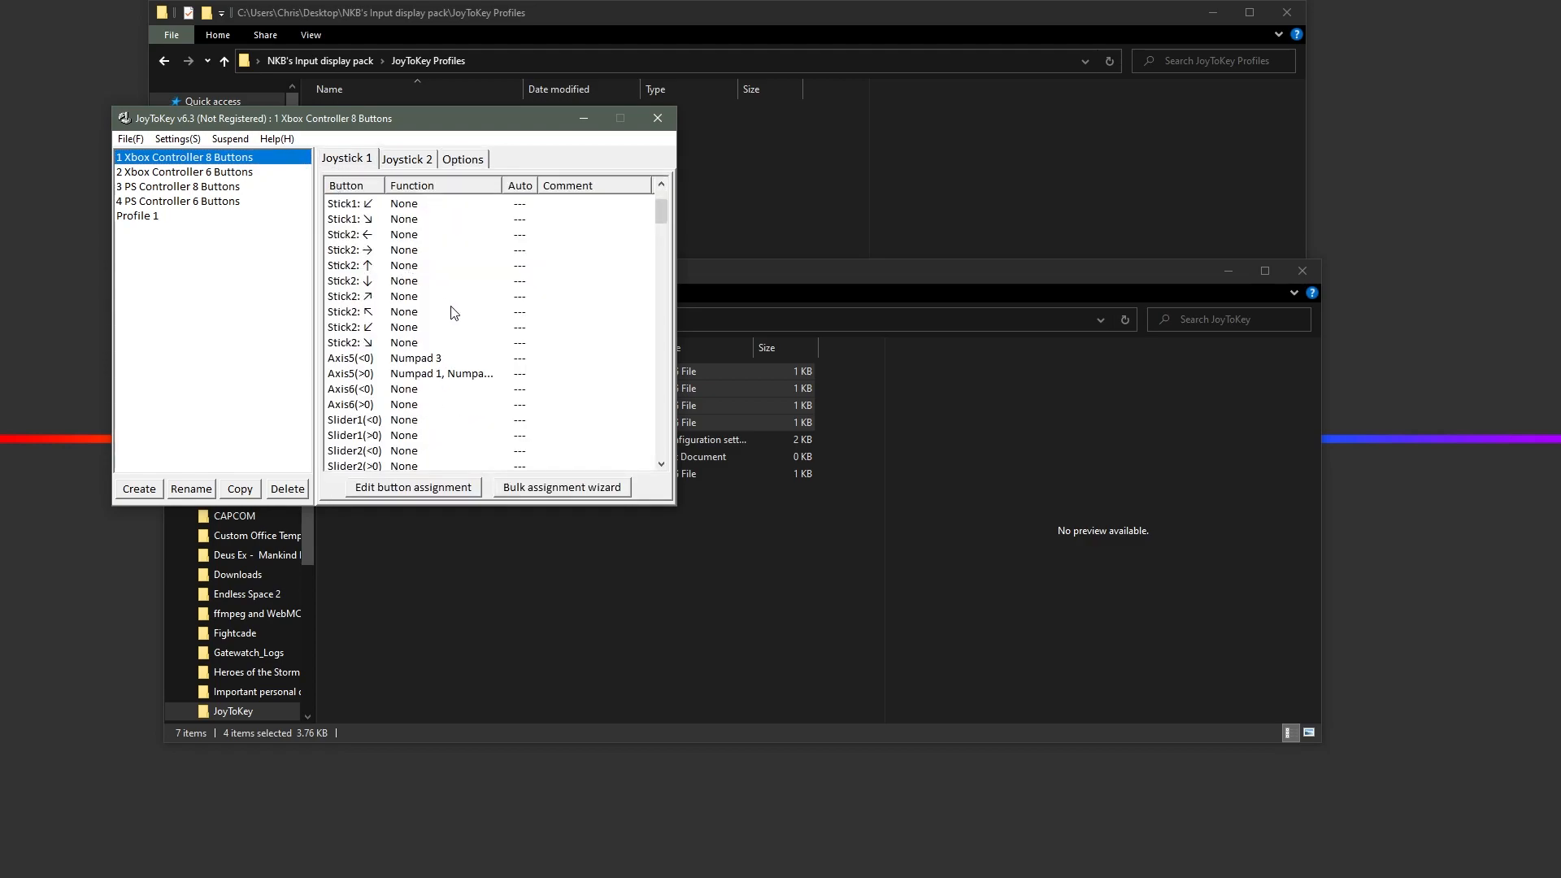
{"action": "scroll", "coordinate": [466, 338], "scroll_direction": "down", "scroll_amount": 4}
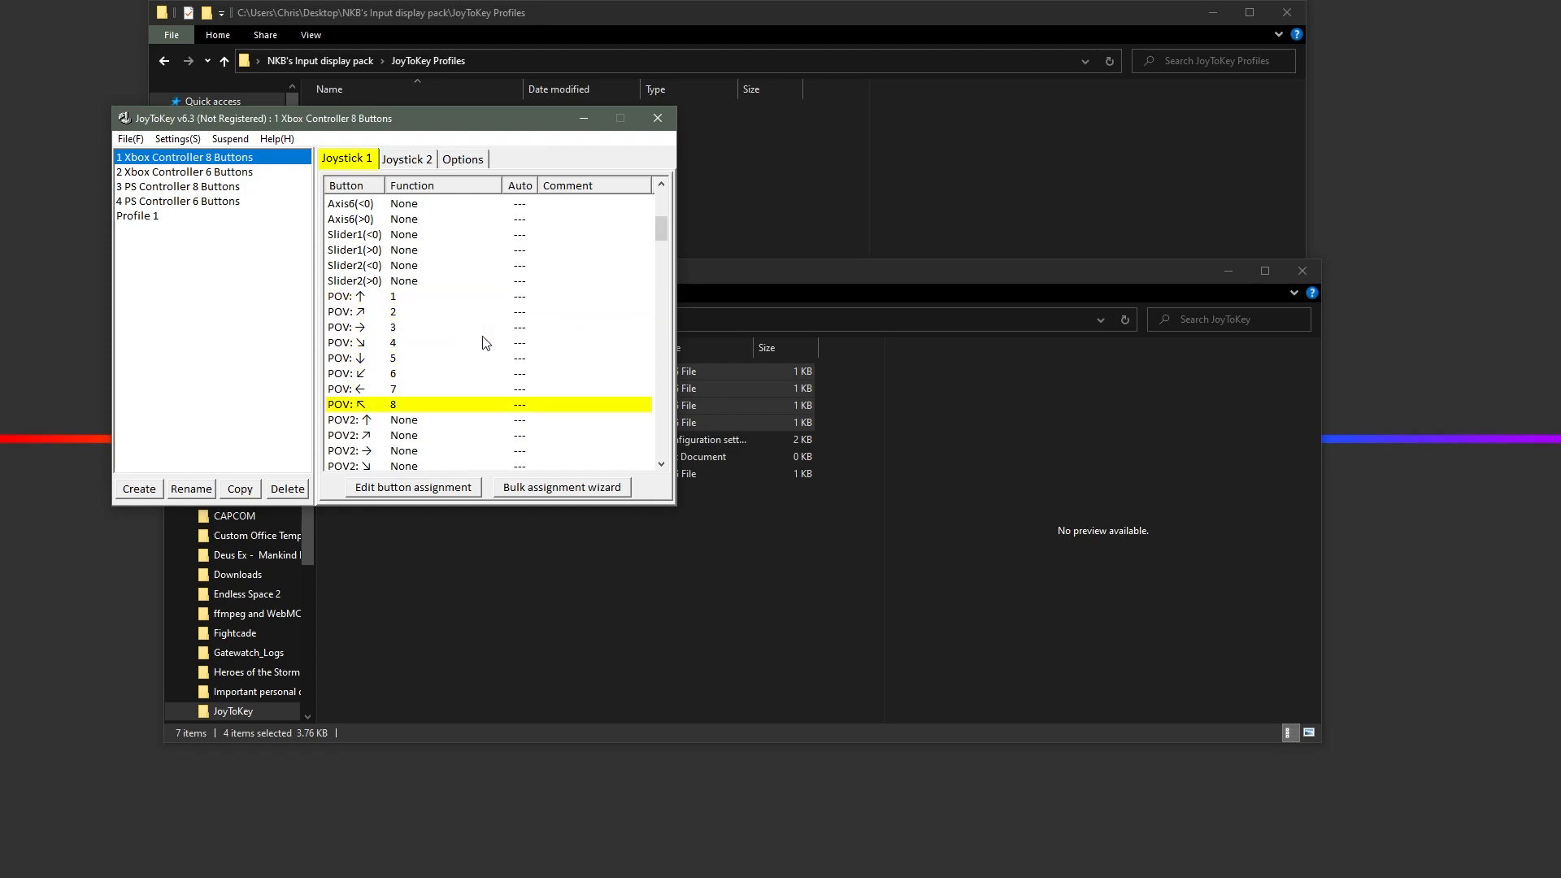
{"action": "scroll", "coordinate": [491, 360], "scroll_direction": "down", "scroll_amount": 1}
{"action": "scroll", "coordinate": [491, 360], "scroll_direction": "down", "scroll_amount": 8}
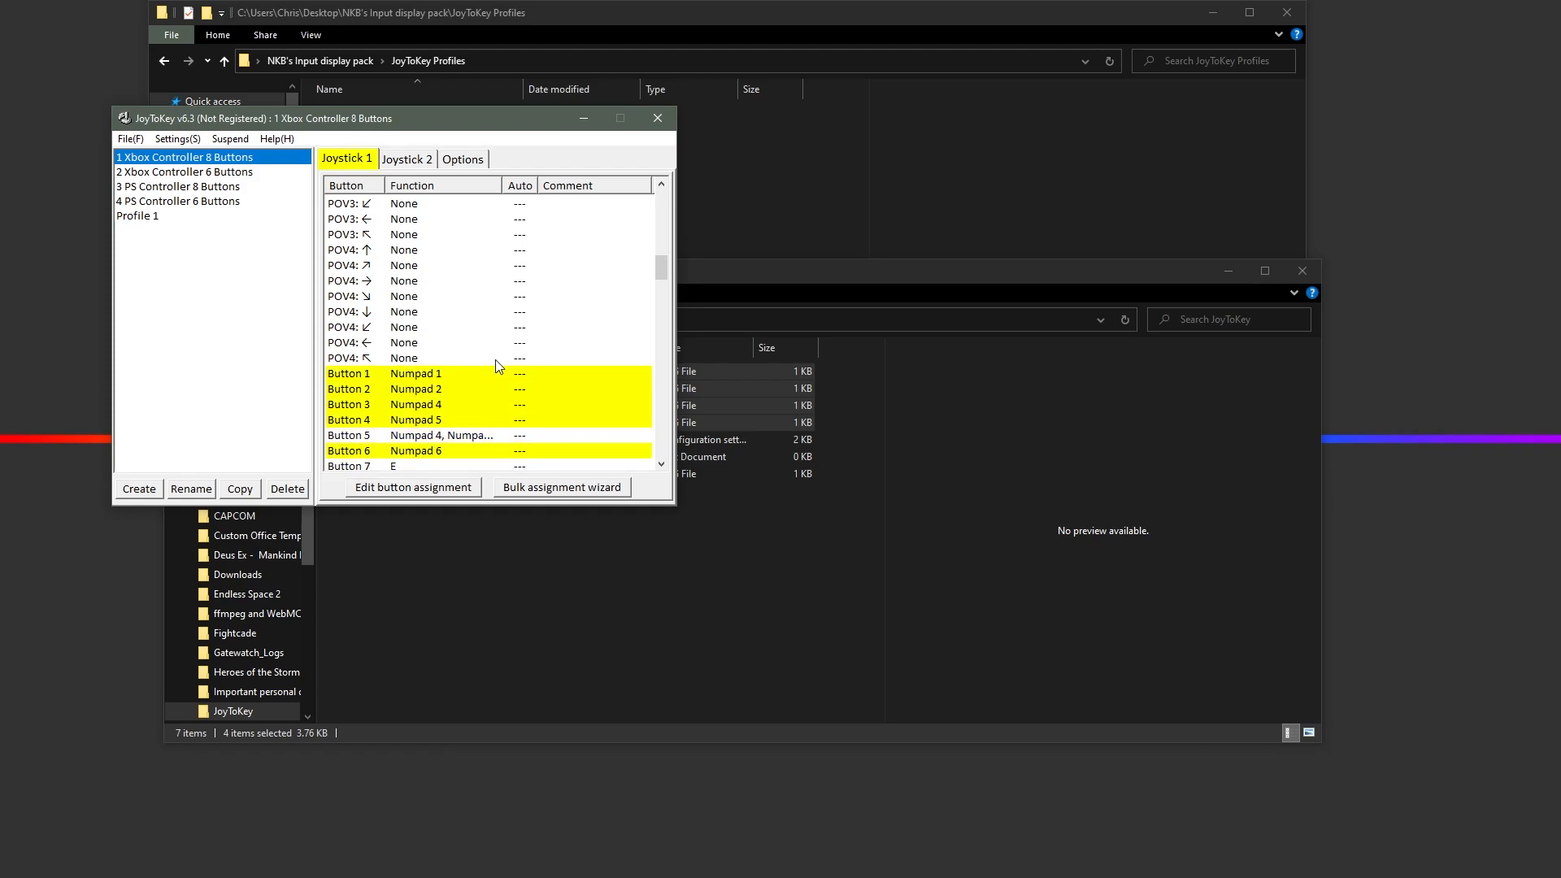
Step: In the joystick configuration's advanced device settings, choose XInput Device #1 (Connected) and accept the settings
{"action": "left_click", "coordinate": [169, 143]}
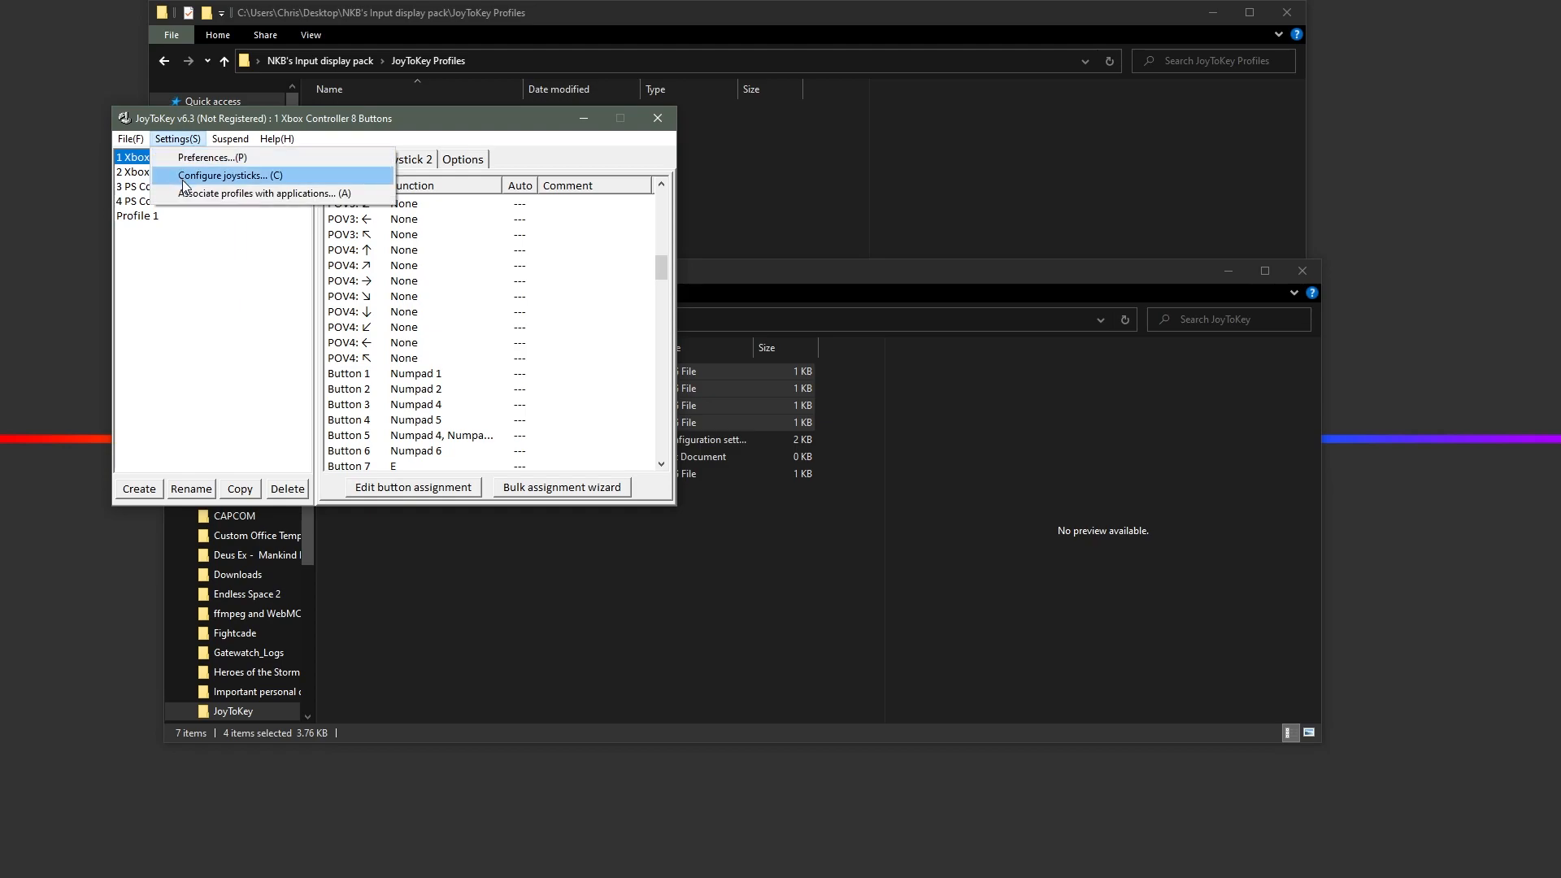
{"action": "left_click", "coordinate": [184, 176]}
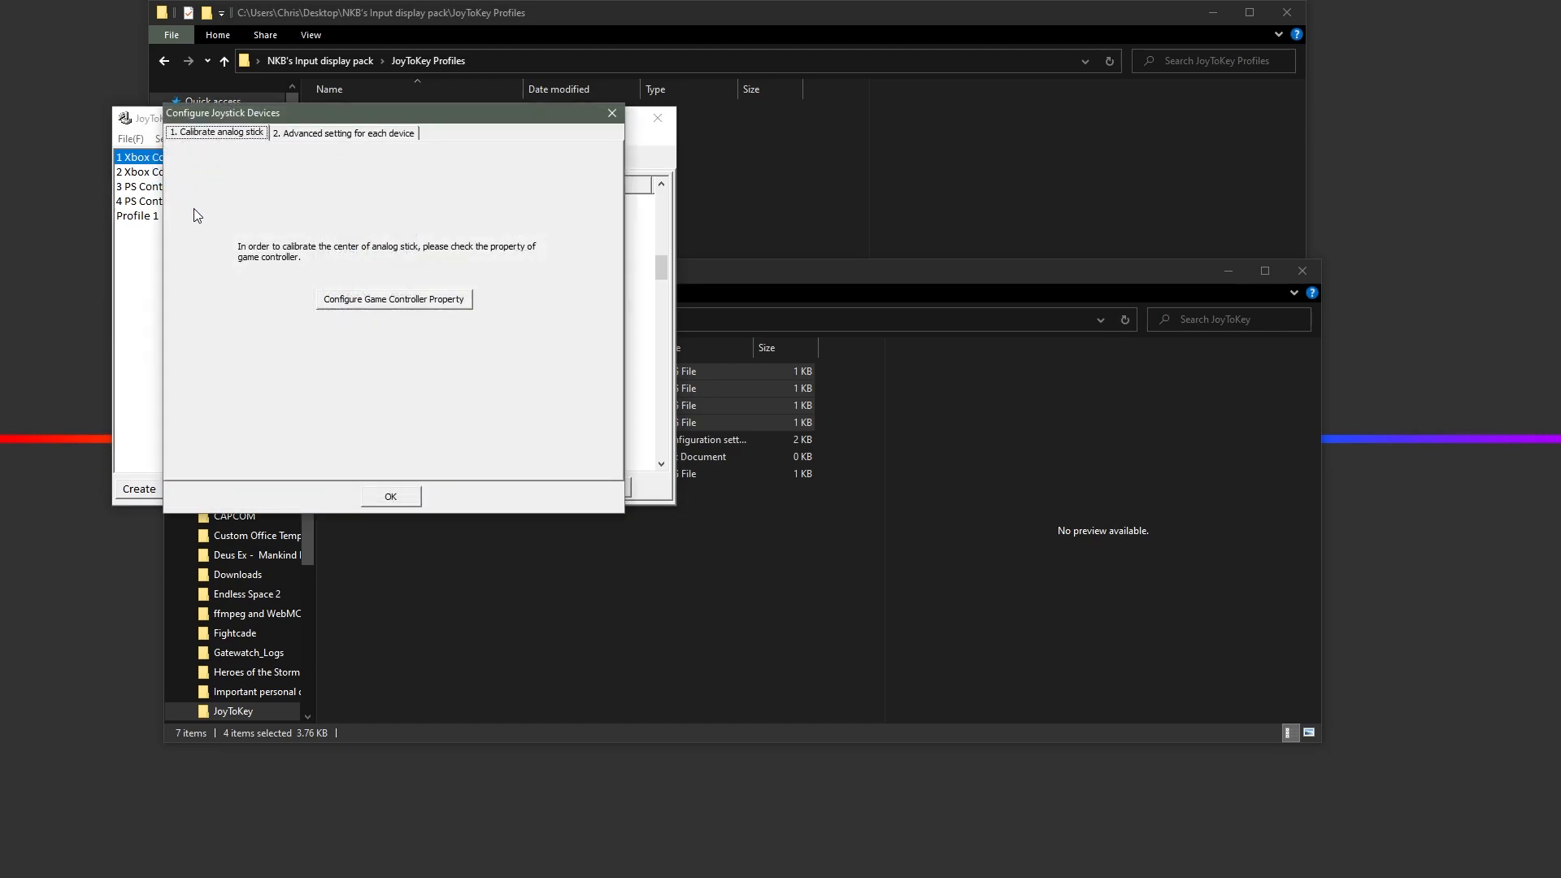
{"action": "left_click", "coordinate": [366, 138]}
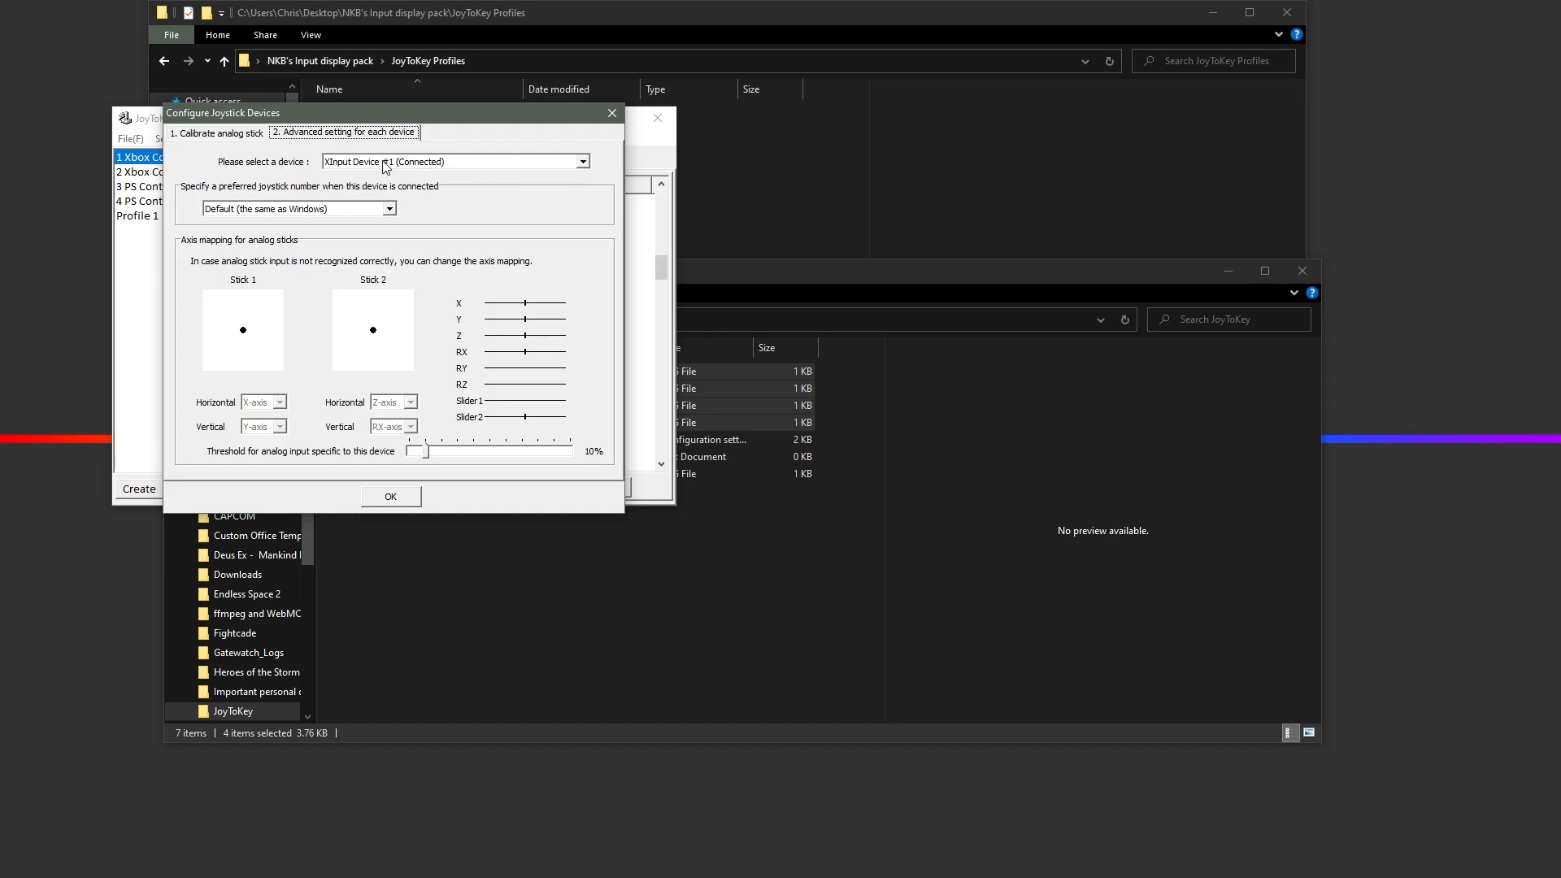
{"action": "left_click", "coordinate": [583, 164]}
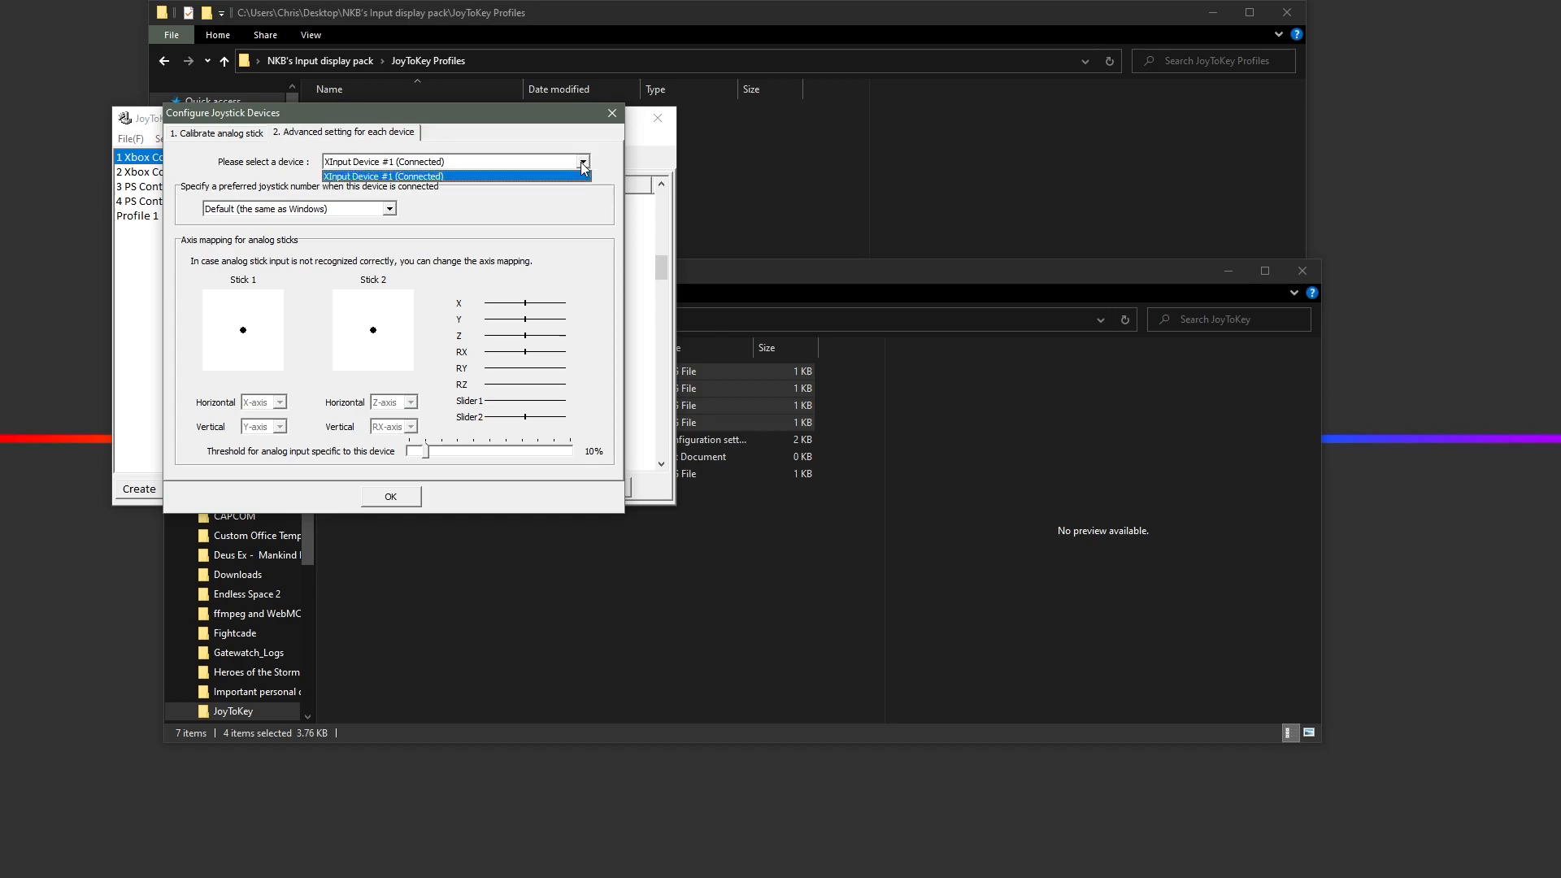
{"action": "left_click", "coordinate": [583, 167]}
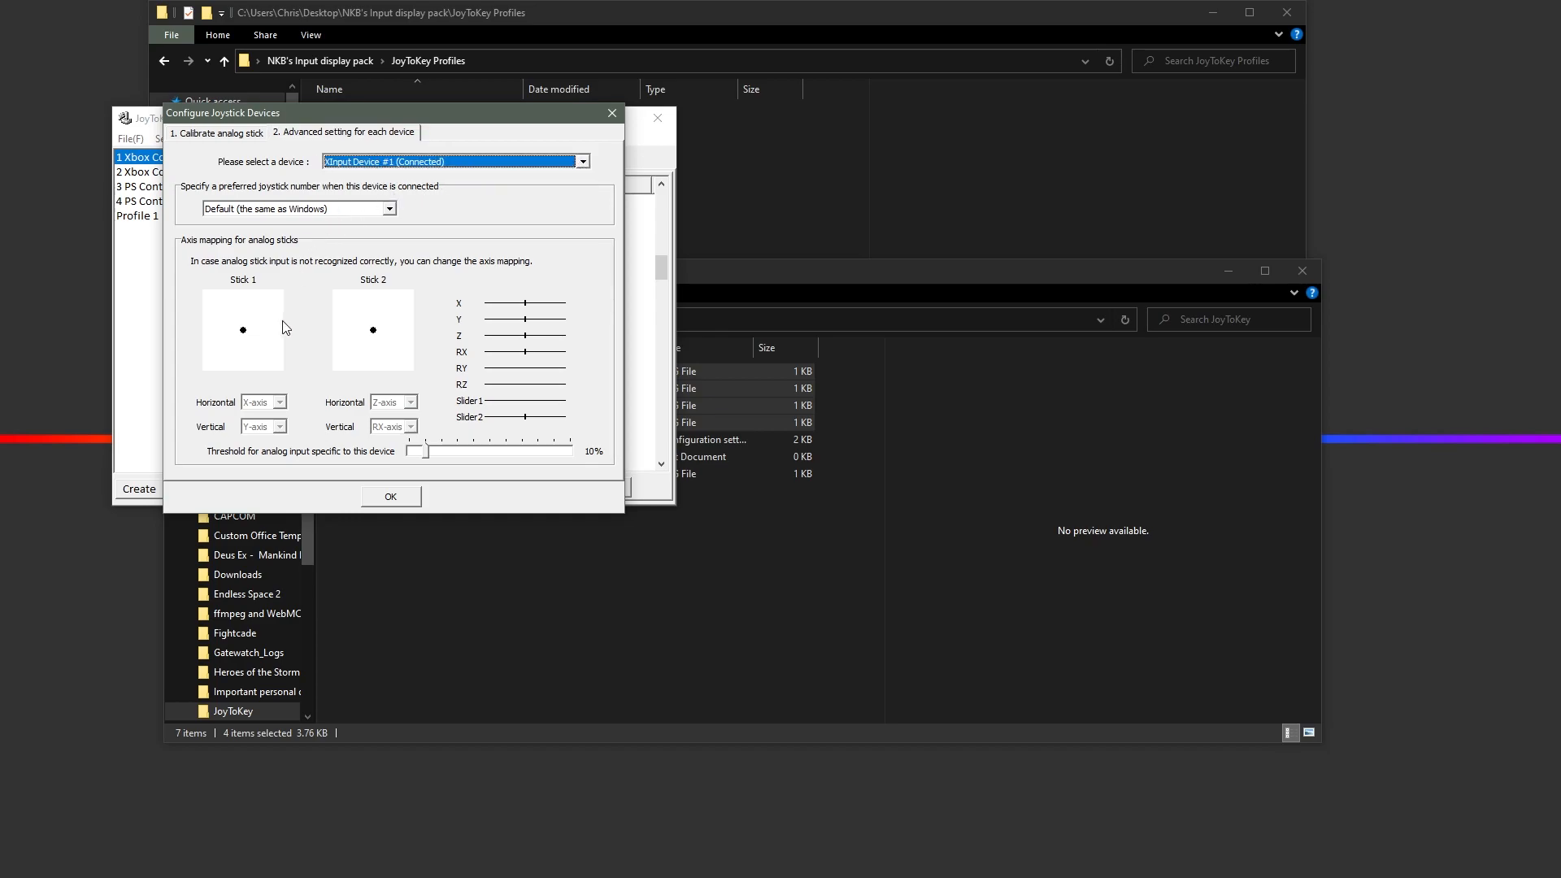
{"action": "left_click", "coordinate": [396, 493]}
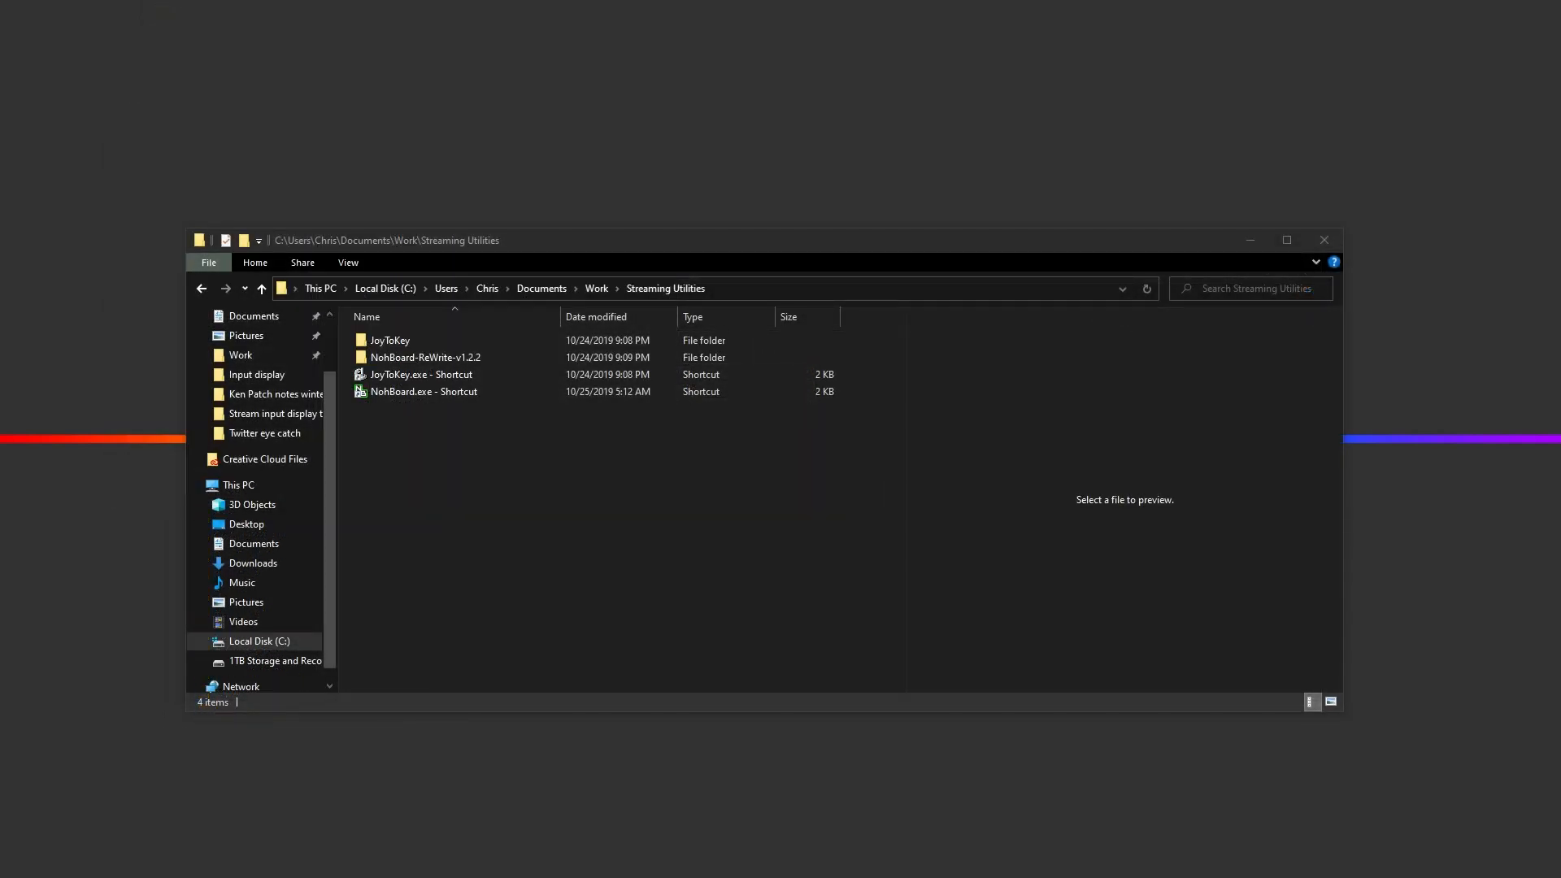
Step: Move the NKB Arcade Sticks folder from the pack's Noh Board Skins folder into the keyboards folder of NohBoard-ReWrite-v1.2.2, and close the source window
{"action": "double_click", "coordinate": [432, 358]}
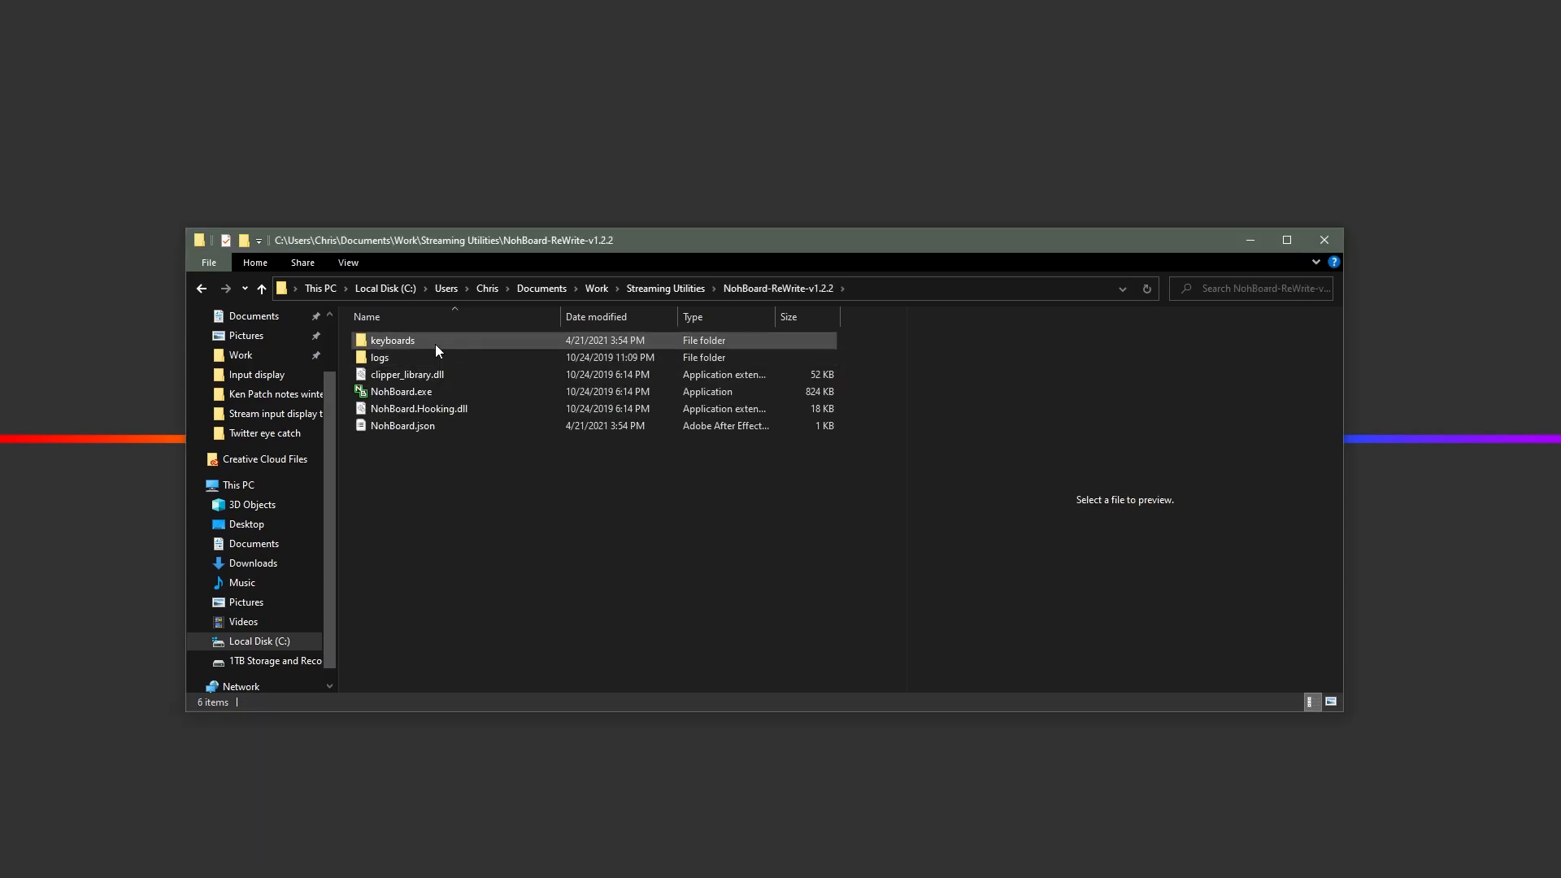
{"action": "double_click", "coordinate": [435, 344]}
{"action": "left_click_drag", "start_coordinate": [681, 241], "coordinate": [643, 437]}
{"action": "left_click", "coordinate": [764, 360]}
{"action": "double_click", "coordinate": [764, 360]}
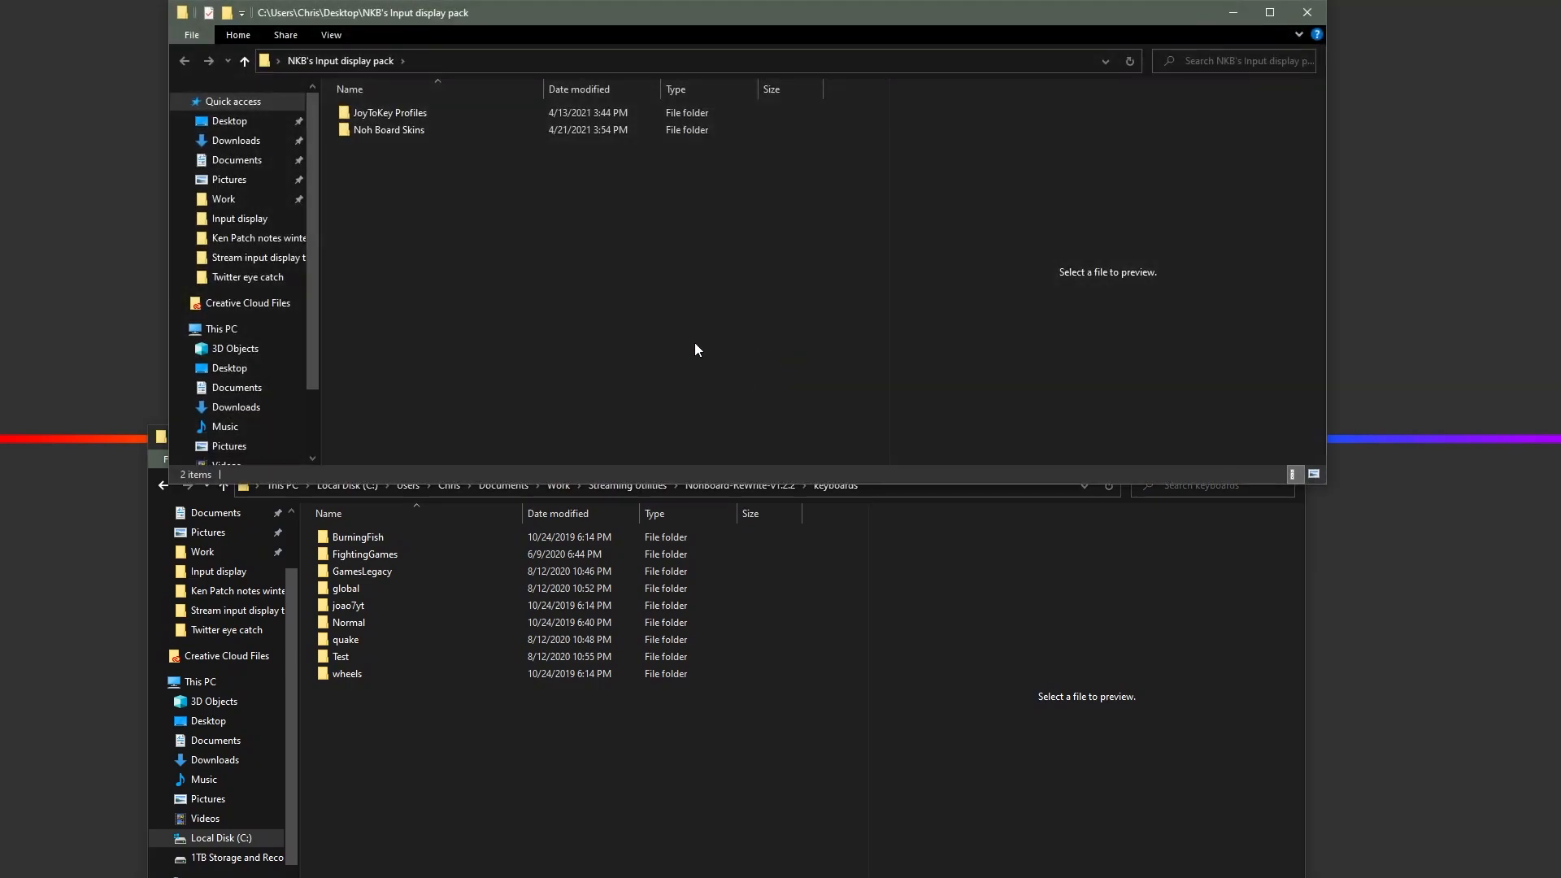
{"action": "double_click", "coordinate": [392, 134]}
{"action": "left_click", "coordinate": [395, 111]}
{"action": "left_click_drag", "start_coordinate": [395, 110], "coordinate": [529, 735]}
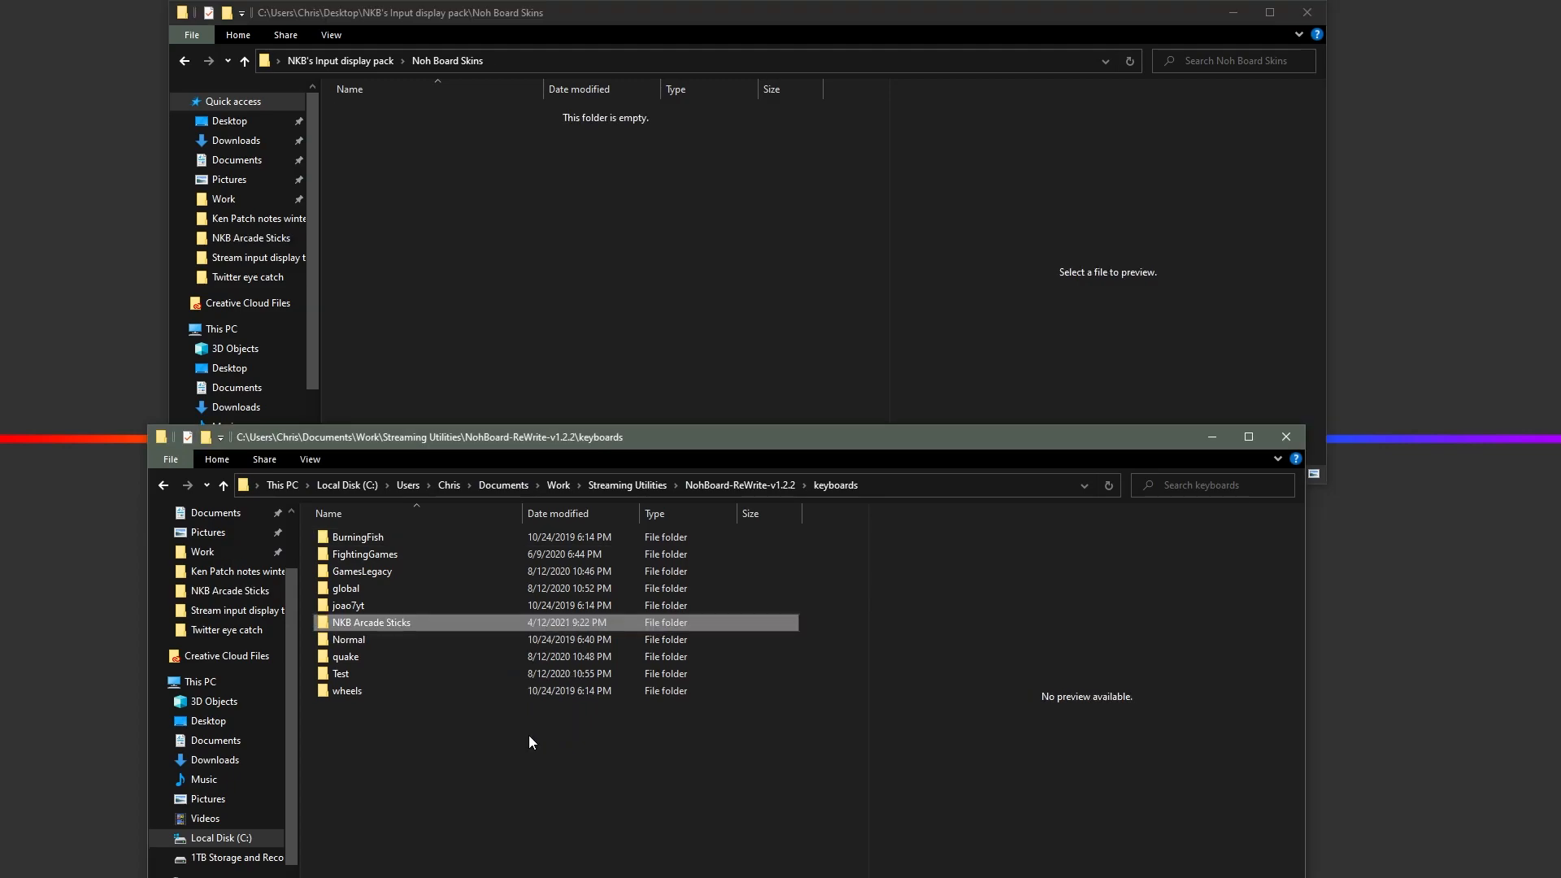
{"action": "left_click", "coordinate": [1314, 16]}
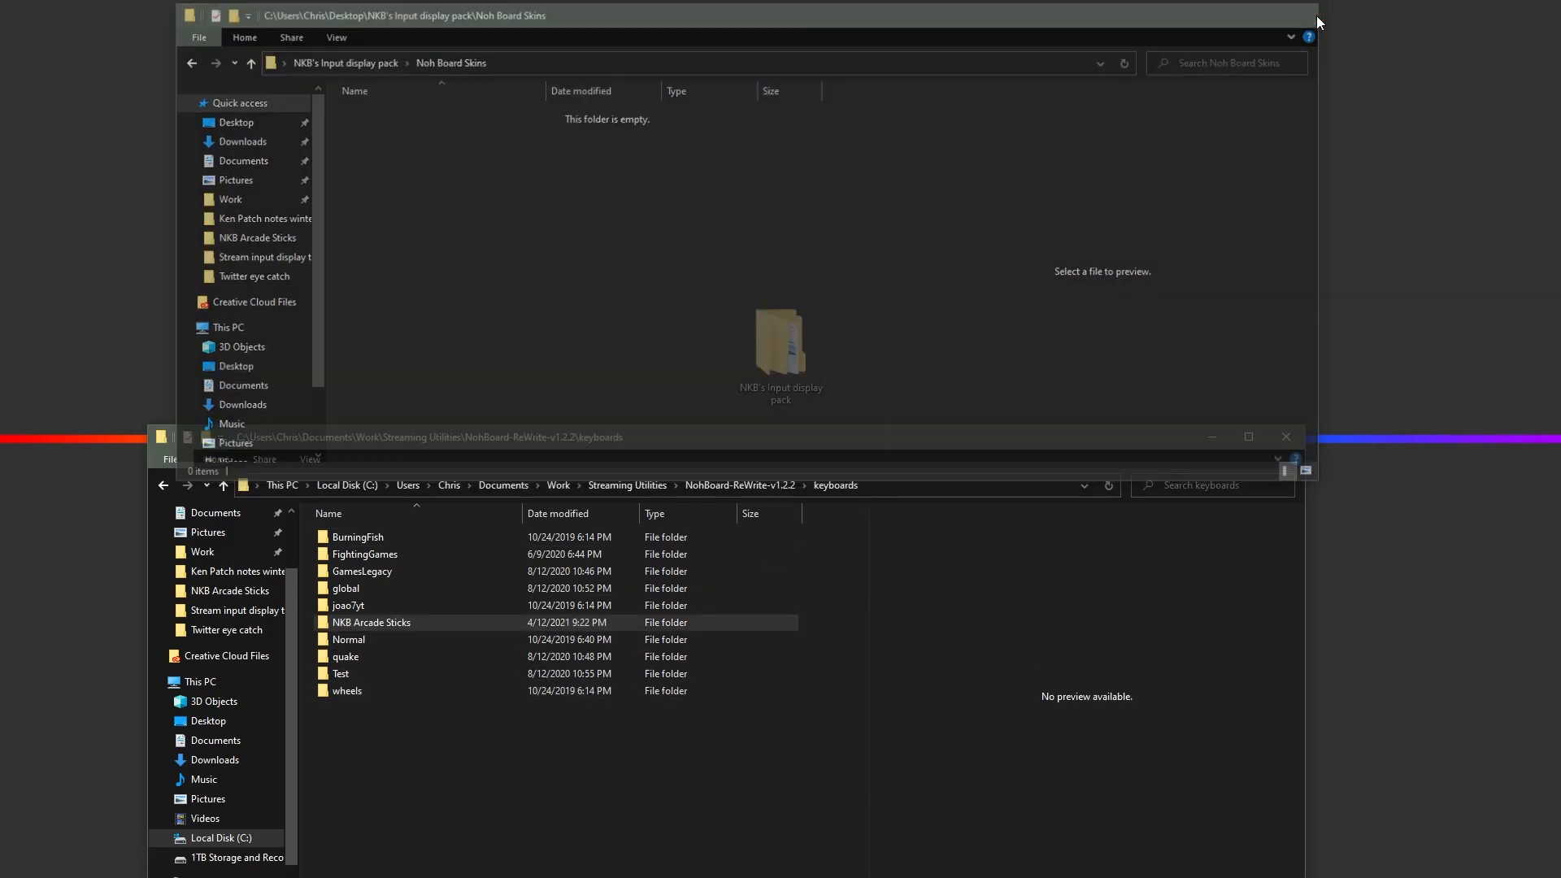
{"action": "left_click_drag", "start_coordinate": [967, 446], "coordinate": [1010, 252]}
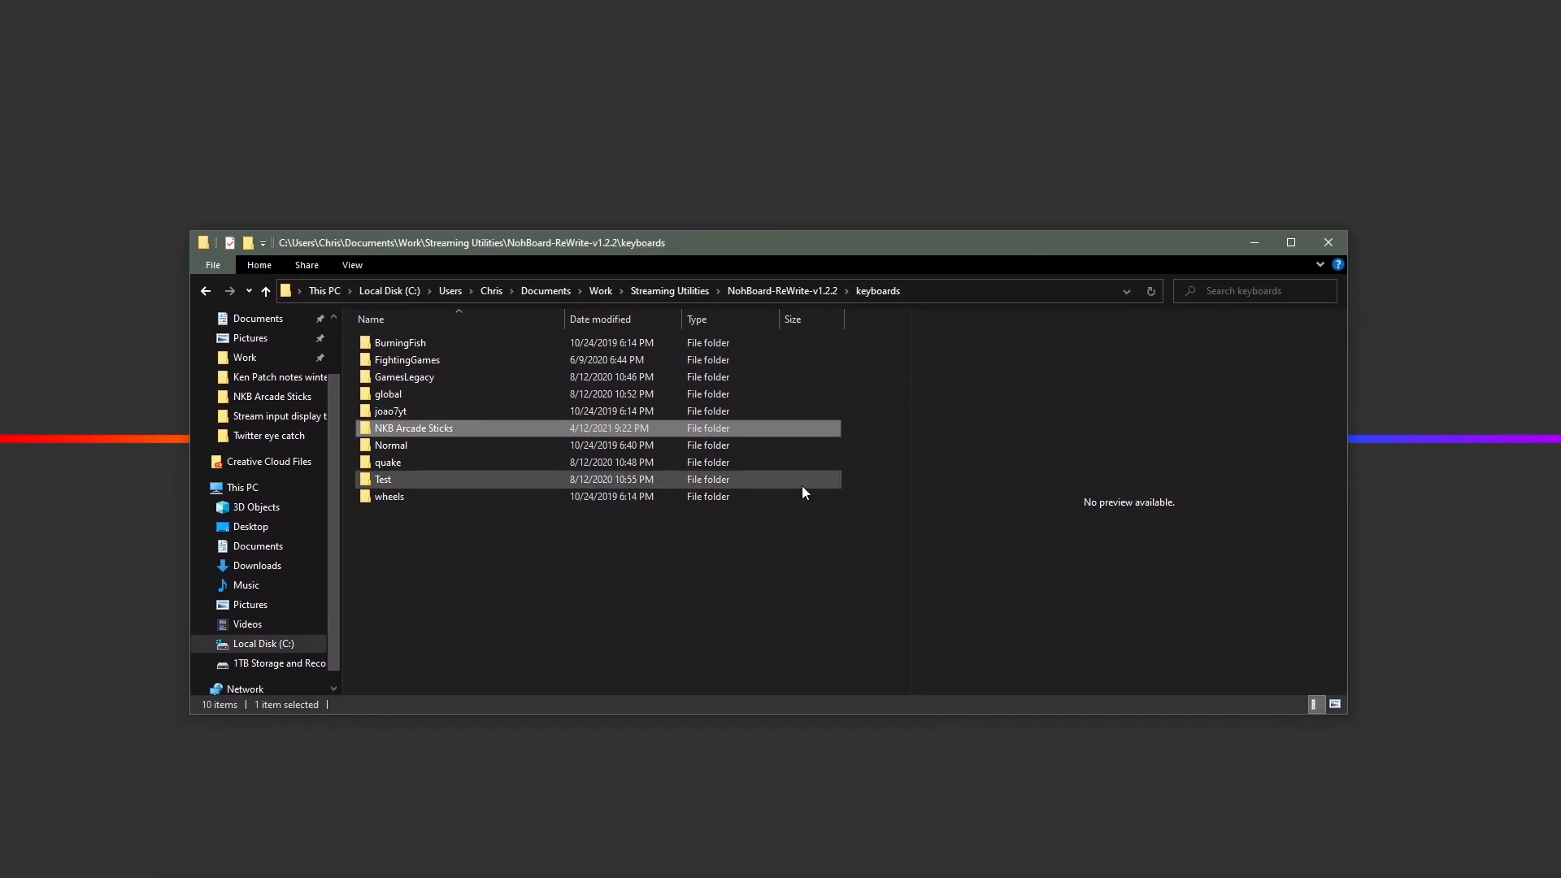
Step: Launch NohBoard and load the Street Fighter Layout from the NKB Arcade Sticks category with the NKBSFV keyboard style
{"action": "key", "text": "BackSpace"}
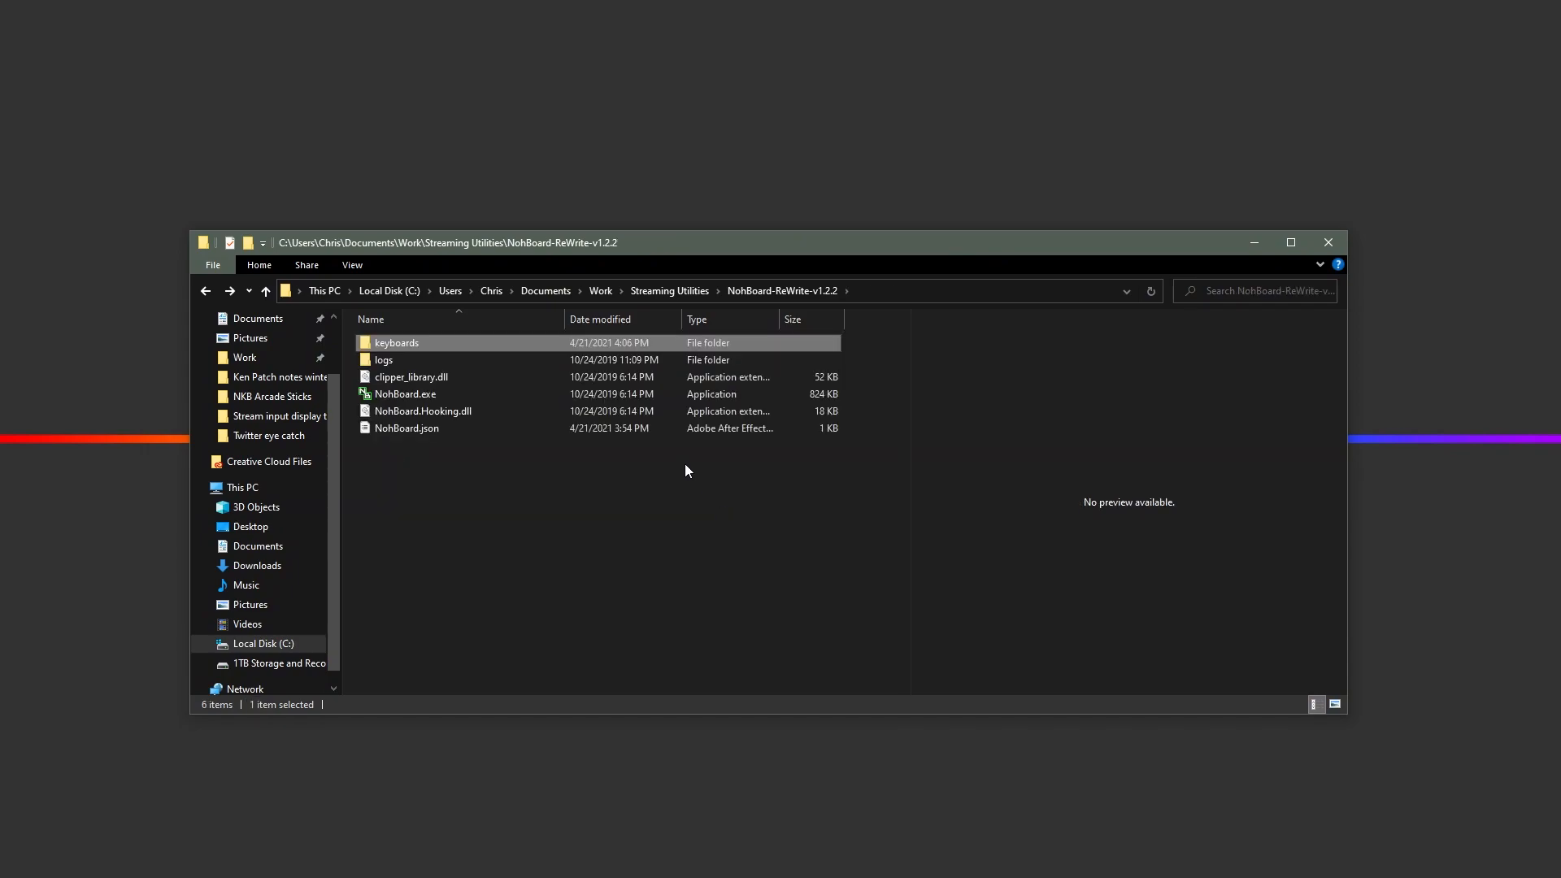
{"action": "double_click", "coordinate": [480, 397]}
{"action": "right_click", "coordinate": [615, 370]}
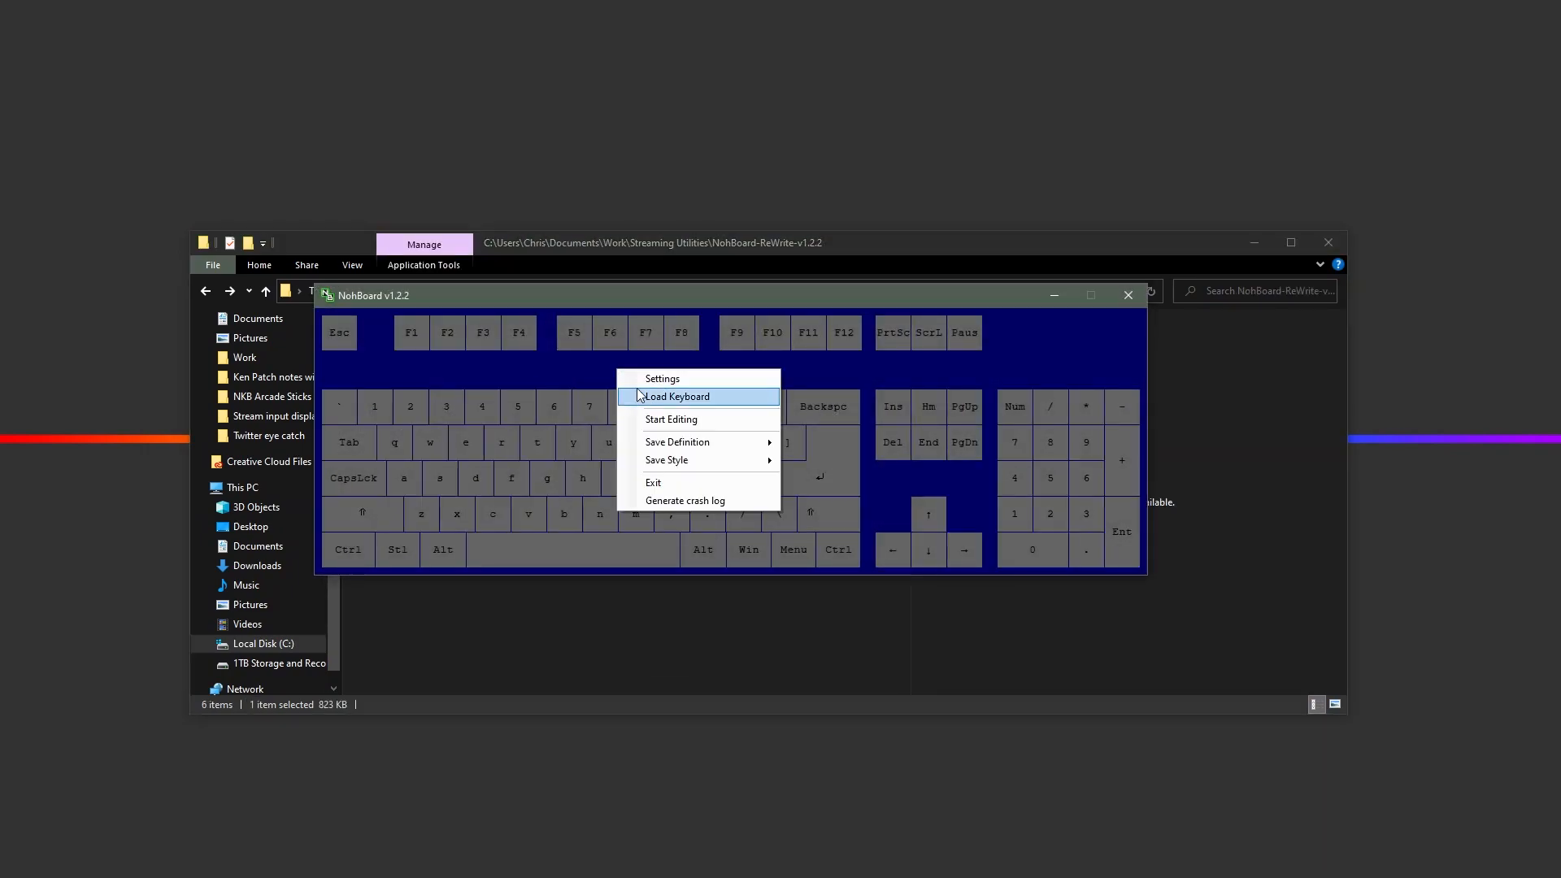
{"action": "left_click", "coordinate": [647, 395]}
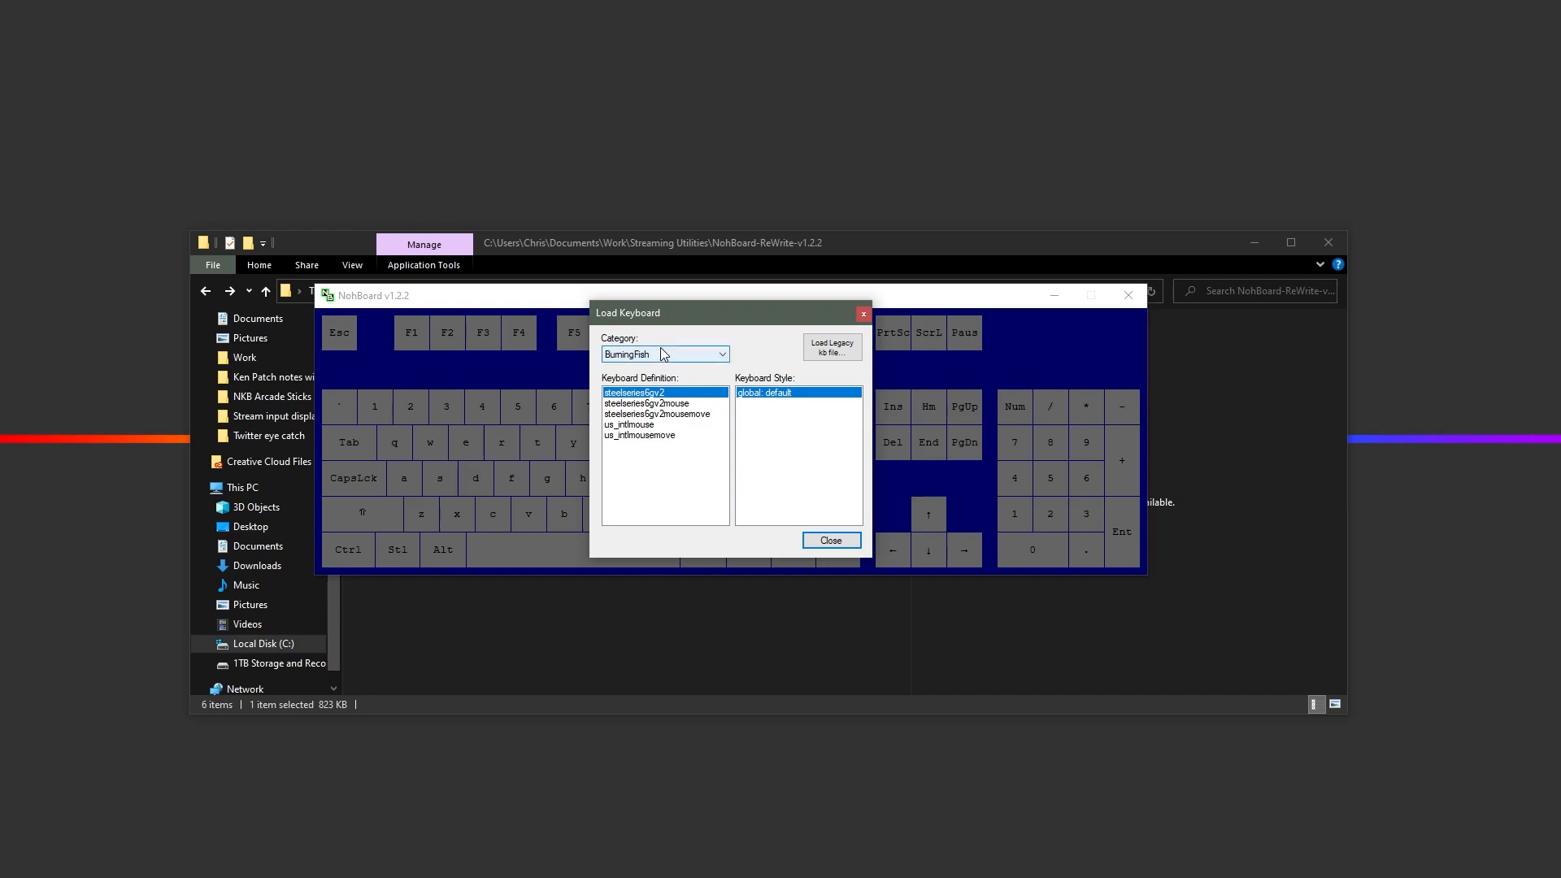
{"action": "left_click", "coordinate": [662, 353]}
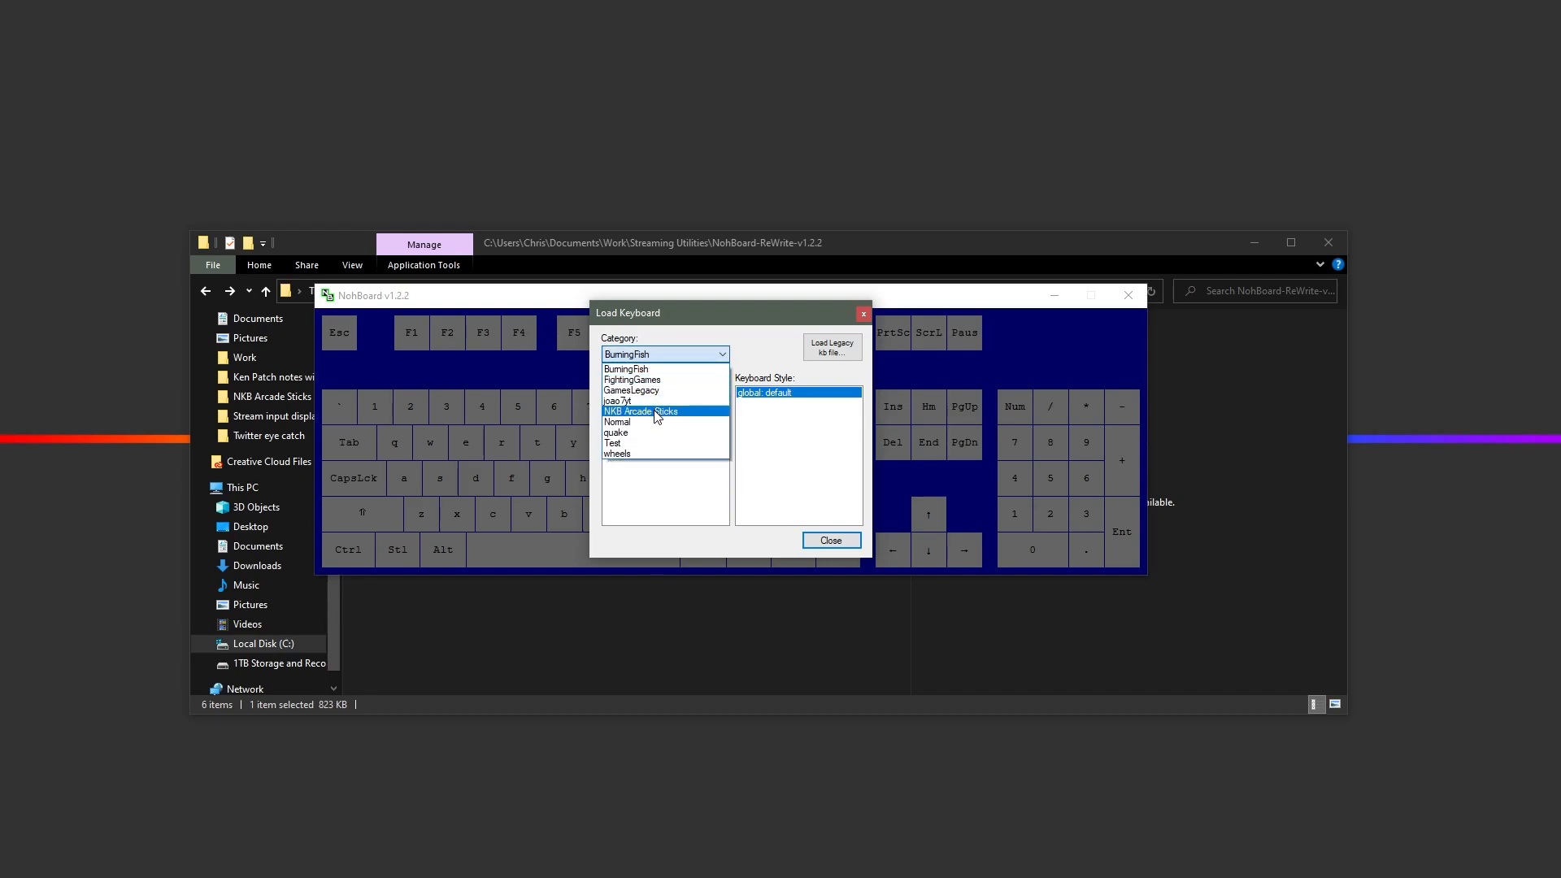
{"action": "left_click", "coordinate": [657, 414]}
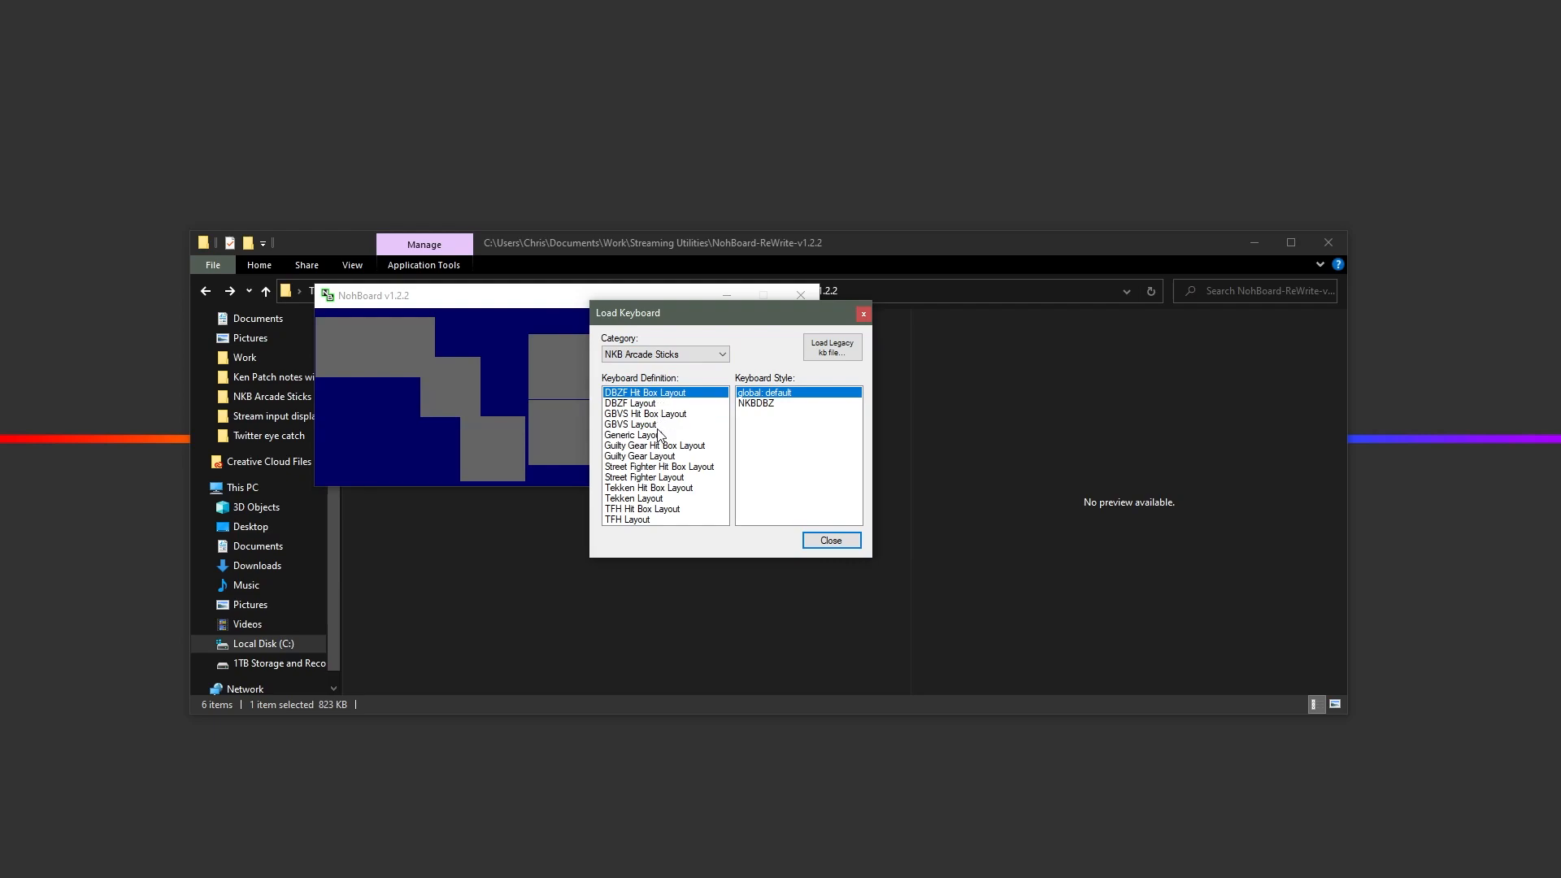
{"action": "left_click", "coordinate": [659, 478]}
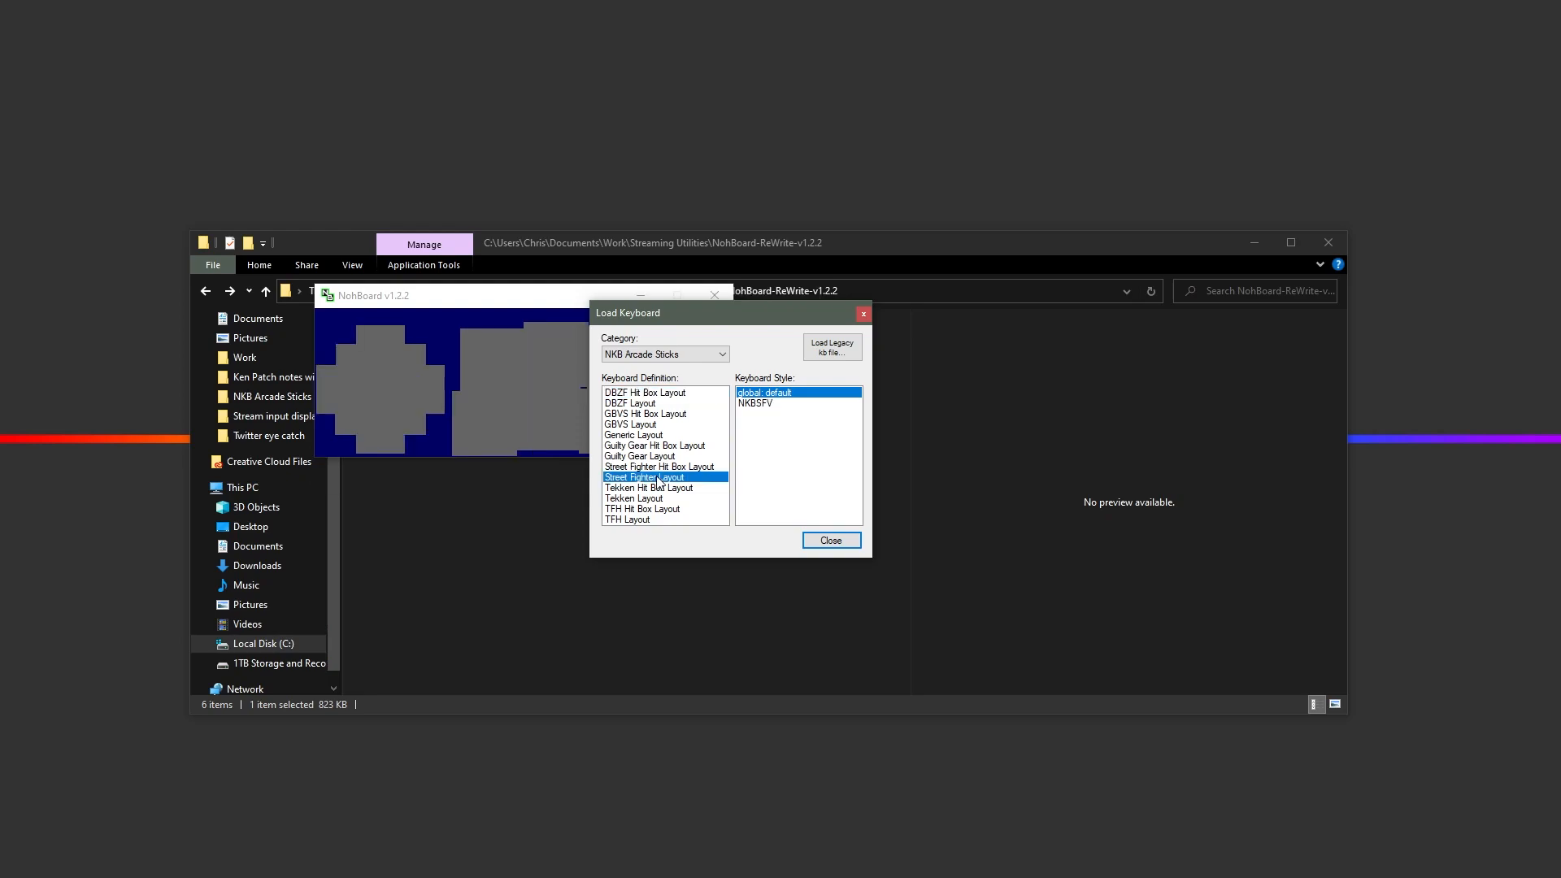
{"action": "left_click", "coordinate": [784, 404]}
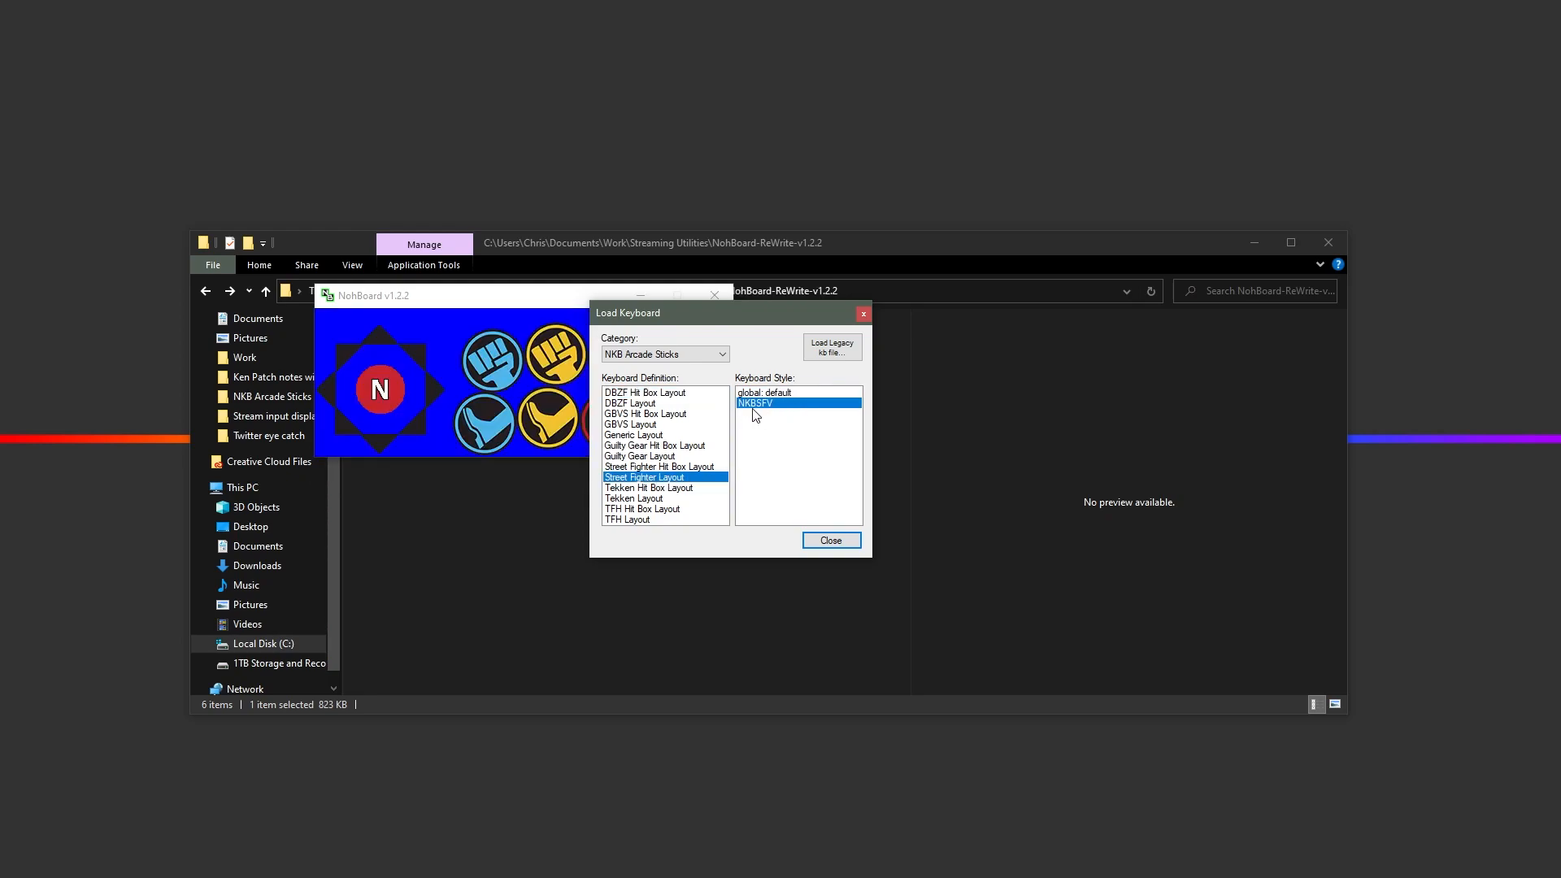
{"action": "left_click", "coordinate": [836, 541]}
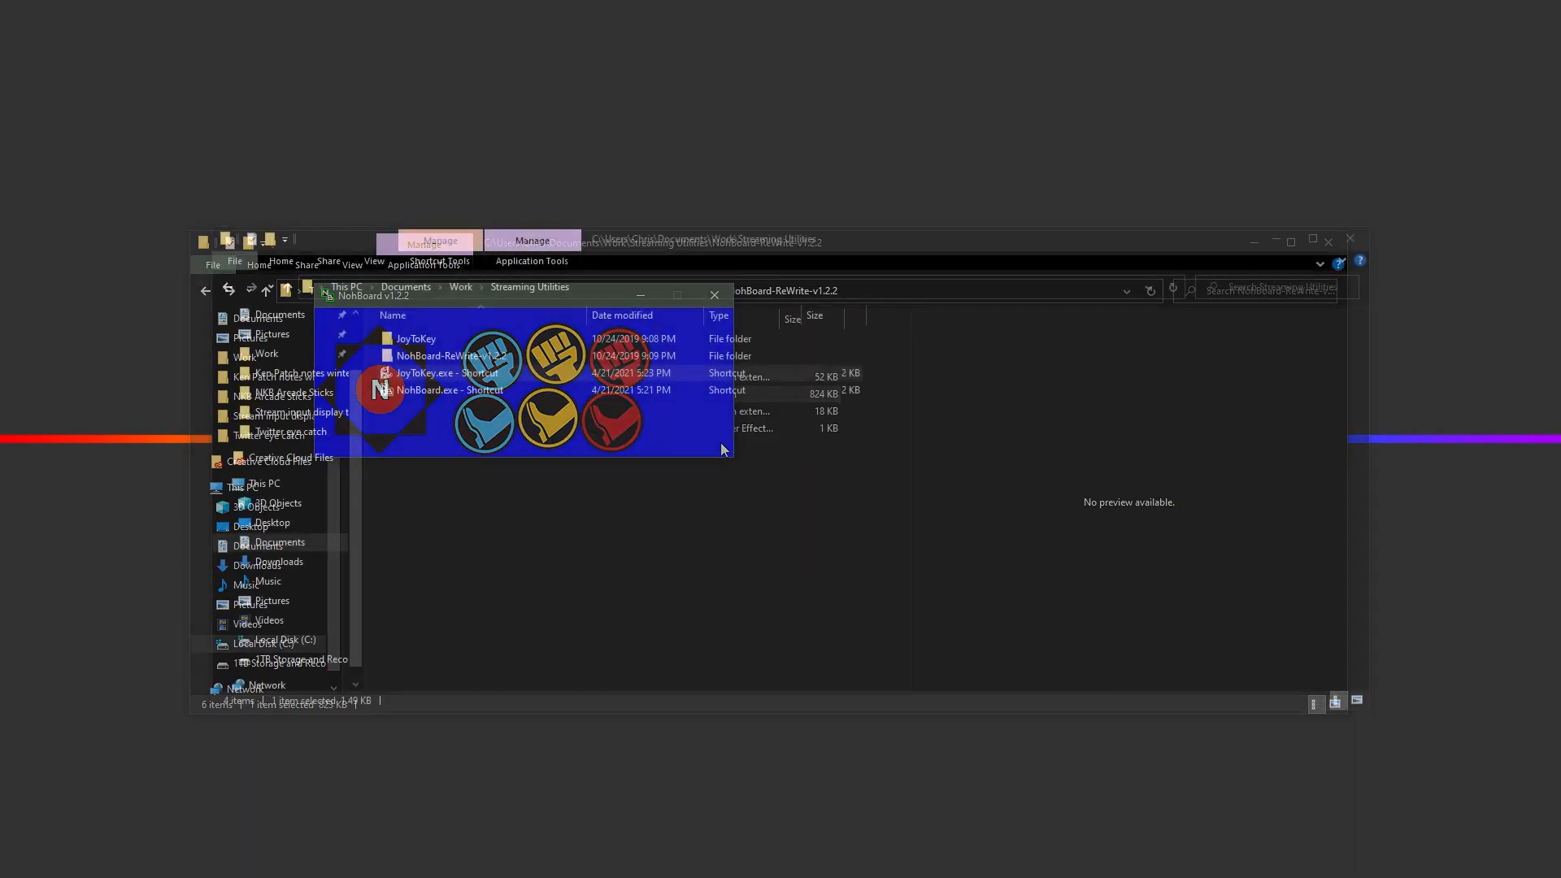
Step: Run JoyToKey and NohBoard as administrator from their shortcuts in the Streaming Utilities folder
{"action": "right_click", "coordinate": [423, 373]}
{"action": "left_click", "coordinate": [452, 421]}
{"action": "left_click", "coordinate": [689, 613]}
{"action": "left_click", "coordinate": [983, 569]}
{"action": "right_click", "coordinate": [499, 399]}
{"action": "left_click", "coordinate": [540, 443]}
{"action": "left_click", "coordinate": [691, 614]}
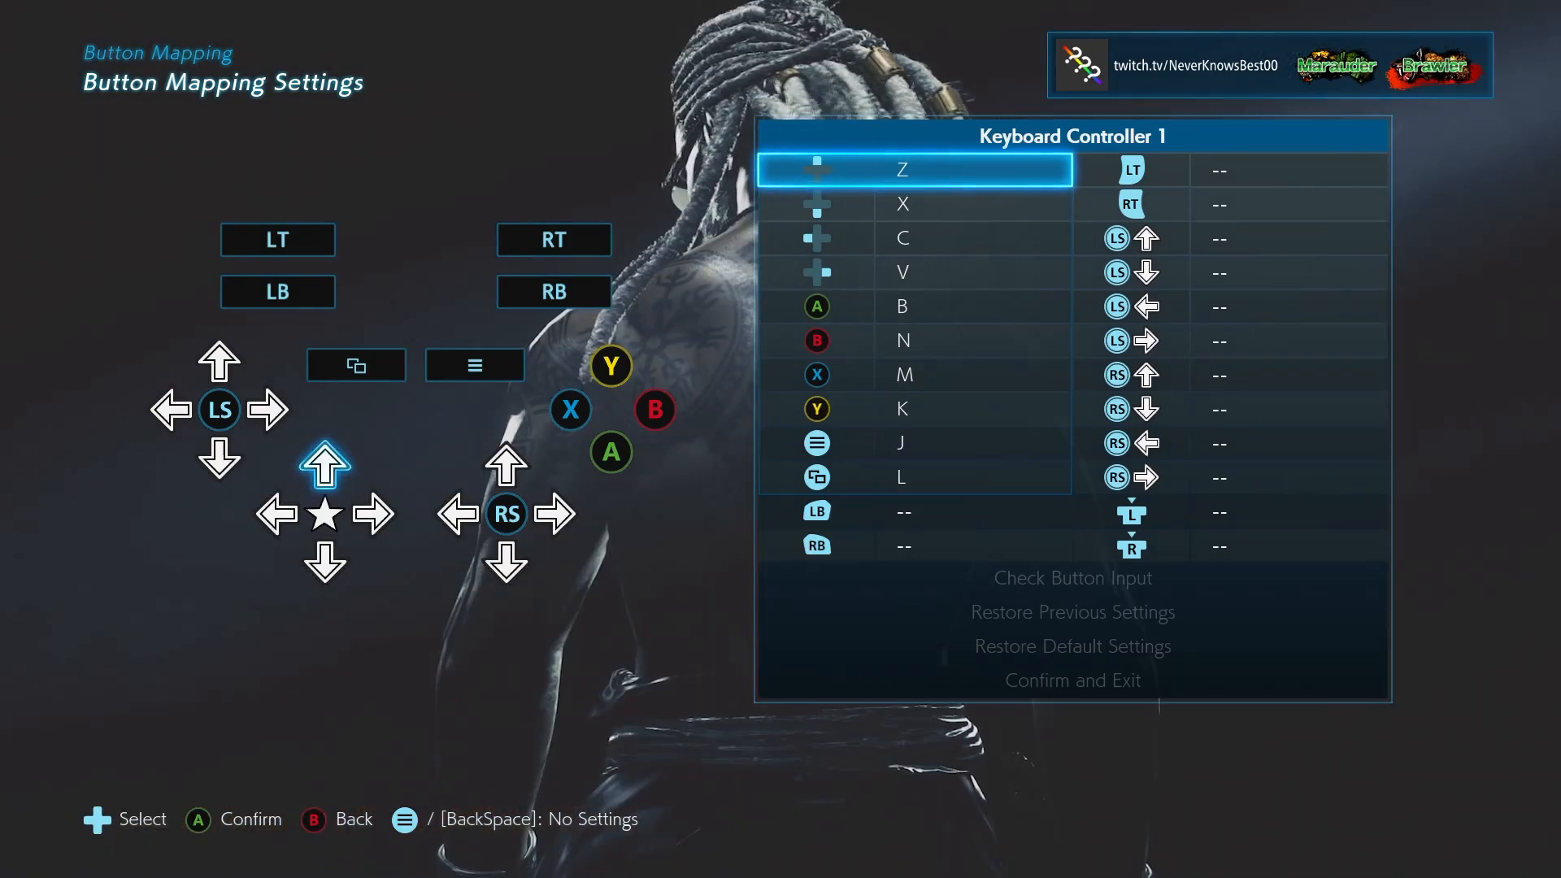
Step: In the game's button mapping settings, go through the Keyboard Controller 1 assignments, and confirm and exit
{"action": "key", "text": "Down"}
{"action": "key", "text": "Down"}
{"action": "key", "text": "Down"}
{"action": "key", "text": "Down"}
{"action": "key", "text": "Down"}
{"action": "key", "text": "Down"}
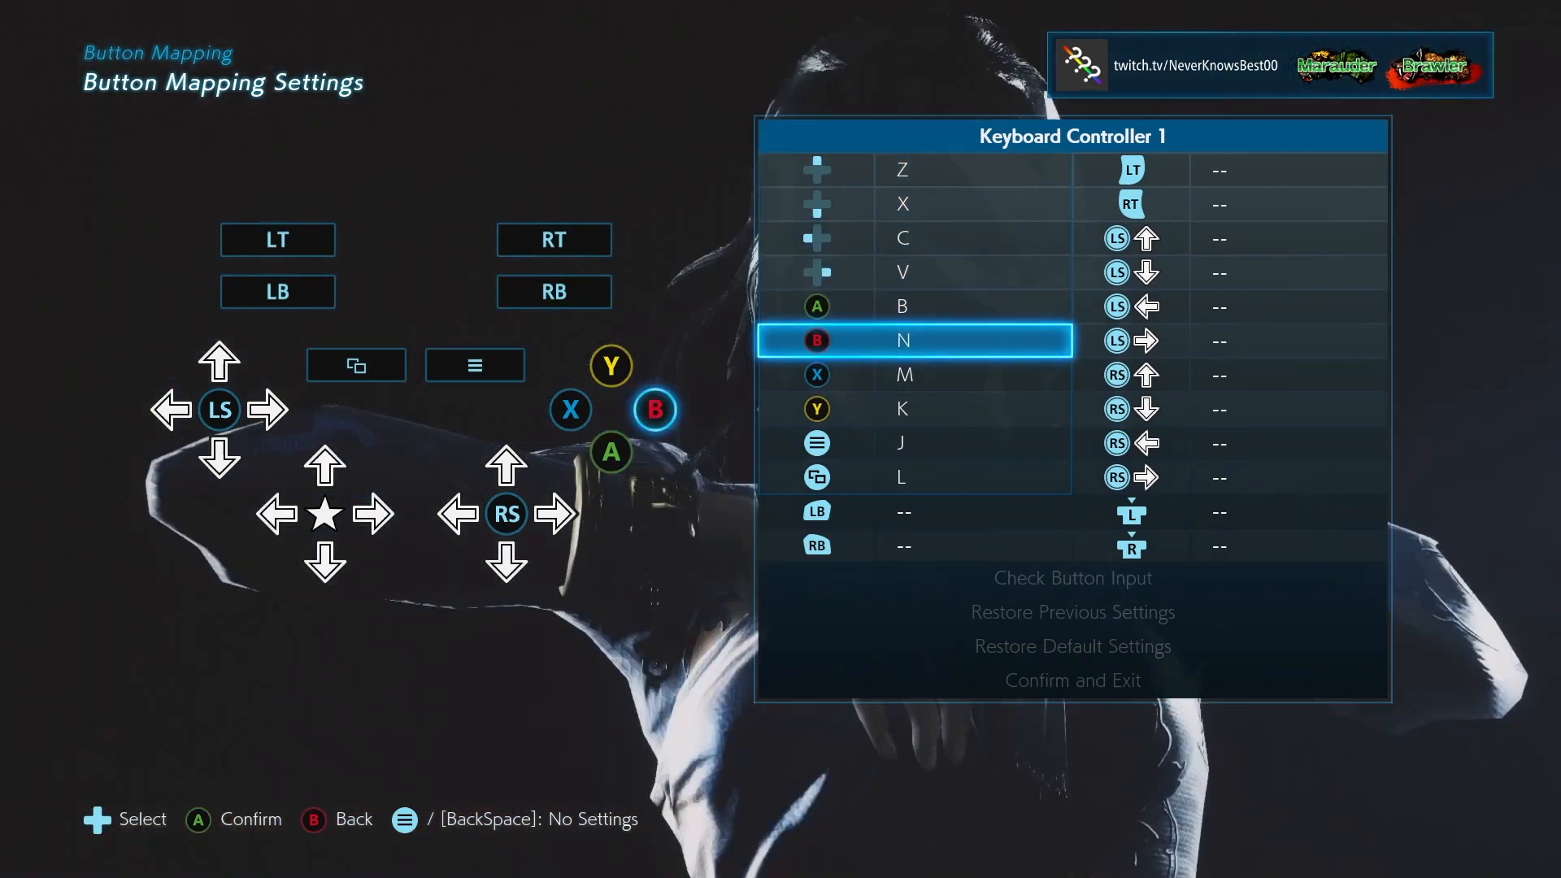
{"action": "key", "text": "Down"}
{"action": "key", "text": "Down"}
{"action": "key", "text": "Down"}
{"action": "key", "text": "Down"}
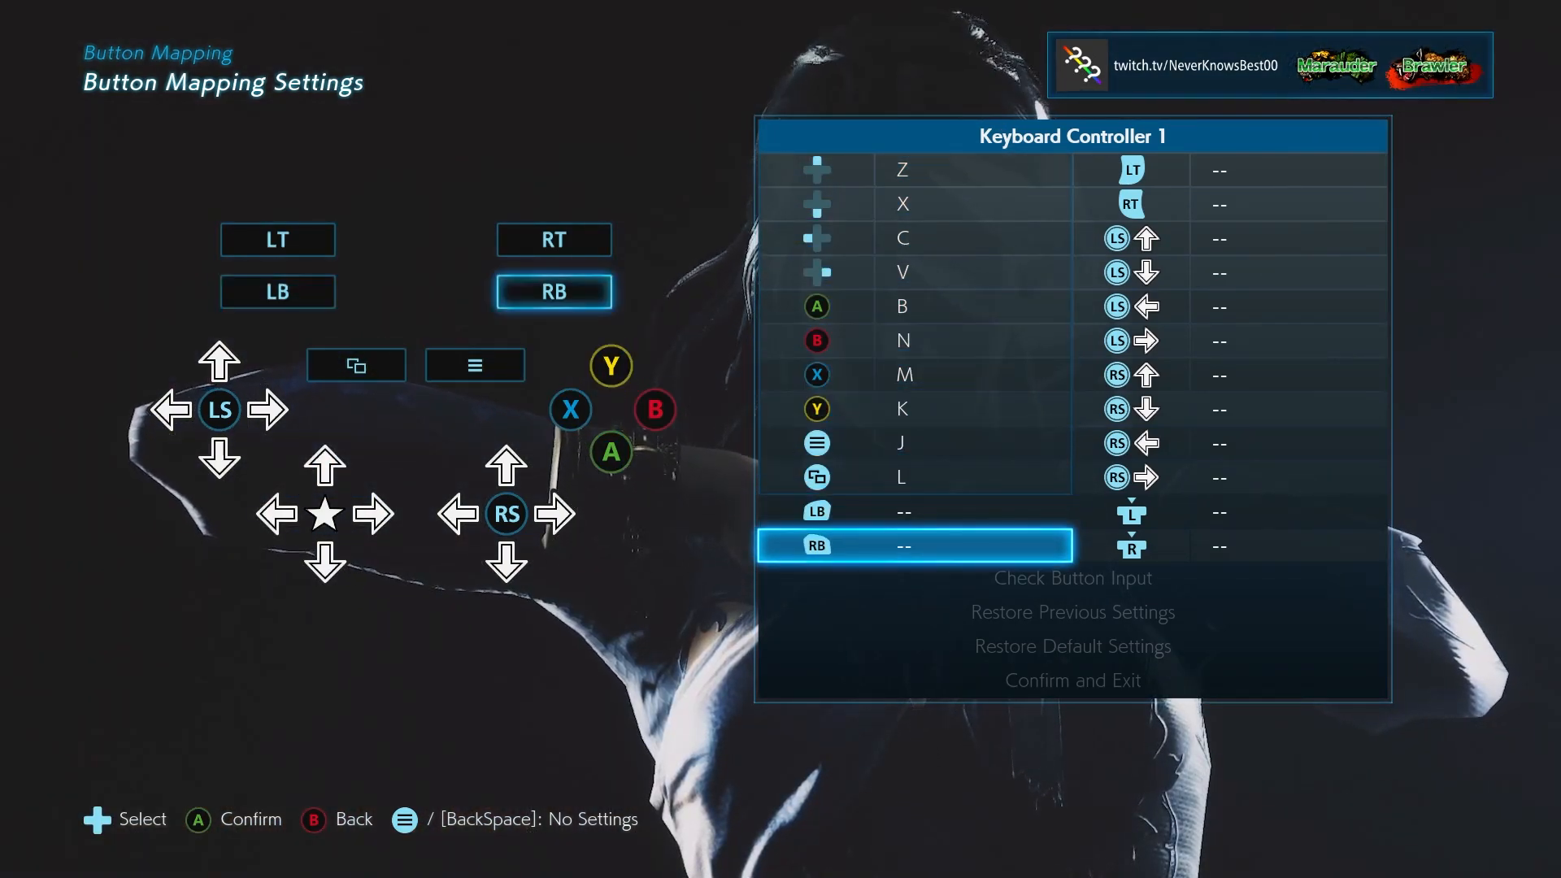
{"action": "key", "text": "Down"}
{"action": "key", "text": "Down"}
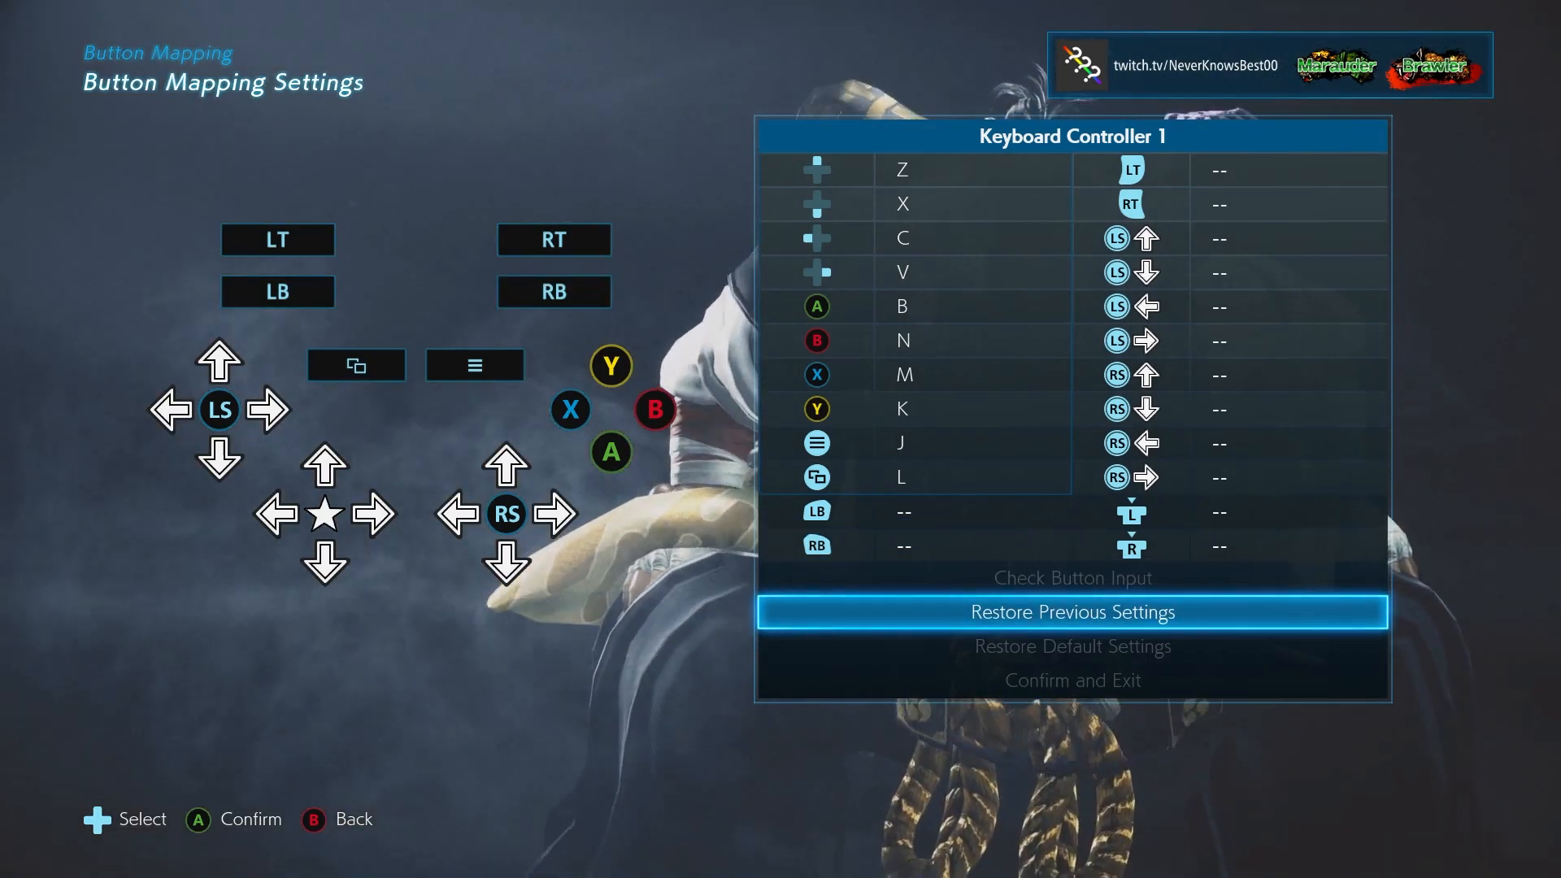
{"action": "key", "text": "Down"}
{"action": "key", "text": "Down"}
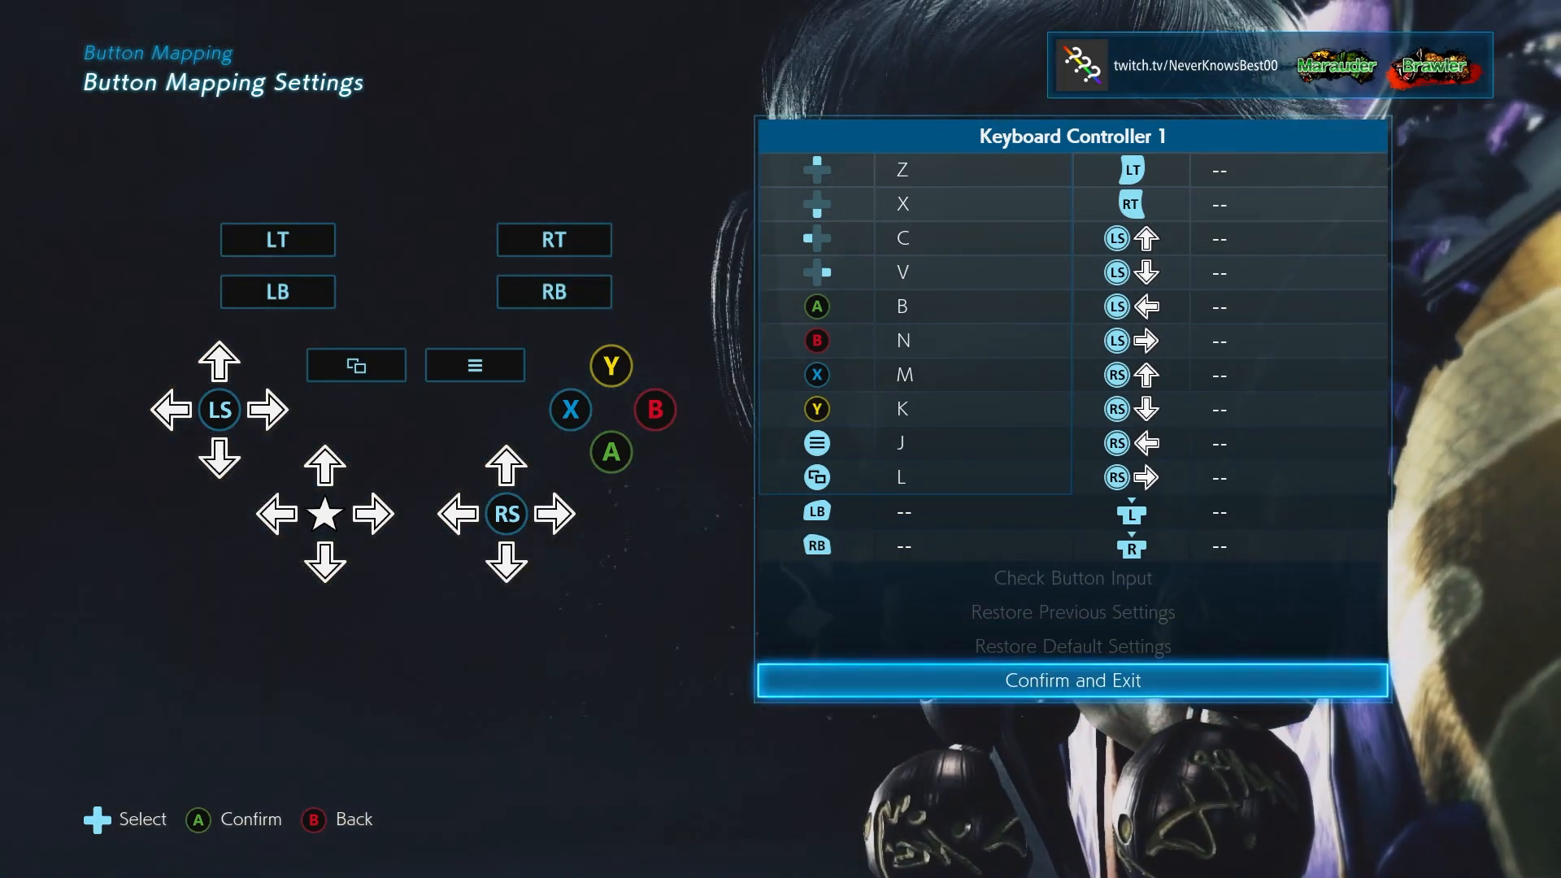
{"action": "key", "text": "Return"}
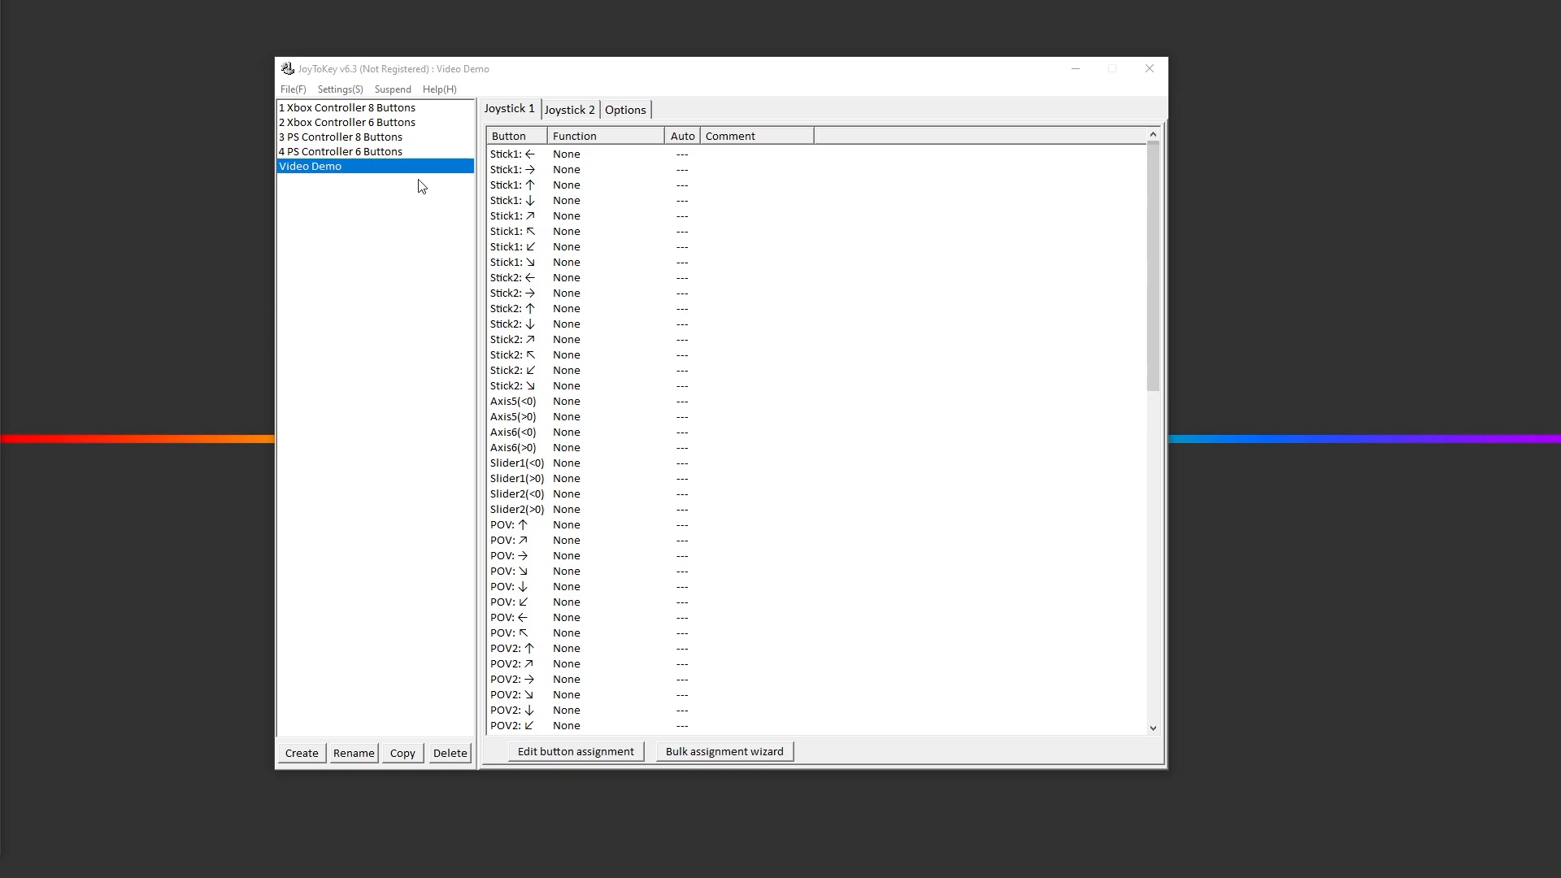
Step: In JoyToKey's Video Demo profile, assign keys 1 through 8 clockwise to the eight Joystick 1 POV directions, starting with up
{"action": "left_click", "coordinate": [512, 112]}
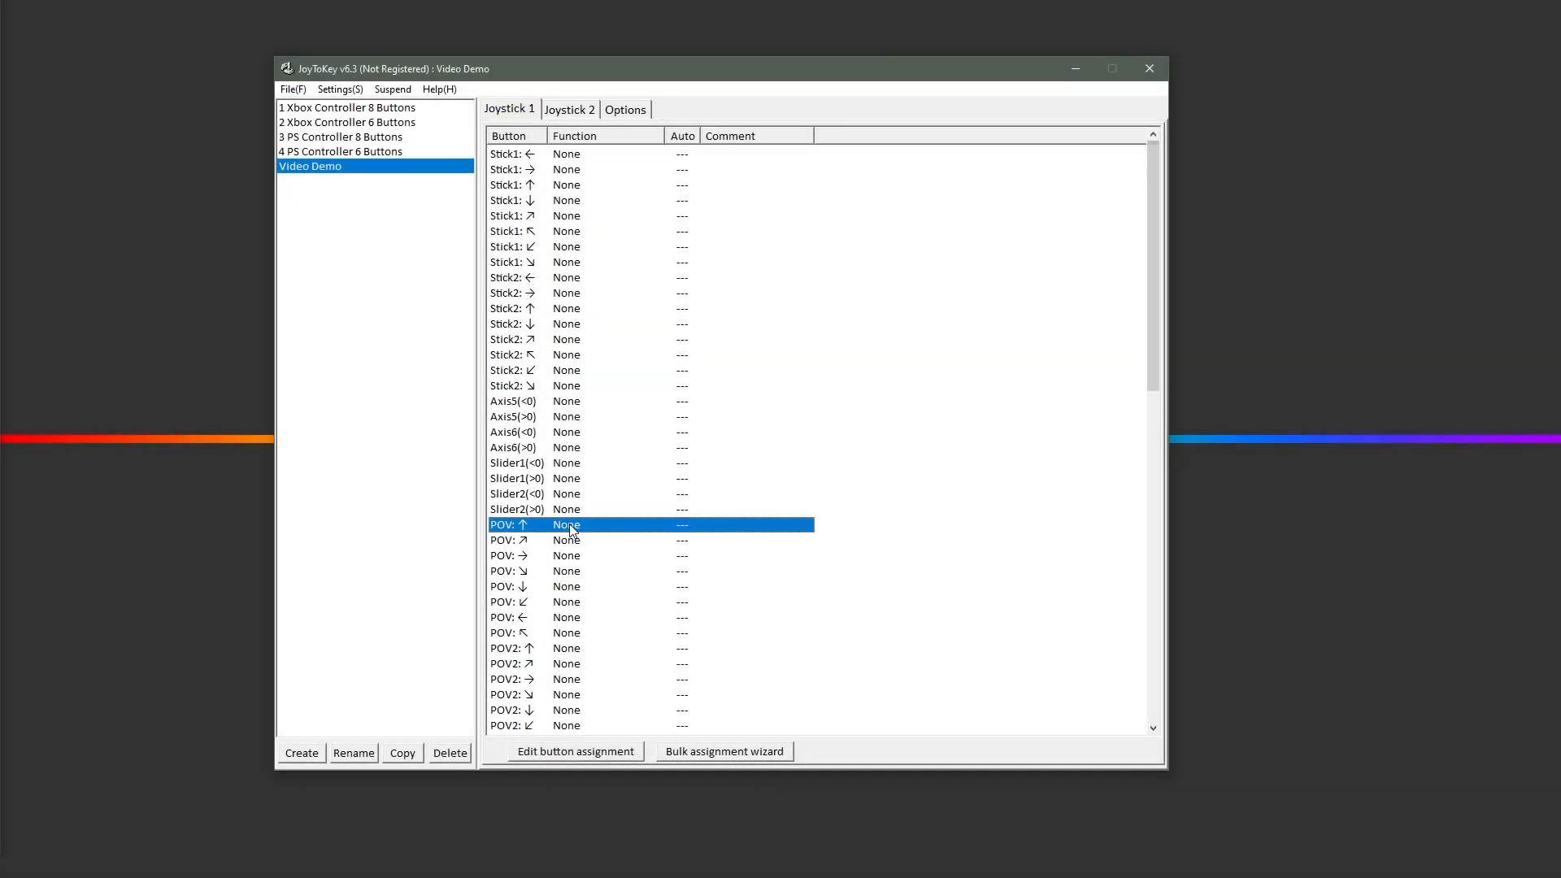
{"action": "double_click", "coordinate": [570, 527]}
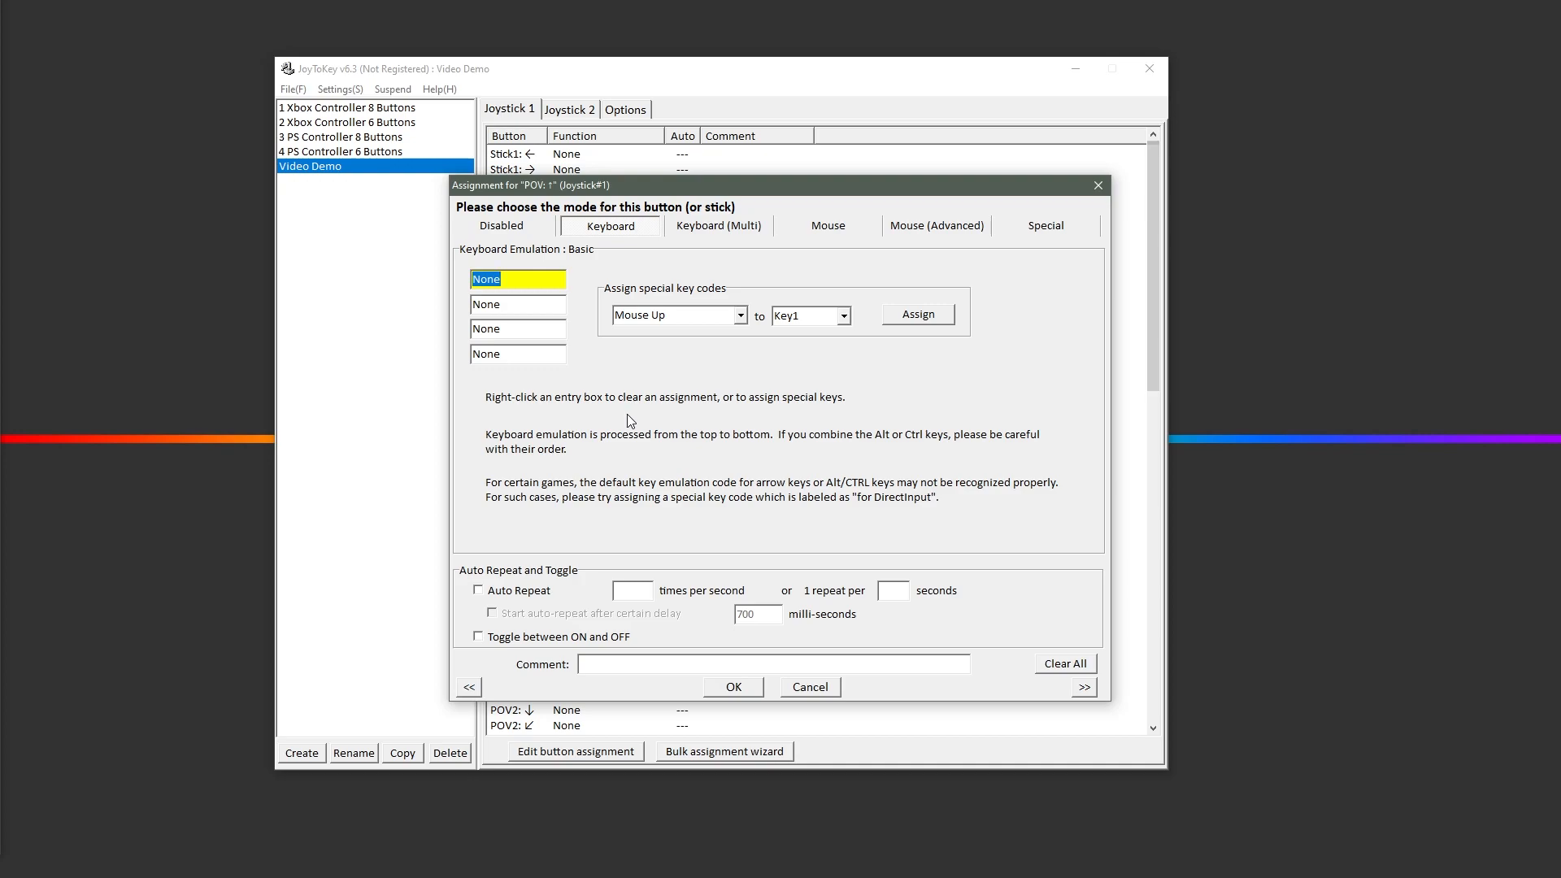
{"action": "key", "text": "1"}
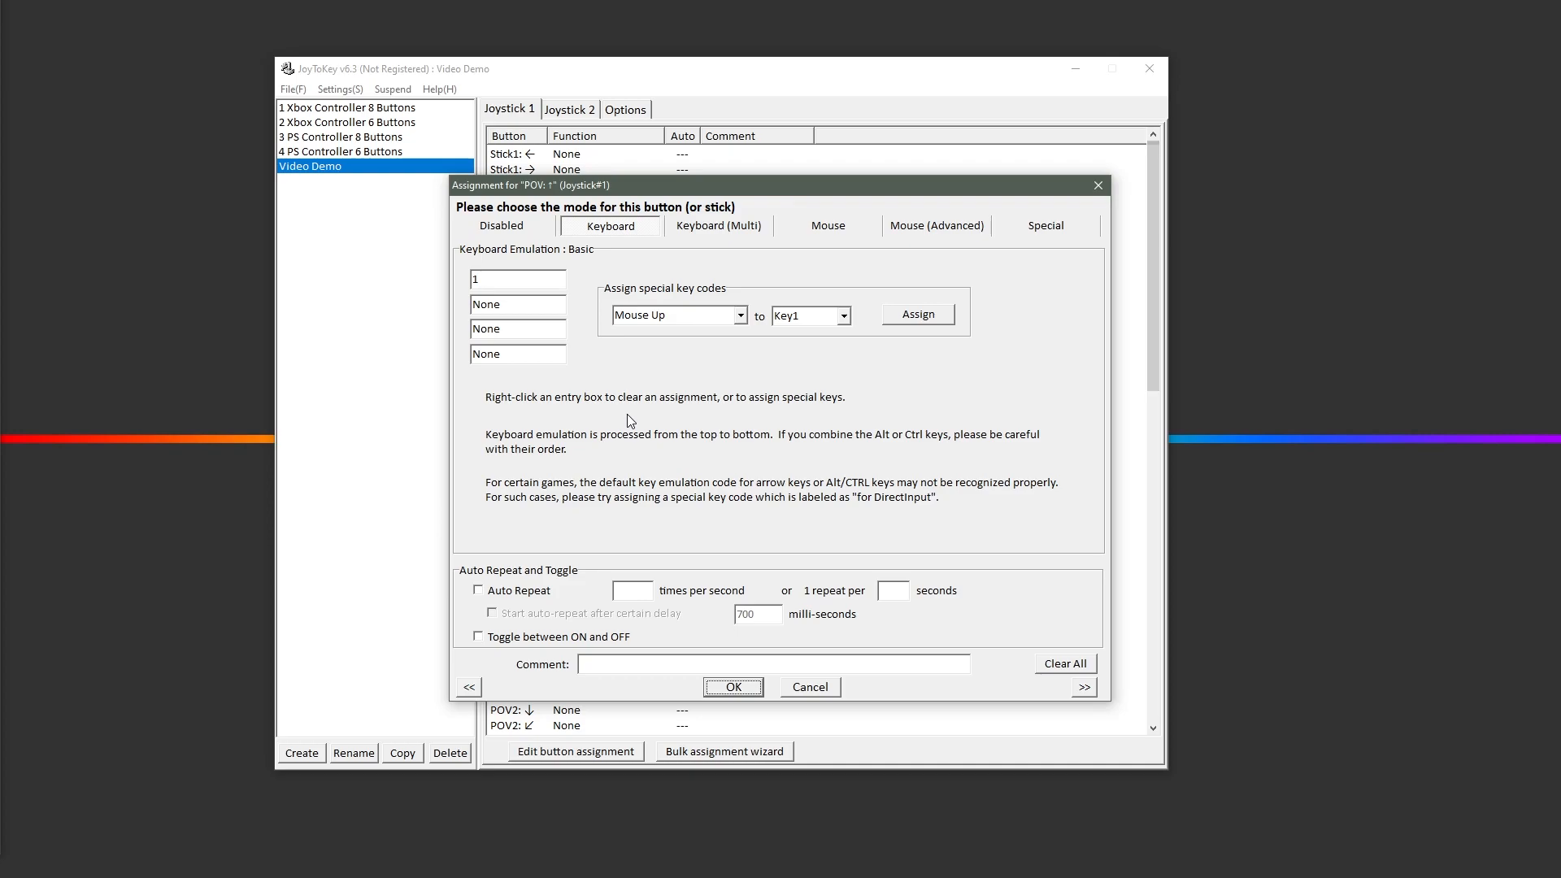
{"action": "left_click", "coordinate": [740, 685]}
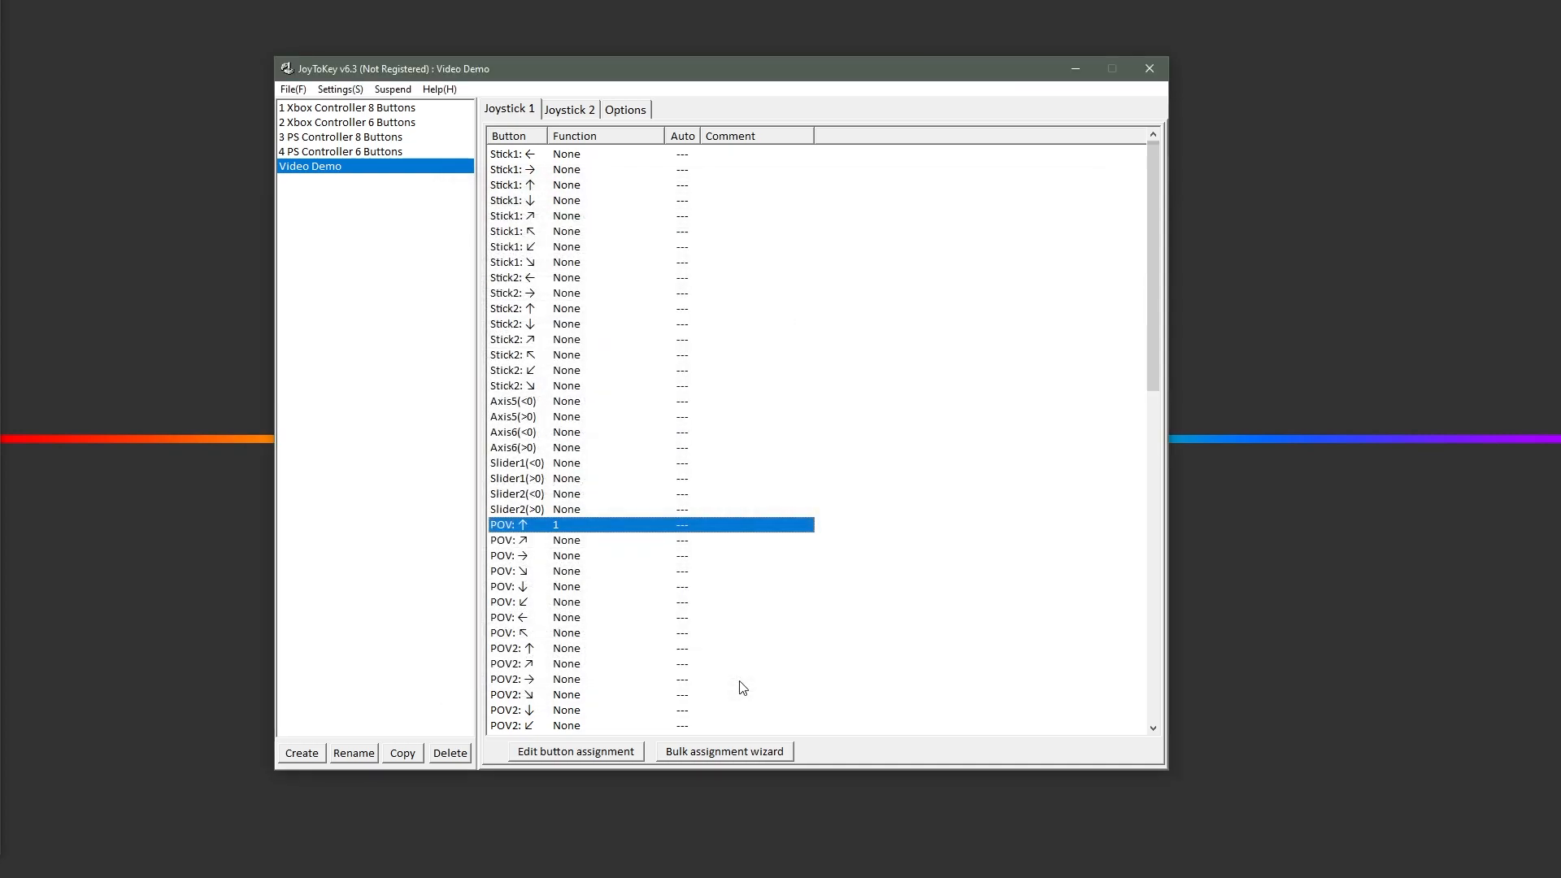
{"action": "double_click", "coordinate": [587, 541]}
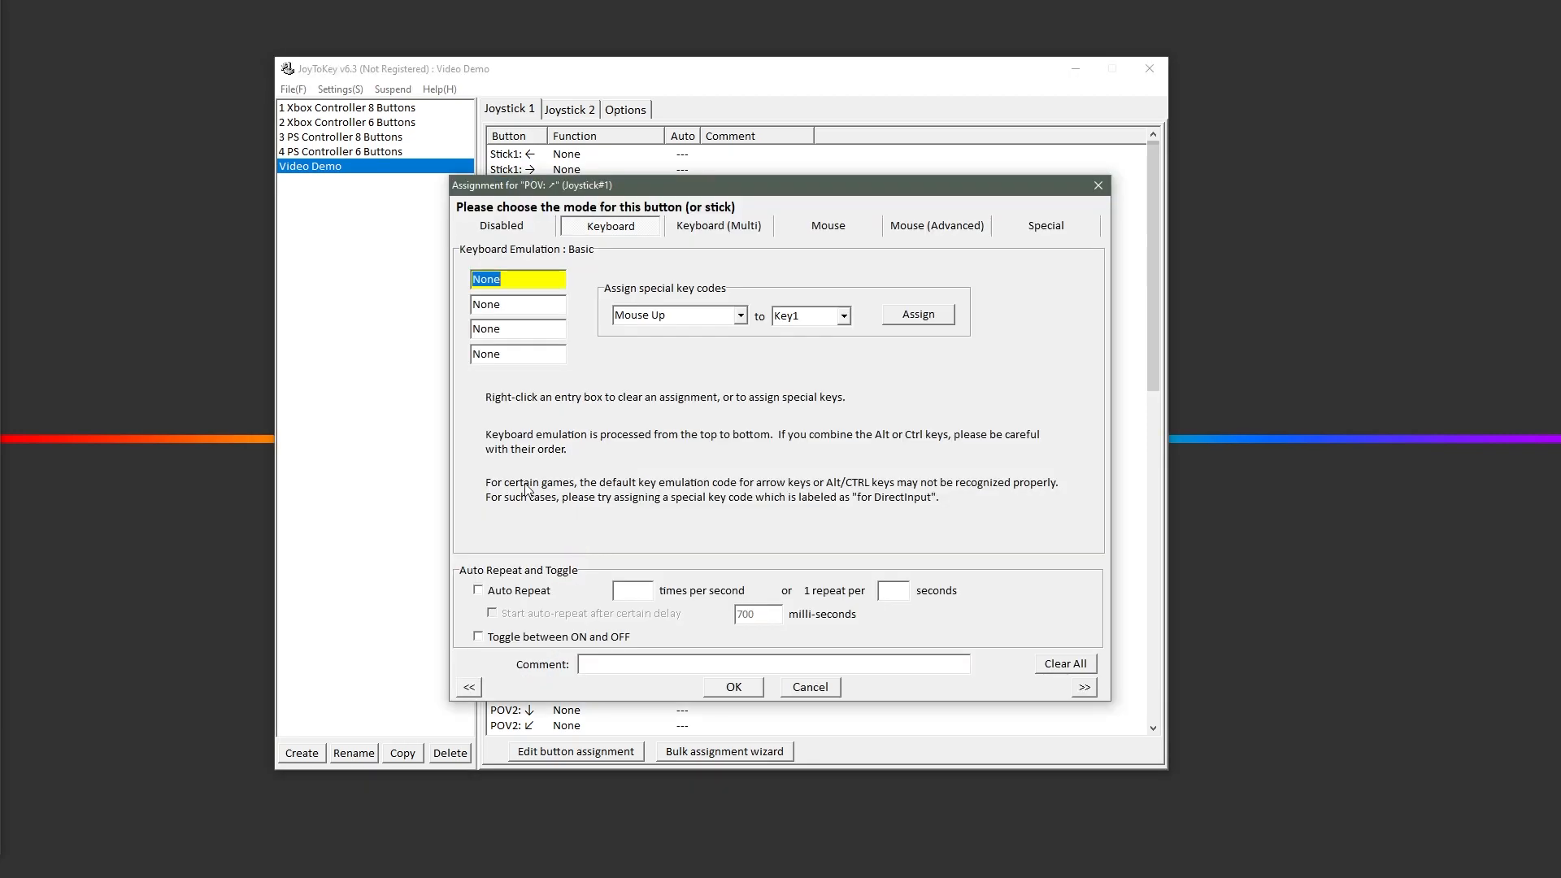
{"action": "type", "text": "2"}
{"action": "key", "text": "Return"}
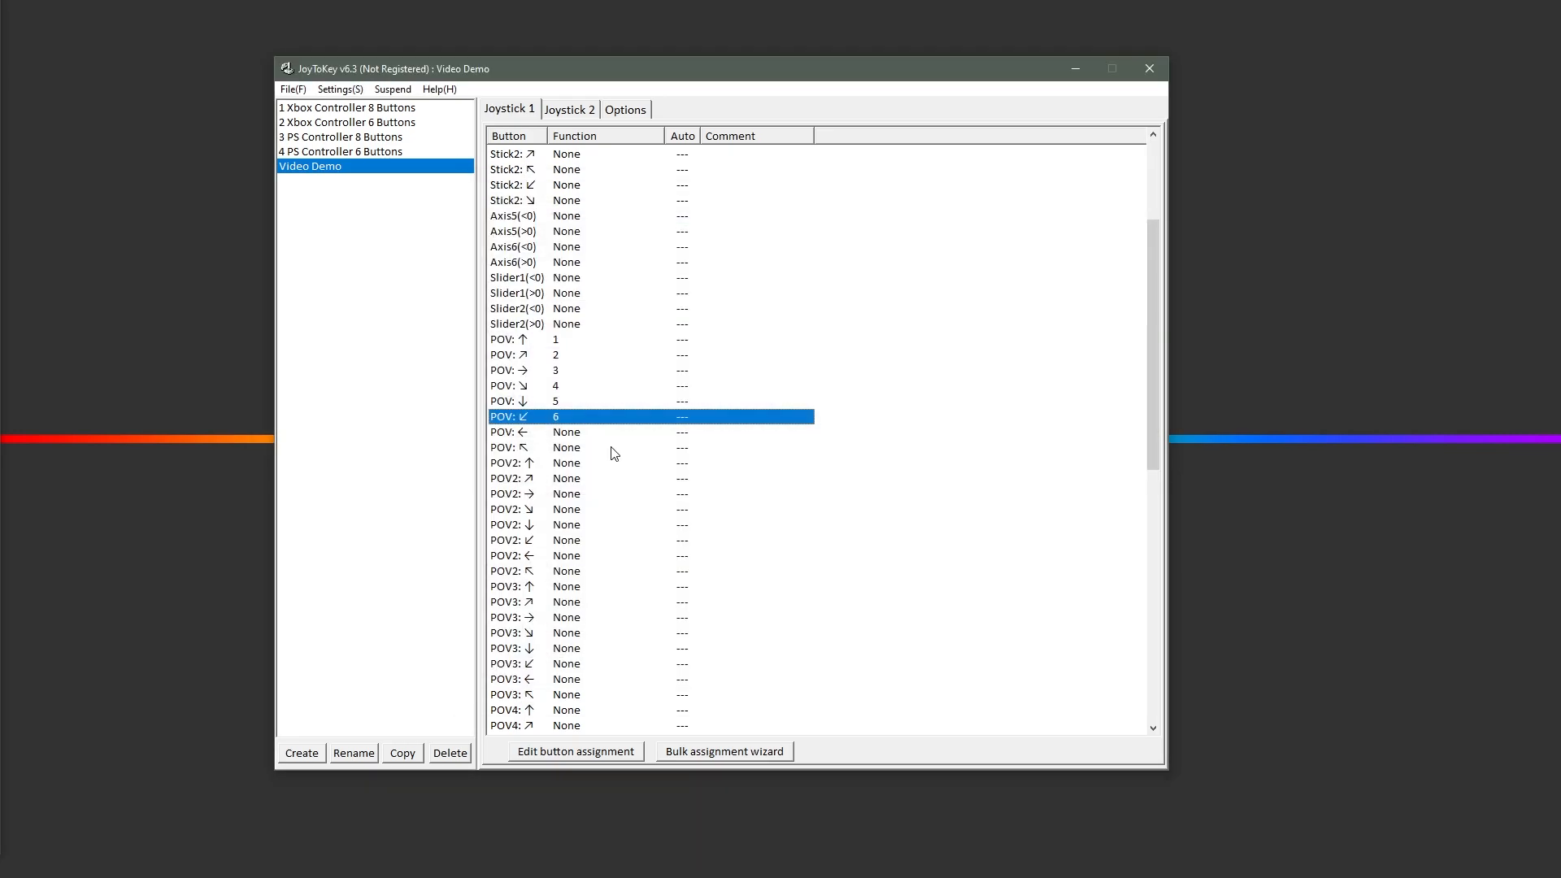
{"action": "double_click", "coordinate": [614, 447]}
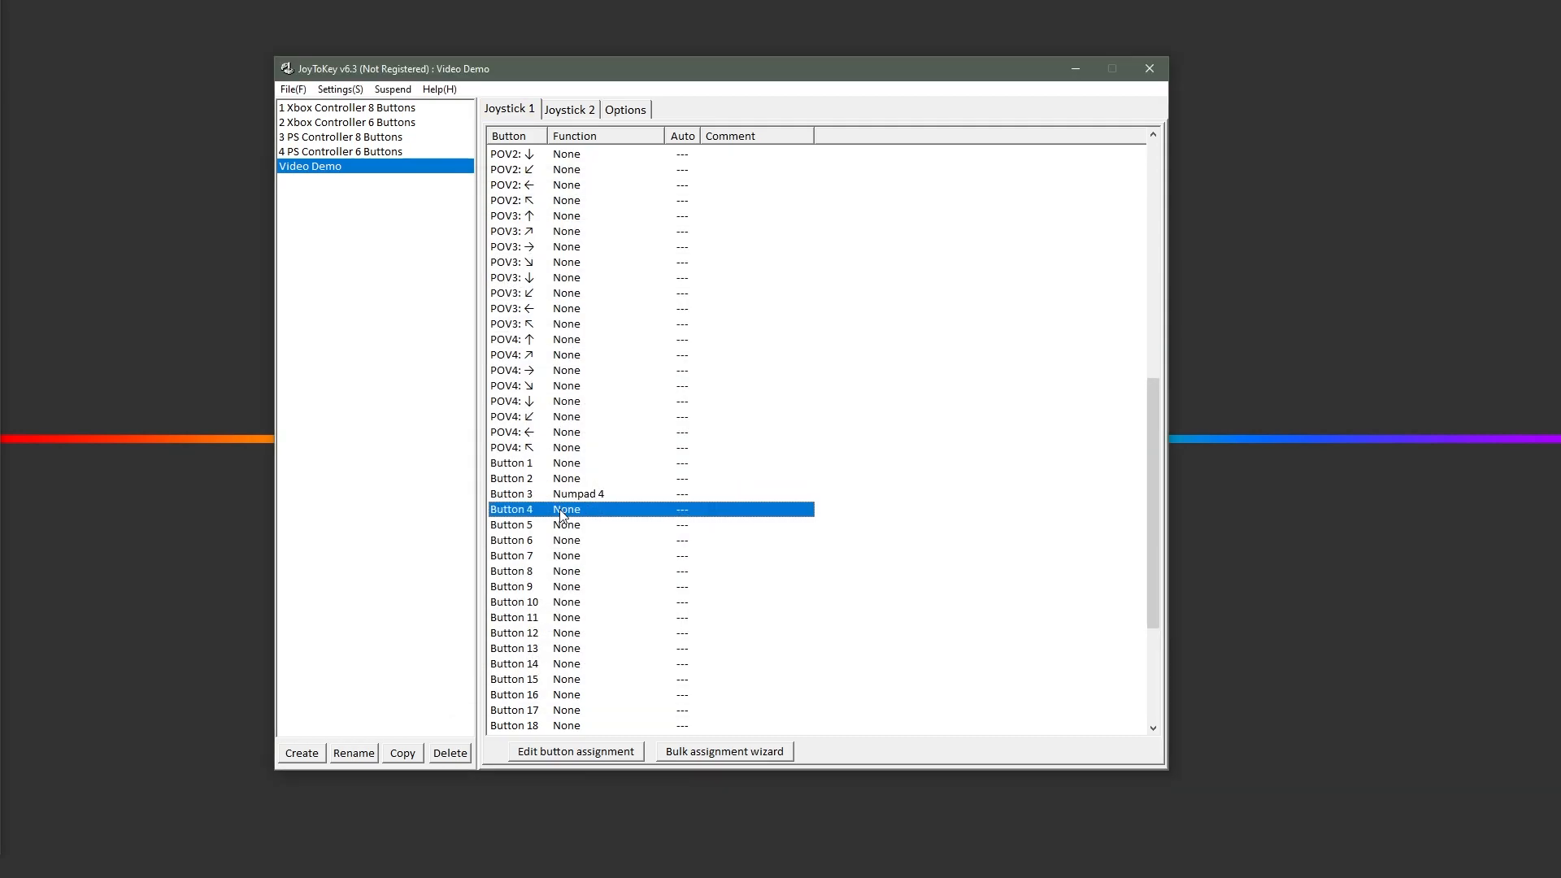
Step: Assign Numpad 1, 2, 4, 5, 6 to Buttons 1, 2, 3, 4, 6, Numpad 3 to Button 12, and Numpad 1 with 2 to Button 11
{"action": "double_click", "coordinate": [589, 504]}
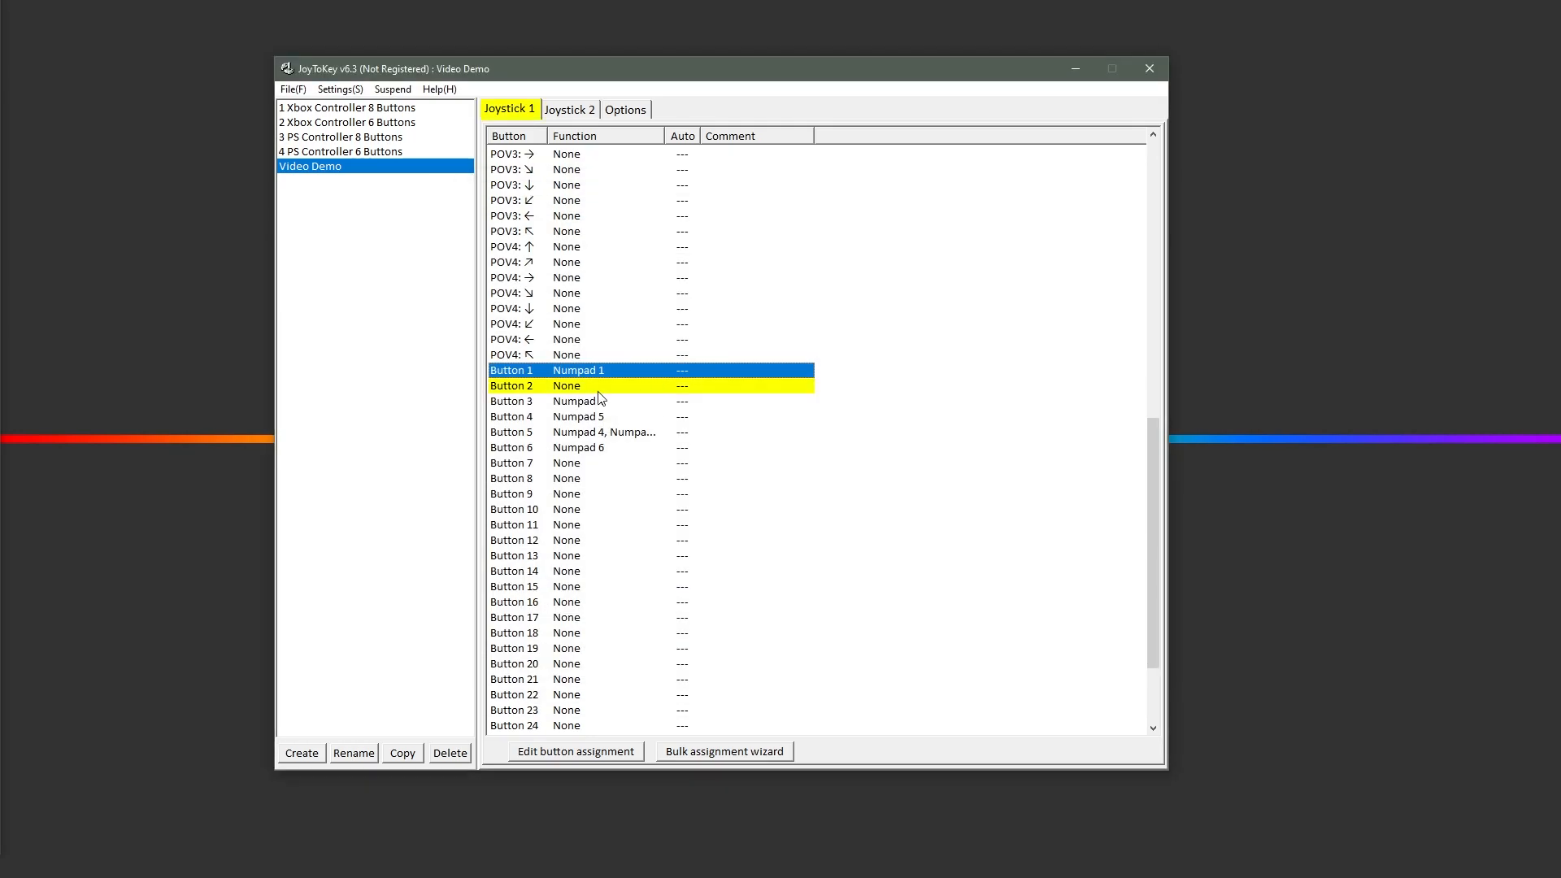
{"action": "double_click", "coordinate": [570, 547]}
{"action": "key", "text": "KP_3"}
{"action": "key", "text": "Return"}
{"action": "double_click", "coordinate": [570, 527]}
{"action": "key", "text": "KP_1"}
{"action": "left_click", "coordinate": [530, 309]}
{"action": "key", "text": "KP_2"}
{"action": "key", "text": "Return"}
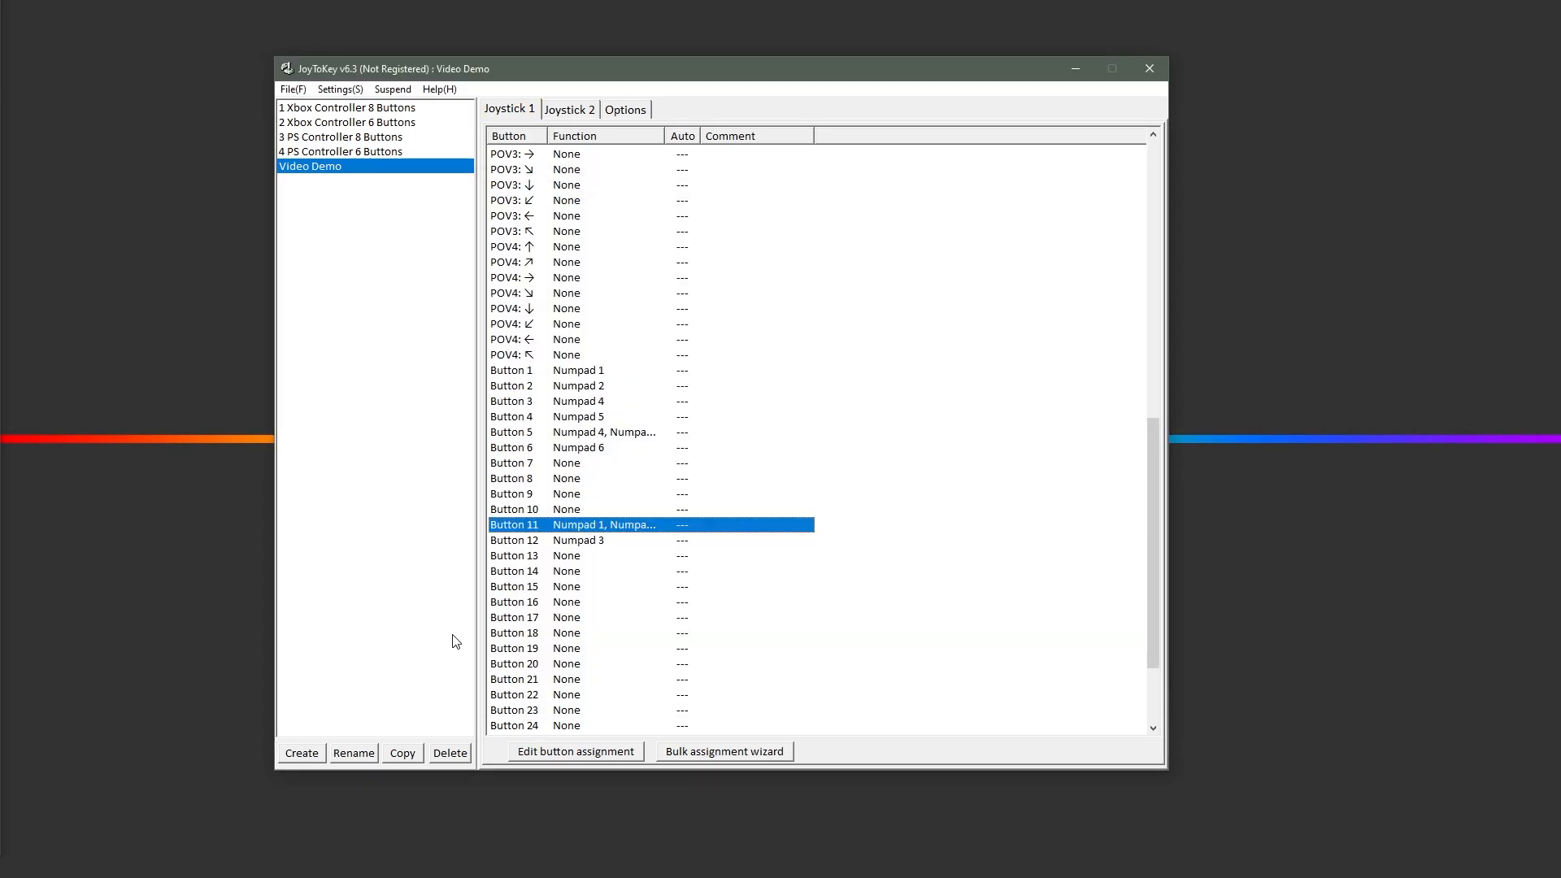
{"action": "left_click", "coordinate": [453, 640]}
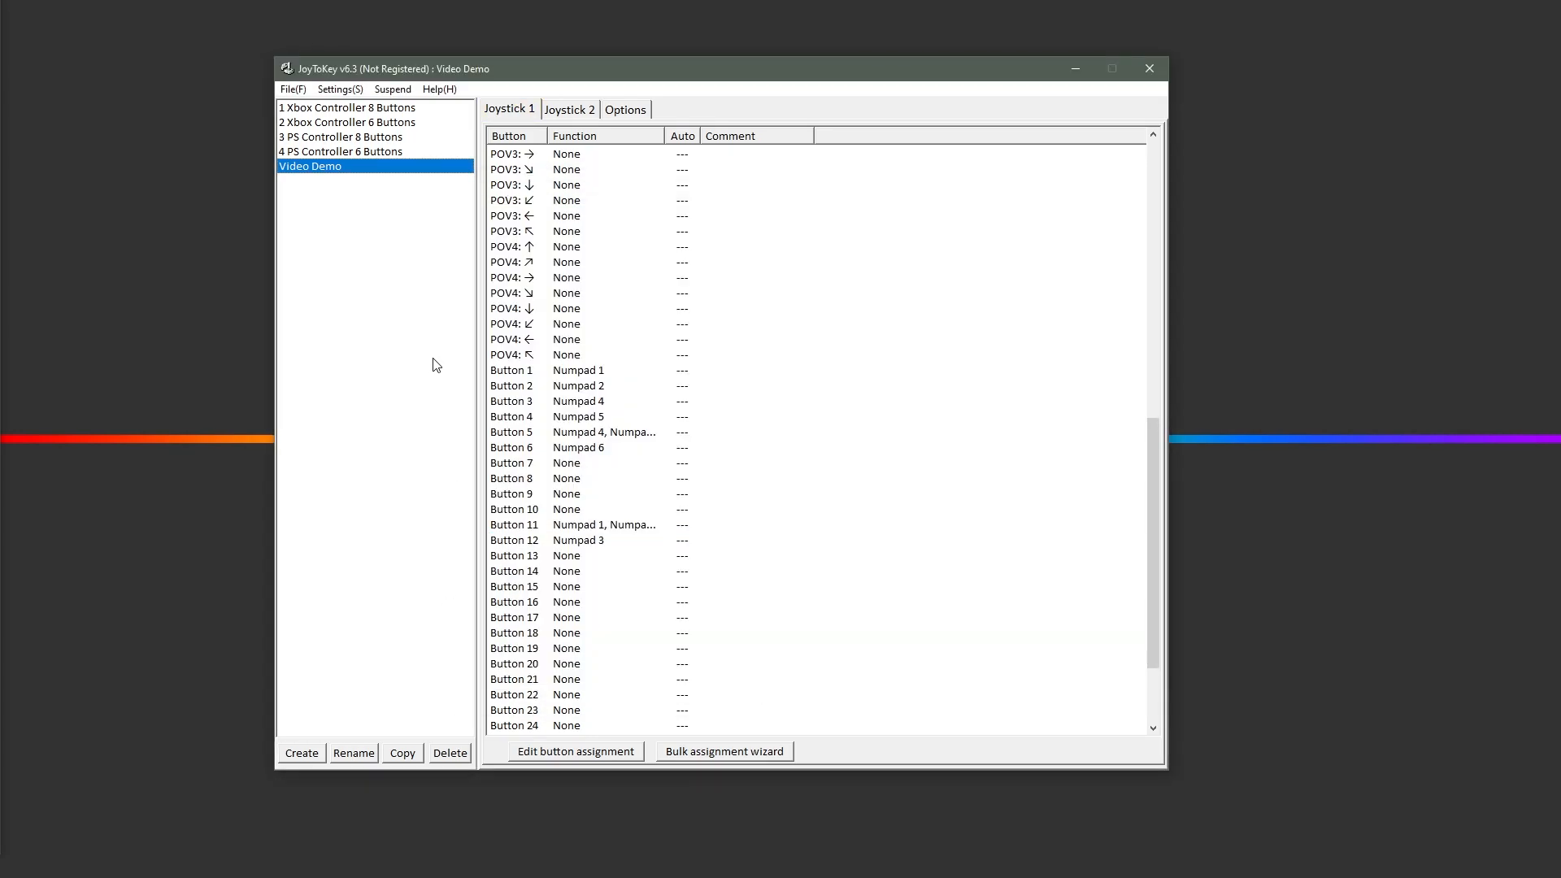
Step: Rename the Video Demo profile as Video Demo Complete and save it
{"action": "left_click", "coordinate": [307, 91]}
{"action": "left_click", "coordinate": [341, 144]}
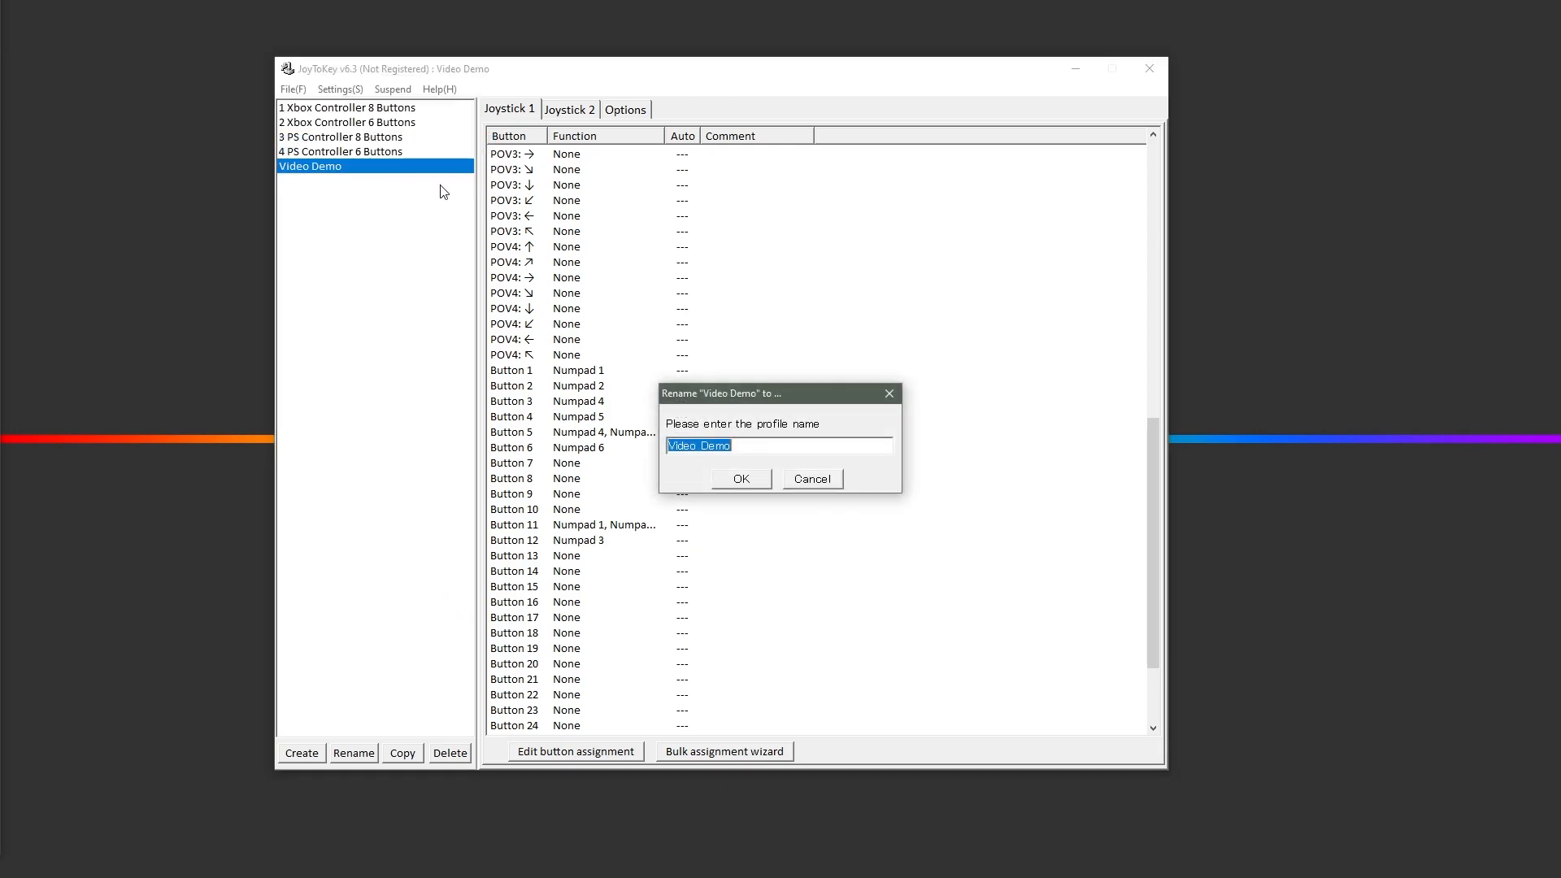
{"action": "key", "text": "BackSpace"}
{"action": "type", "text": "Video Demo Complete"}
{"action": "left_click", "coordinate": [753, 482]}
{"action": "left_click", "coordinate": [293, 90]}
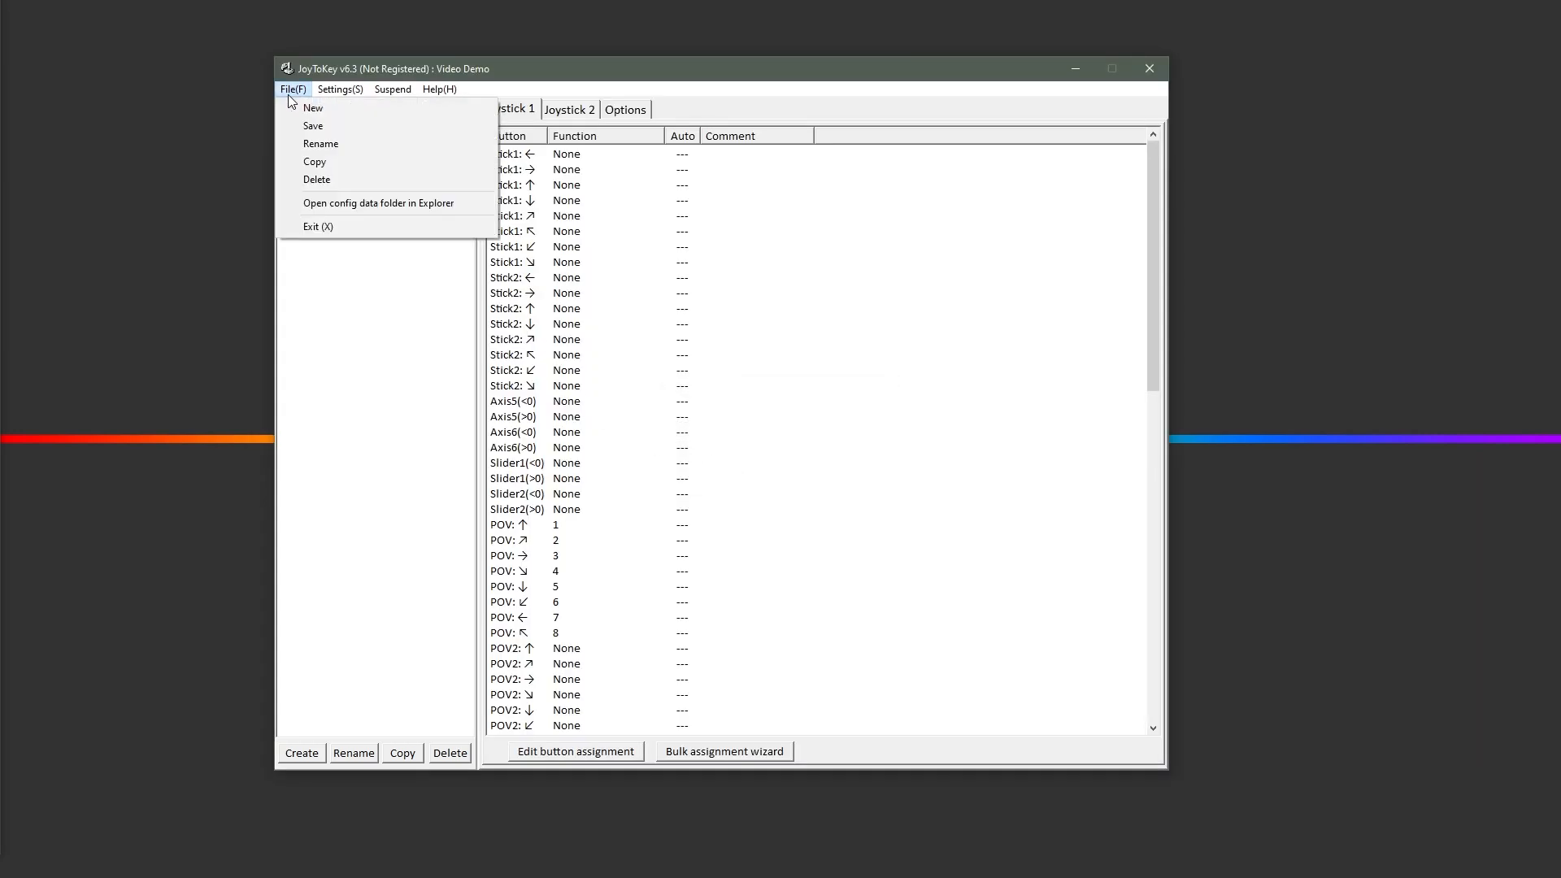
{"action": "left_click", "coordinate": [309, 127]}
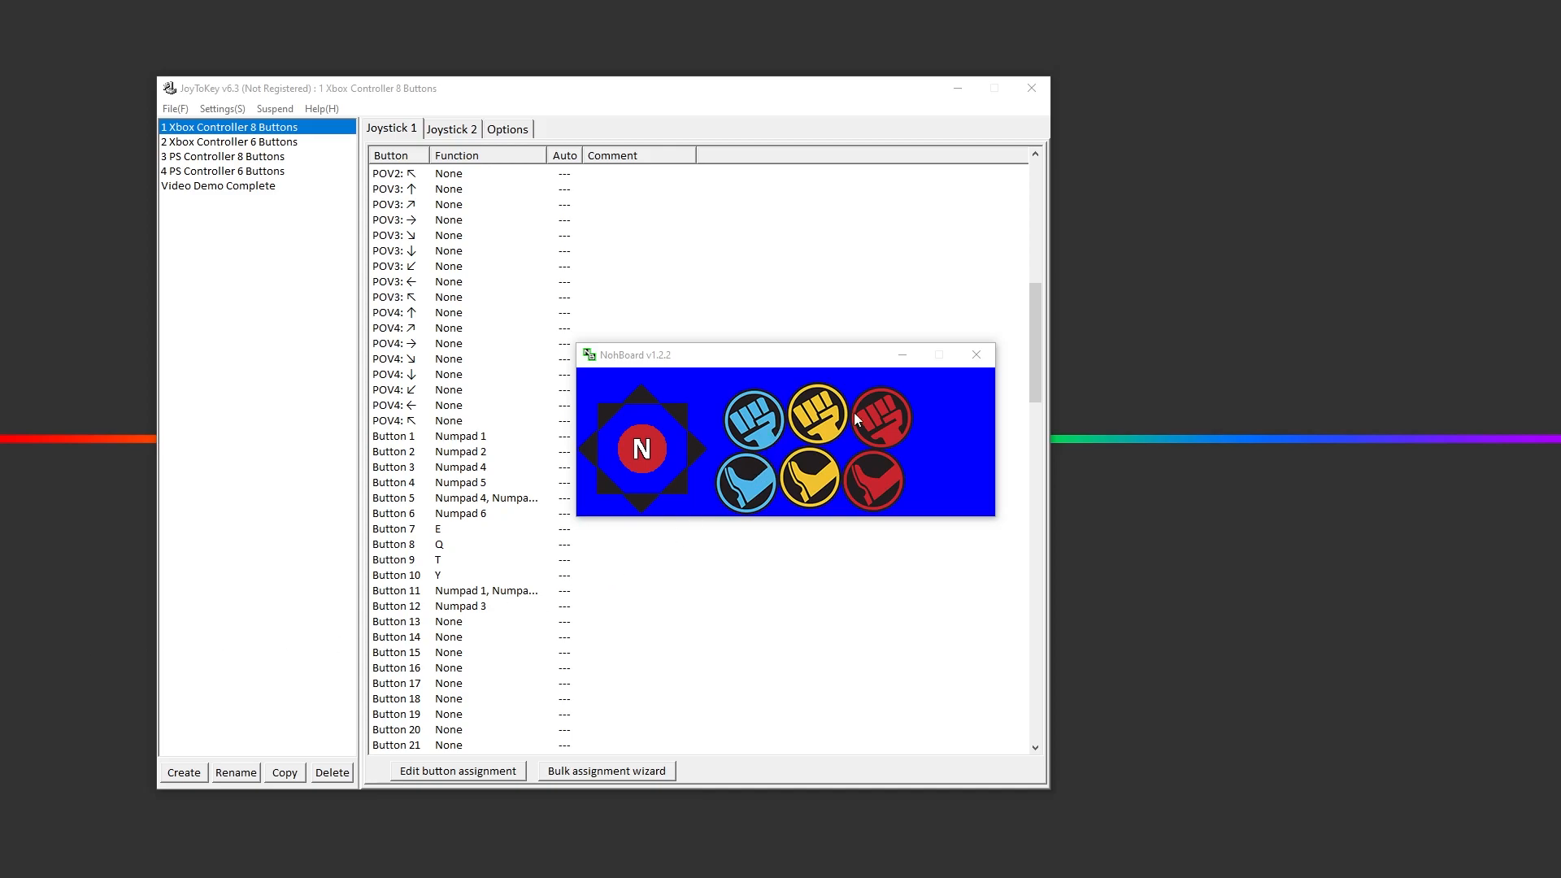
Step: In NohBoard, start editing the layout and give the blue punch button key code 100, removing its existing code 69
{"action": "right_click", "coordinate": [946, 413]}
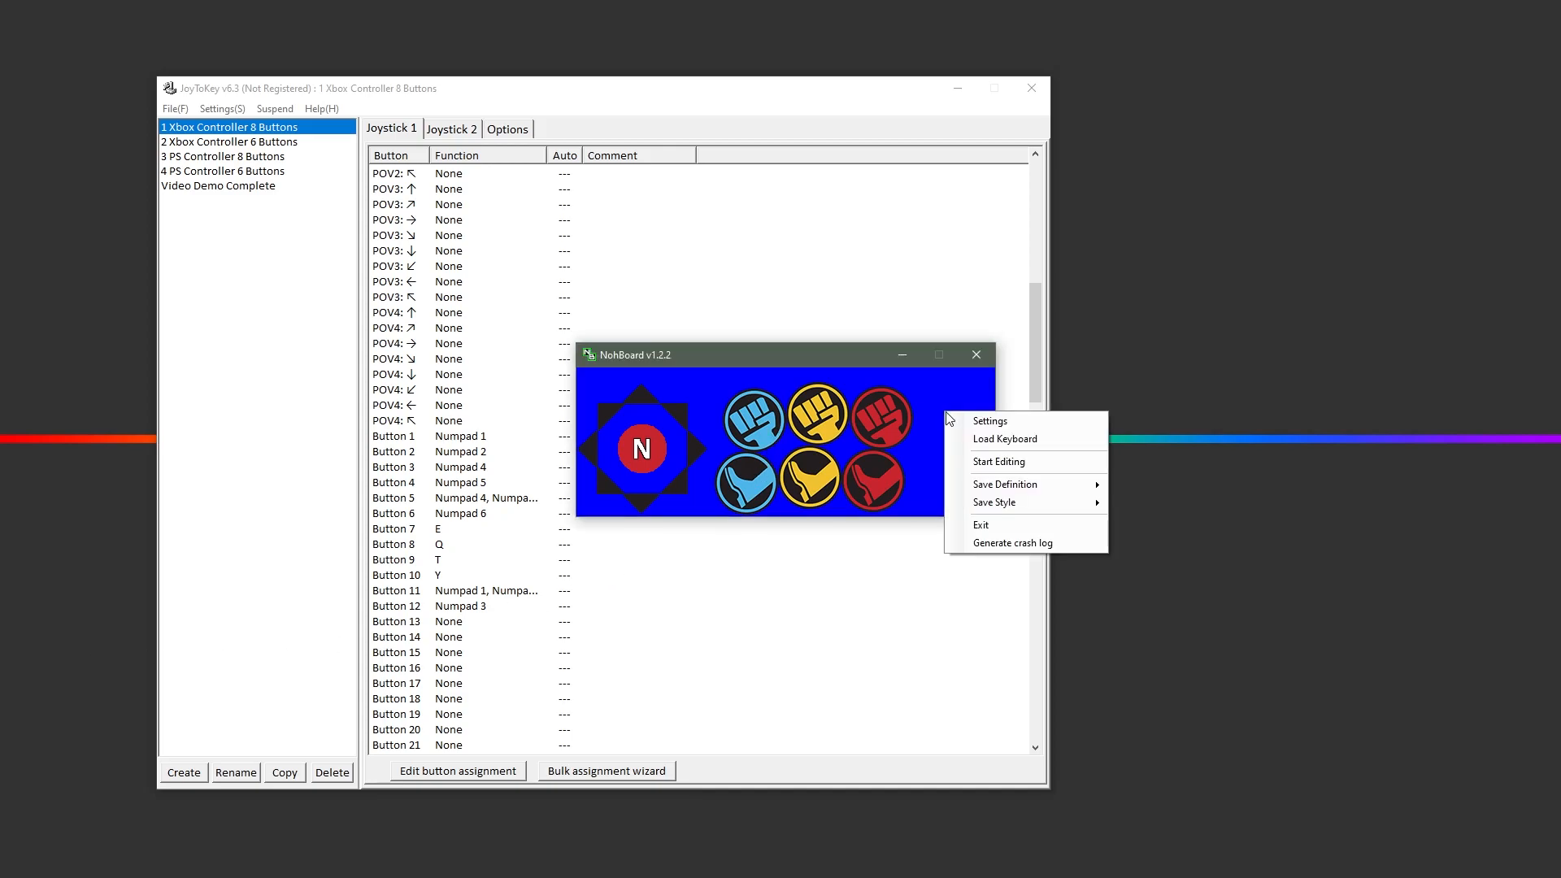
{"action": "left_click", "coordinate": [990, 462]}
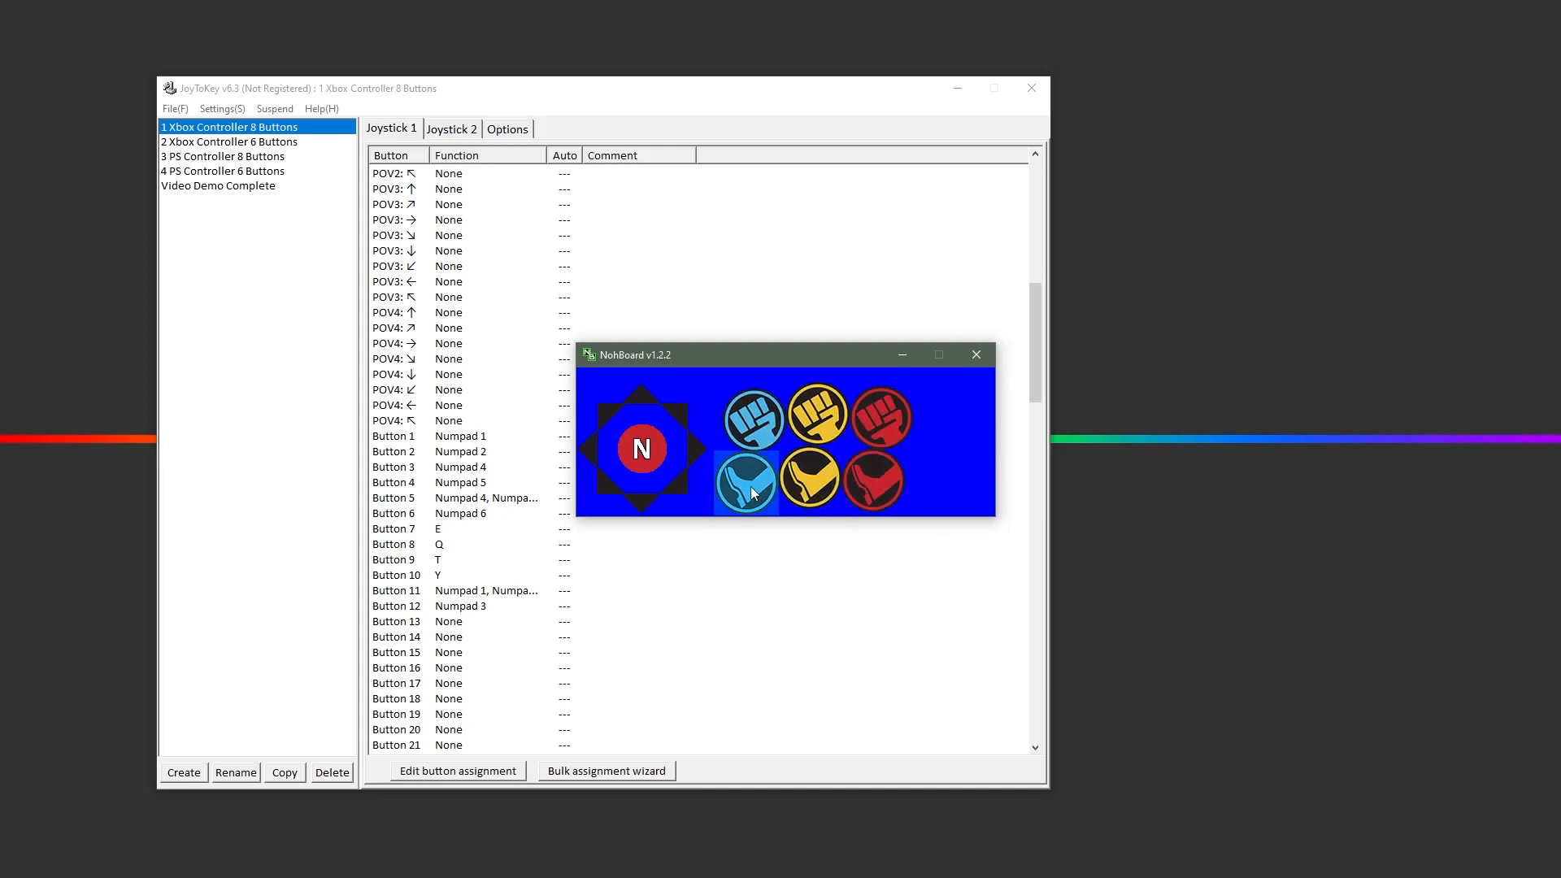
{"action": "right_click", "coordinate": [751, 426]}
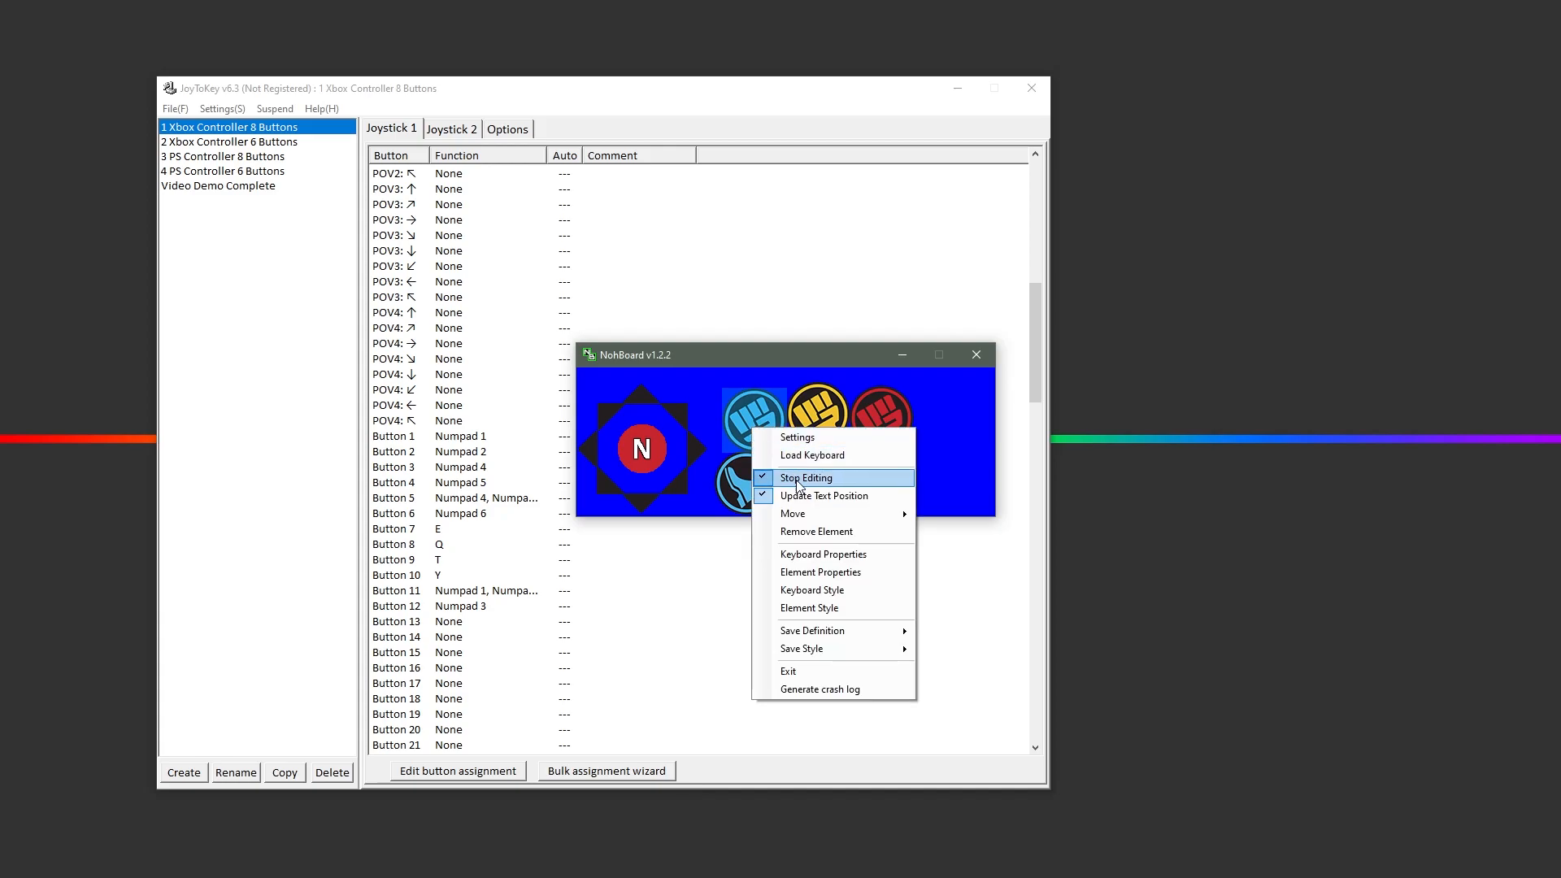
{"action": "left_click", "coordinate": [820, 572]}
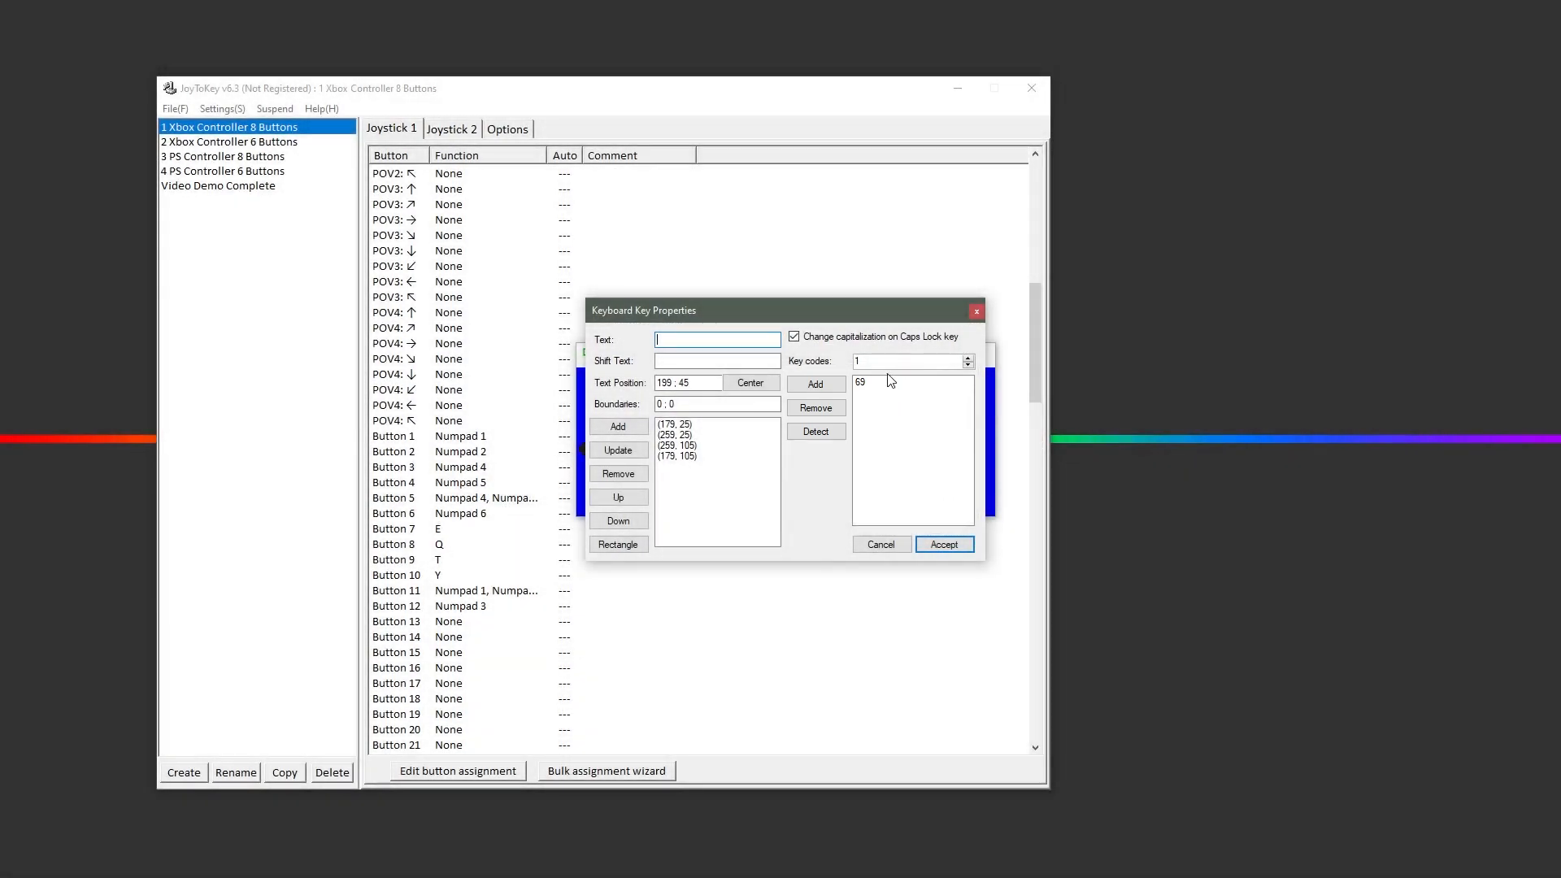
{"action": "left_click", "coordinate": [826, 436]}
{"action": "left_click", "coordinate": [893, 360]}
{"action": "type", "text": "00"}
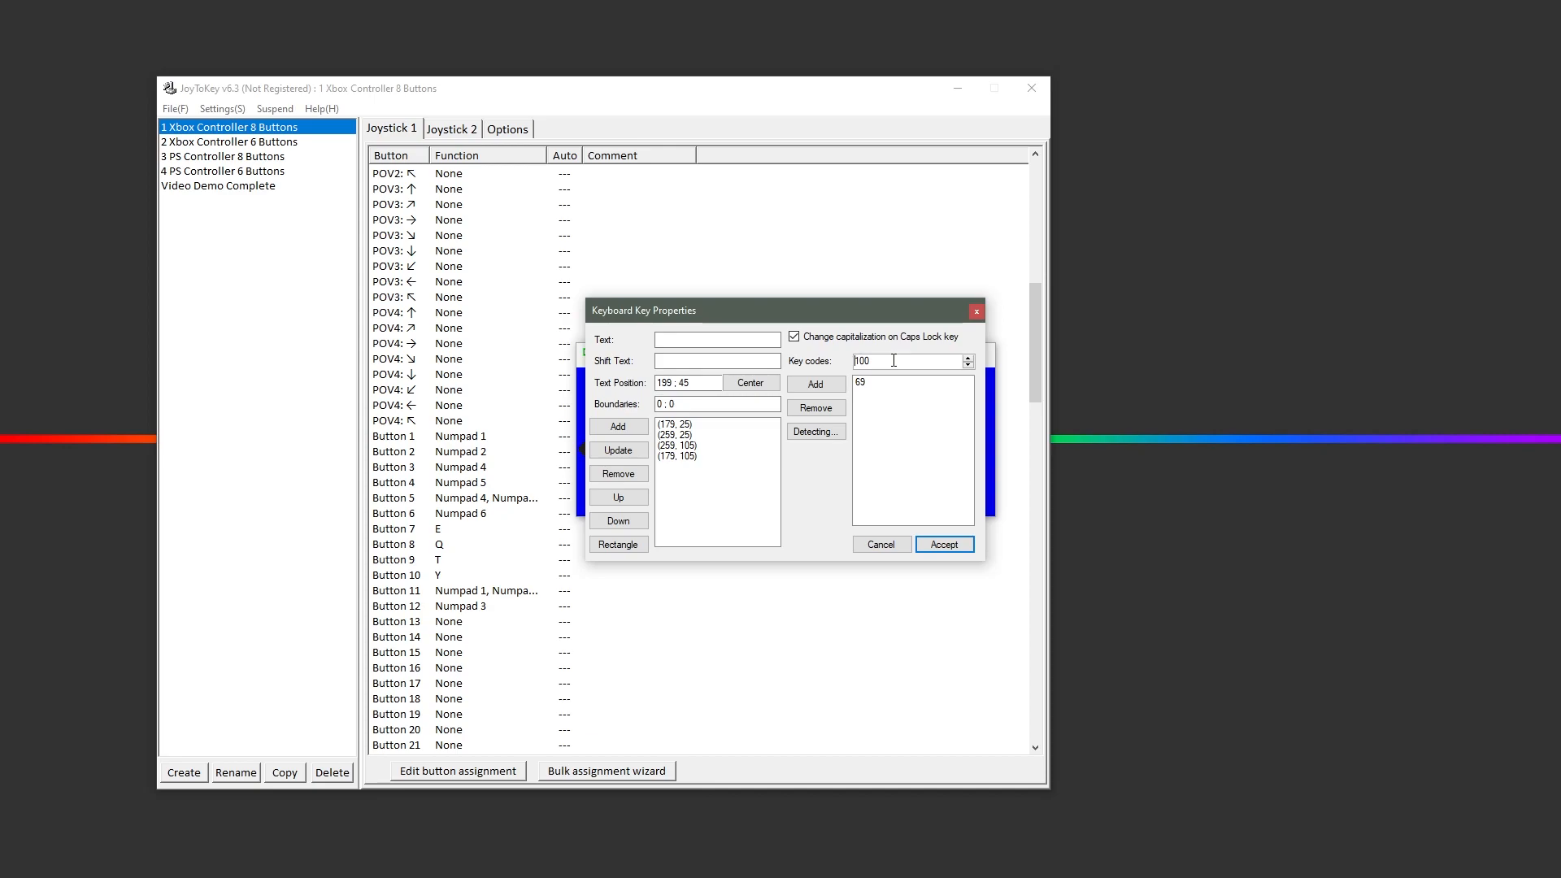
{"action": "left_click", "coordinate": [830, 389]}
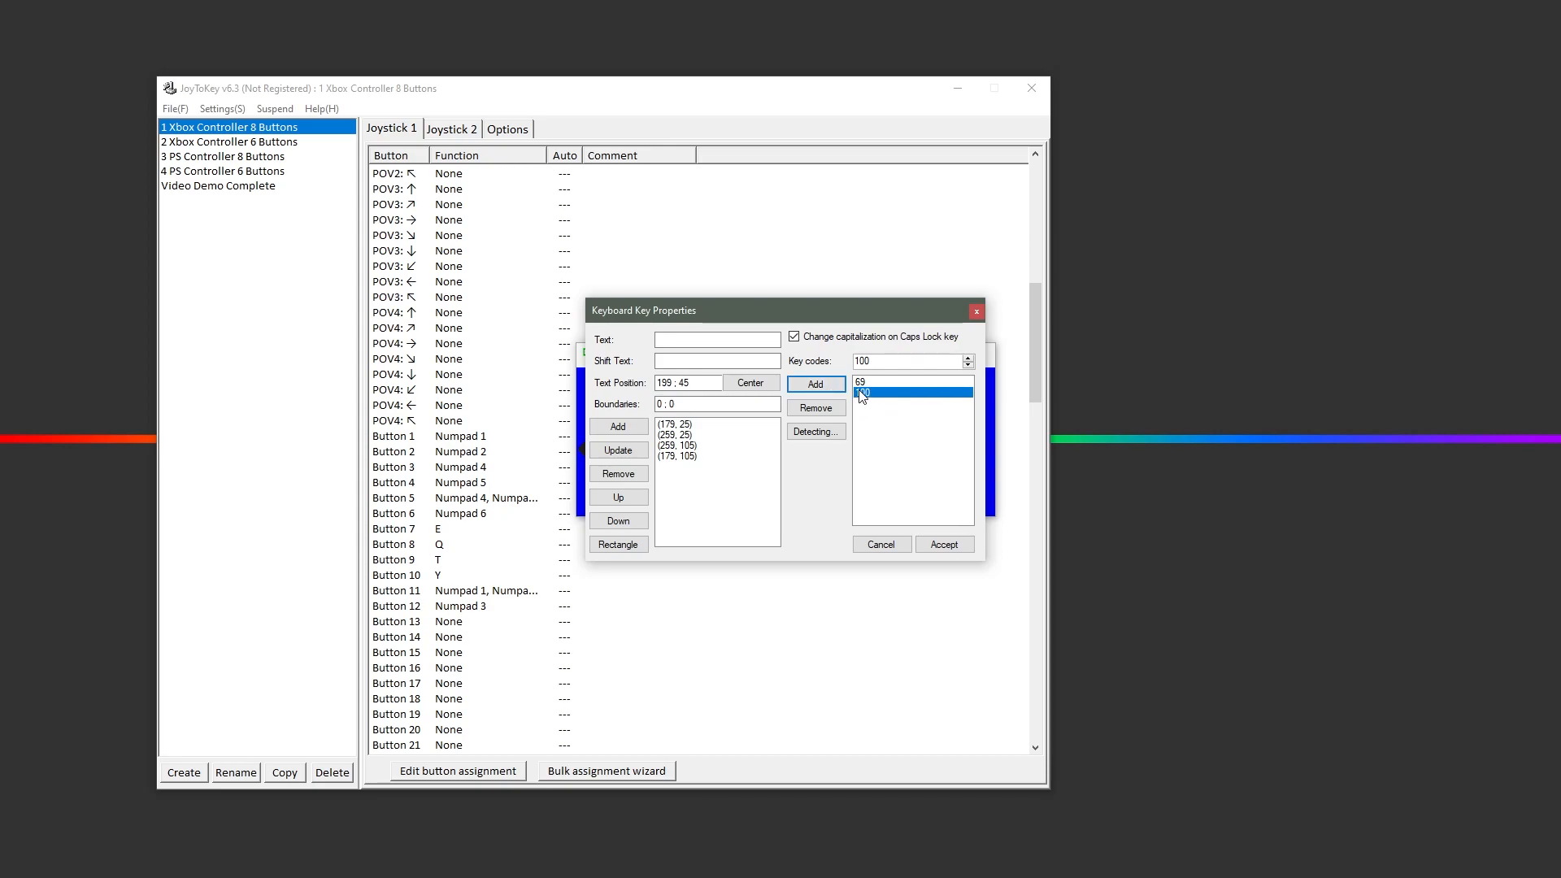
{"action": "left_click", "coordinate": [861, 381]}
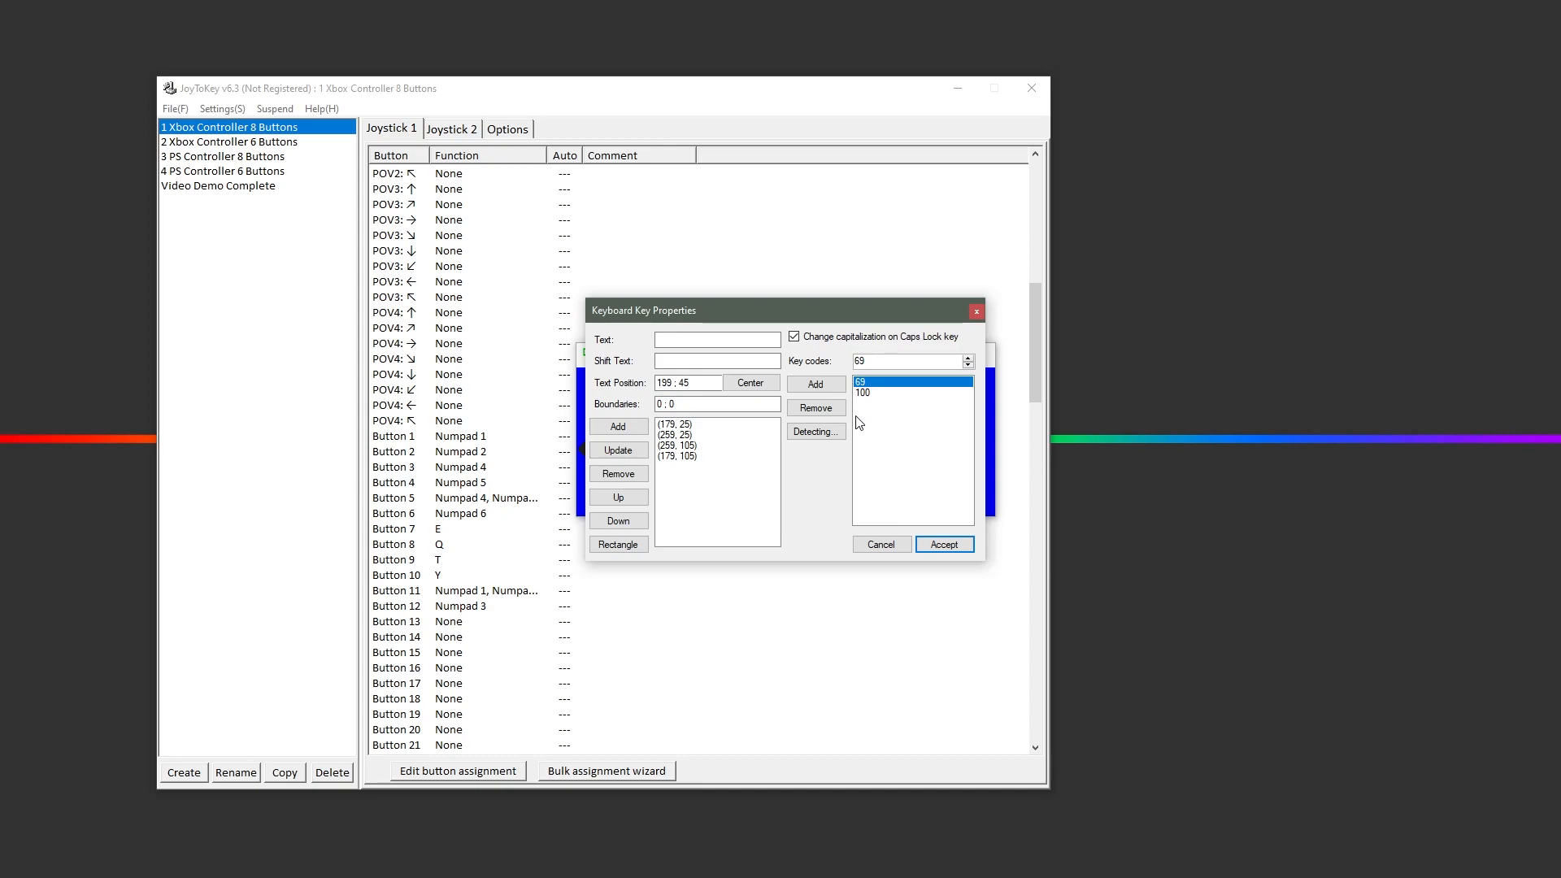
{"action": "left_click", "coordinate": [827, 415]}
{"action": "left_click", "coordinate": [951, 546]}
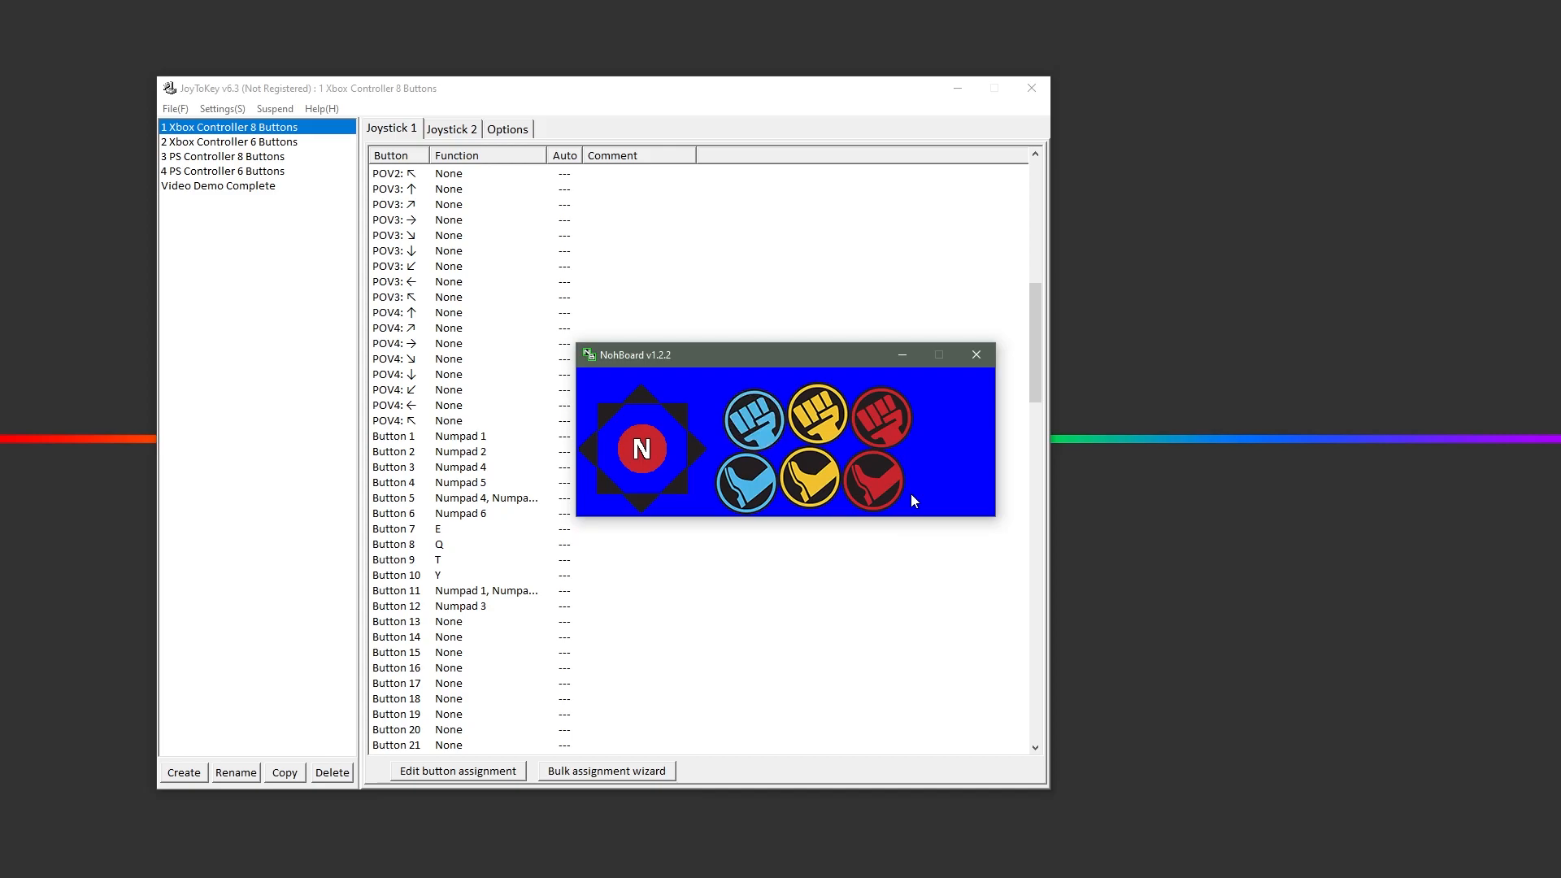
Step: Save the edited definition to NKB Arcade Sticks/Street Fighter Layout together with its style, and stop editing
{"action": "right_click", "coordinate": [922, 466]}
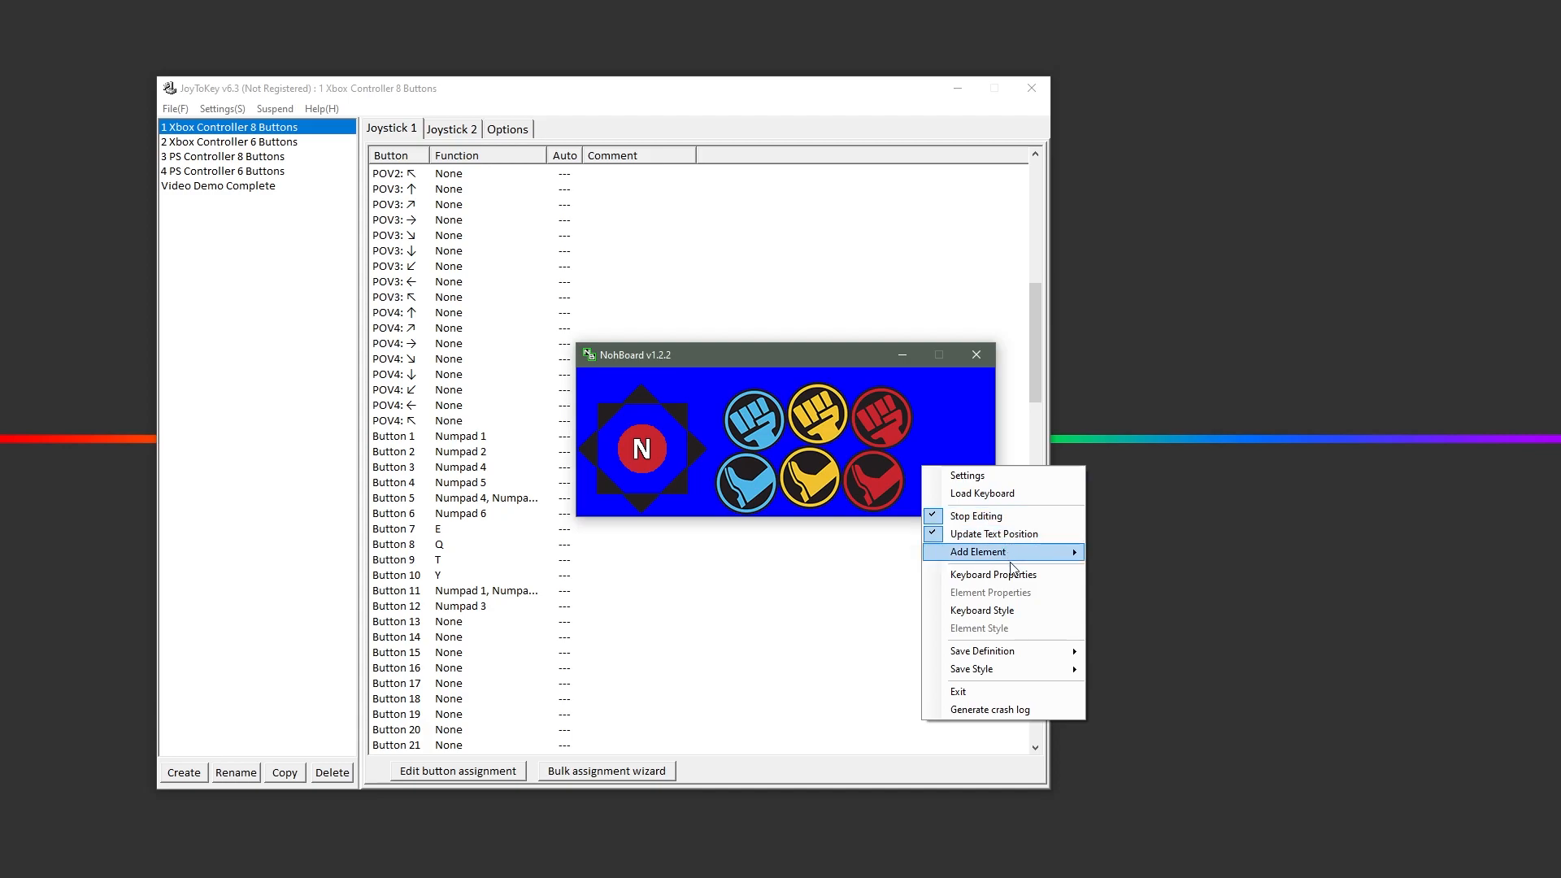
{"action": "mouse_move", "coordinate": [1017, 653]}
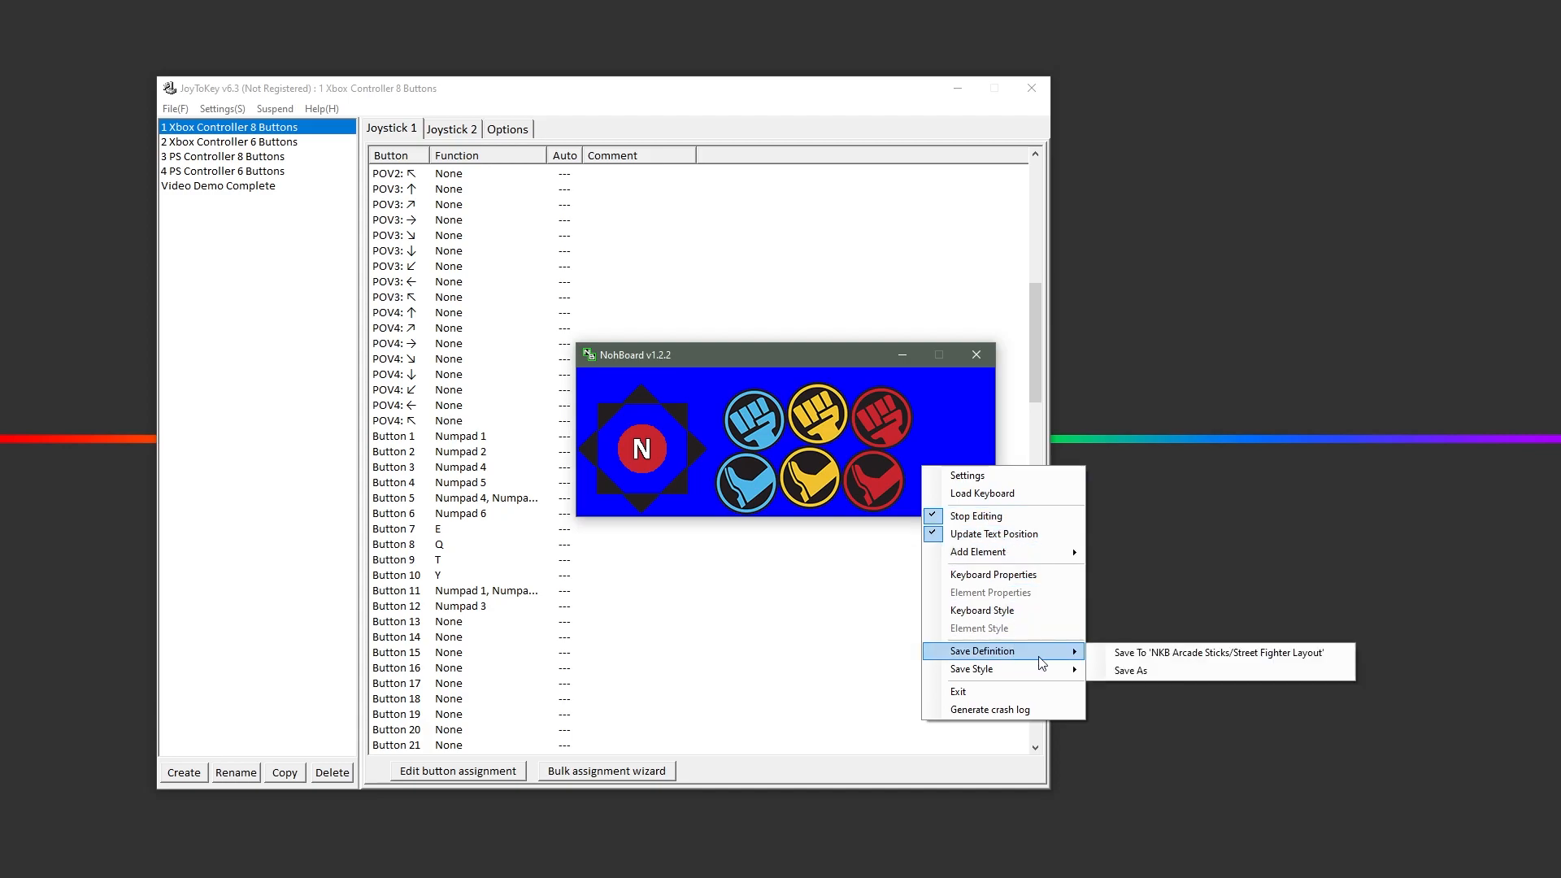
{"action": "left_click", "coordinate": [1124, 653]}
{"action": "right_click", "coordinate": [950, 492]}
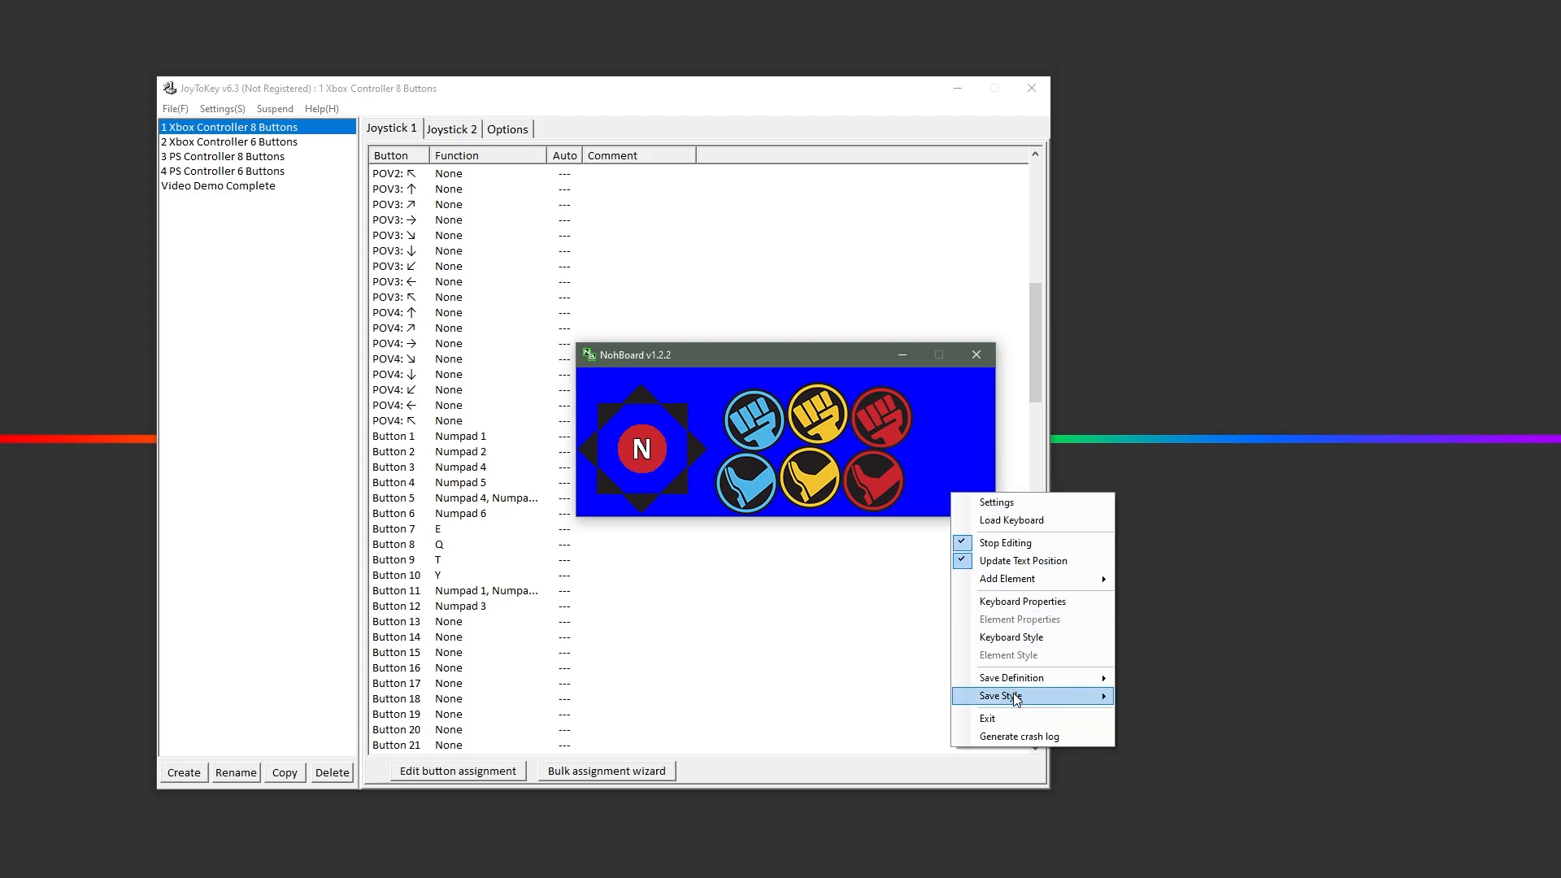
{"action": "mouse_move", "coordinate": [1015, 698]}
{"action": "left_click", "coordinate": [1145, 698]}
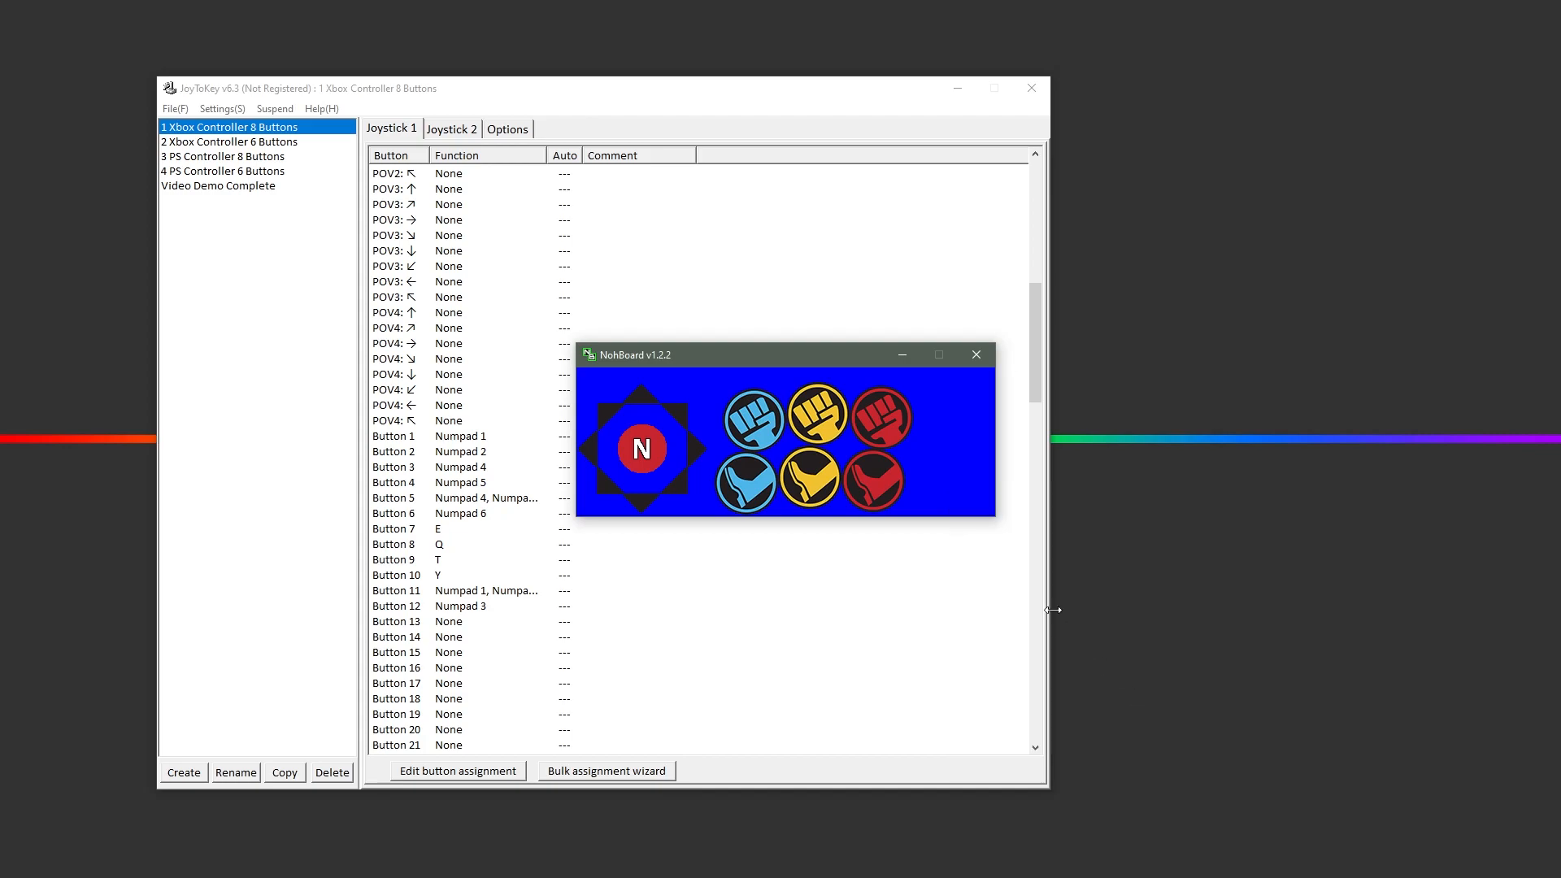
{"action": "right_click", "coordinate": [953, 492]}
{"action": "left_click", "coordinate": [1008, 537]}
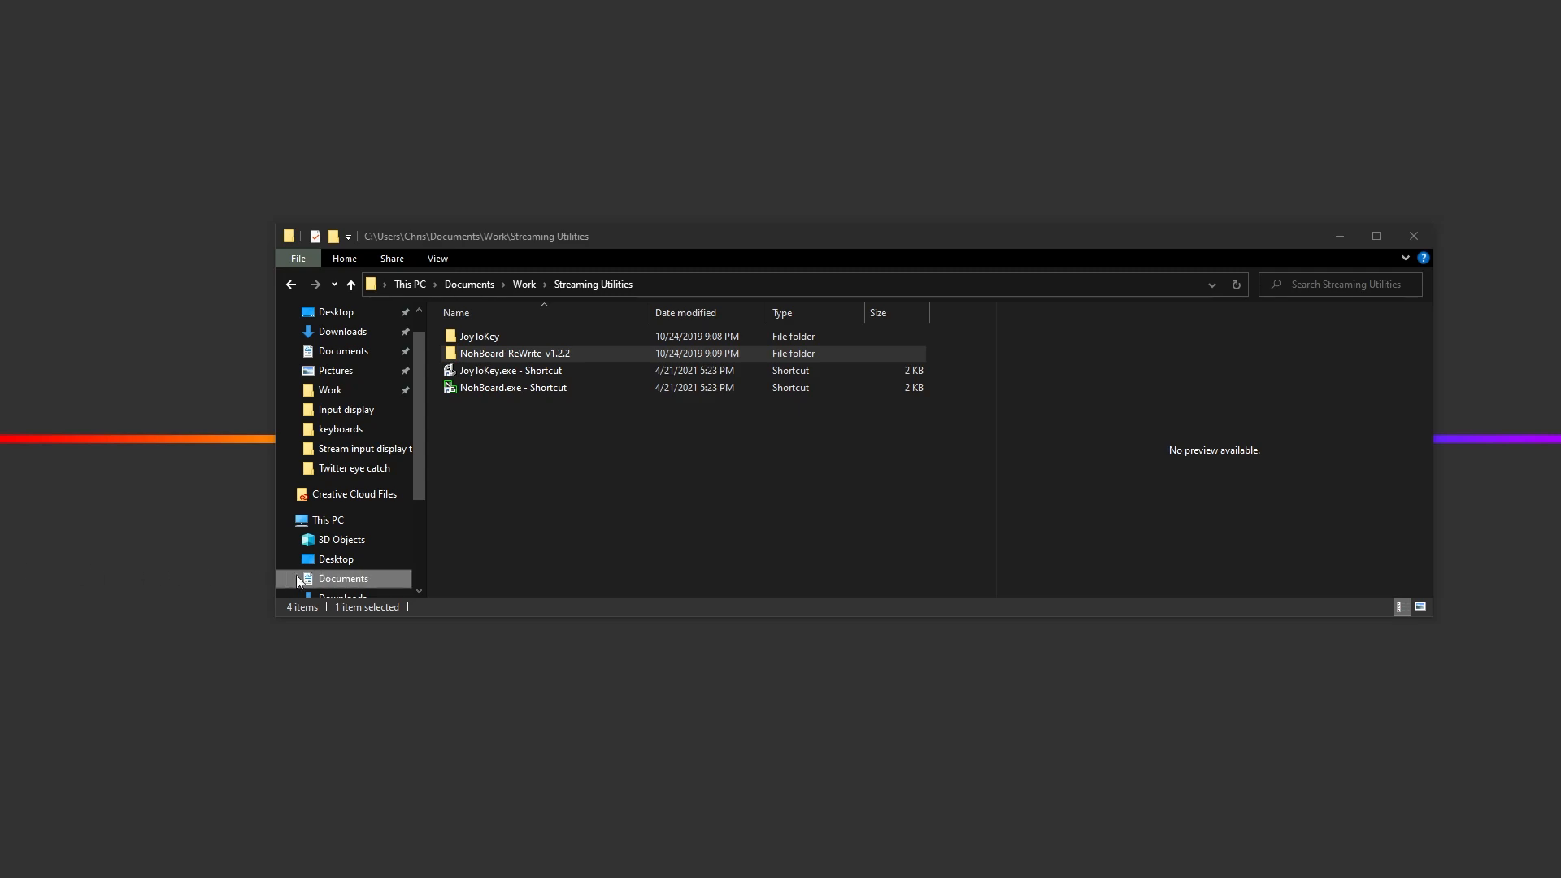
Step: In File Explorer, duplicate the GamesLegacy folder inside NohBoard-ReWrite-v1.2.2's keyboards folder and rename the copy VideoDemo
{"action": "double_click", "coordinate": [636, 359]}
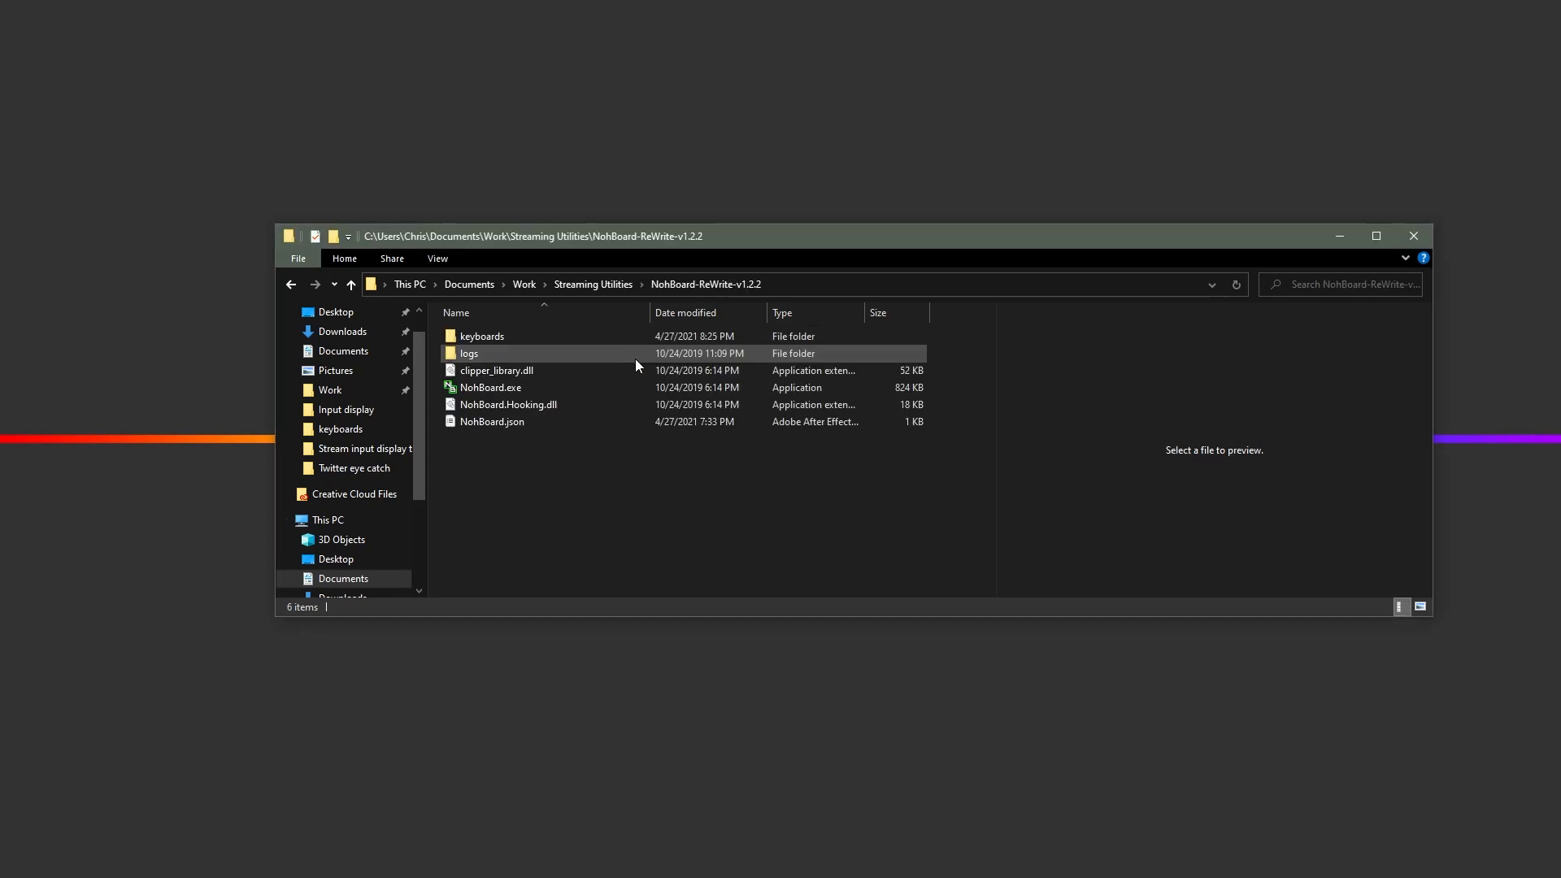
{"action": "double_click", "coordinate": [634, 337]}
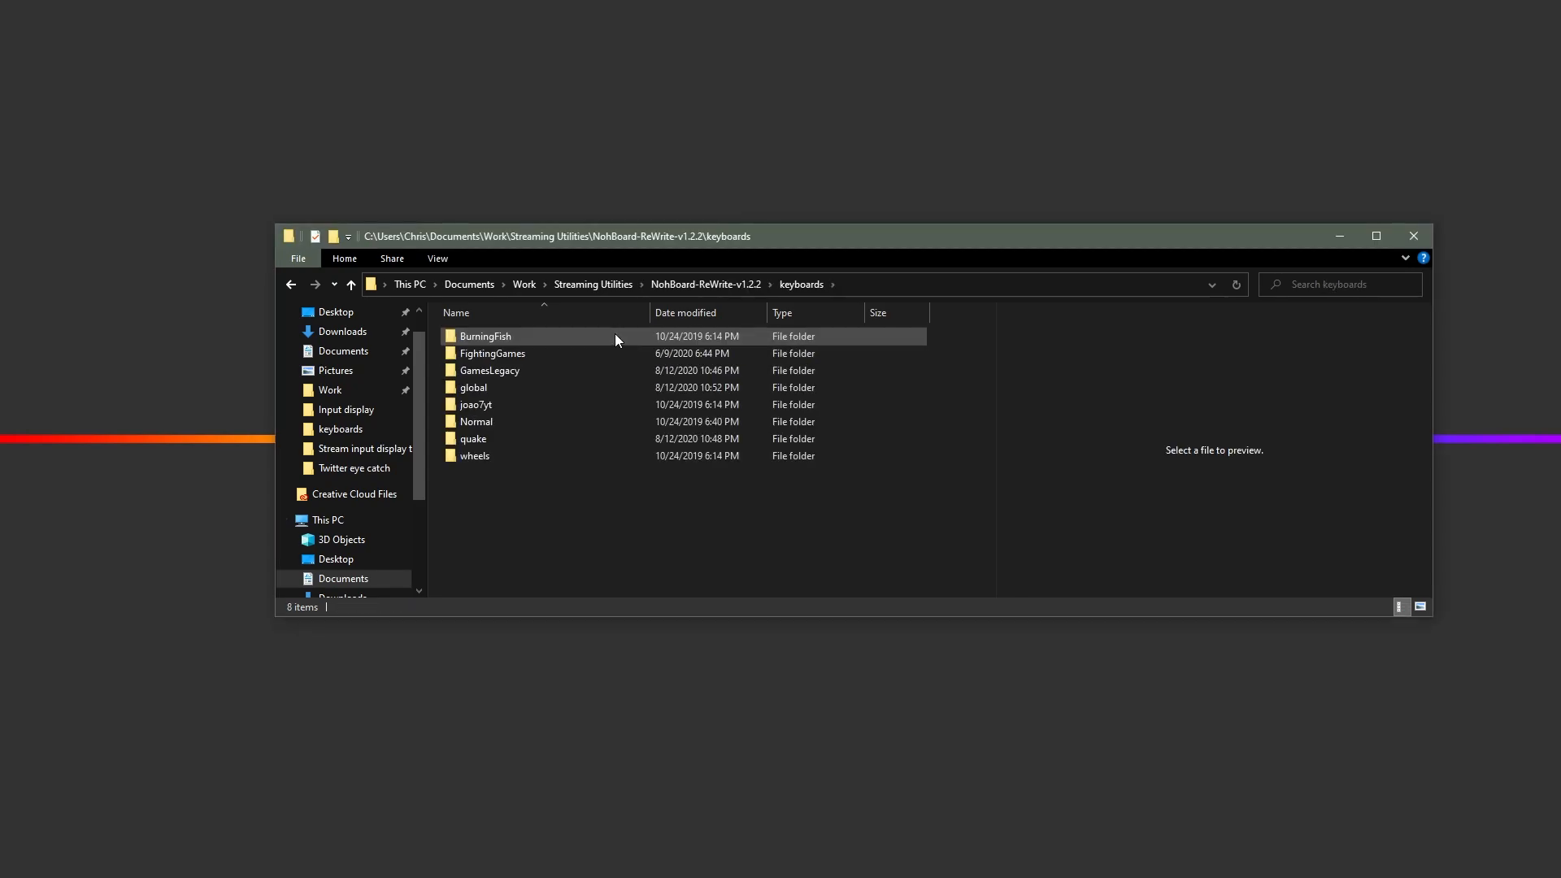
{"action": "right_click", "coordinate": [490, 374]}
{"action": "left_click", "coordinate": [562, 654]}
{"action": "right_click", "coordinate": [476, 508]}
{"action": "left_click", "coordinate": [529, 643]}
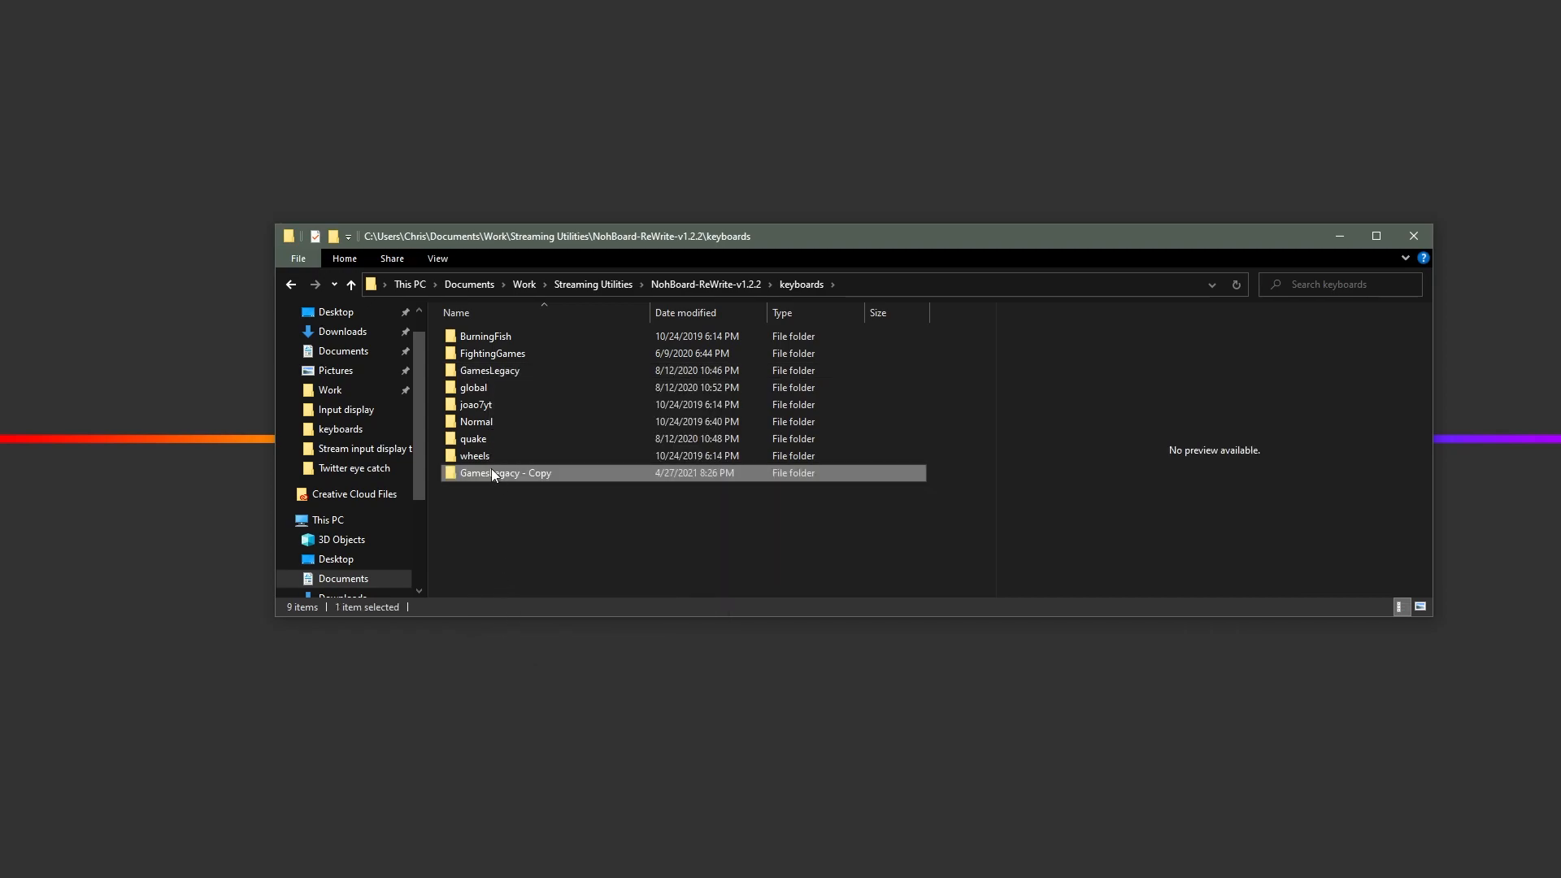
{"action": "right_click", "coordinate": [491, 470]}
{"action": "left_click", "coordinate": [567, 831]}
{"action": "type", "text": "VideoDemo"}
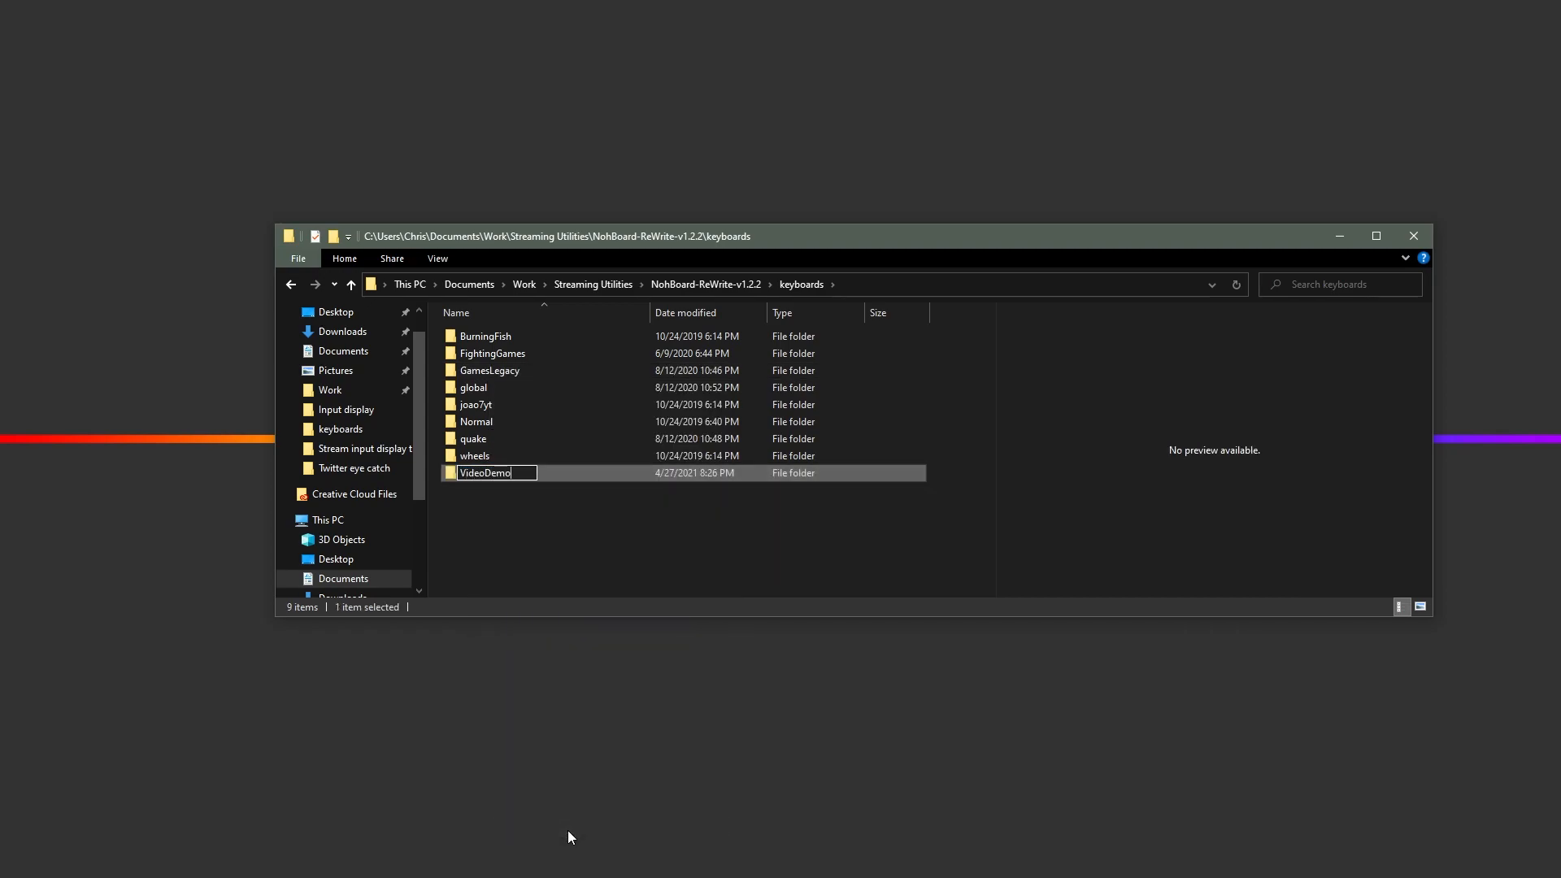
{"action": "key", "text": "Return"}
Step: Delete every layout folder inside VideoDemo except arrows
{"action": "double_click", "coordinate": [517, 461]}
{"action": "left_click_drag", "start_coordinate": [433, 359], "coordinate": [925, 587]}
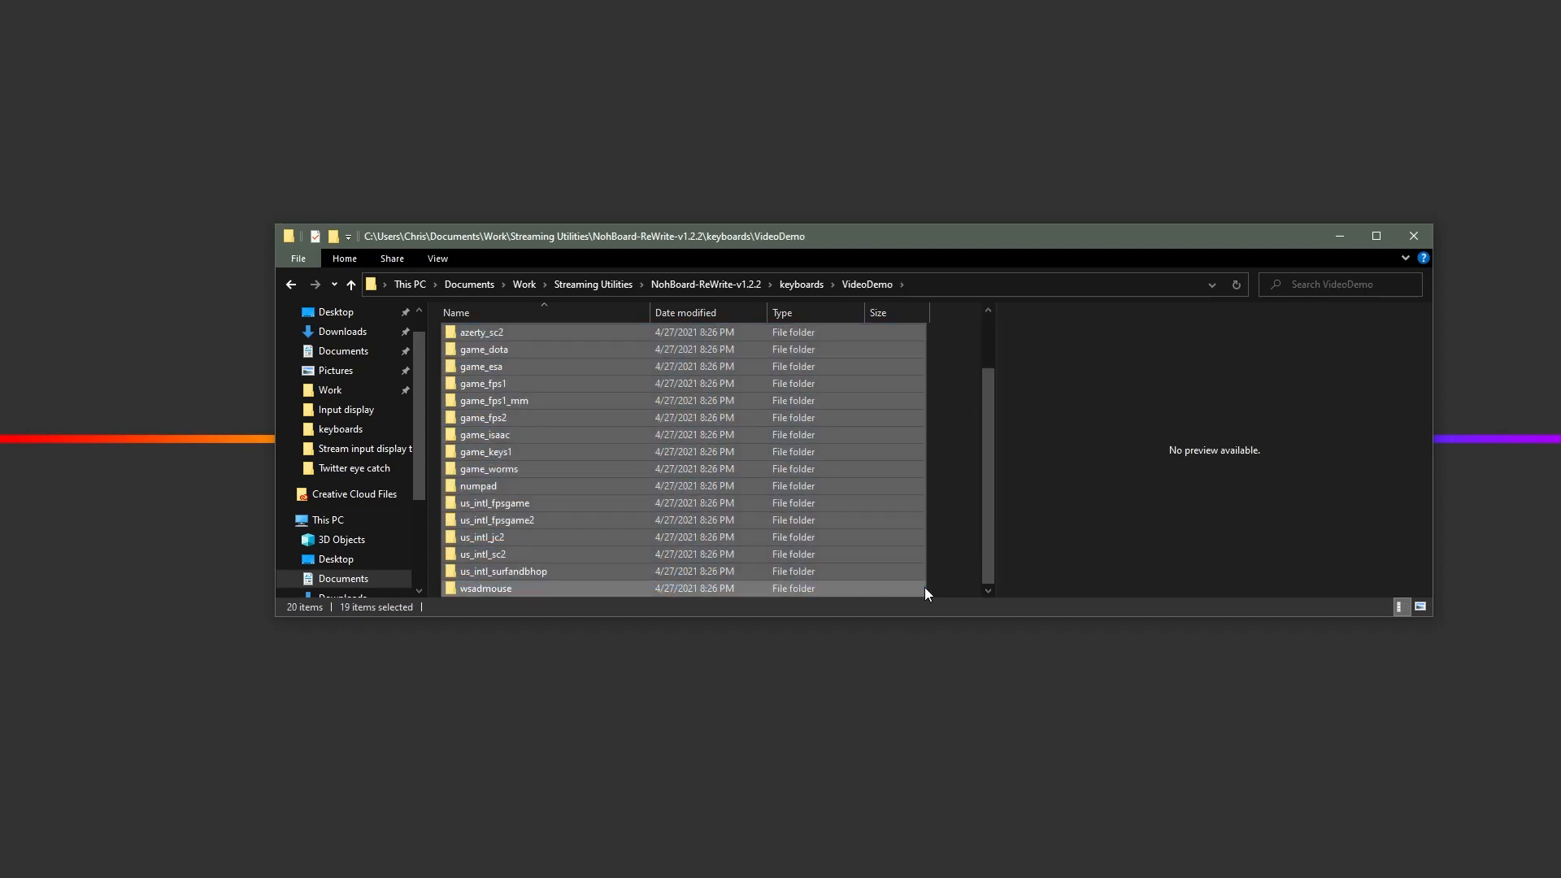
{"action": "key", "text": "Delete"}
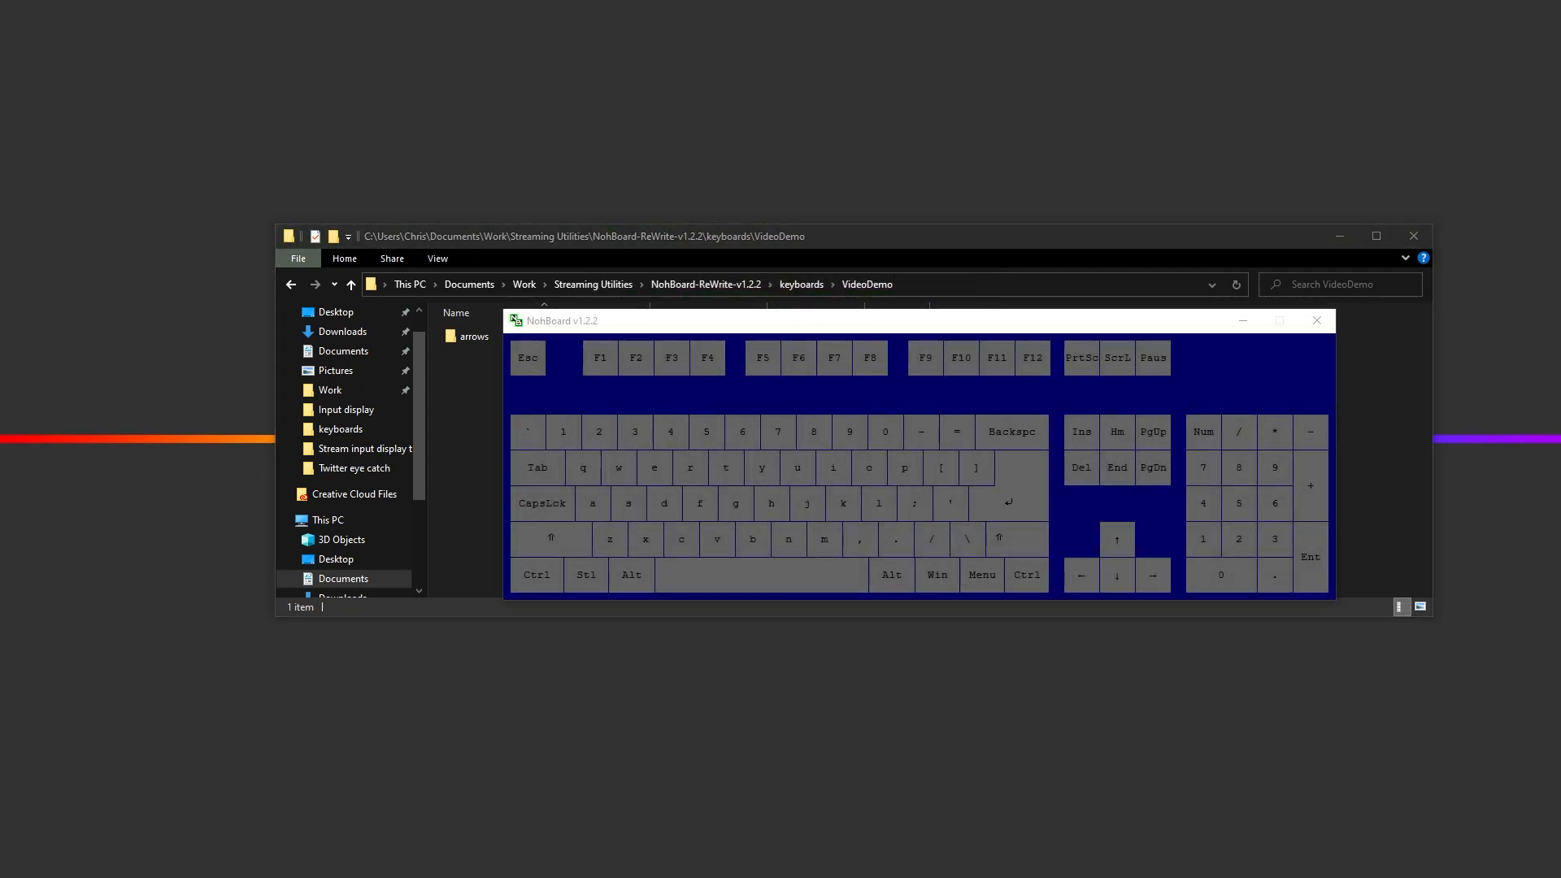
Step: In NohBoard, load the arrows keyboard definition from the VideoDemo category
{"action": "right_click", "coordinate": [729, 399]}
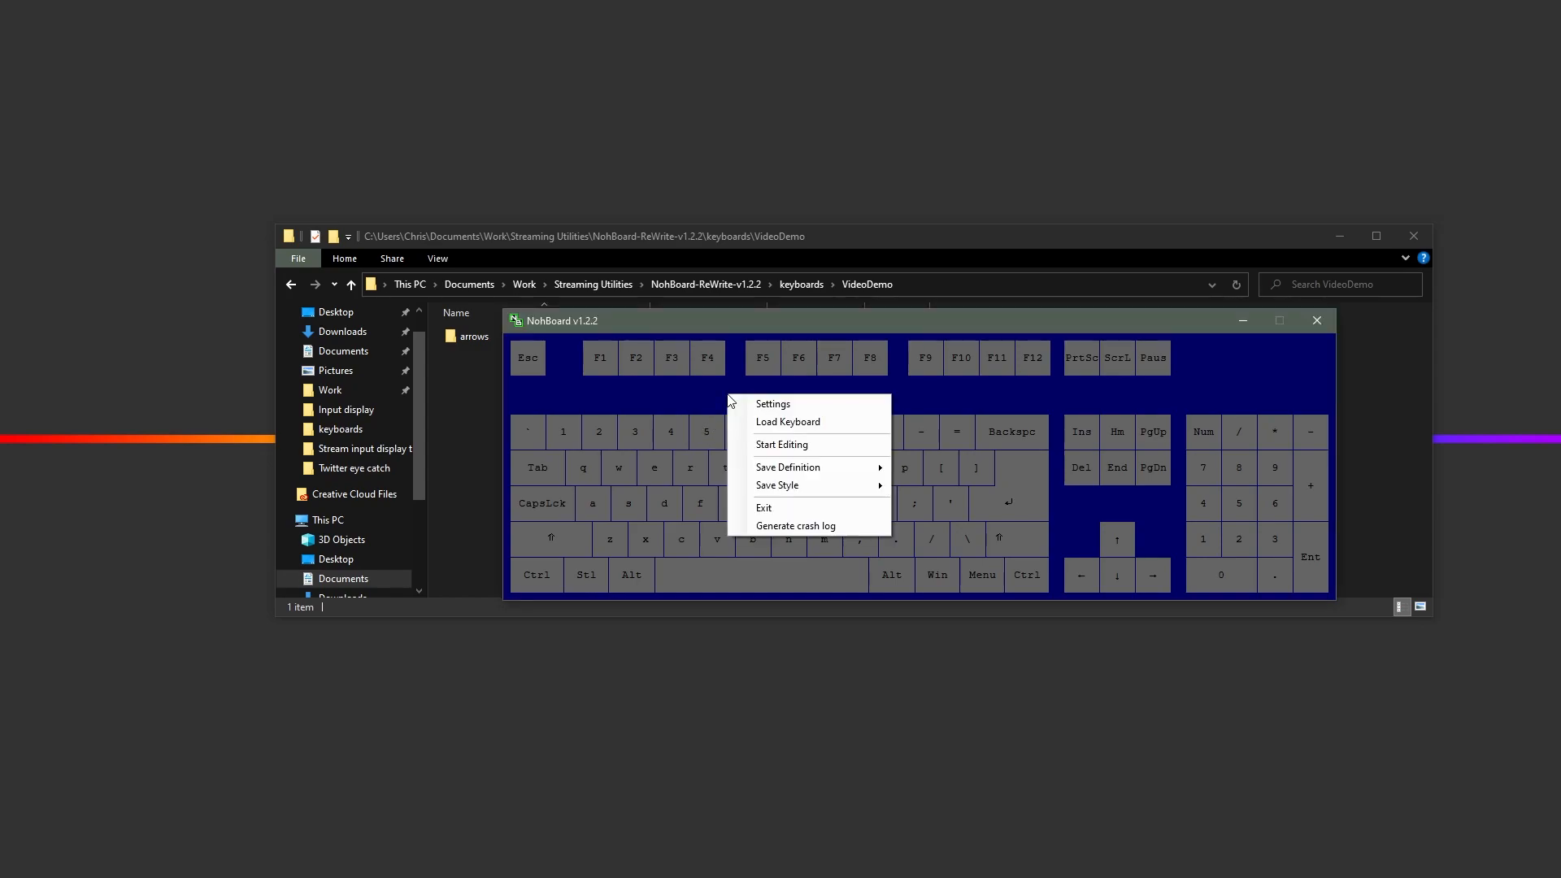
{"action": "left_click", "coordinate": [835, 431]}
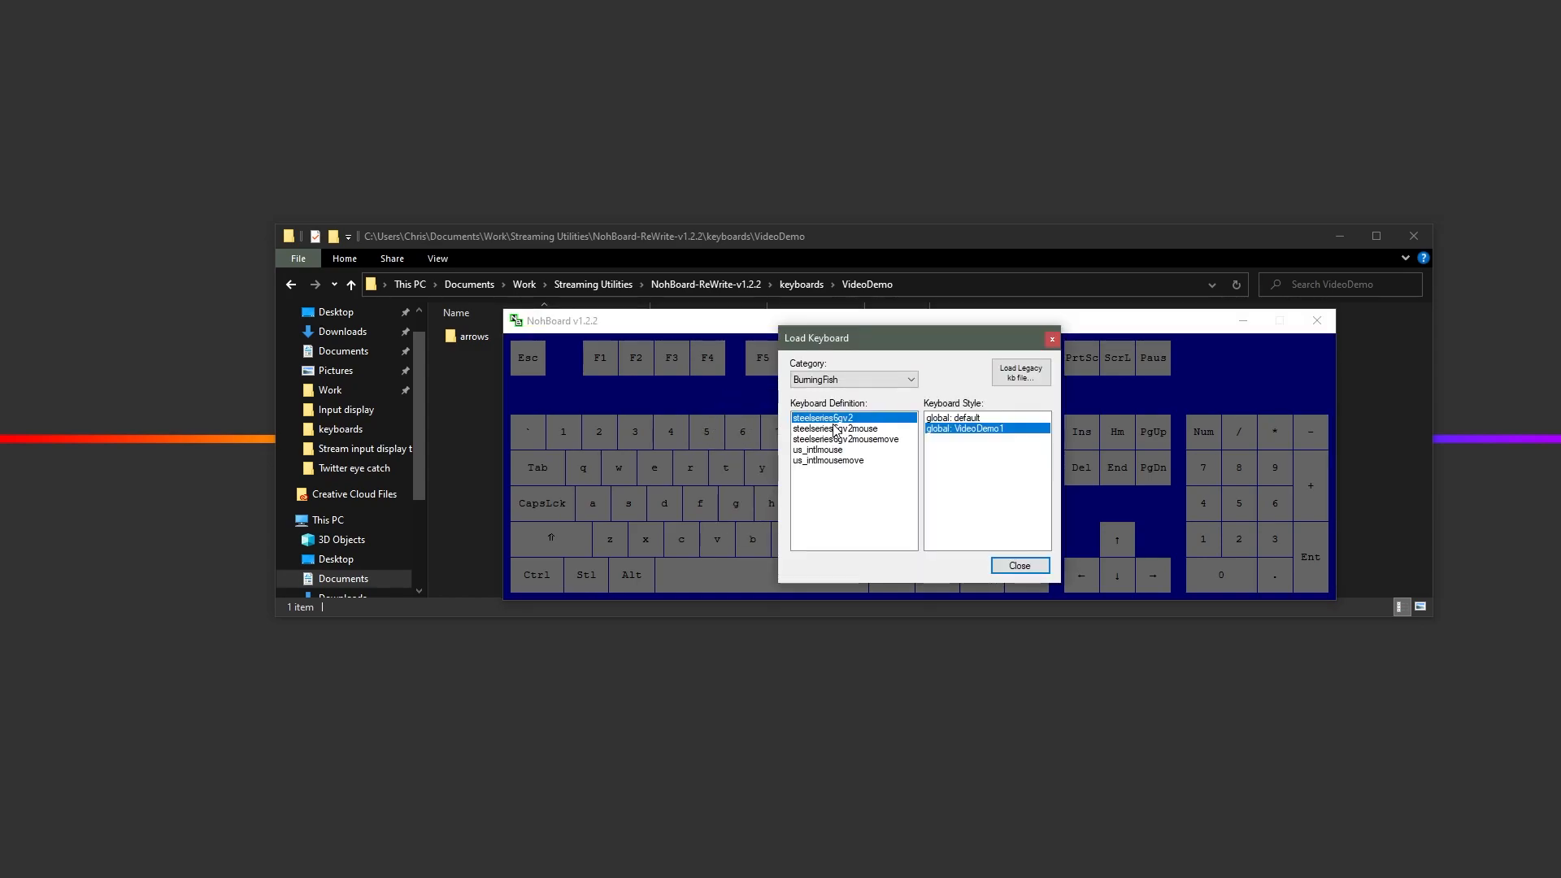
{"action": "left_click", "coordinate": [857, 379]}
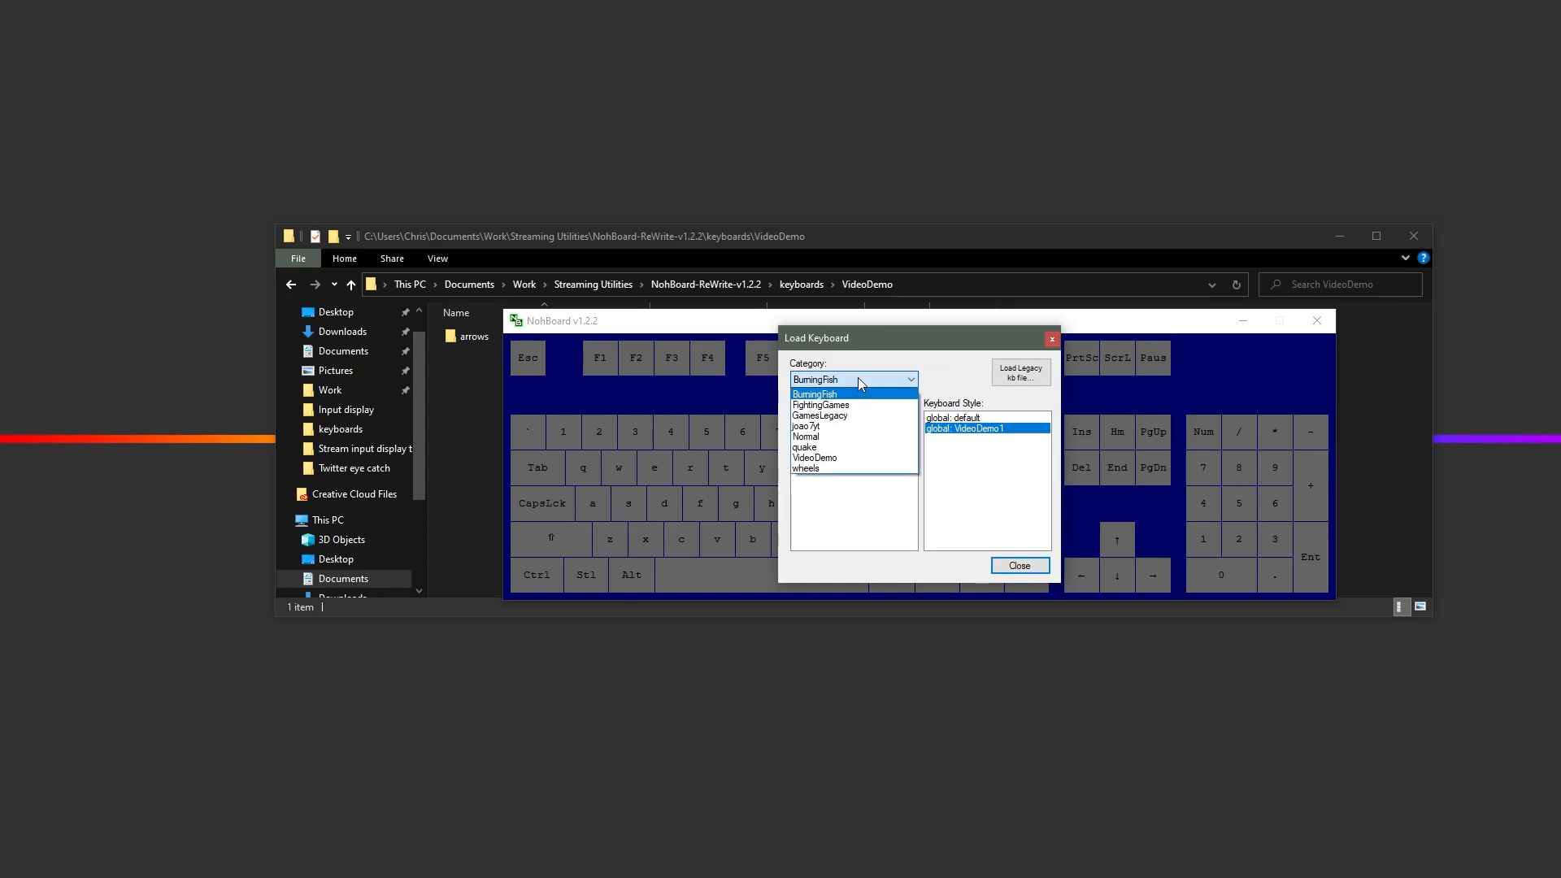
{"action": "left_click", "coordinate": [838, 460]}
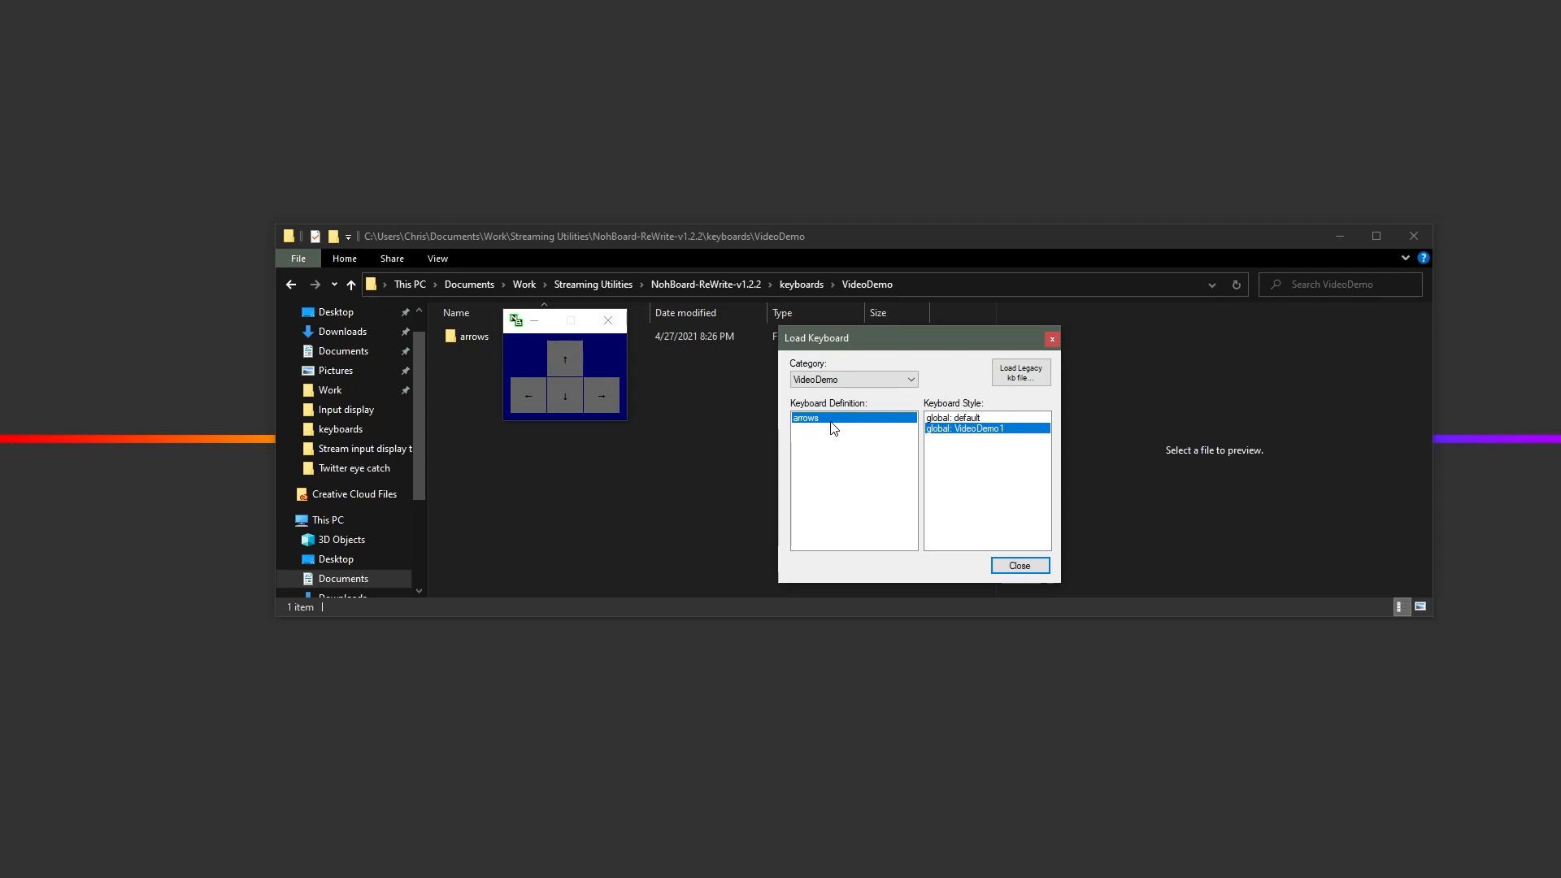
{"action": "left_click", "coordinate": [1018, 567]}
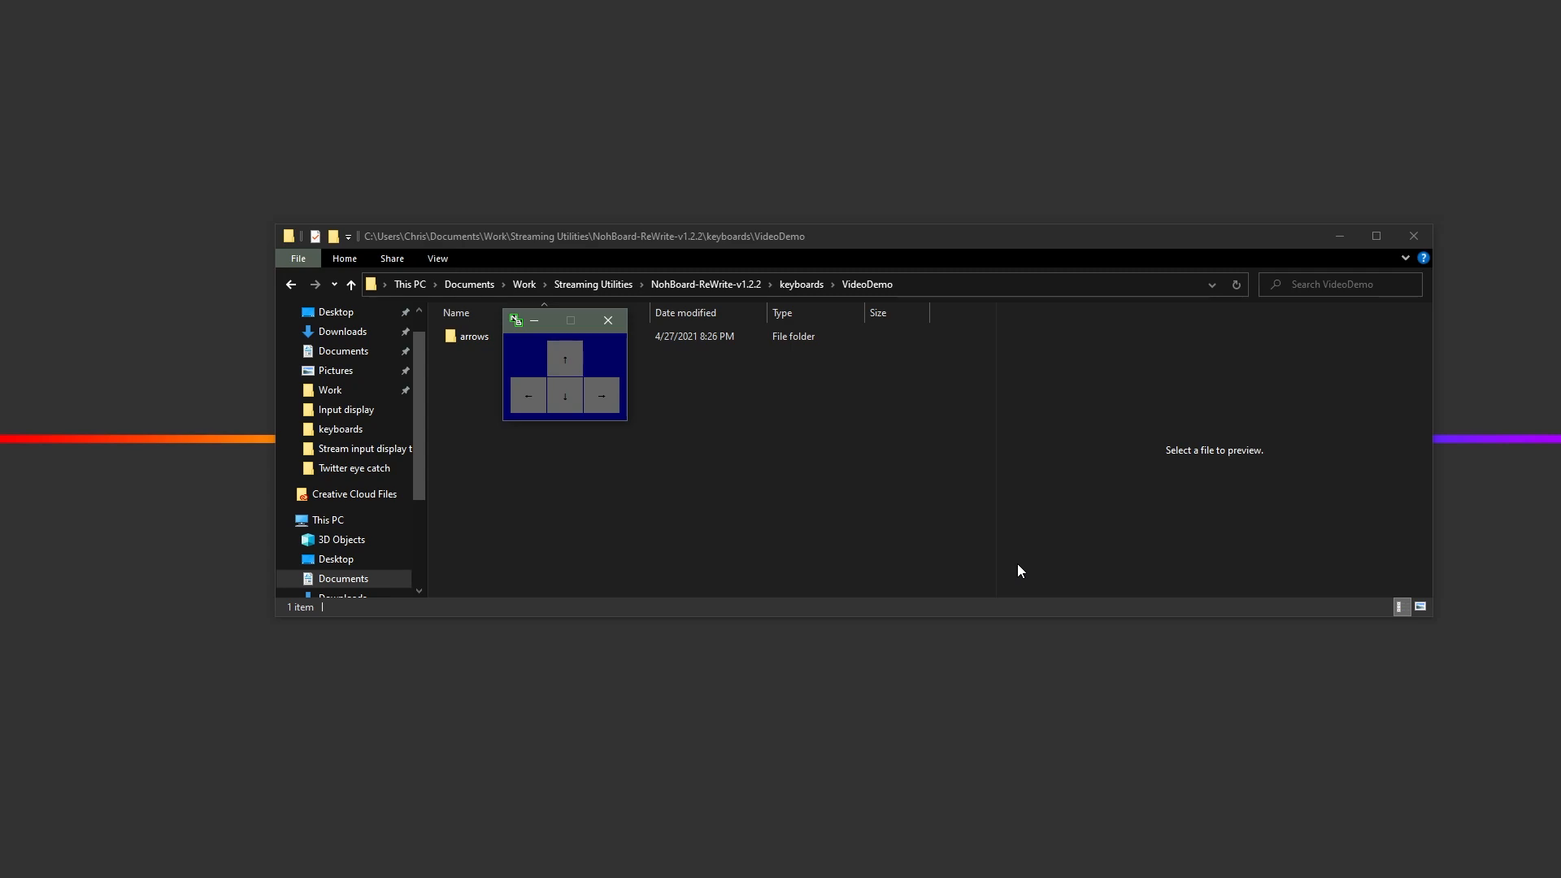
Step: Save the arrows definition as a new one named VideoDemo1 in the VideoDemo category
{"action": "right_click", "coordinate": [601, 361]}
{"action": "mouse_move", "coordinate": [620, 436]}
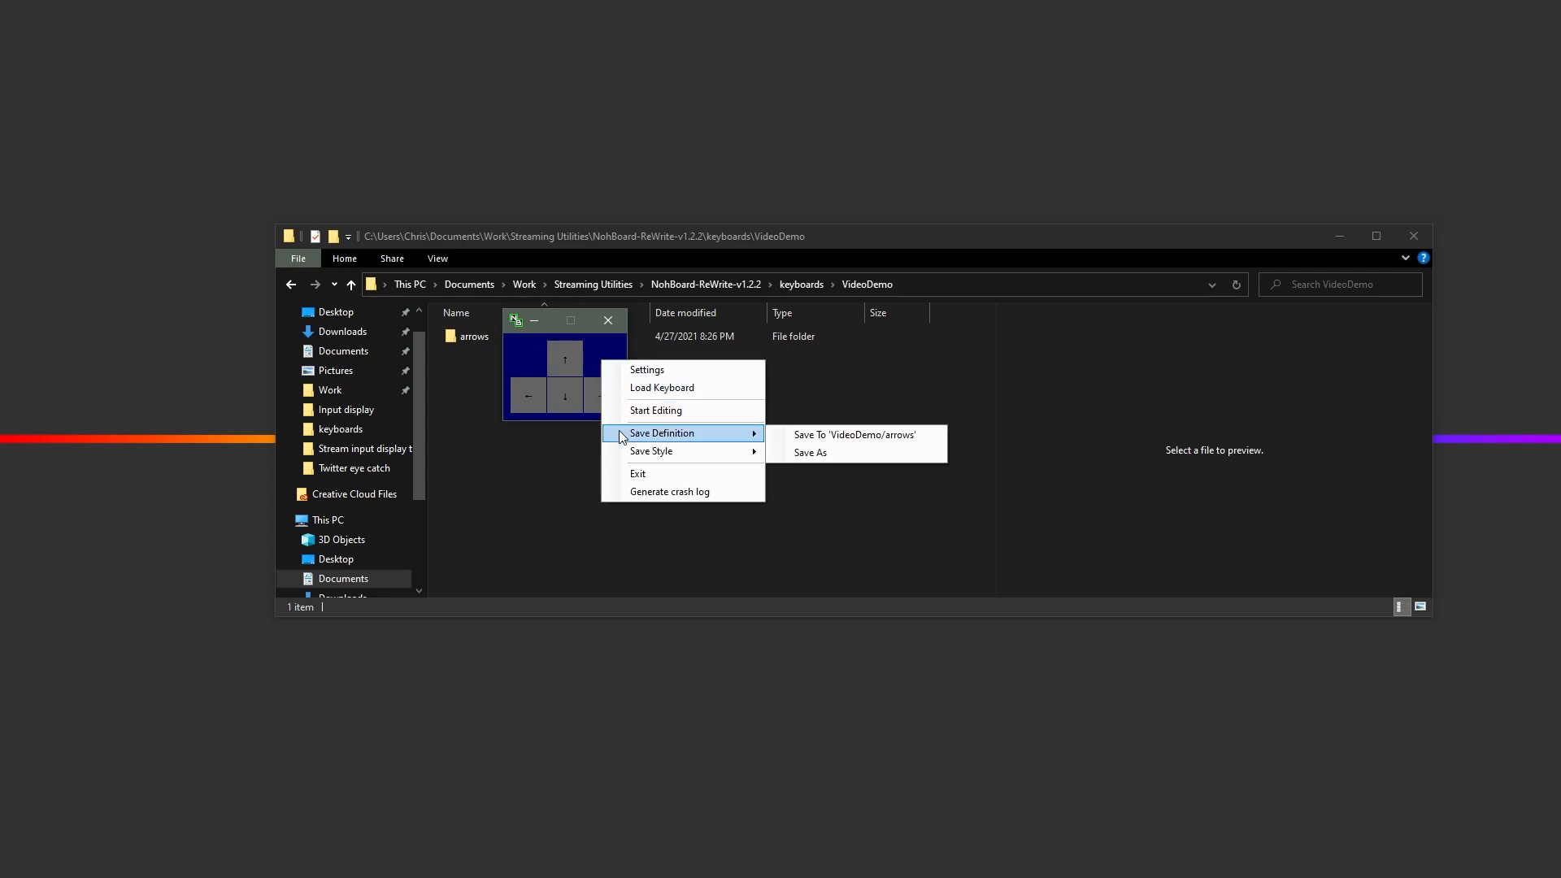
{"action": "left_click", "coordinate": [827, 460]}
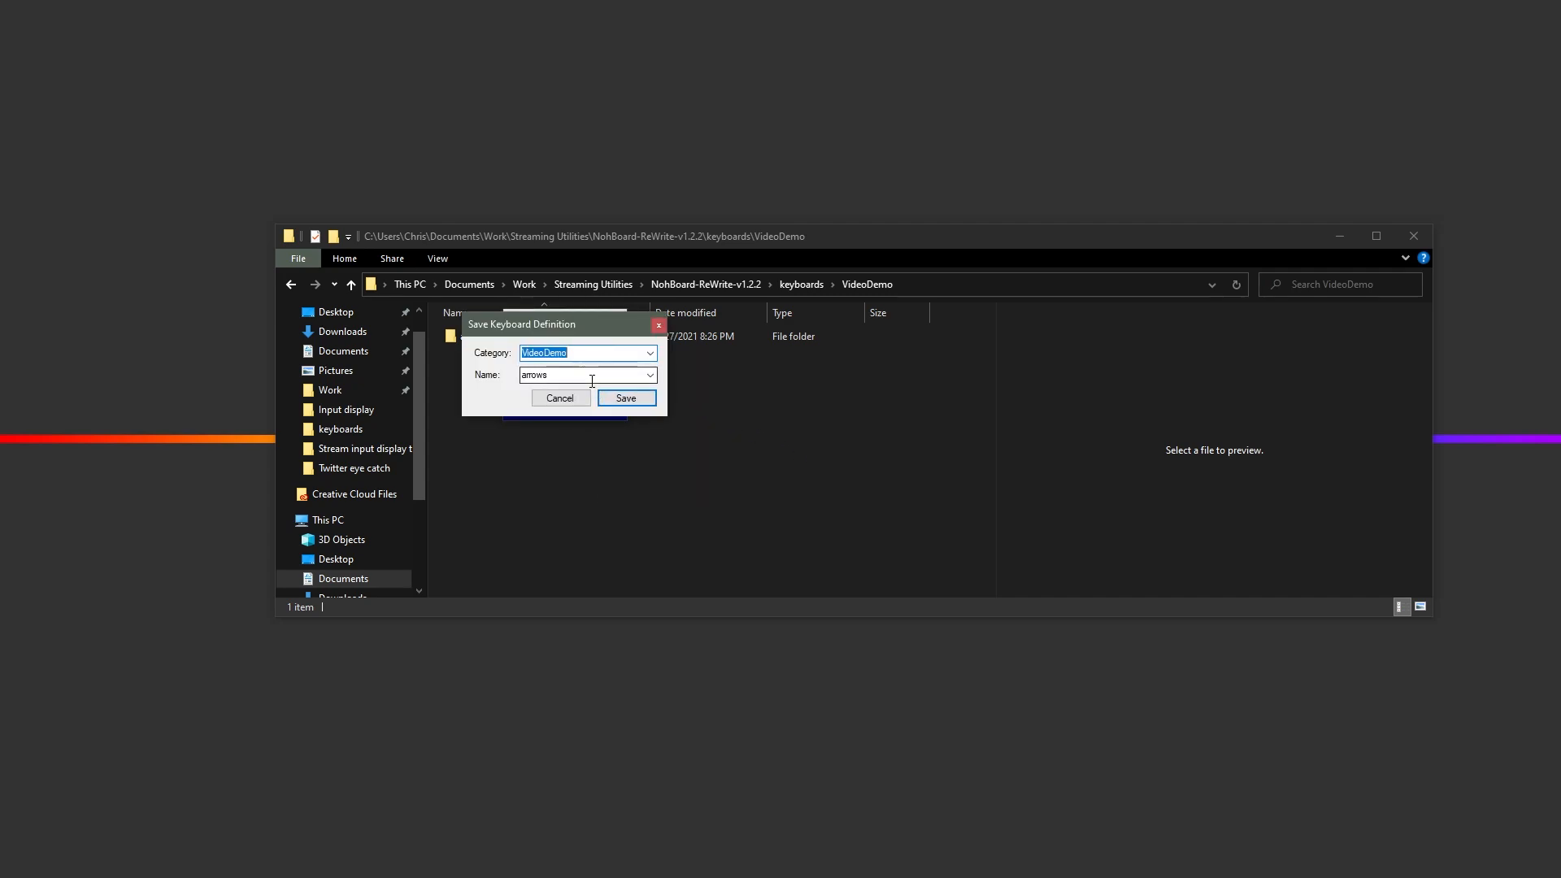
{"action": "type", "text": "Video"}
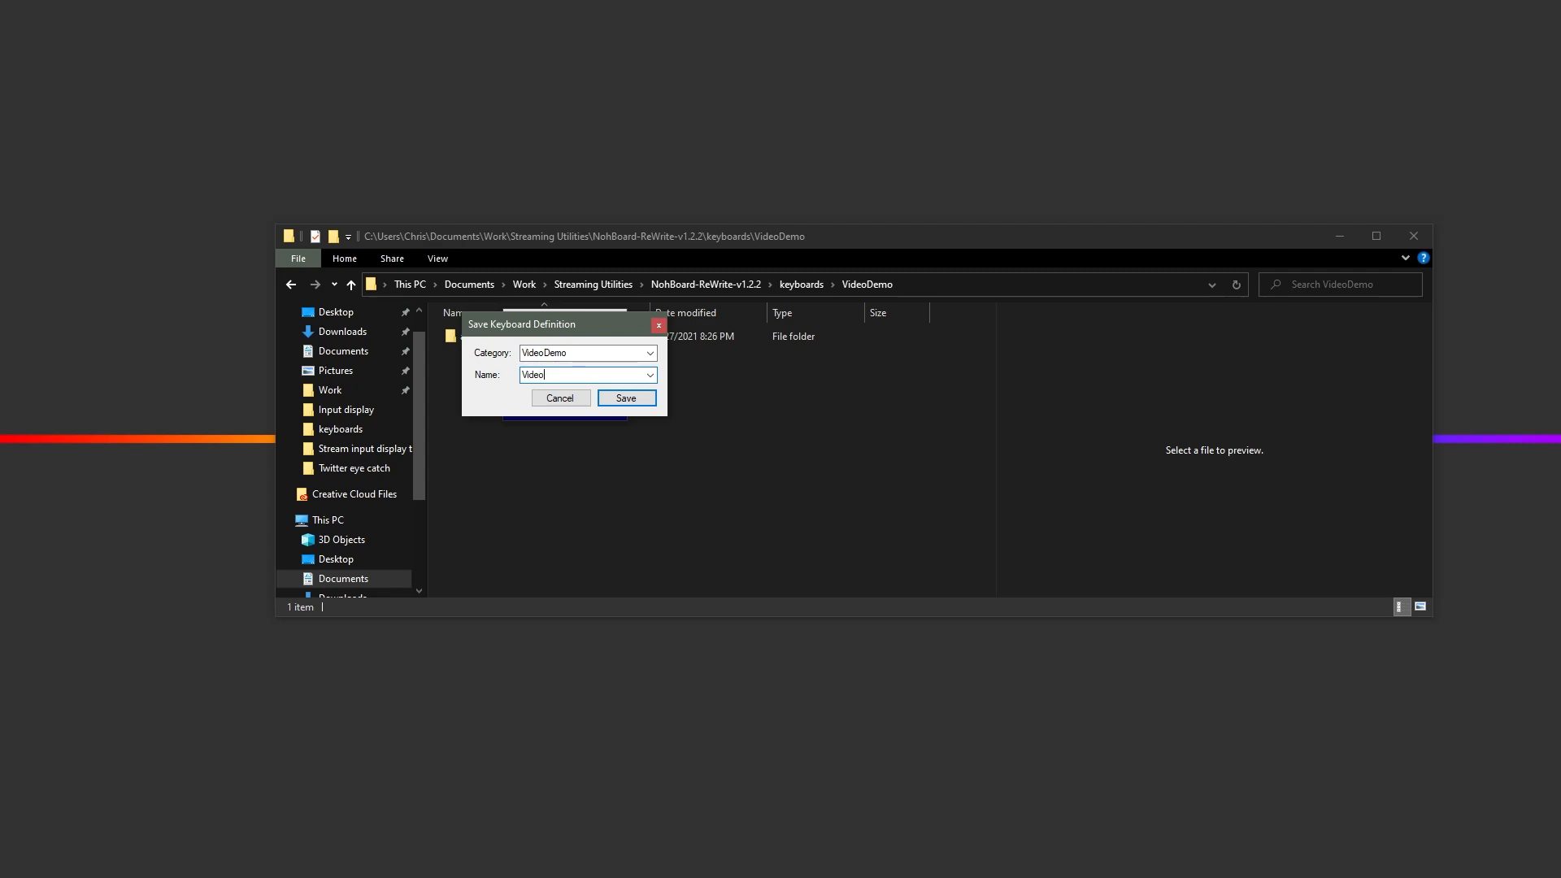
{"action": "type", "text": "Demo1"}
{"action": "key", "text": "Return"}
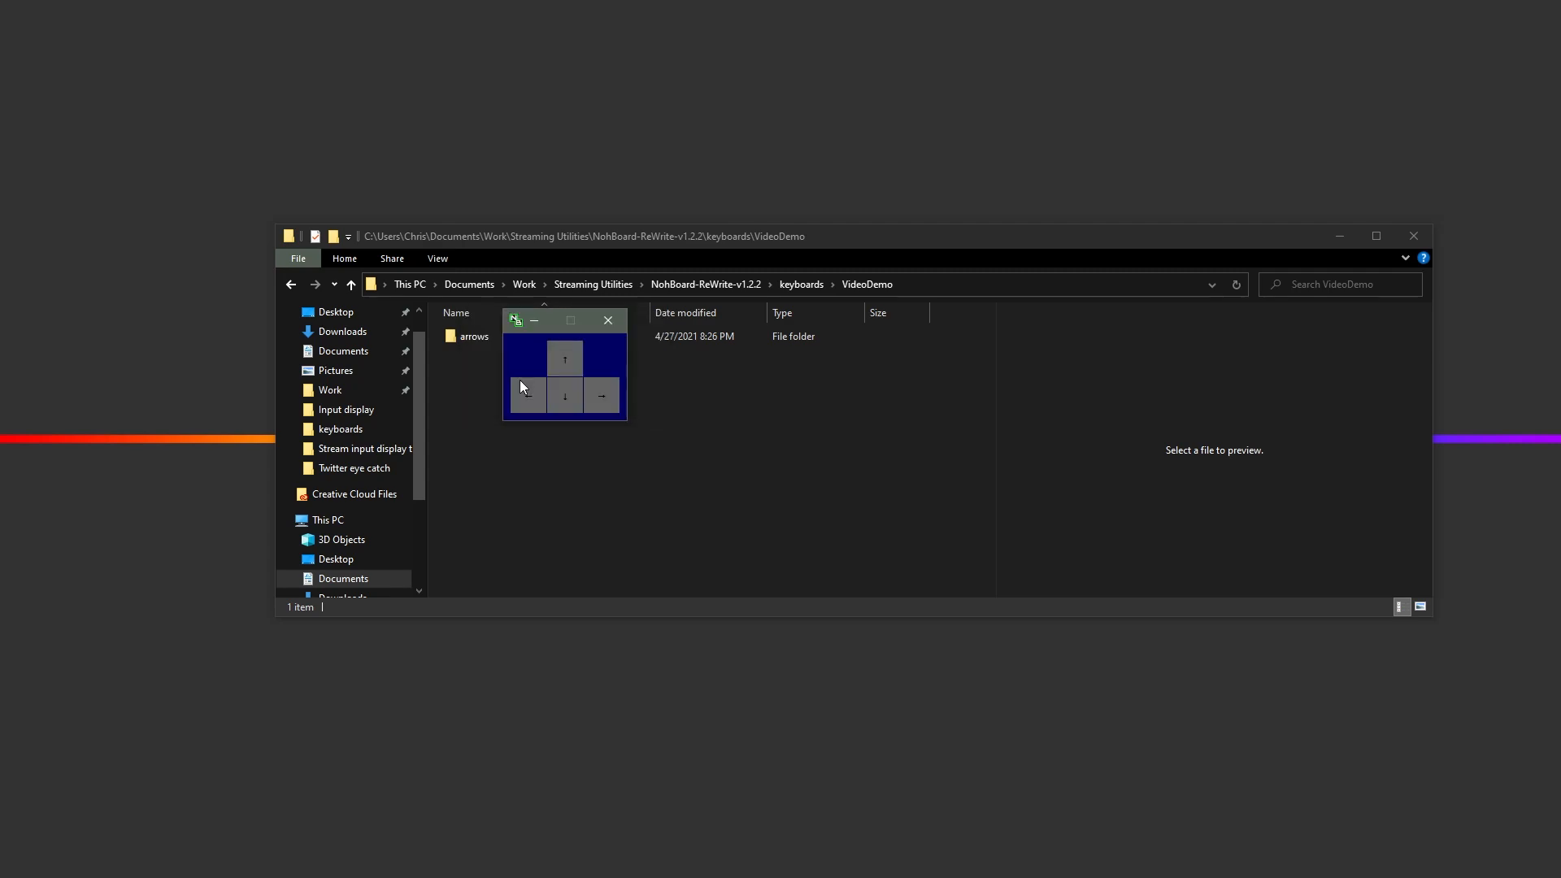
Step: Save the keyboard style as a new global style named VideoDemoStyle
{"action": "right_click", "coordinate": [611, 358]}
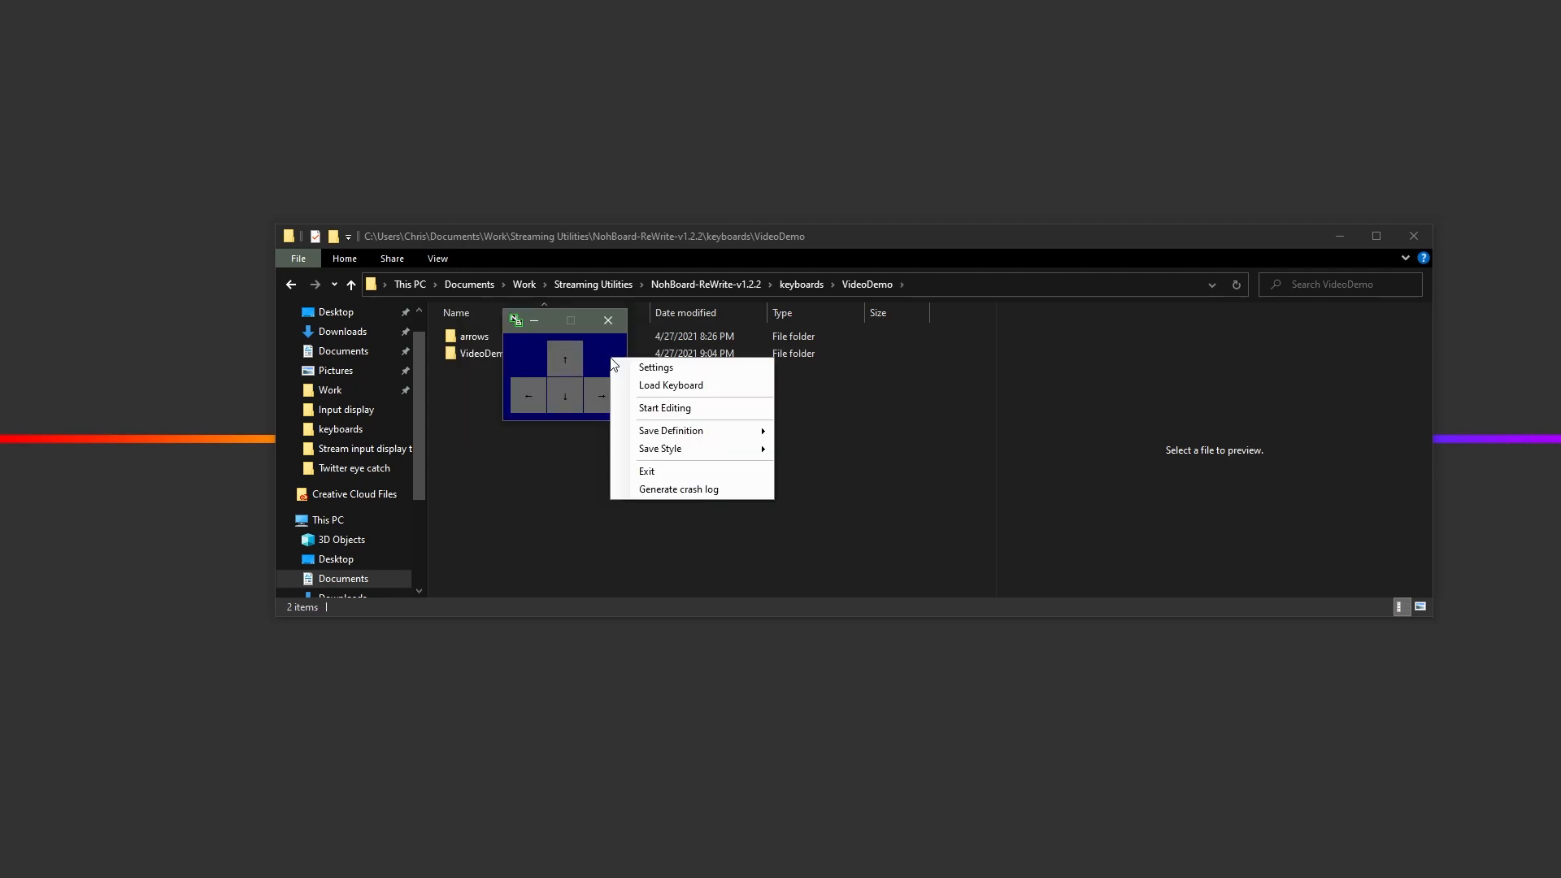
{"action": "mouse_move", "coordinate": [687, 458]}
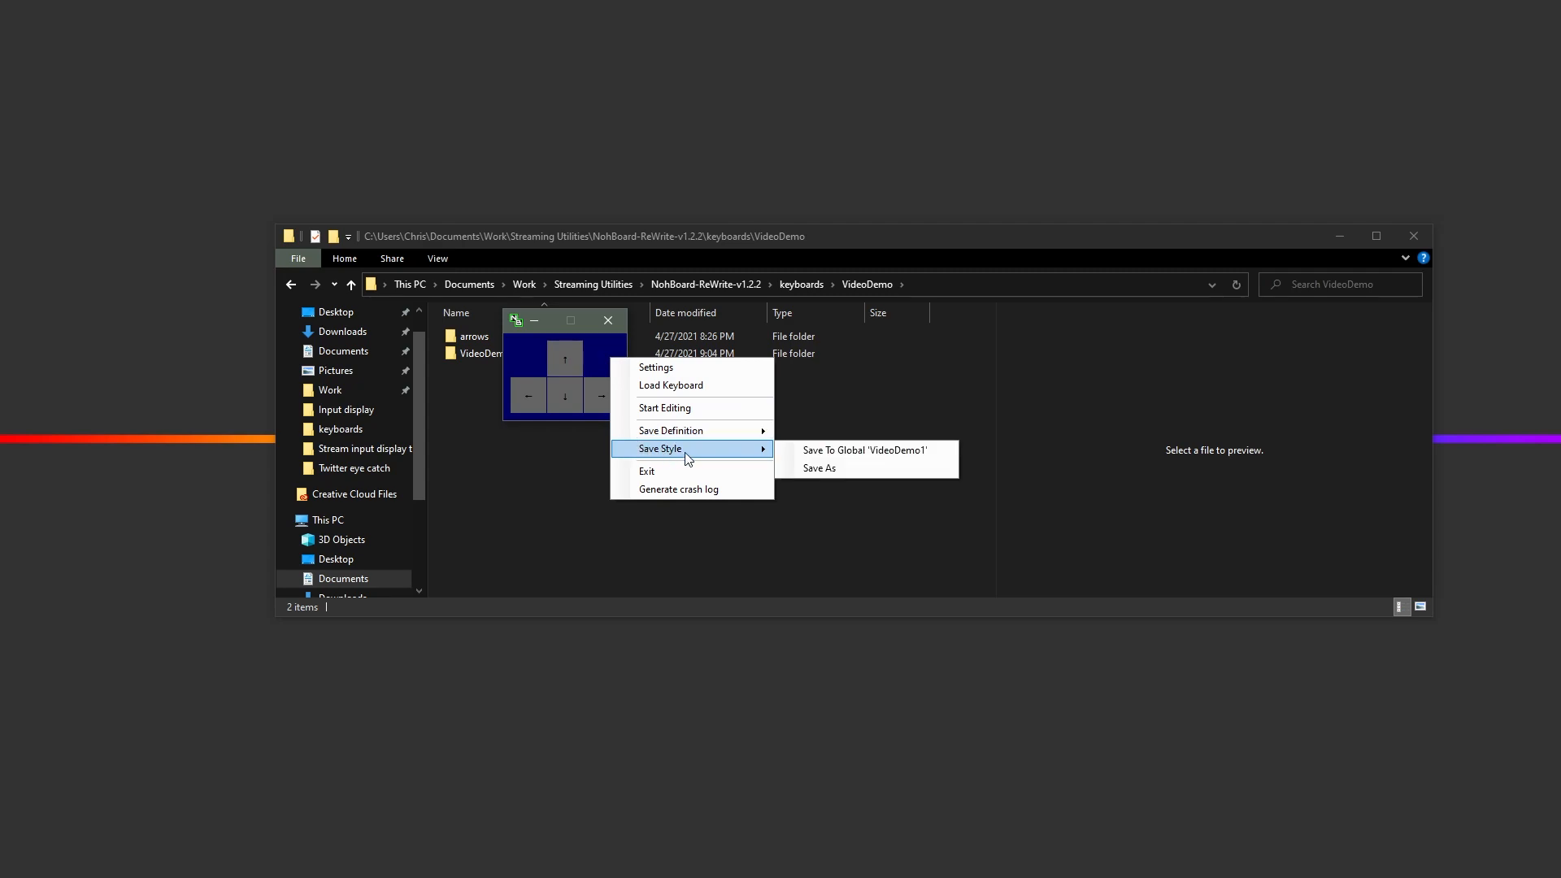
{"action": "left_click", "coordinate": [813, 469]}
{"action": "type", "text": "VideoDemoSt"}
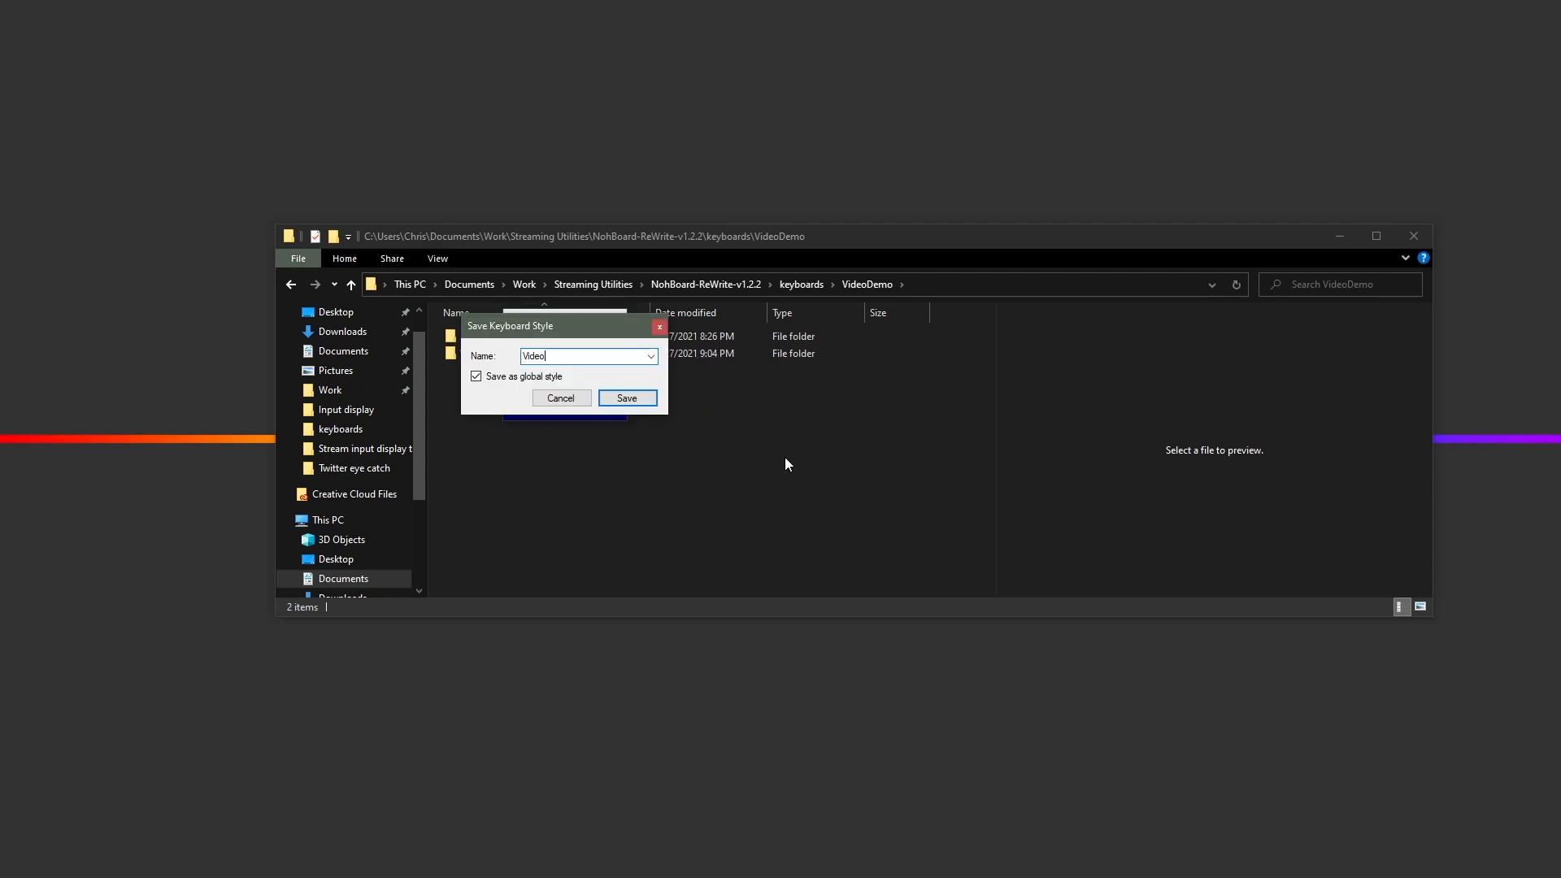
{"action": "type", "text": "yle"}
{"action": "left_click", "coordinate": [627, 399]}
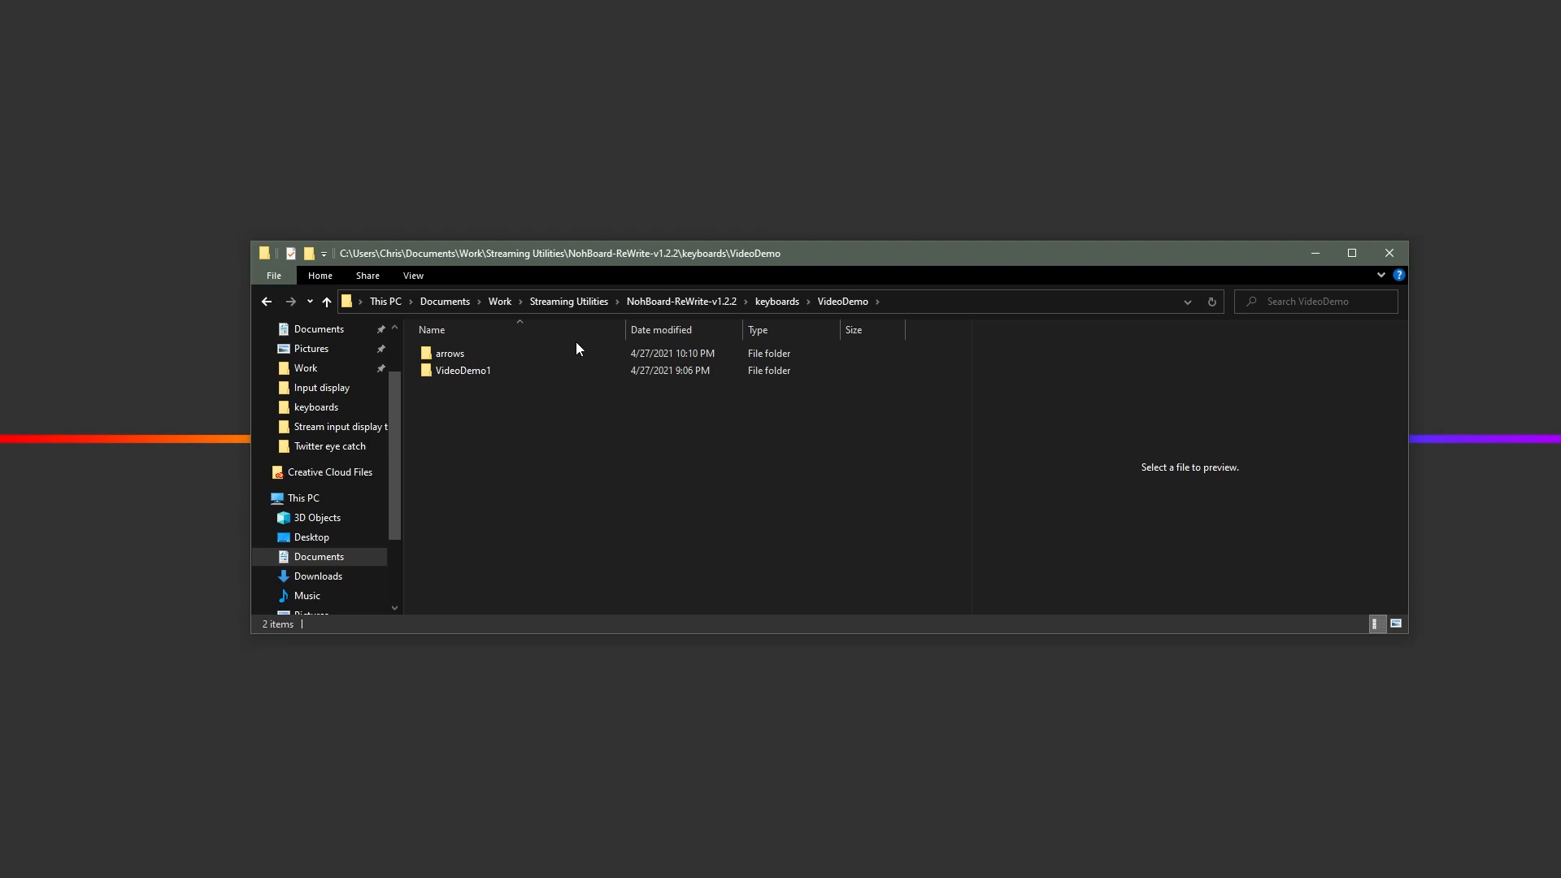
Step: In File Explorer, create a new folder named images inside the VideoDemo keyboards folder
{"action": "right_click", "coordinate": [585, 427]}
{"action": "mouse_move", "coordinate": [623, 664]}
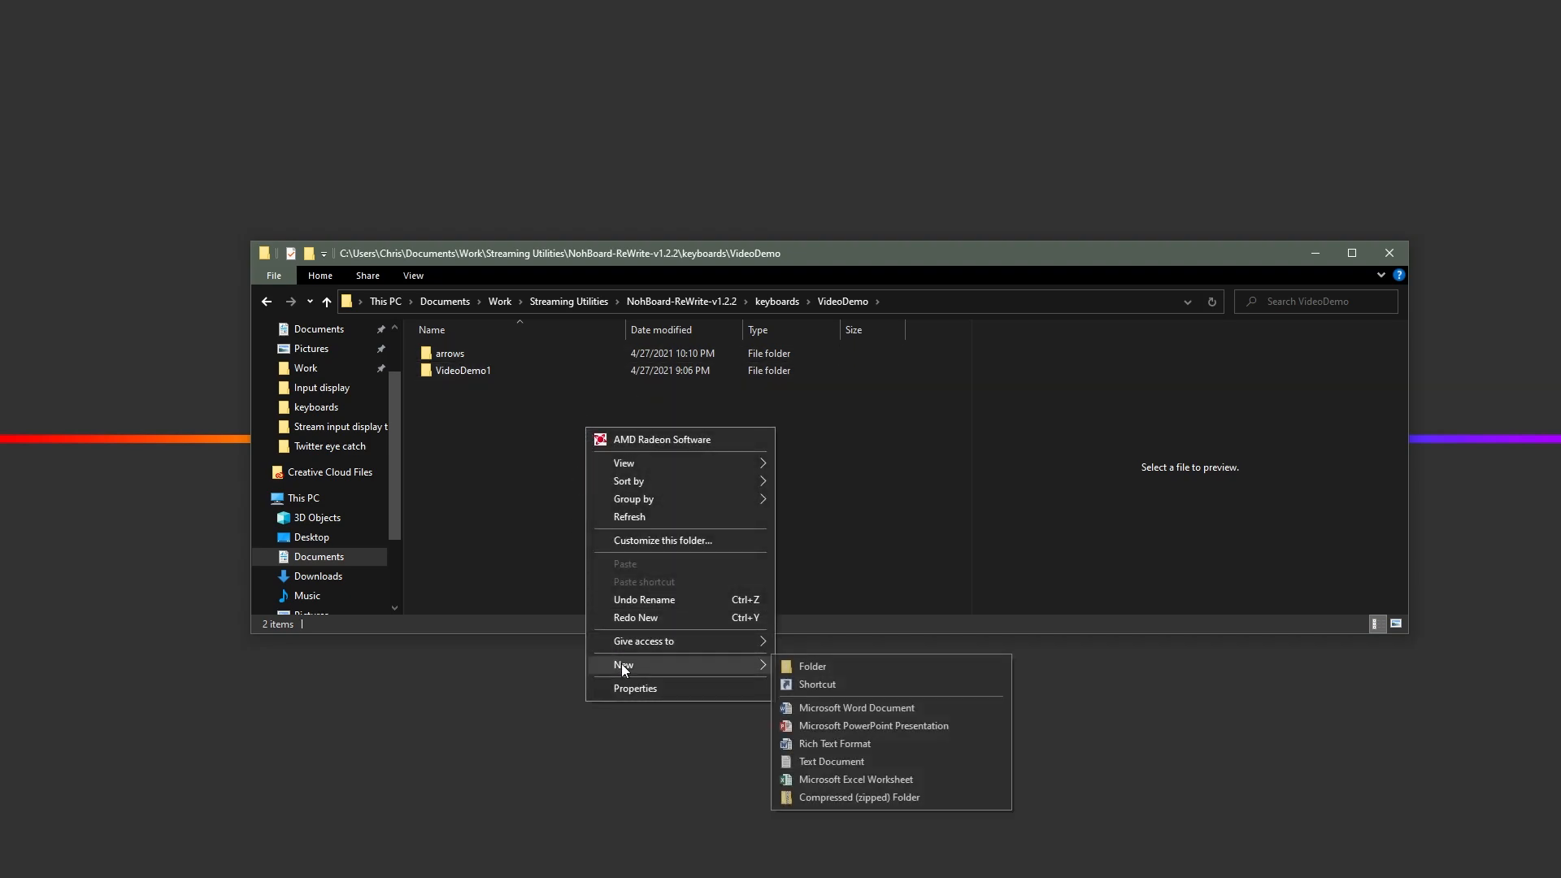
{"action": "left_click", "coordinate": [806, 666]}
{"action": "type", "text": "images"}
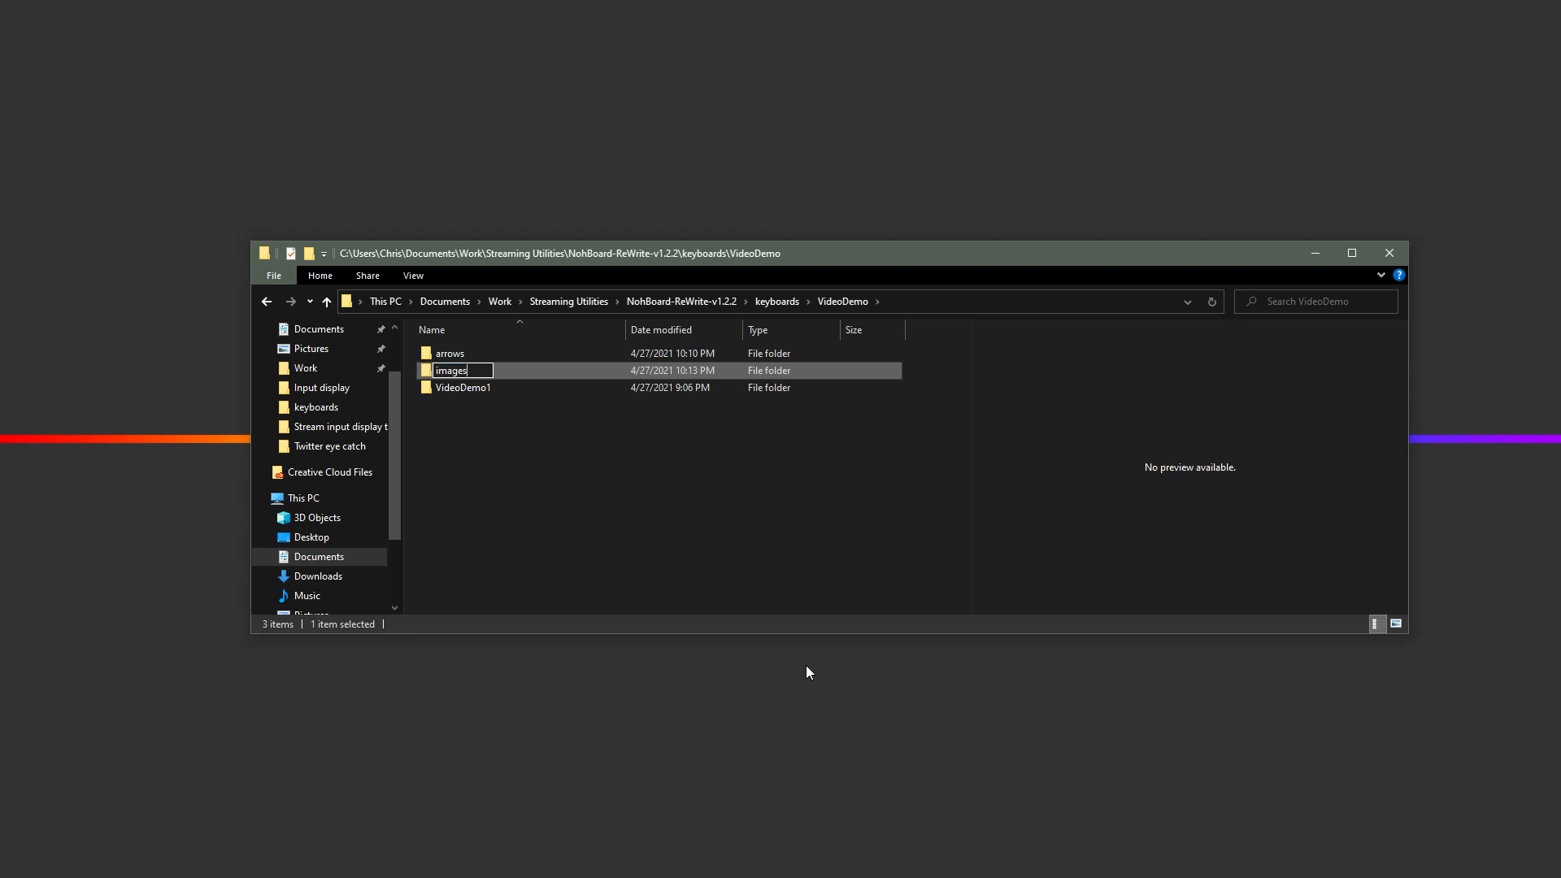
{"action": "key", "text": "Return"}
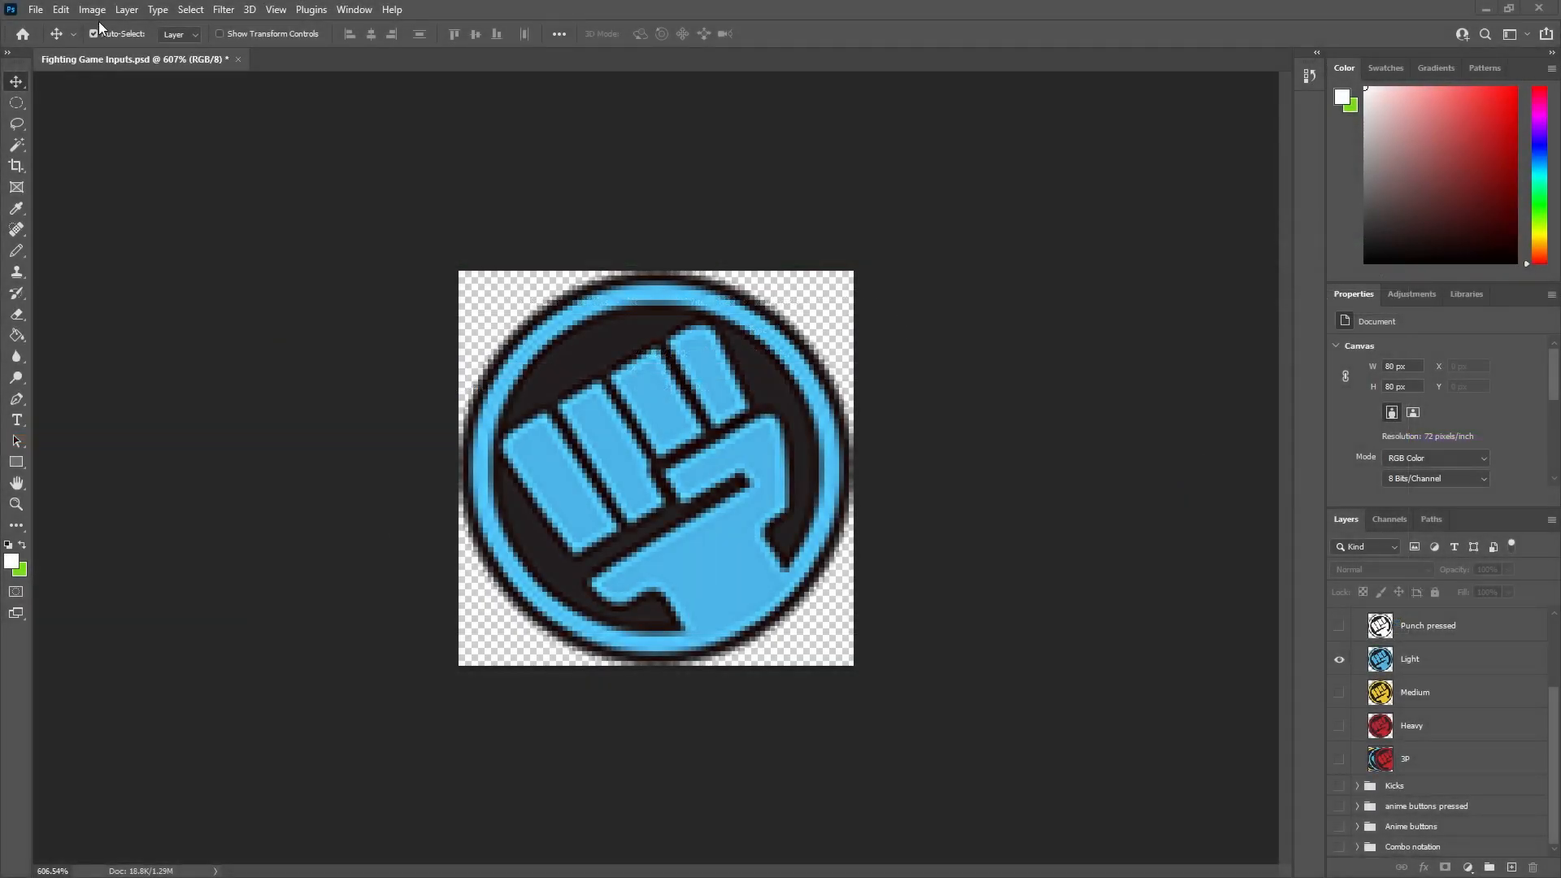
Step: In Photoshop, check the image size of the Fighting Game Inputs.psd document
{"action": "left_click", "coordinate": [92, 9]}
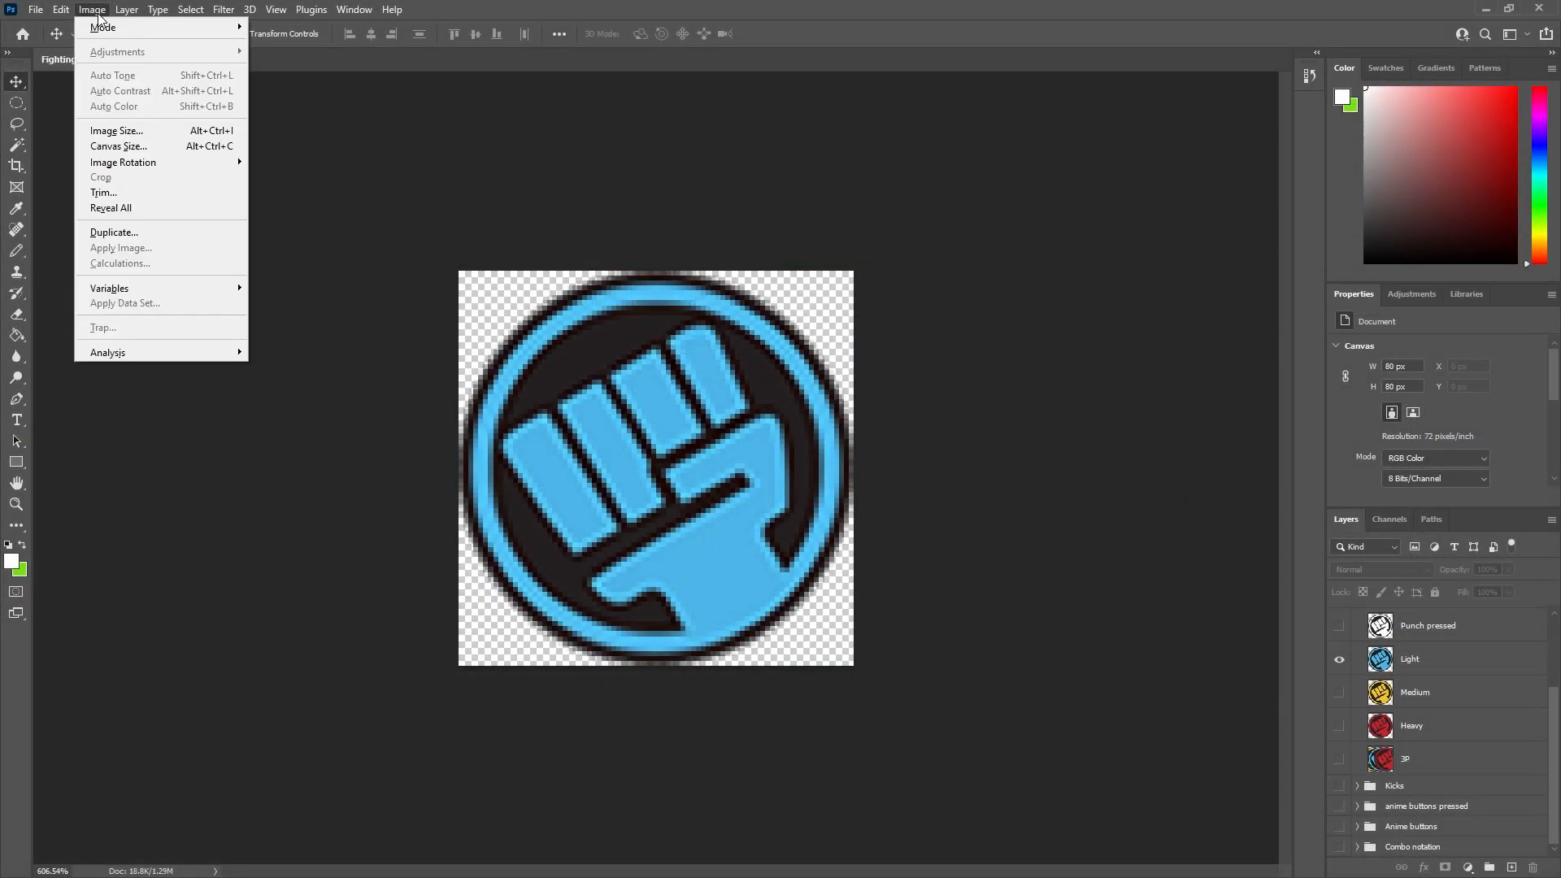
{"action": "left_click", "coordinate": [131, 132]}
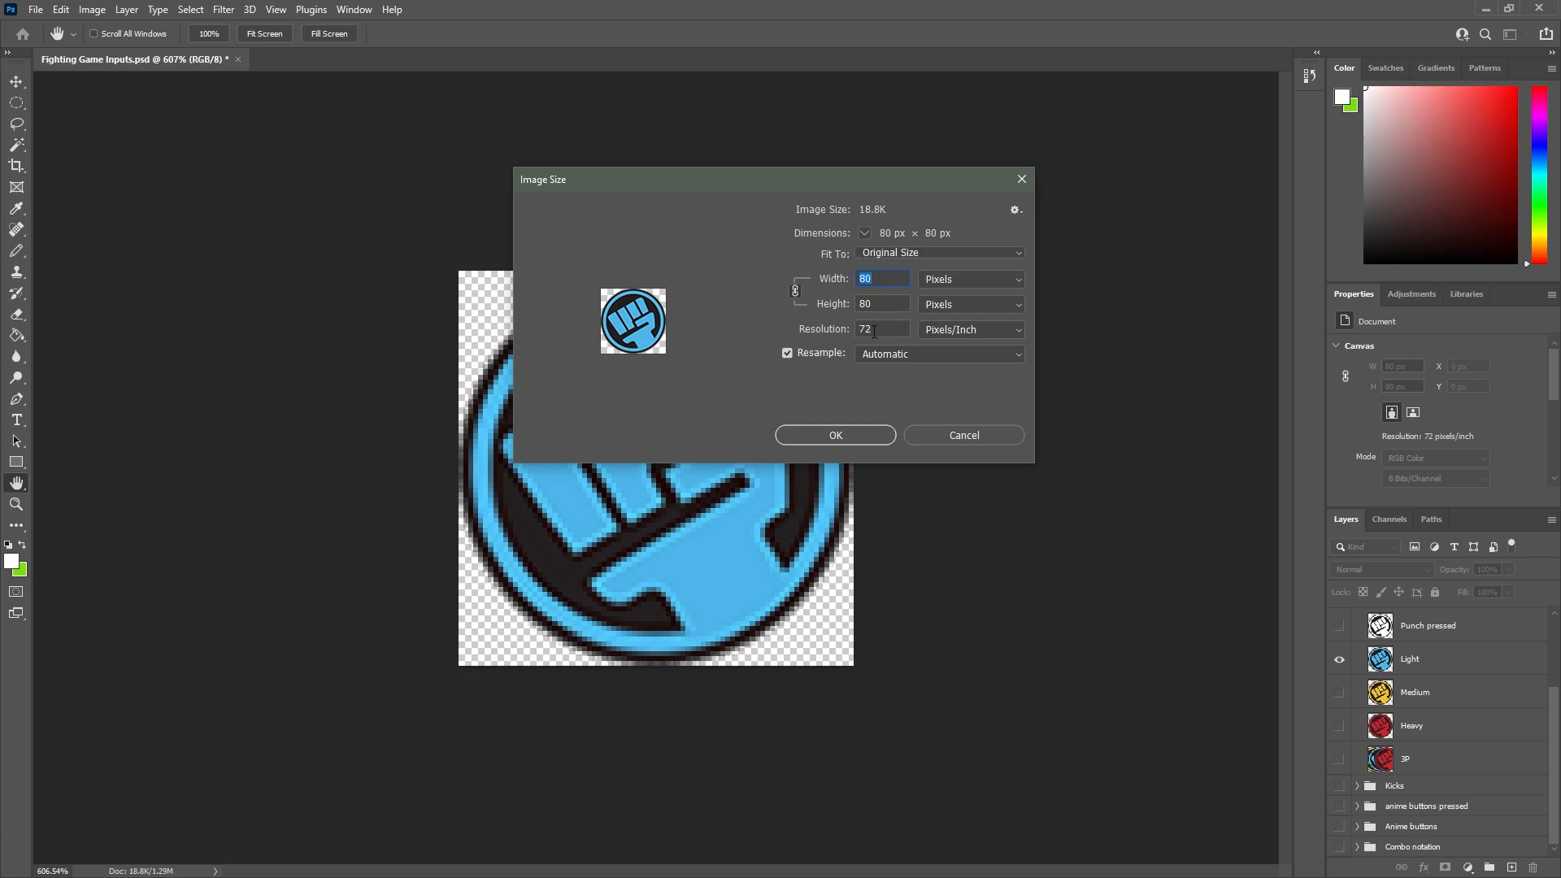
{"action": "left_click", "coordinate": [826, 437]}
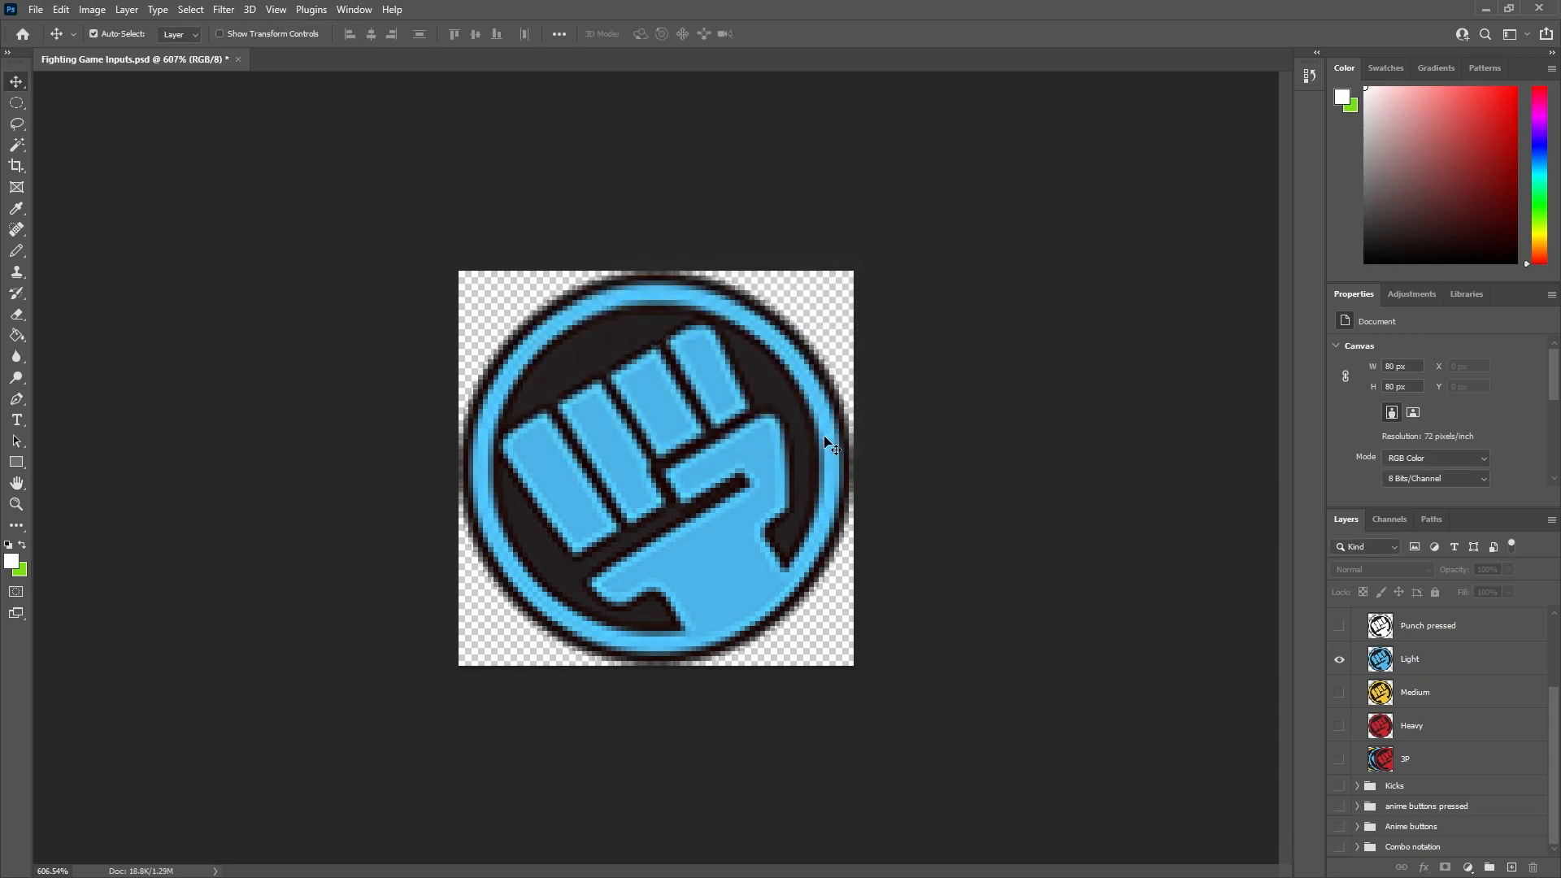
Step: Toggle the Punch pressed layer's visibility to compare the pressed and unpressed versions of the light punch button
{"action": "left_click", "coordinate": [1343, 631]}
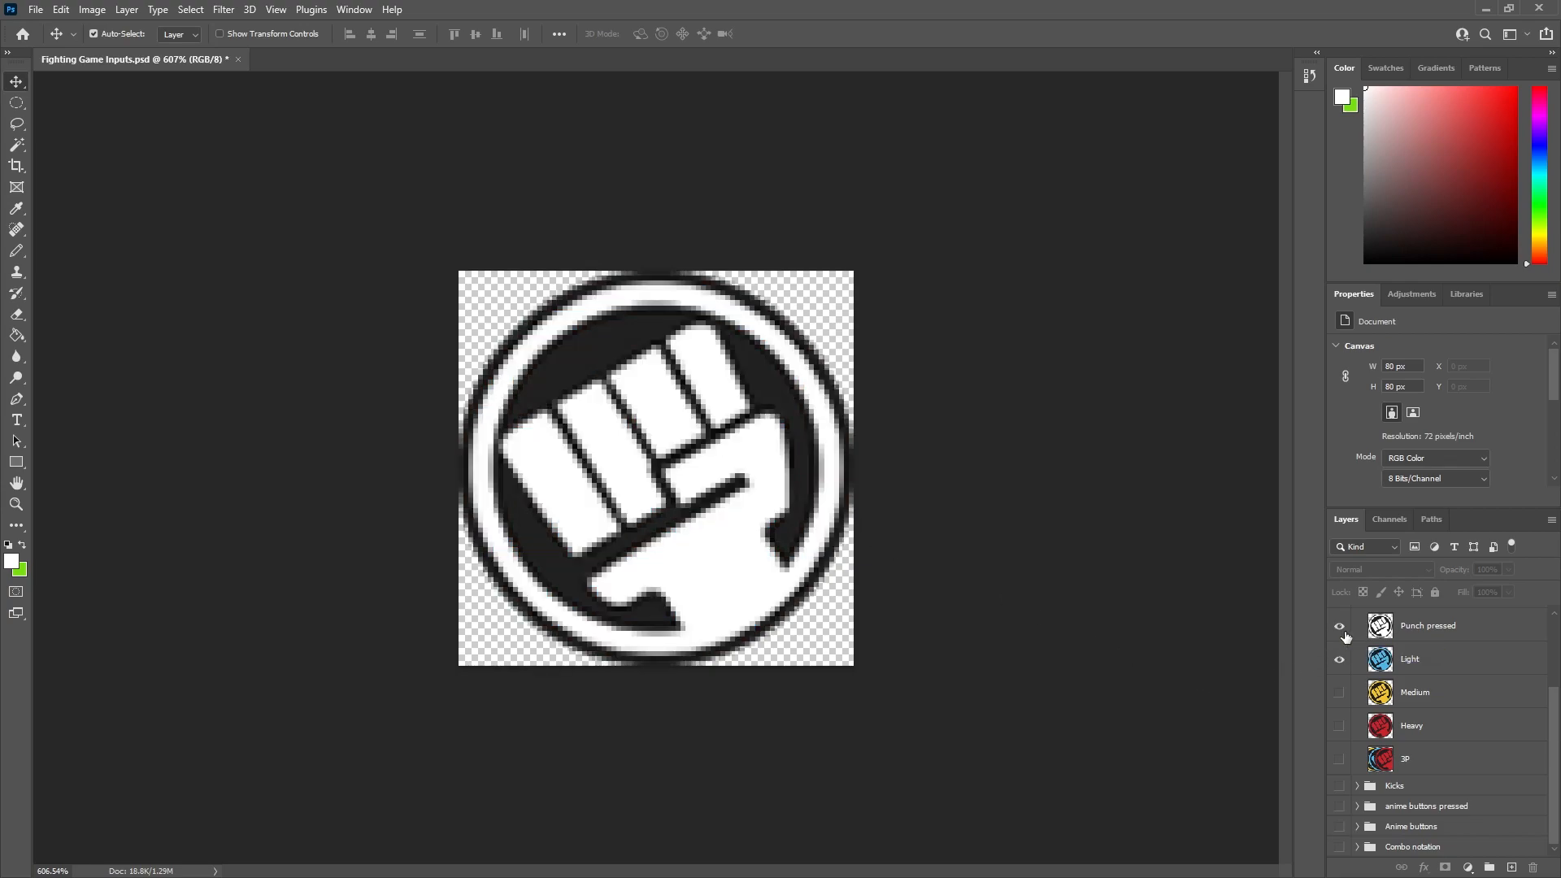
{"action": "left_click", "coordinate": [1344, 632]}
{"action": "left_click", "coordinate": [1344, 633]}
{"action": "left_click", "coordinate": [1344, 632]}
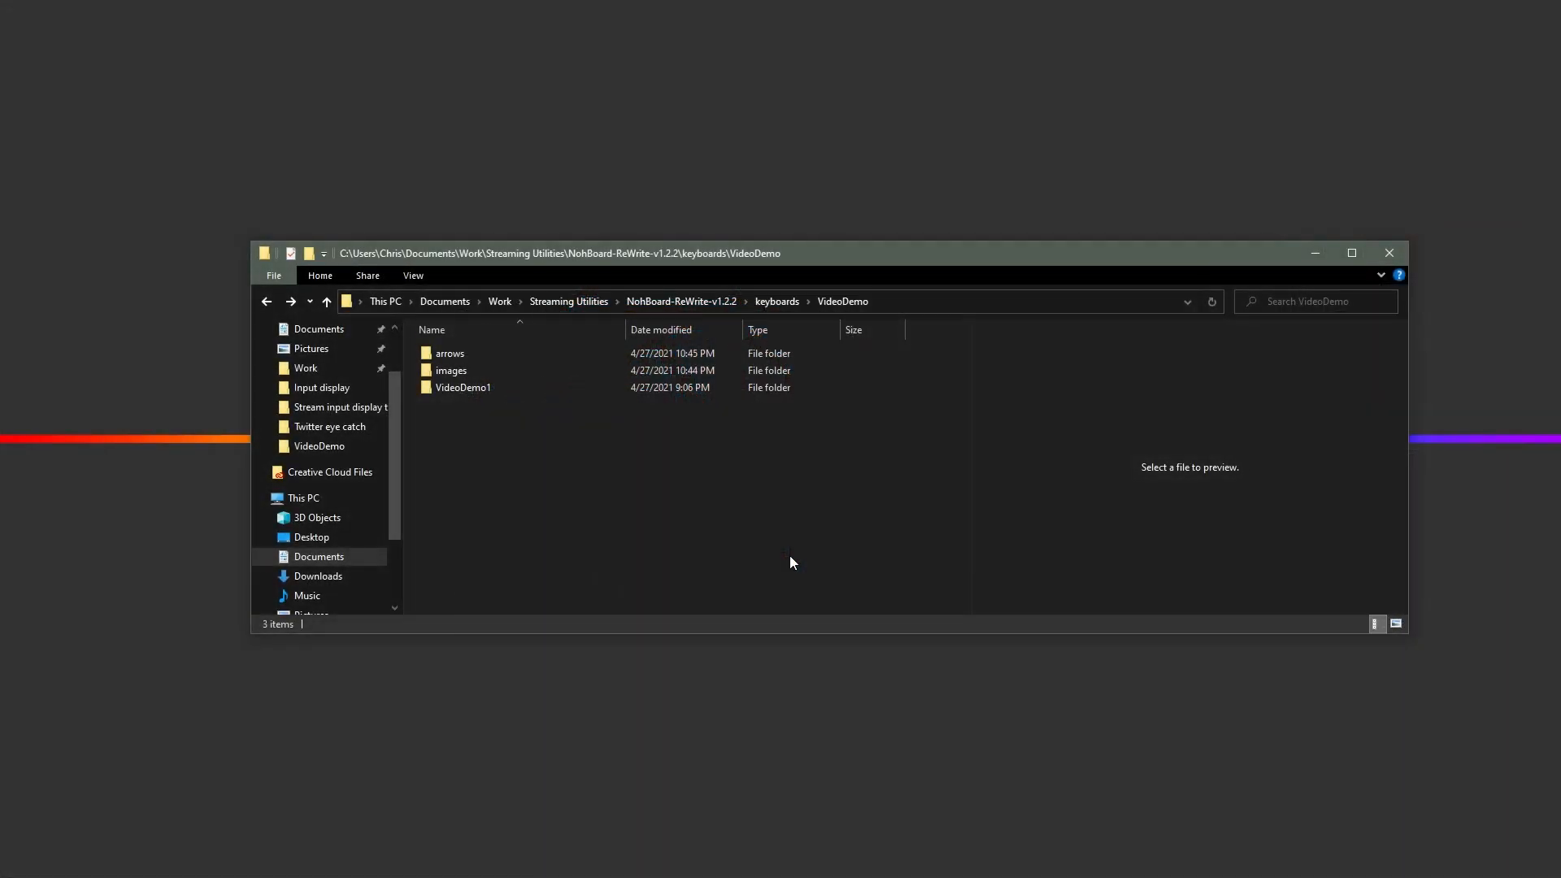
Step: In File Explorer, delete the arrows folder from the VideoDemo keyboards folder
{"action": "right_click", "coordinate": [451, 358]}
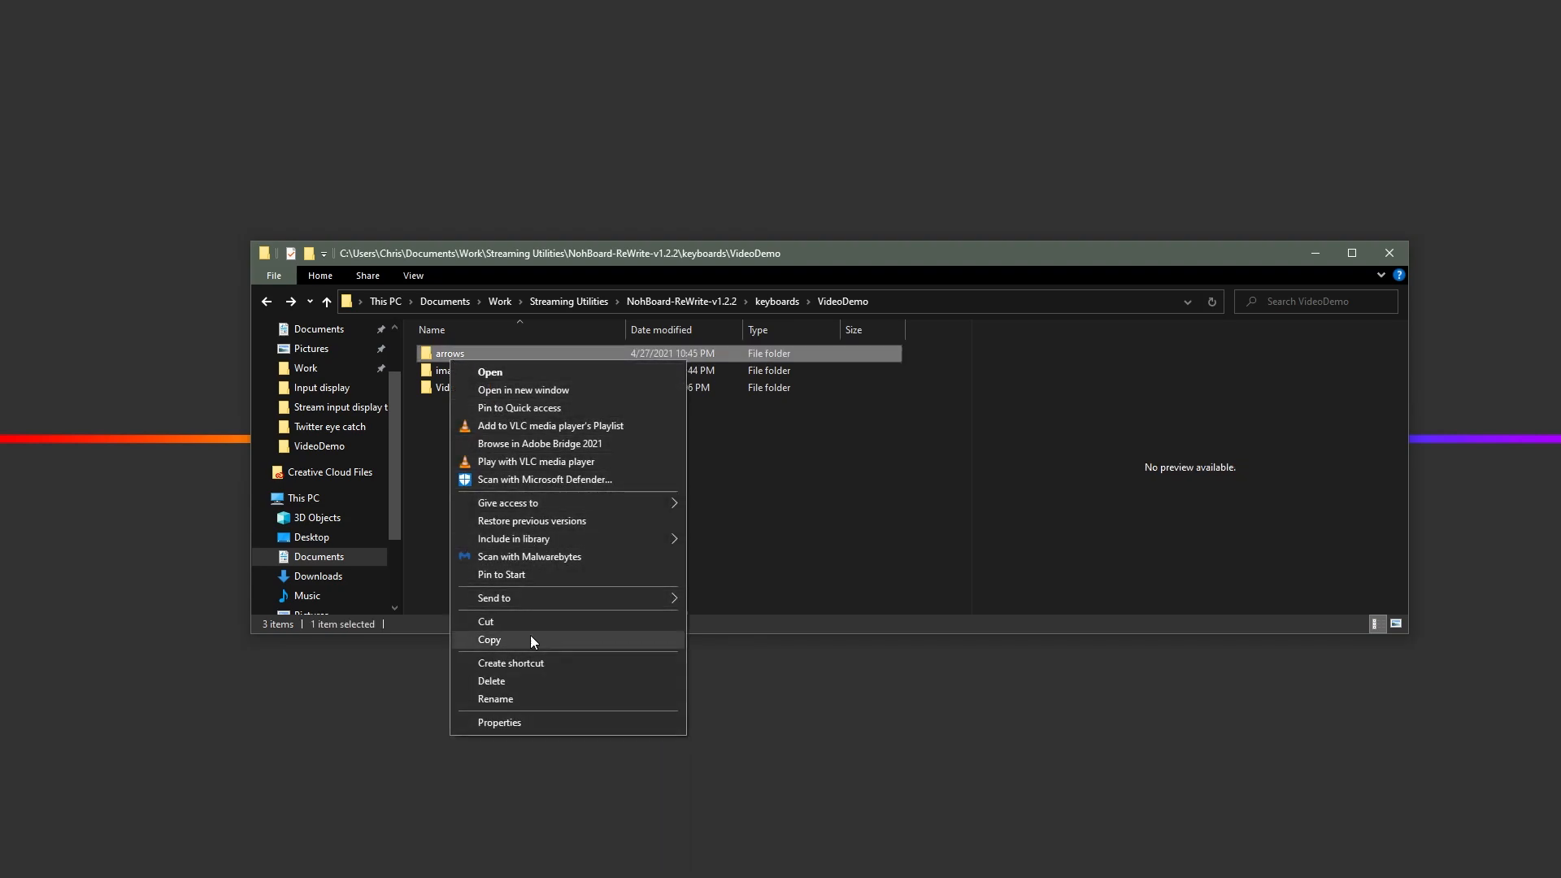
{"action": "left_click", "coordinate": [523, 680]}
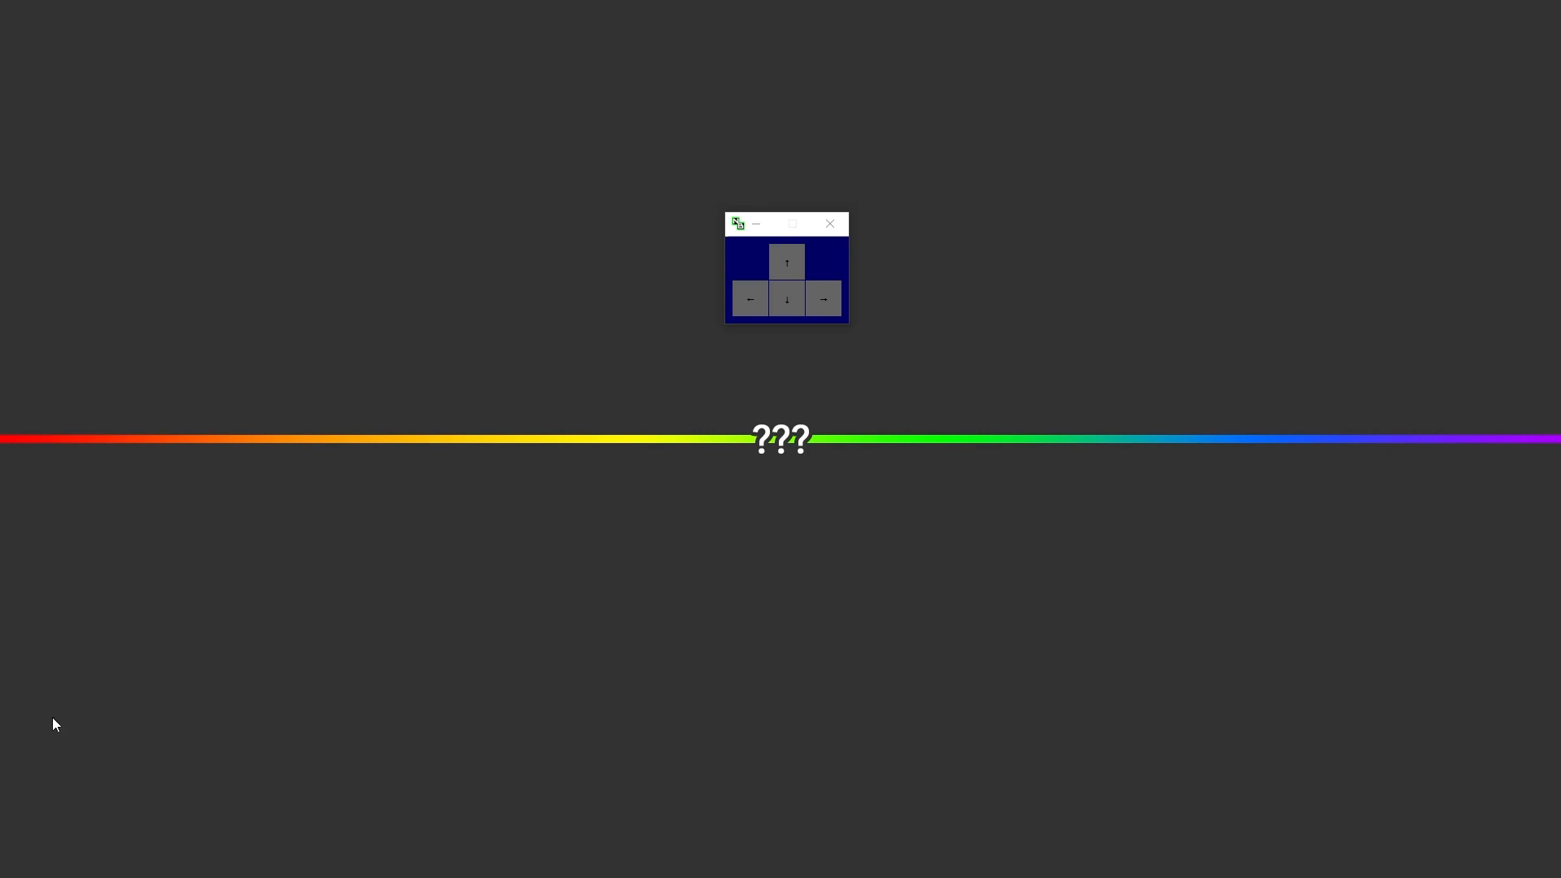
Step: In NohBoard, start editing the arrows layout and enlarge the keyboard window to roughly three times its width
{"action": "right_click", "coordinate": [829, 264]}
{"action": "left_click", "coordinate": [845, 313]}
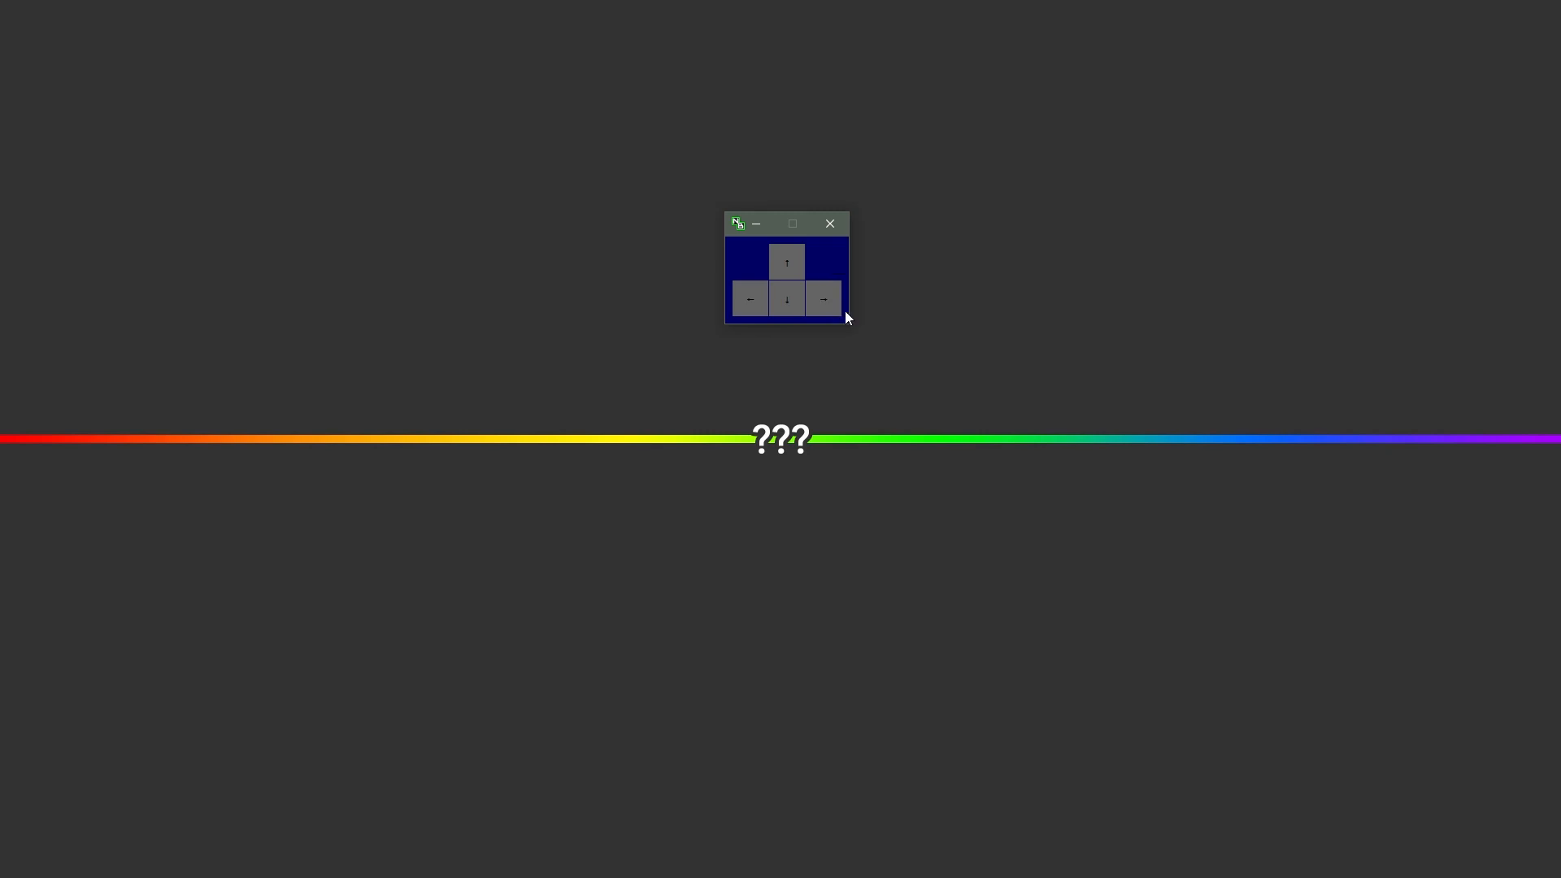
{"action": "left_click_drag", "start_coordinate": [848, 322], "coordinate": [1127, 507]}
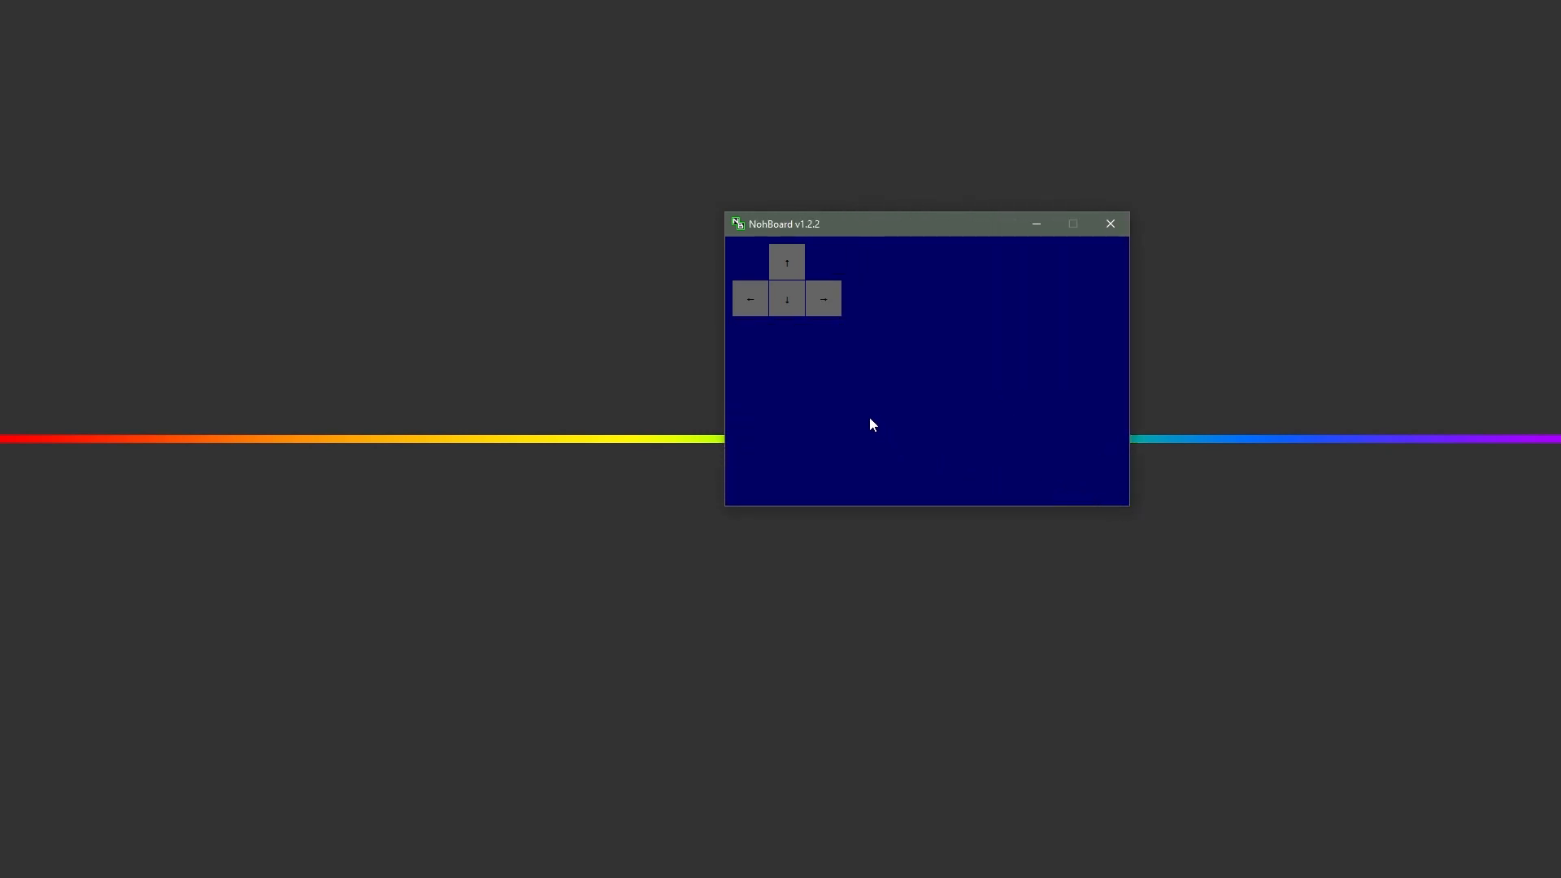
Step: Remove the right, down, left and up arrow key elements from the layout
{"action": "right_click", "coordinate": [821, 300]}
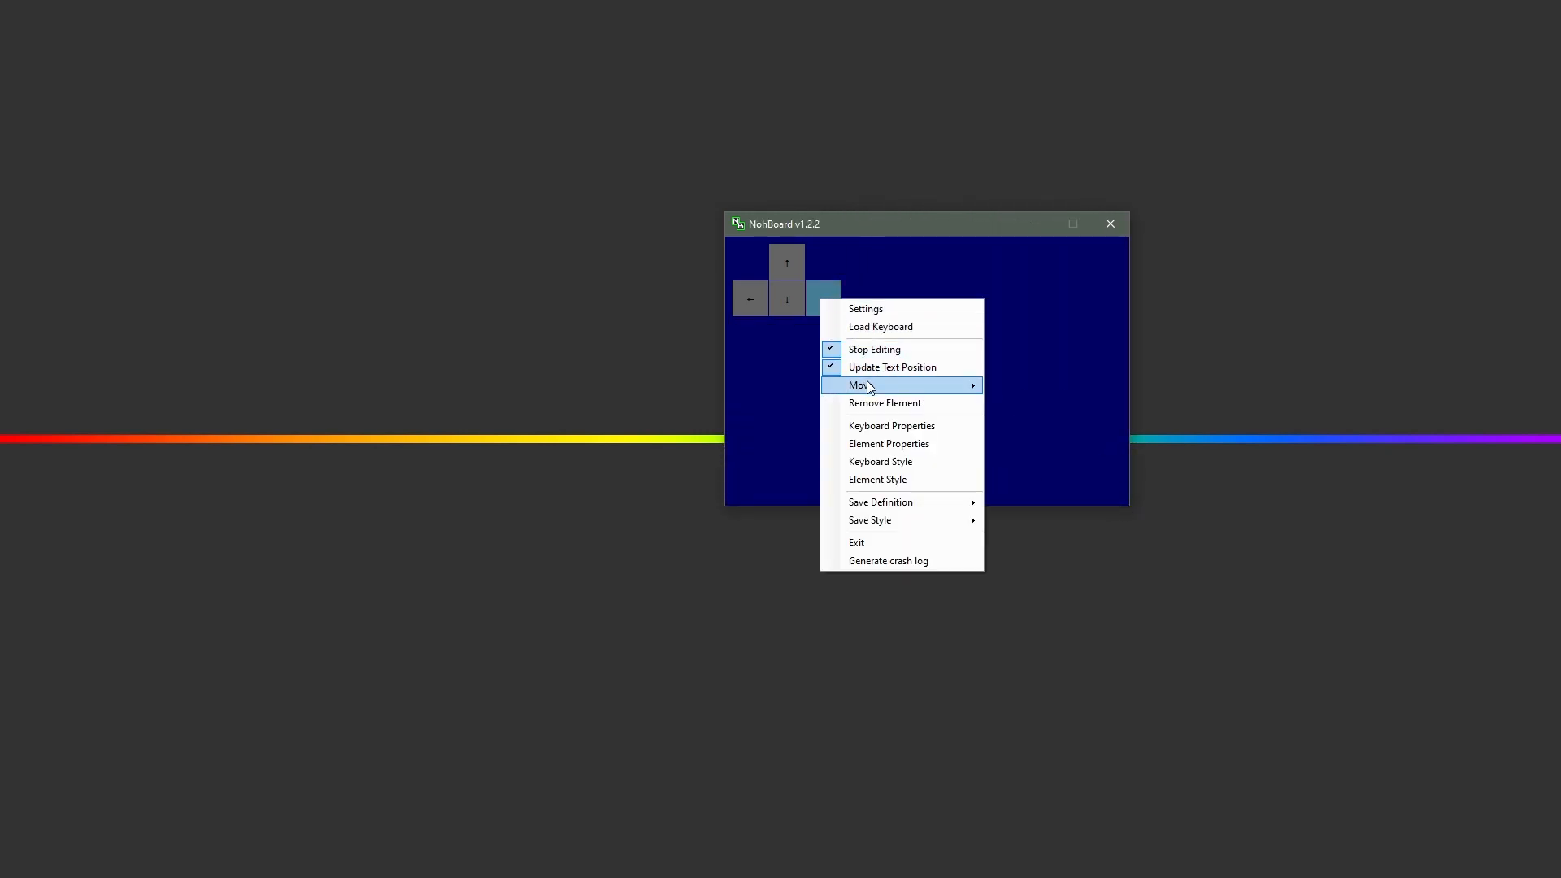
{"action": "left_click", "coordinate": [876, 411]}
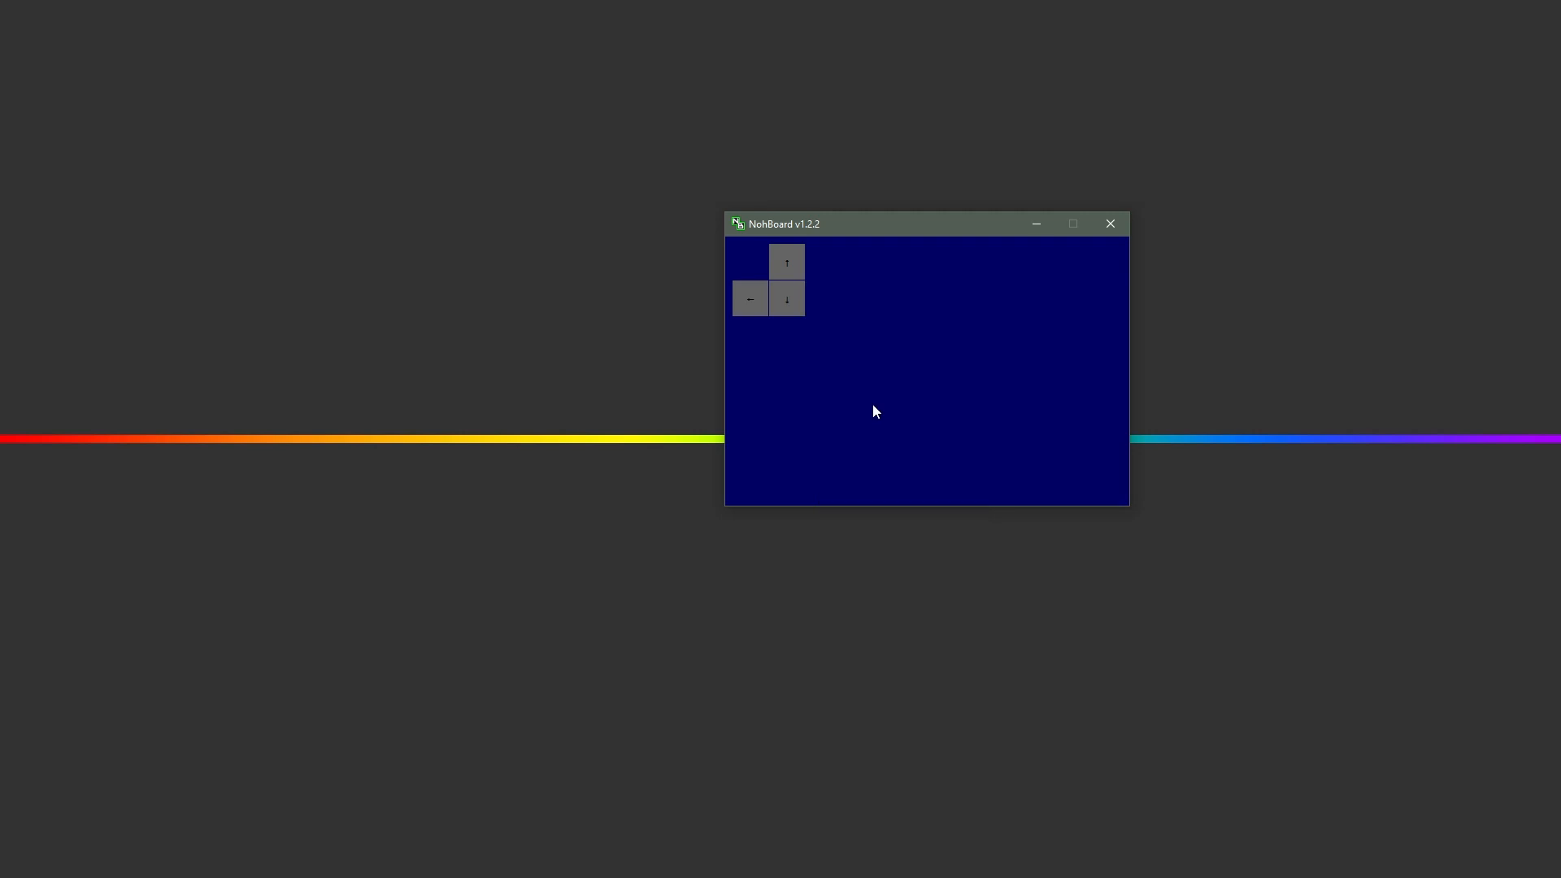
{"action": "right_click", "coordinate": [785, 299]}
{"action": "left_click", "coordinate": [821, 404]}
{"action": "right_click", "coordinate": [752, 302]}
{"action": "left_click", "coordinate": [792, 404]}
{"action": "right_click", "coordinate": [786, 264]}
{"action": "left_click", "coordinate": [846, 374]}
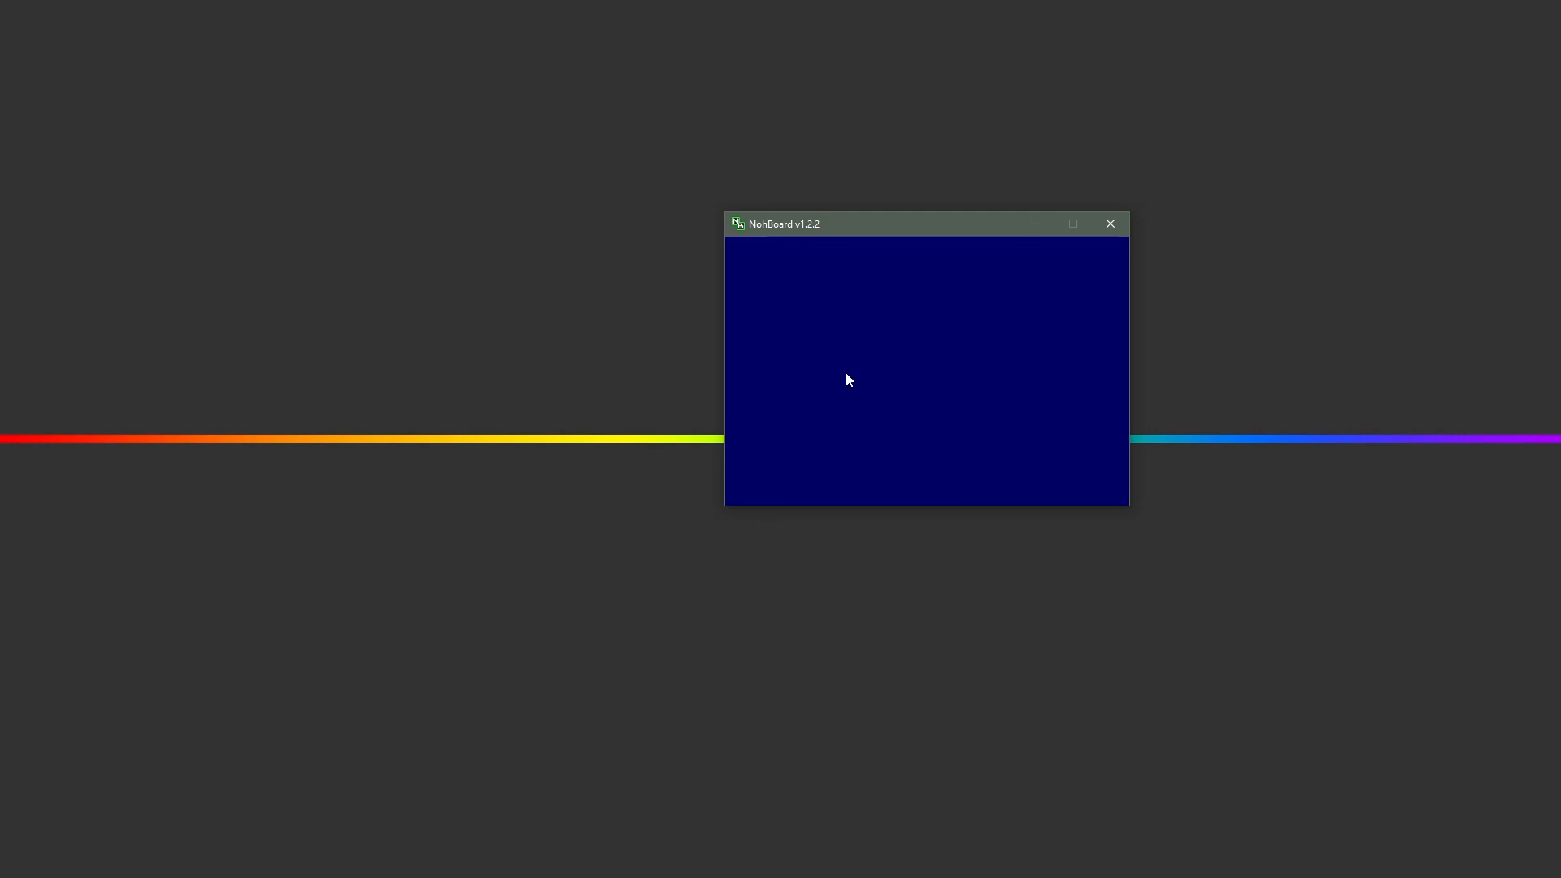
Step: Set the keyboard background color to pure blue by changing its blue value to 255 in the keyboard style
{"action": "right_click", "coordinate": [930, 374]}
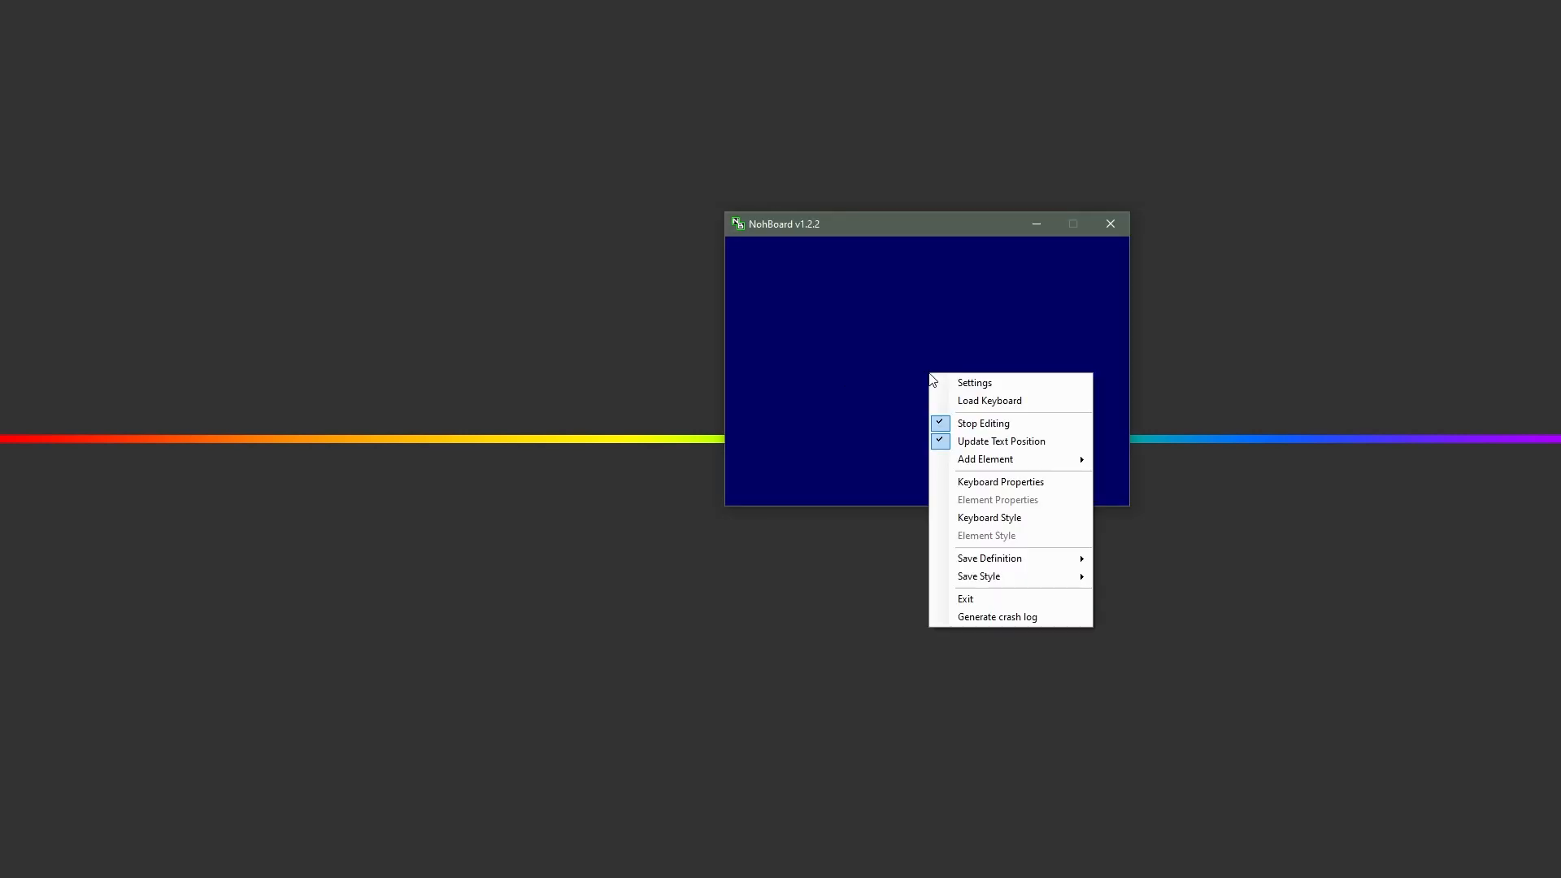
{"action": "left_click", "coordinate": [993, 518]}
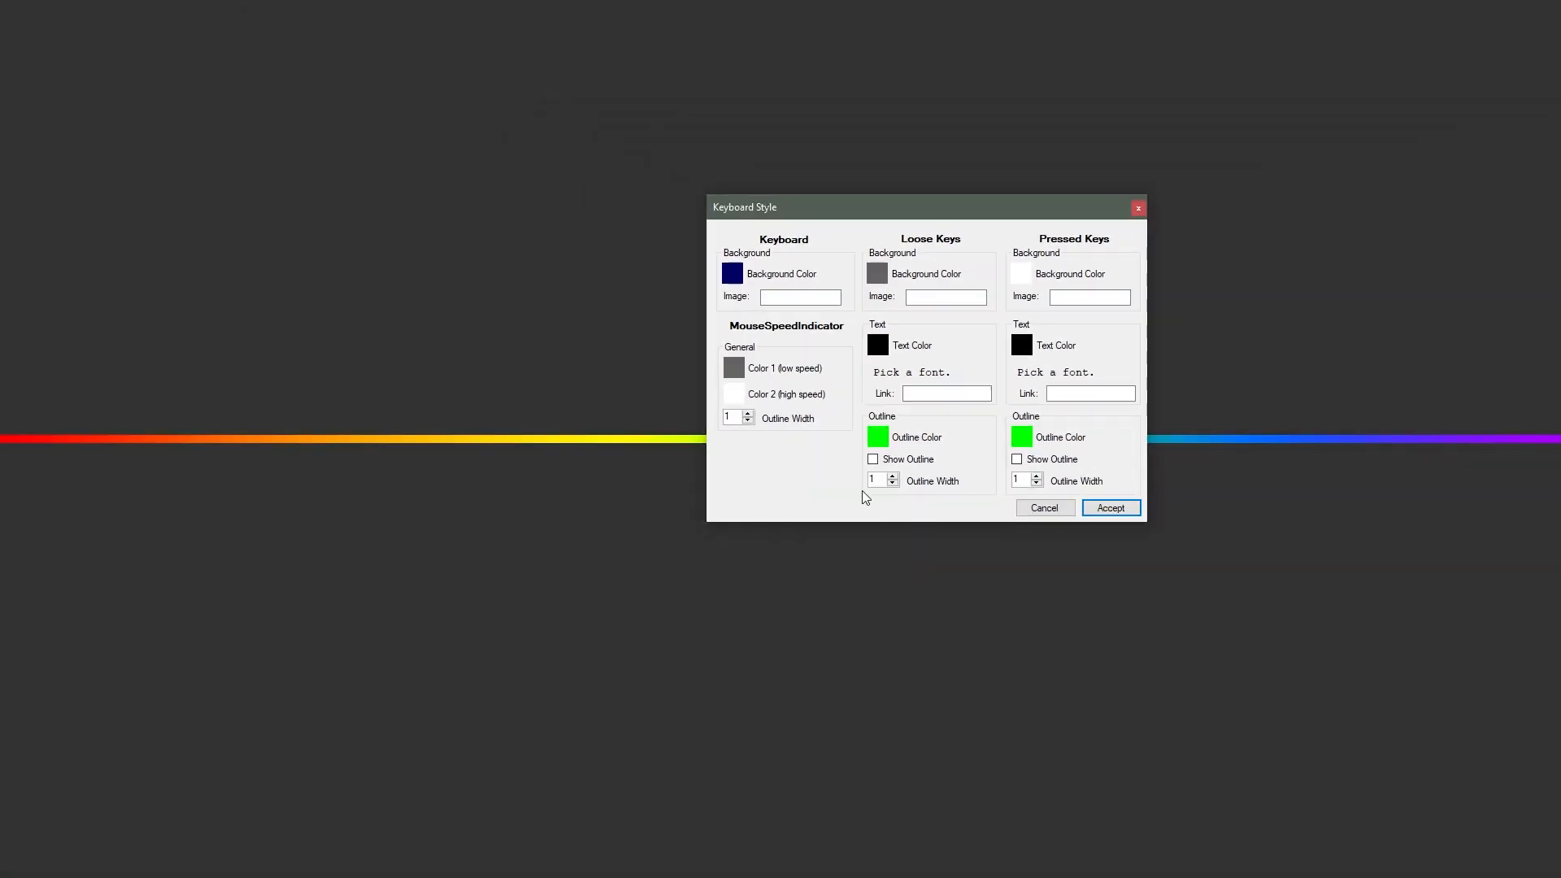
{"action": "left_click", "coordinate": [415, 397]}
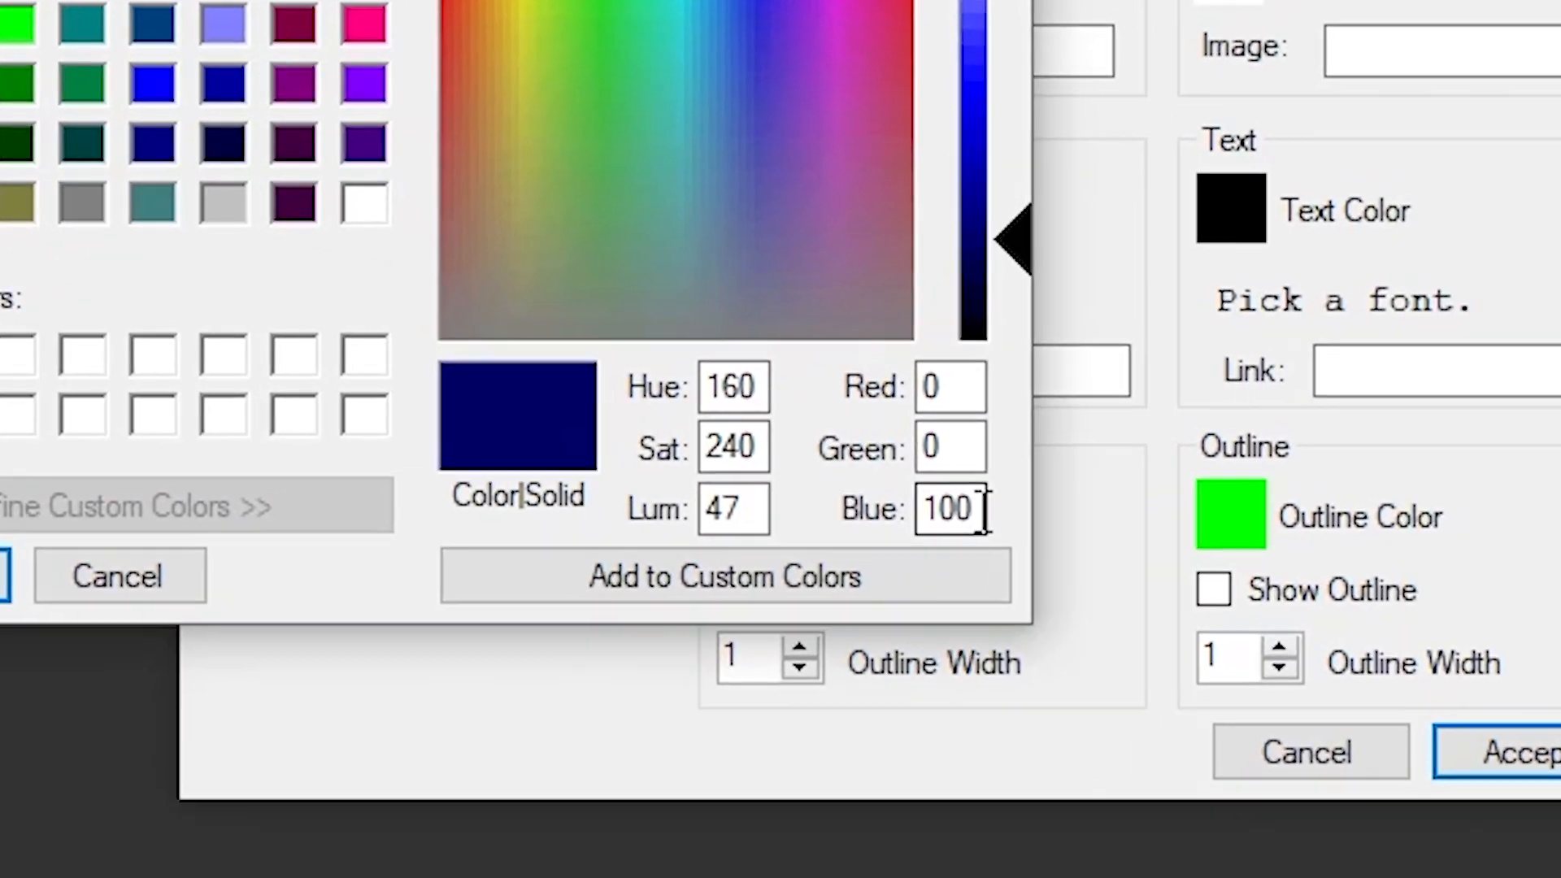
{"action": "left_click_drag", "start_coordinate": [947, 436], "coordinate": [896, 439]}
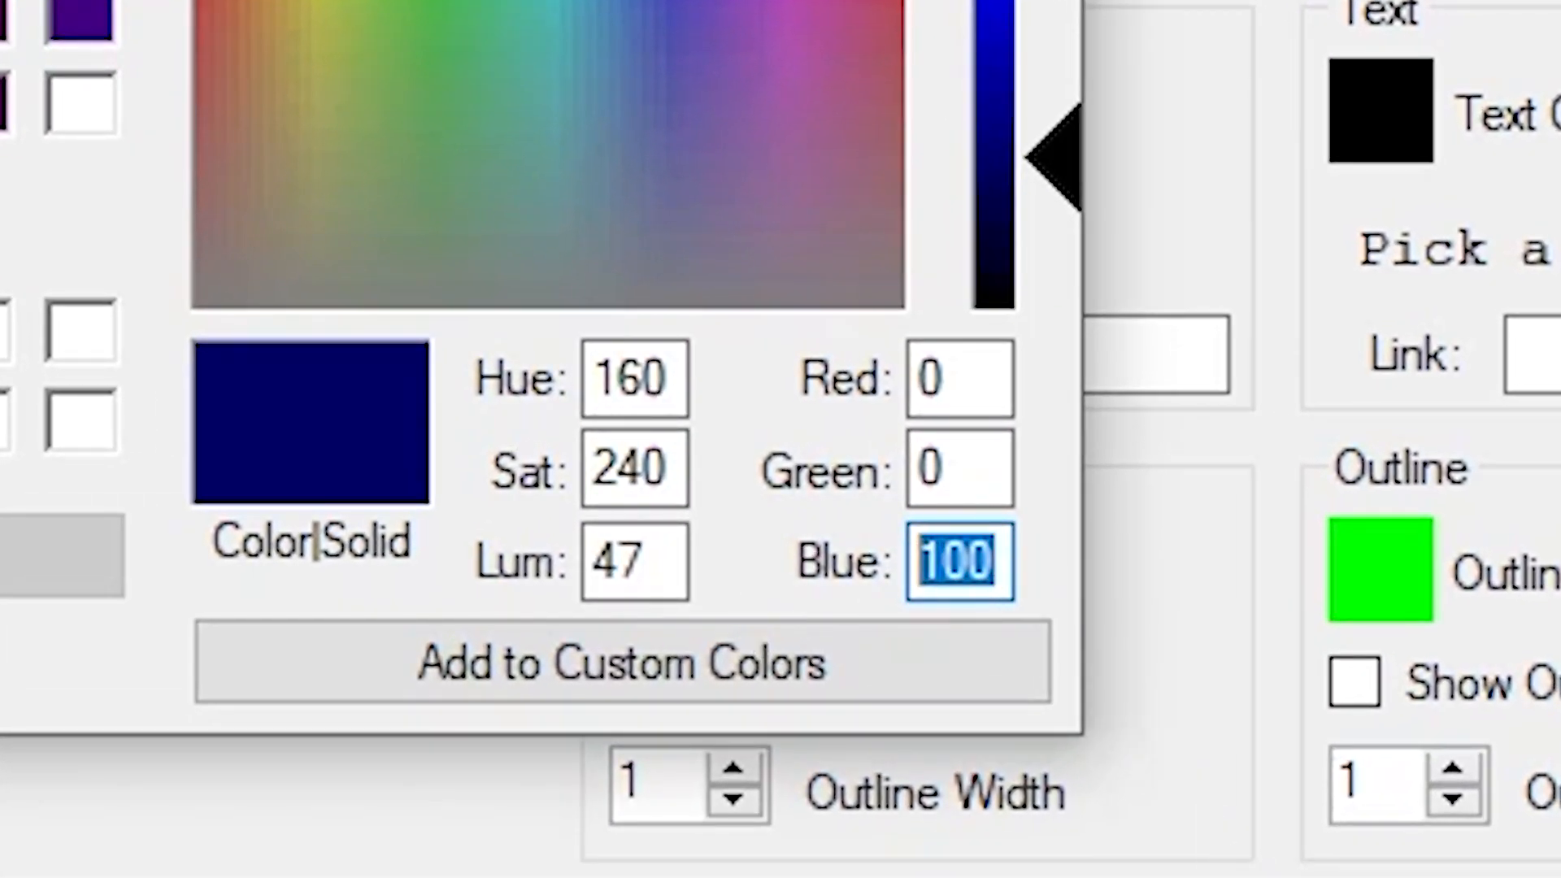
{"action": "type", "text": "255"}
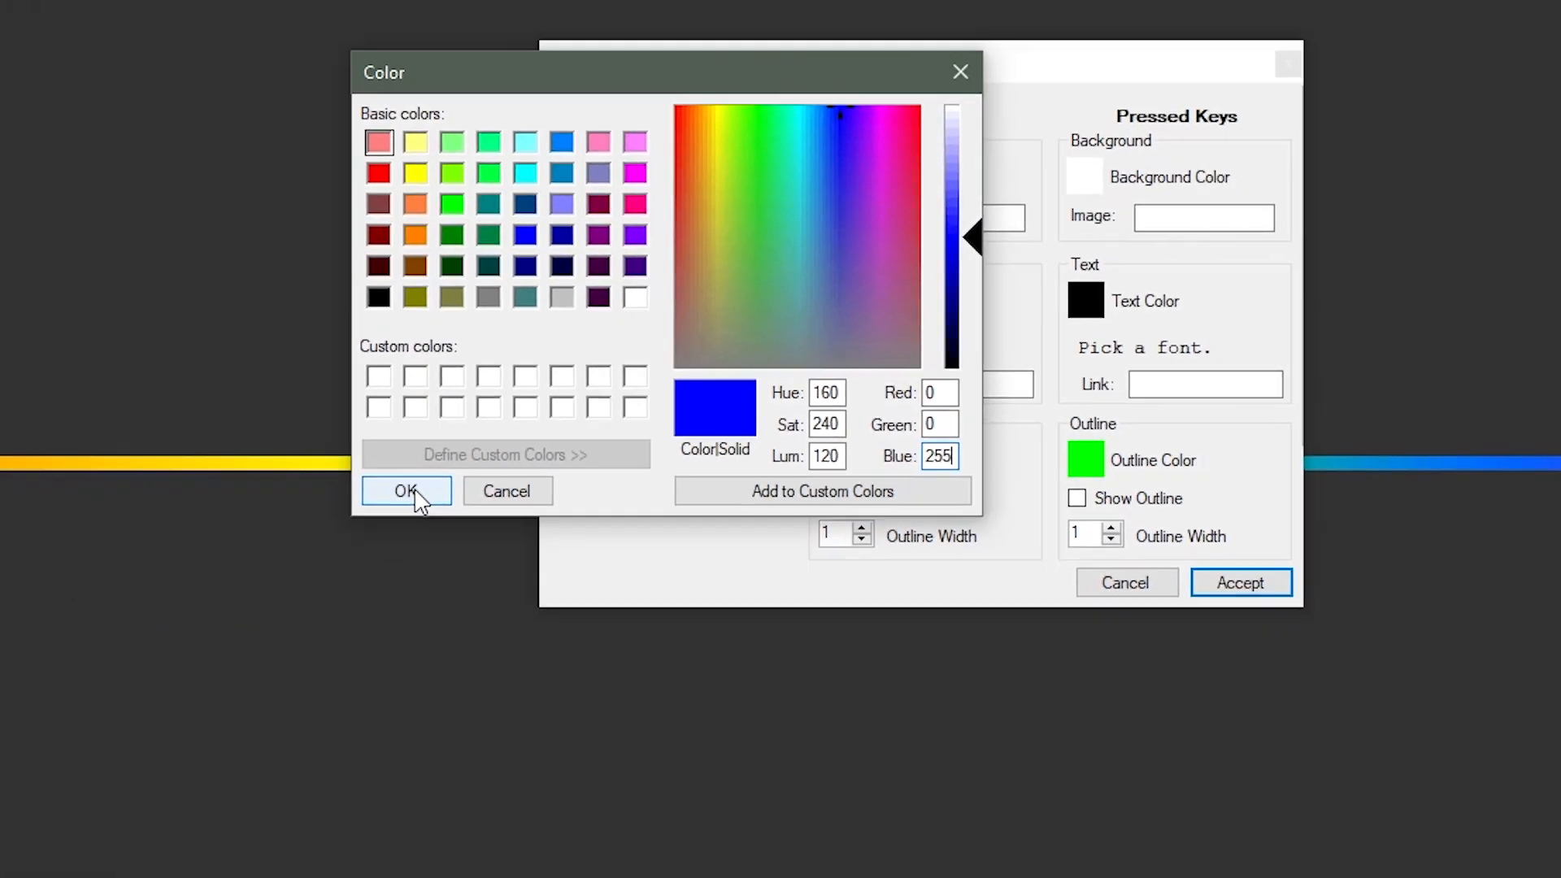
{"action": "left_click", "coordinate": [415, 491]}
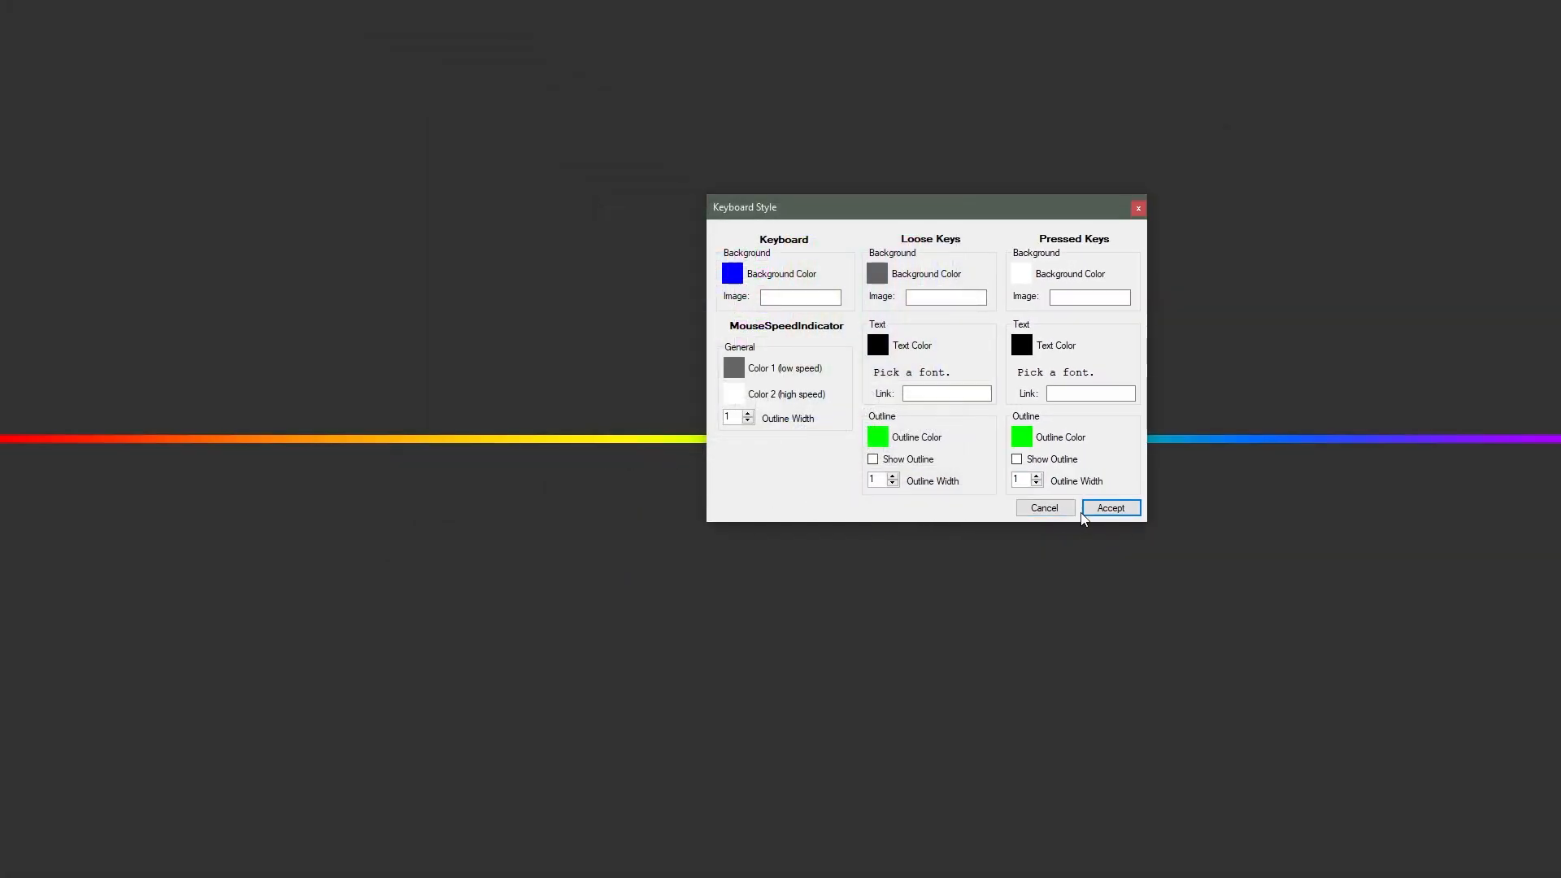
{"action": "left_click", "coordinate": [1107, 508]}
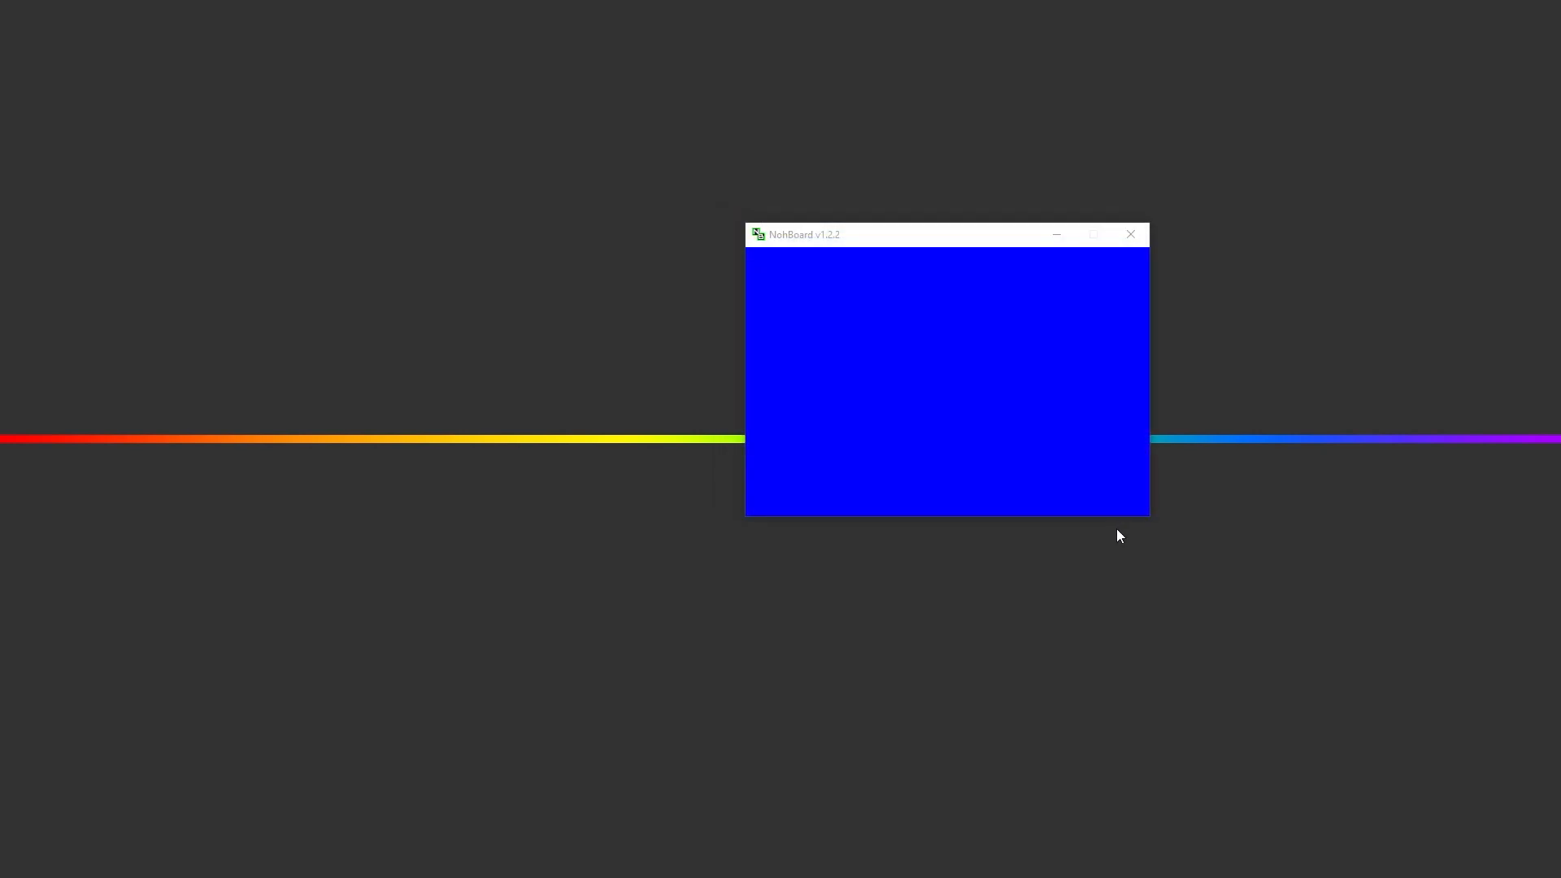
Step: Save the emptied, enlarged layout to its current keyboard definition
{"action": "right_click", "coordinate": [956, 436]}
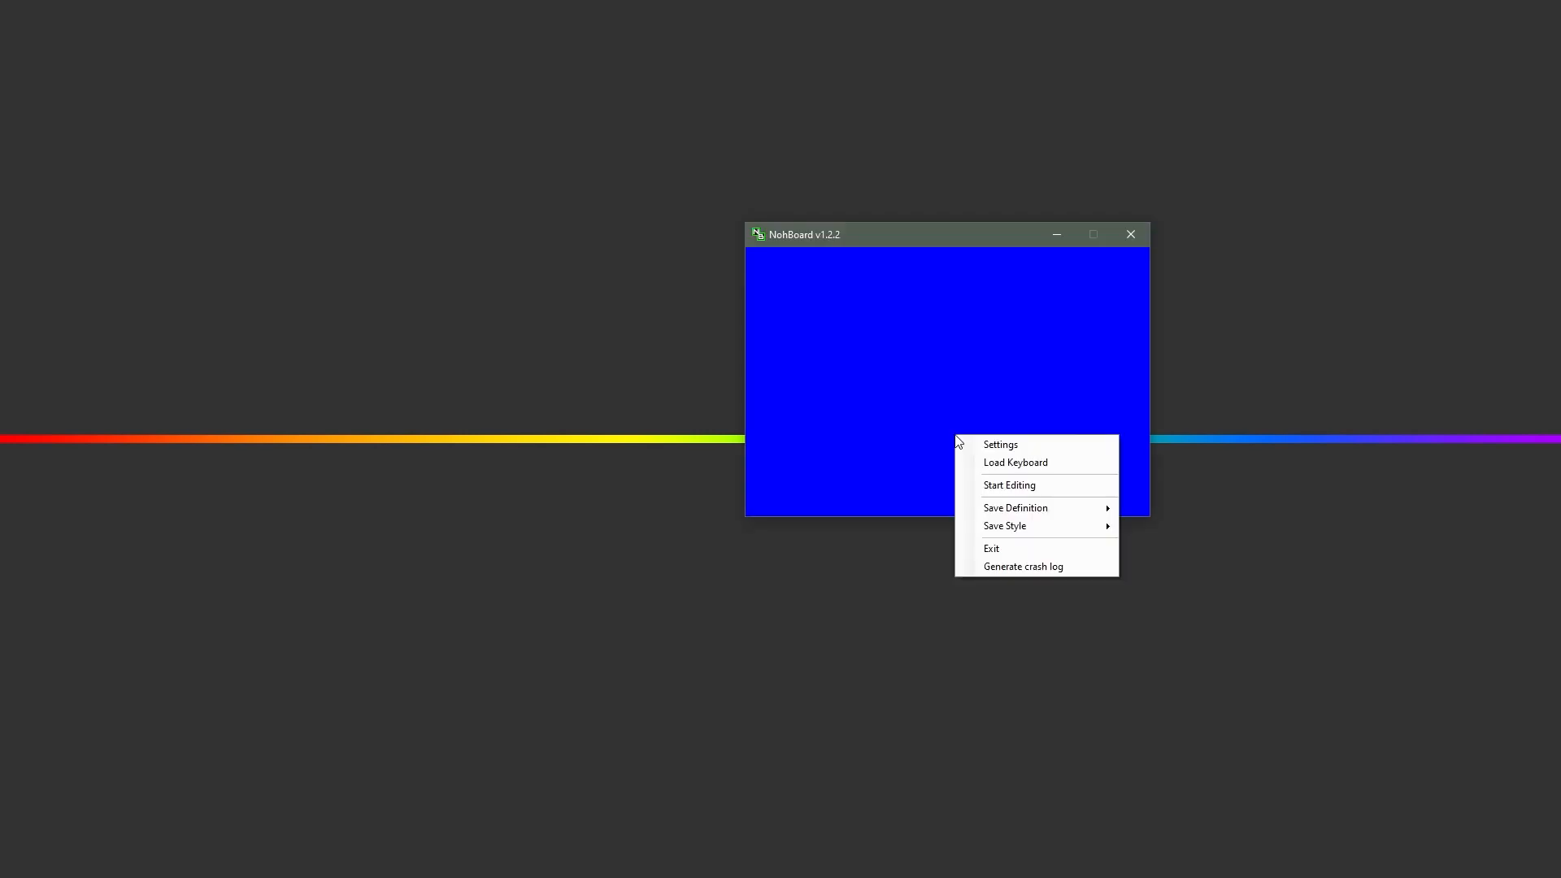
{"action": "mouse_move", "coordinate": [1000, 510]}
{"action": "left_click", "coordinate": [1143, 506]}
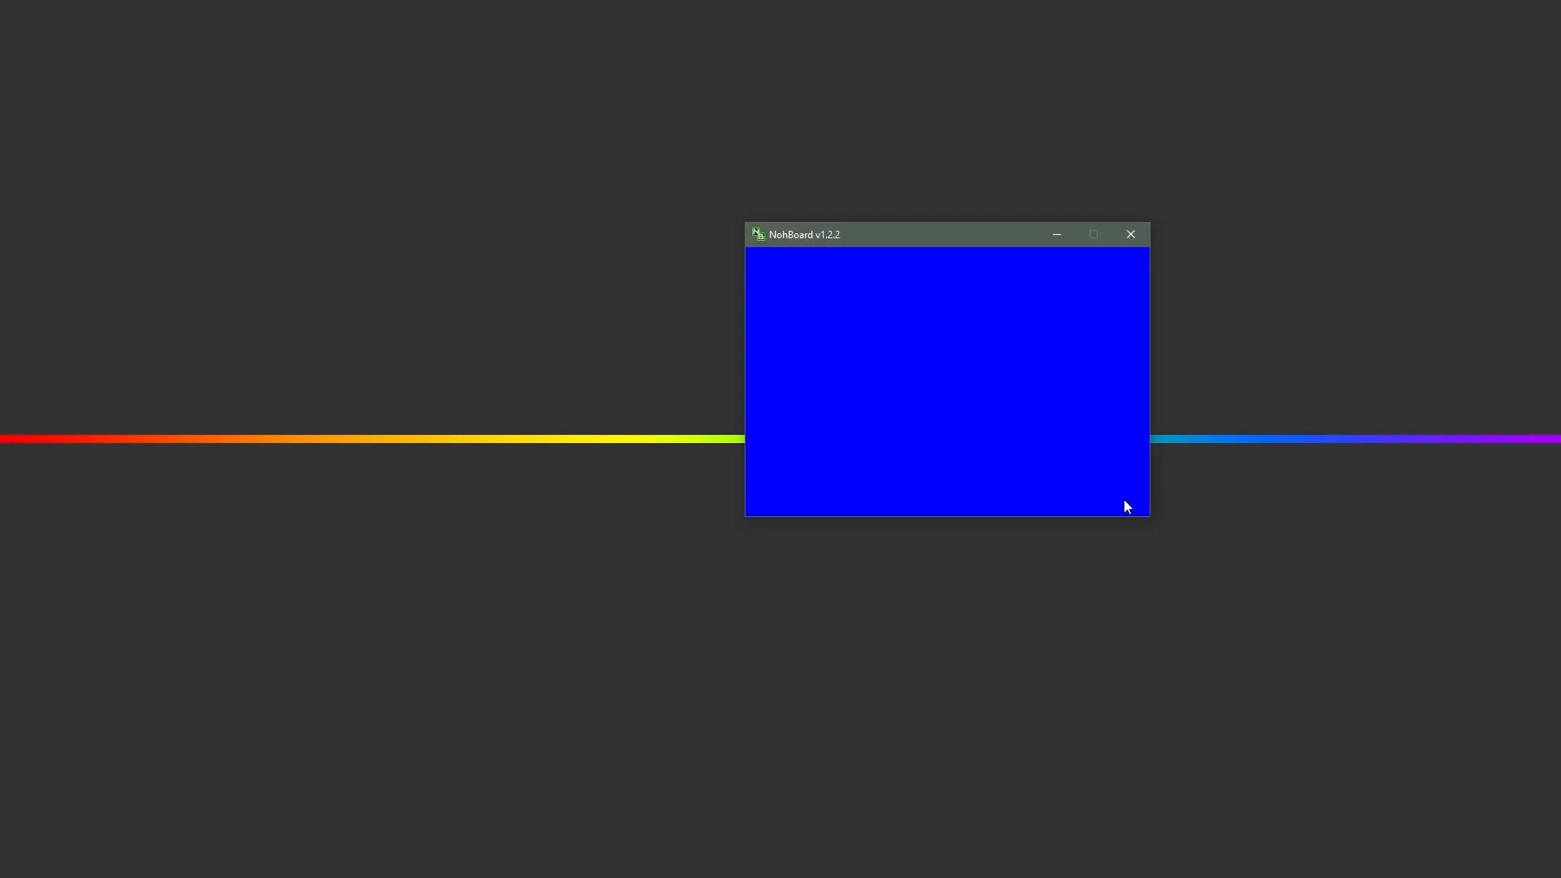
Step: Save the keyboard style as a global style named VideoDemo1
{"action": "right_click", "coordinate": [946, 432]}
{"action": "mouse_move", "coordinate": [1062, 523]}
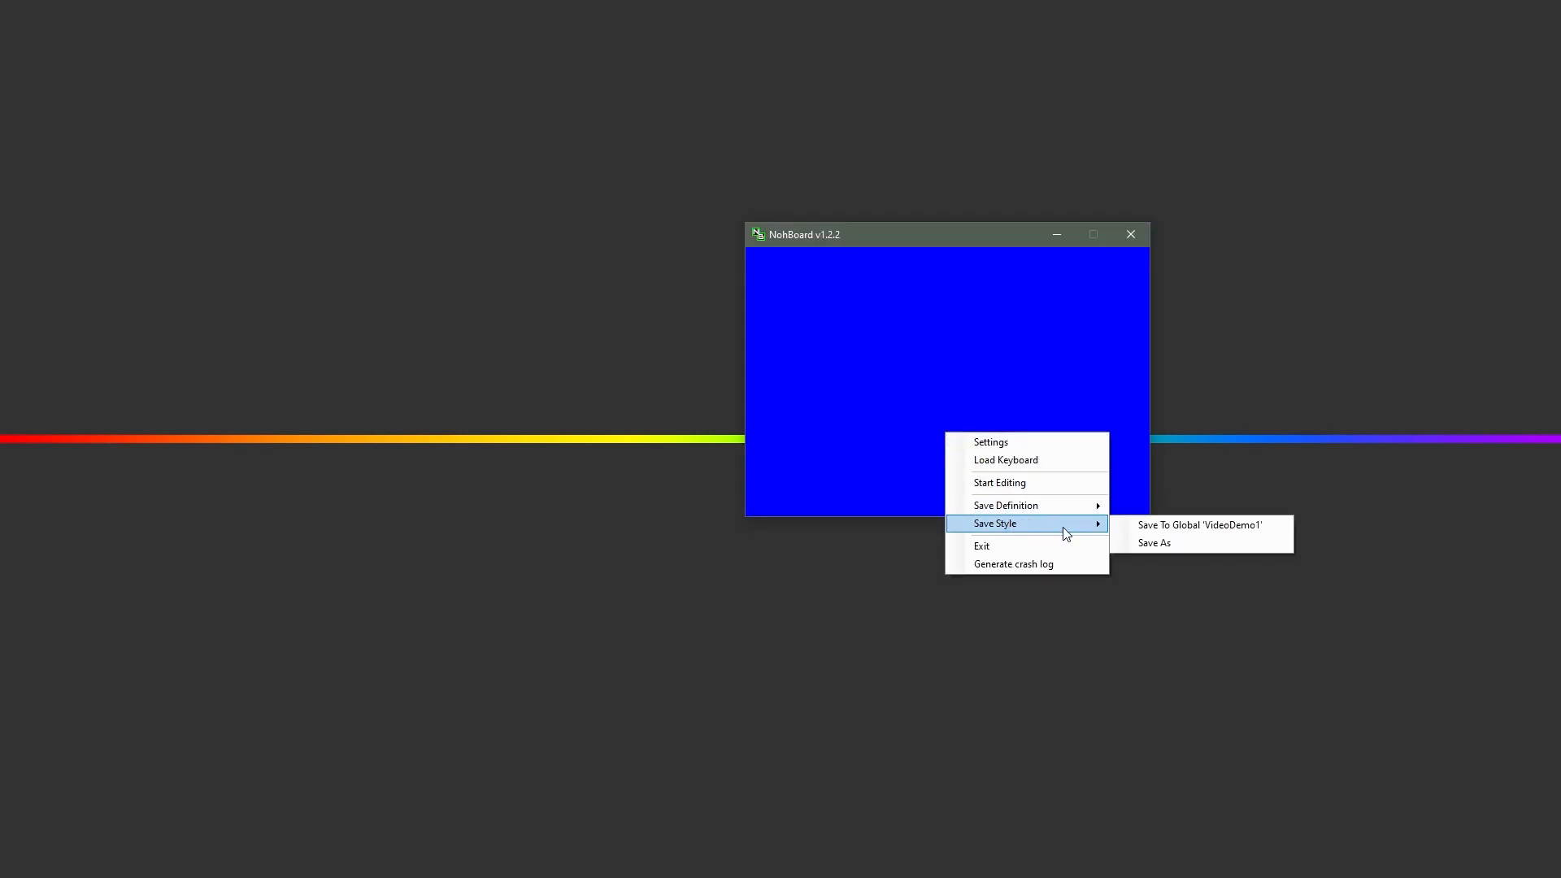
{"action": "left_click", "coordinate": [1158, 548]}
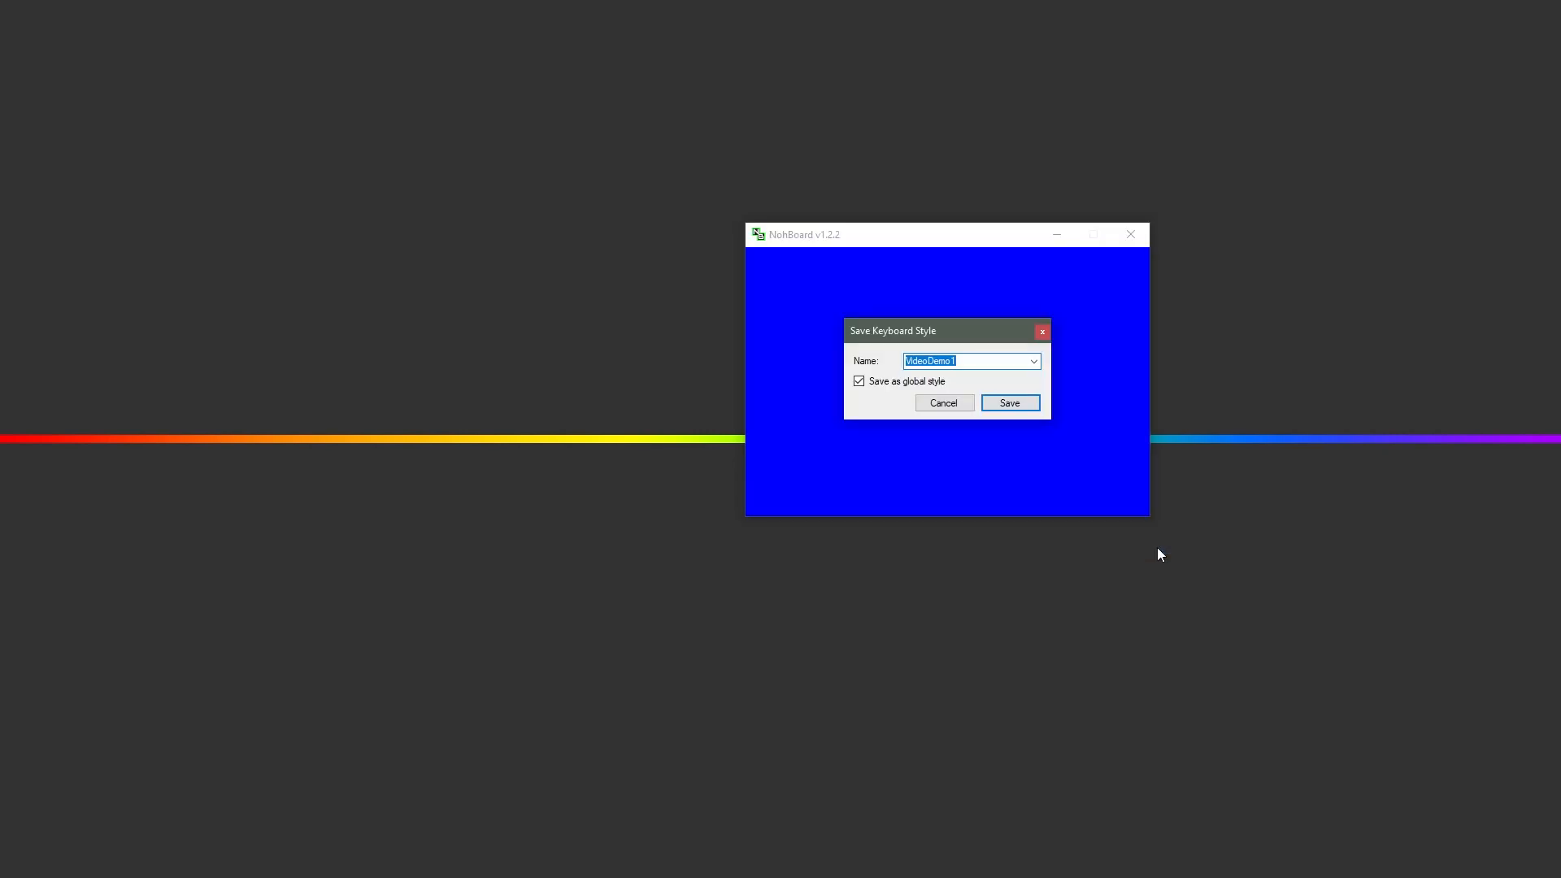
{"action": "left_click", "coordinate": [859, 382]}
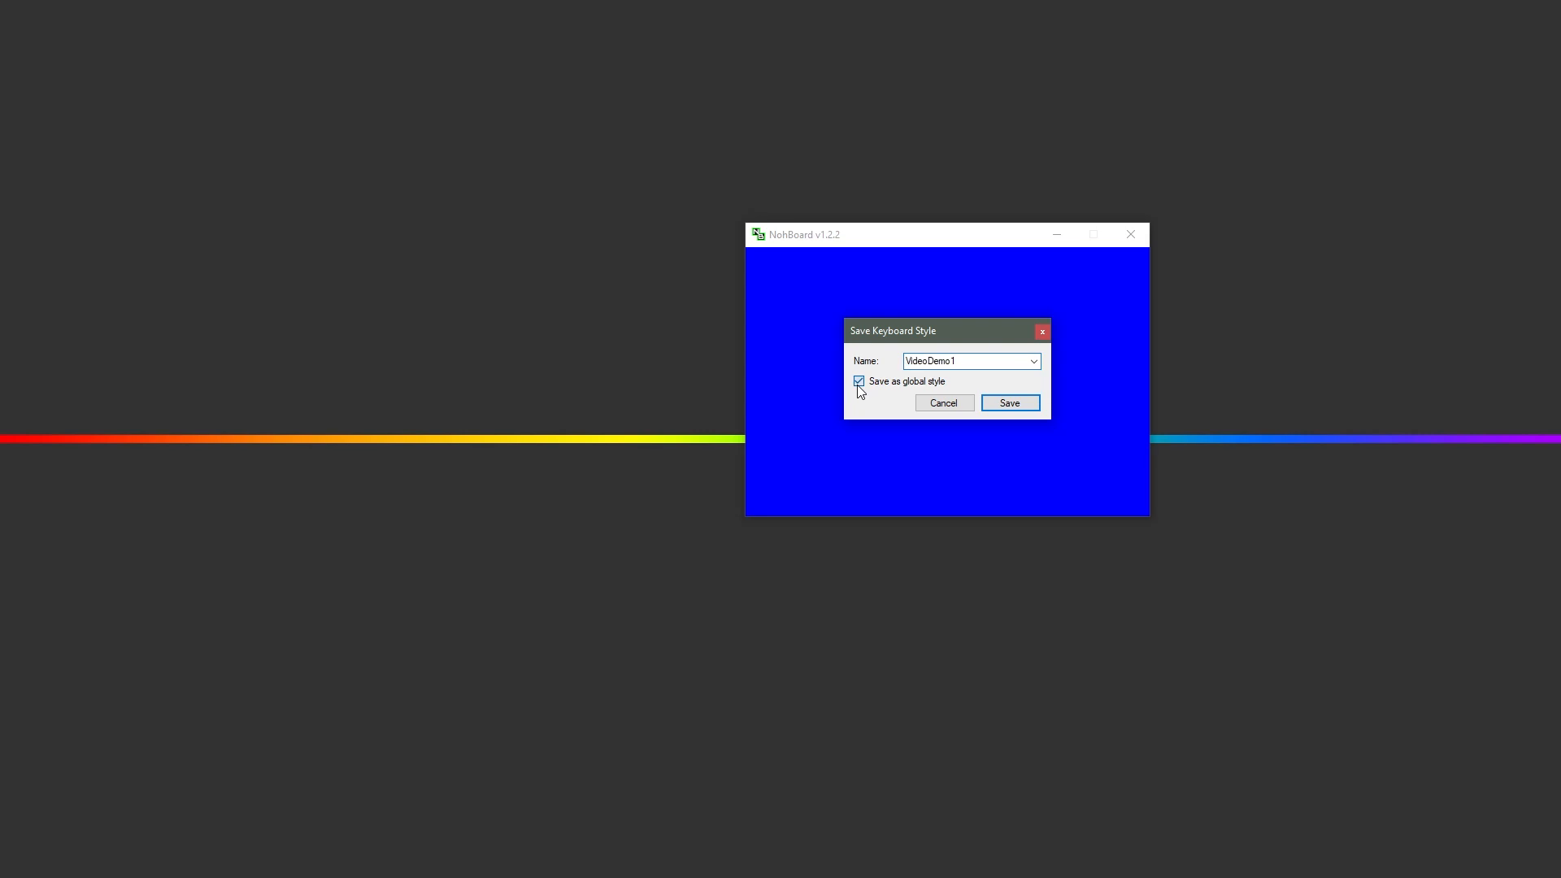
{"action": "left_click", "coordinate": [1009, 404]}
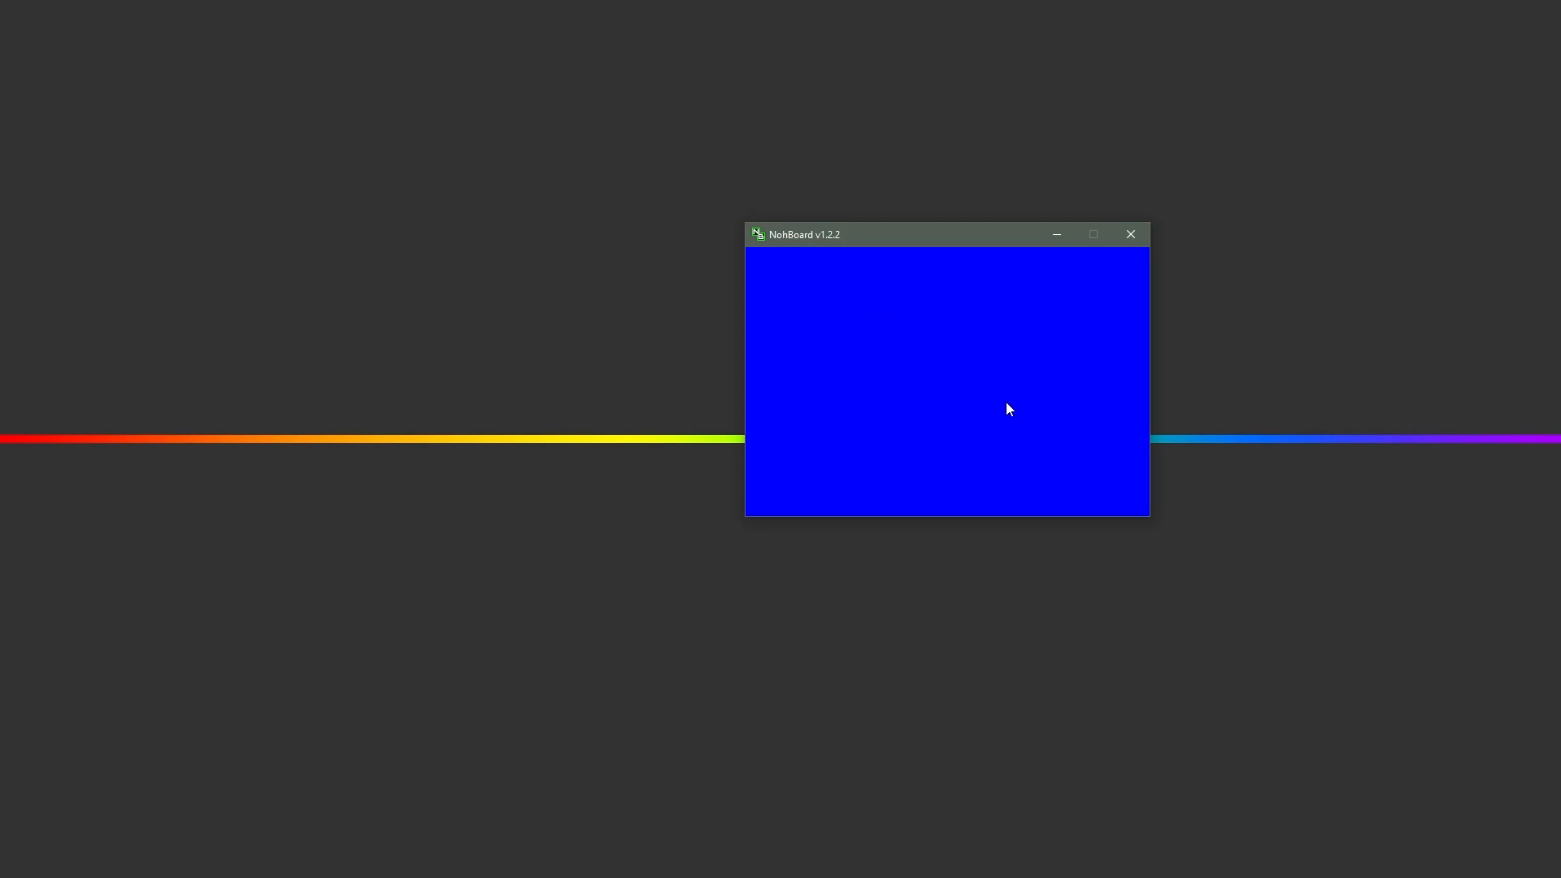
Step: Load the non-global VideoDemo1 style for the VideoDemo1 keyboard definition
{"action": "right_click", "coordinate": [1009, 408]}
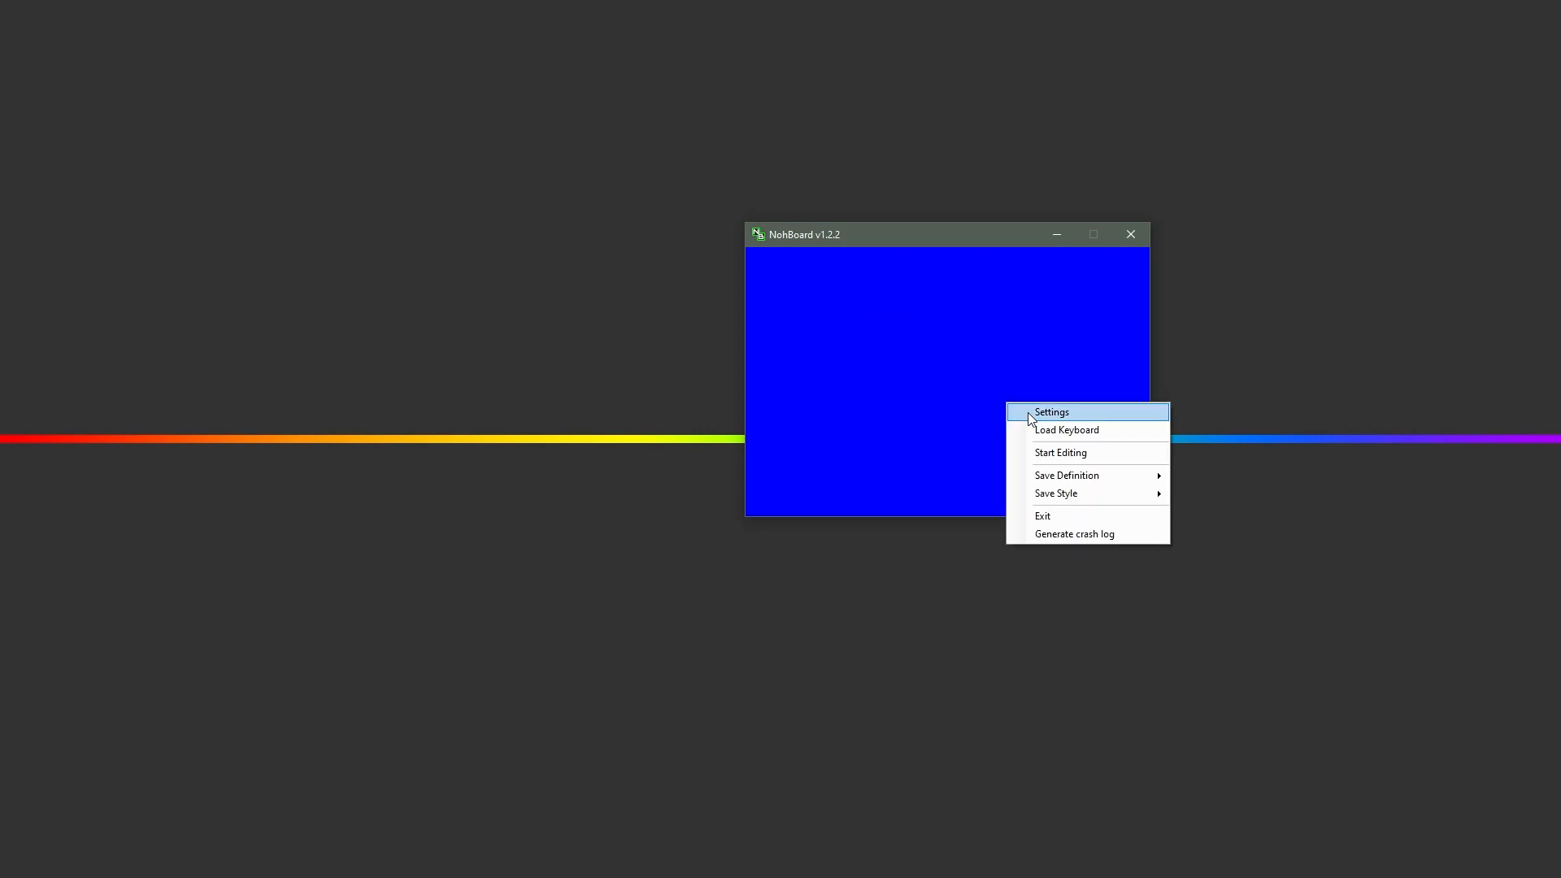
{"action": "left_click", "coordinate": [1041, 431]}
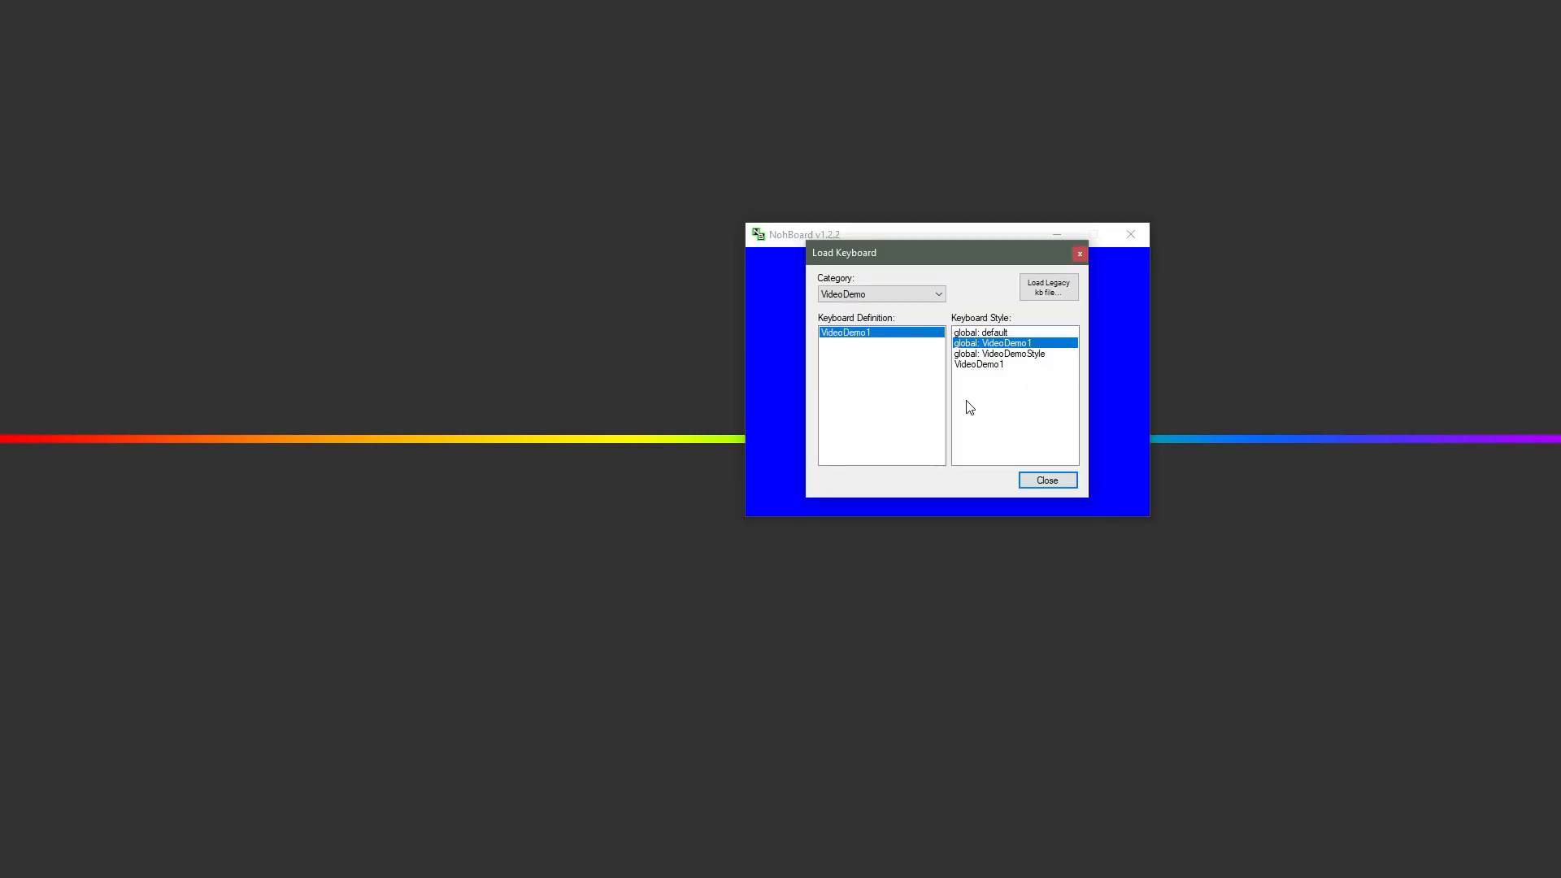
{"action": "left_click", "coordinate": [976, 364]}
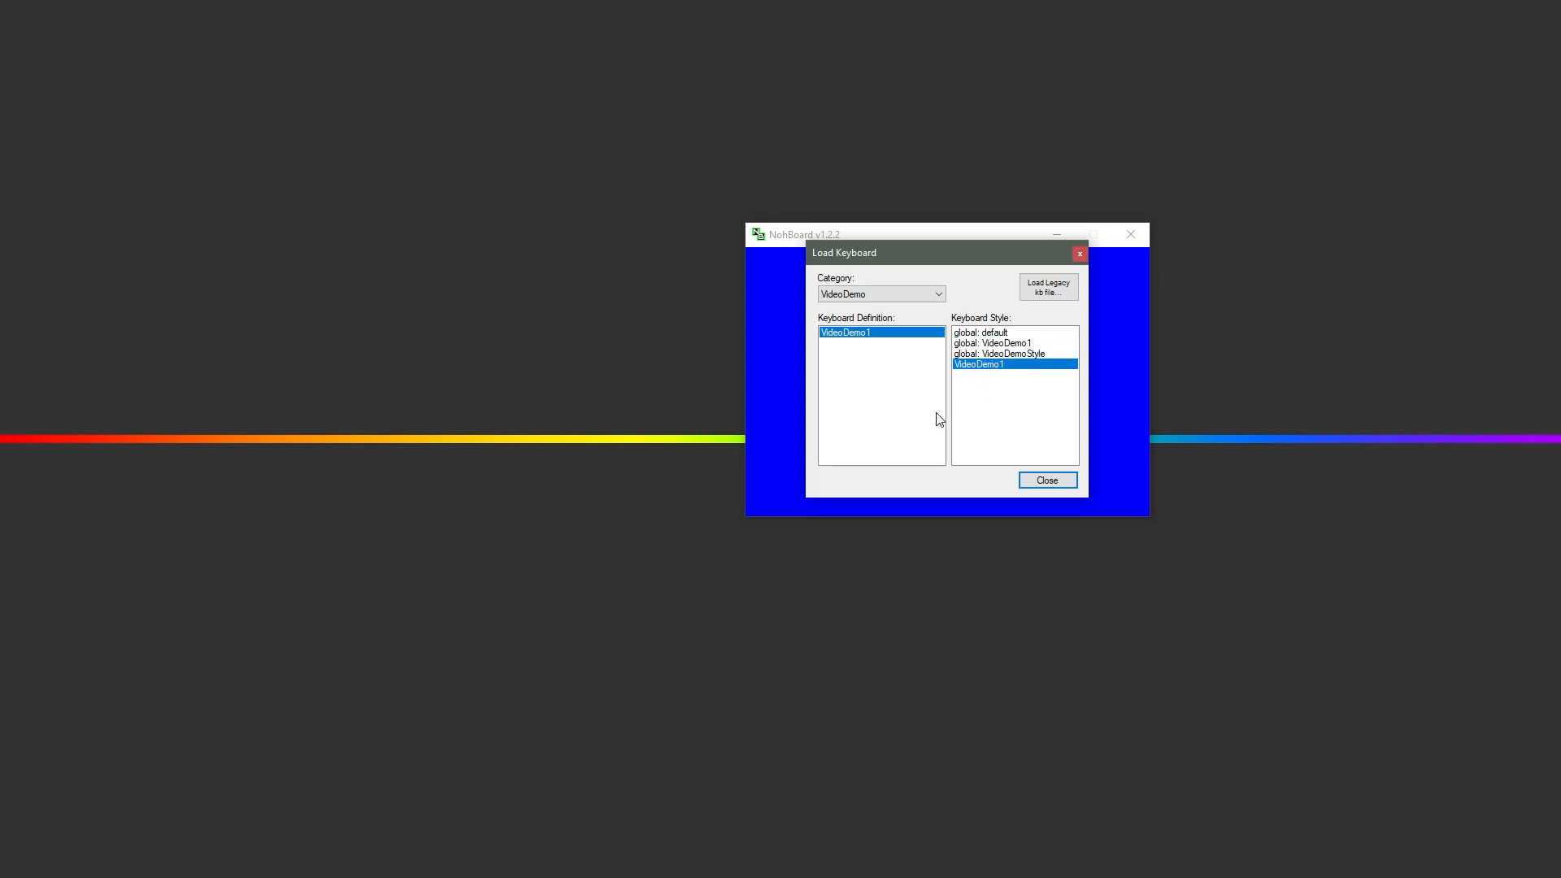
{"action": "left_click", "coordinate": [1046, 481]}
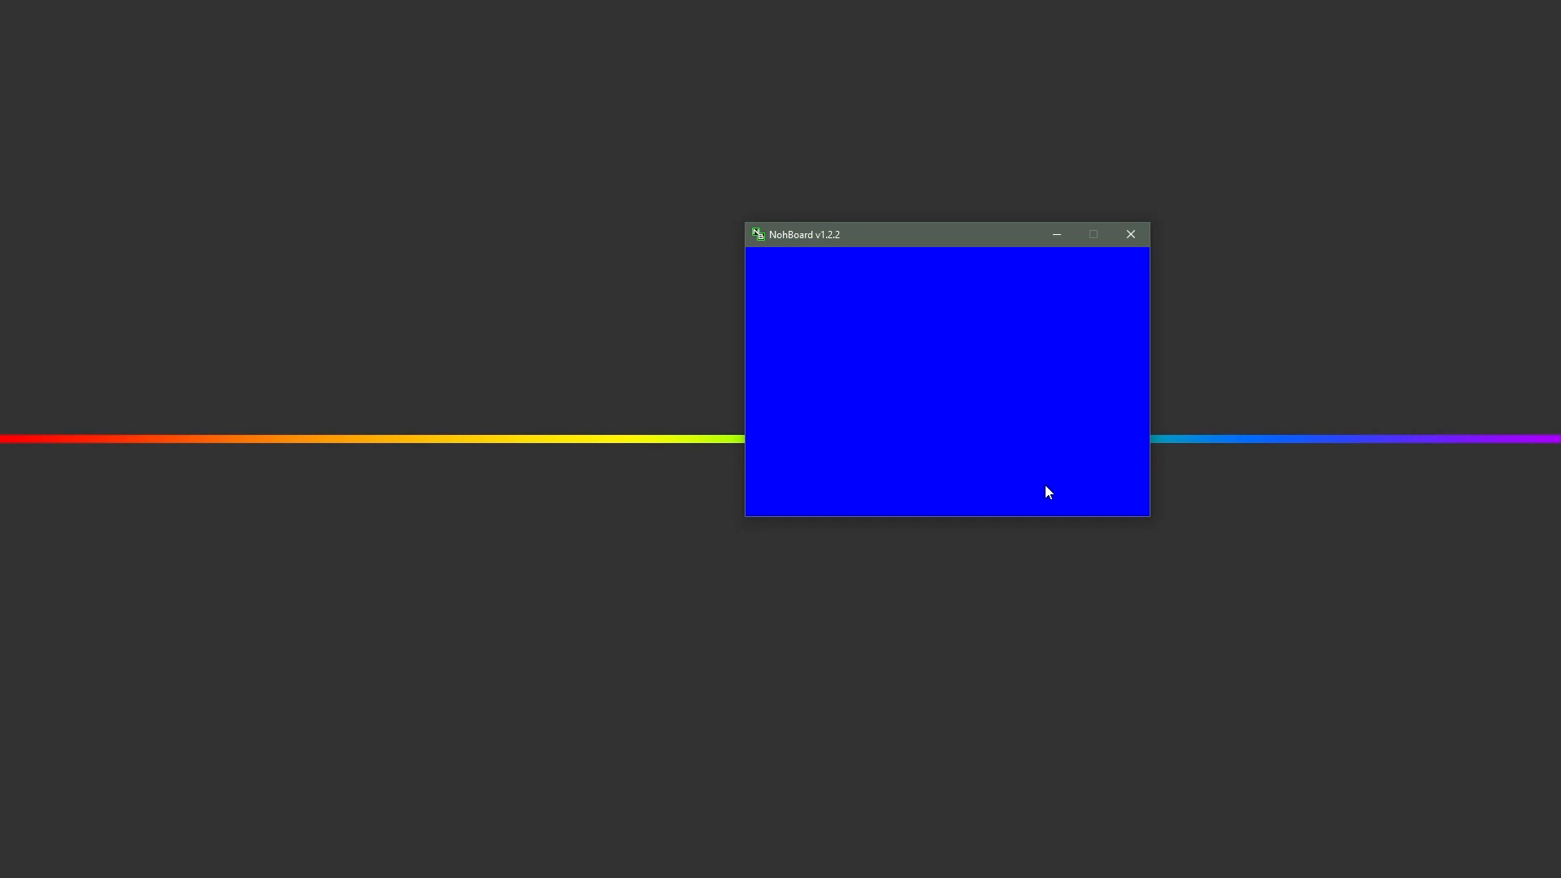
Step: Add a keyboard key element to the left half of the empty blue layout
{"action": "right_click", "coordinate": [818, 366]}
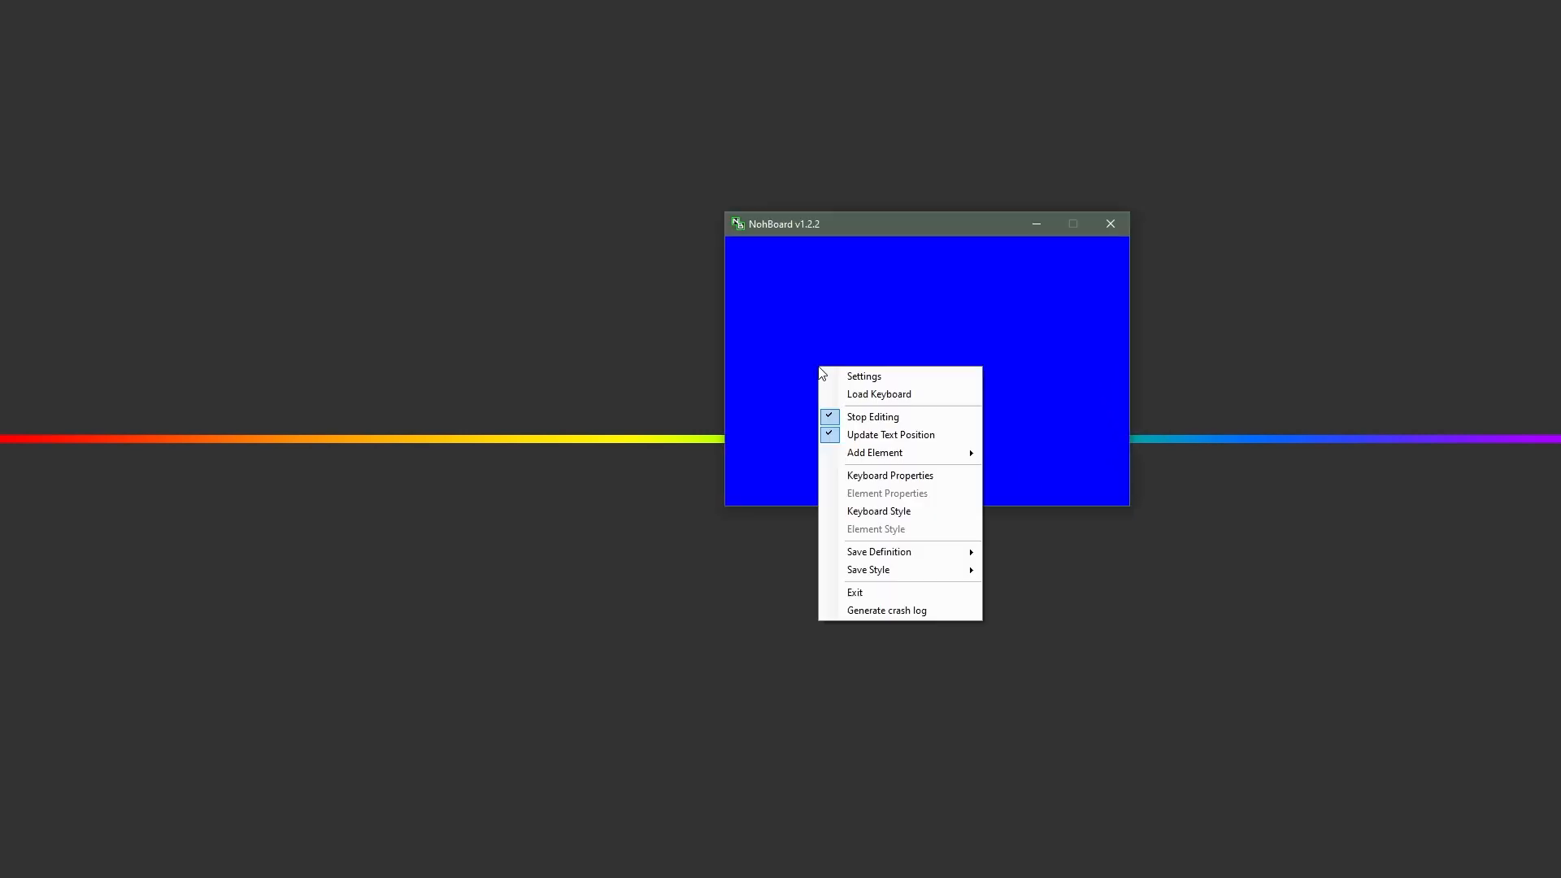
{"action": "mouse_move", "coordinate": [862, 458]}
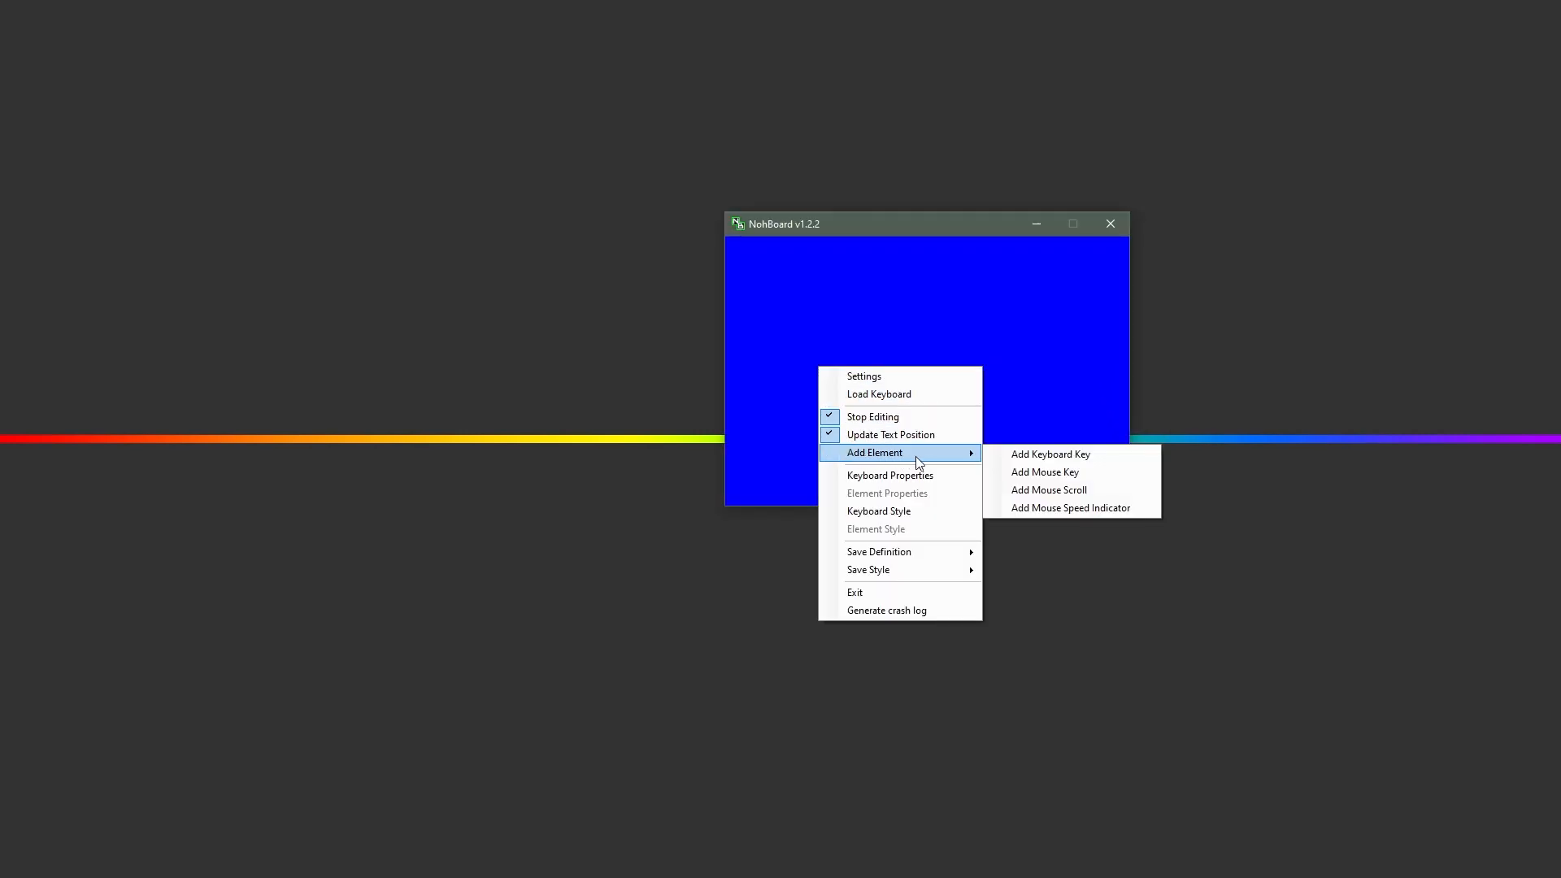
{"action": "left_click", "coordinate": [1018, 458]}
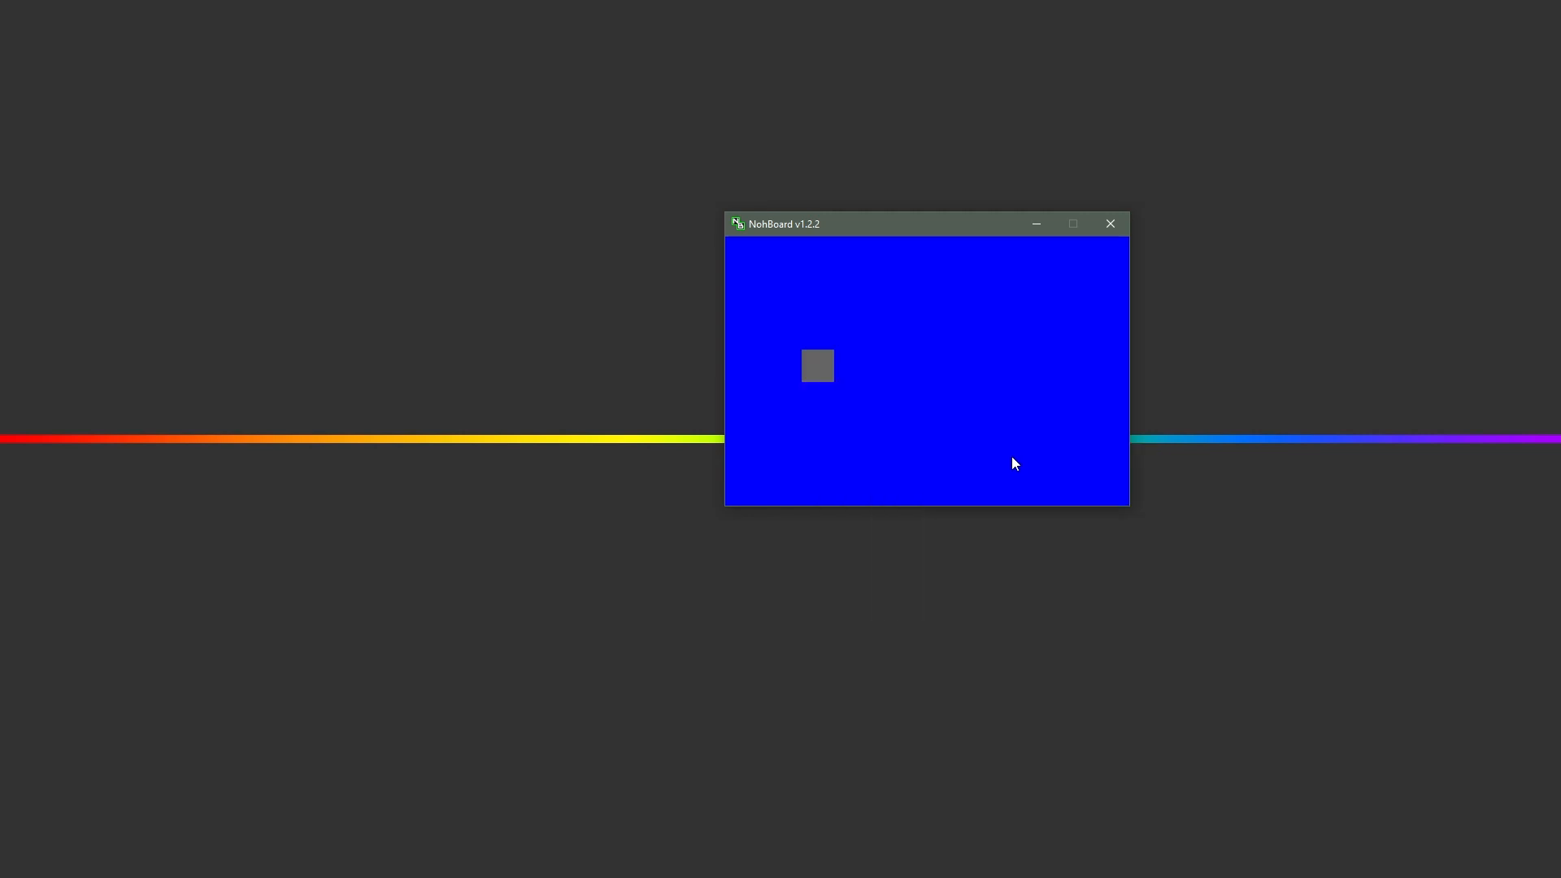
Step: Set the new key element's rectangle size to 80 by 80 and accept its properties
{"action": "right_click", "coordinate": [816, 371]}
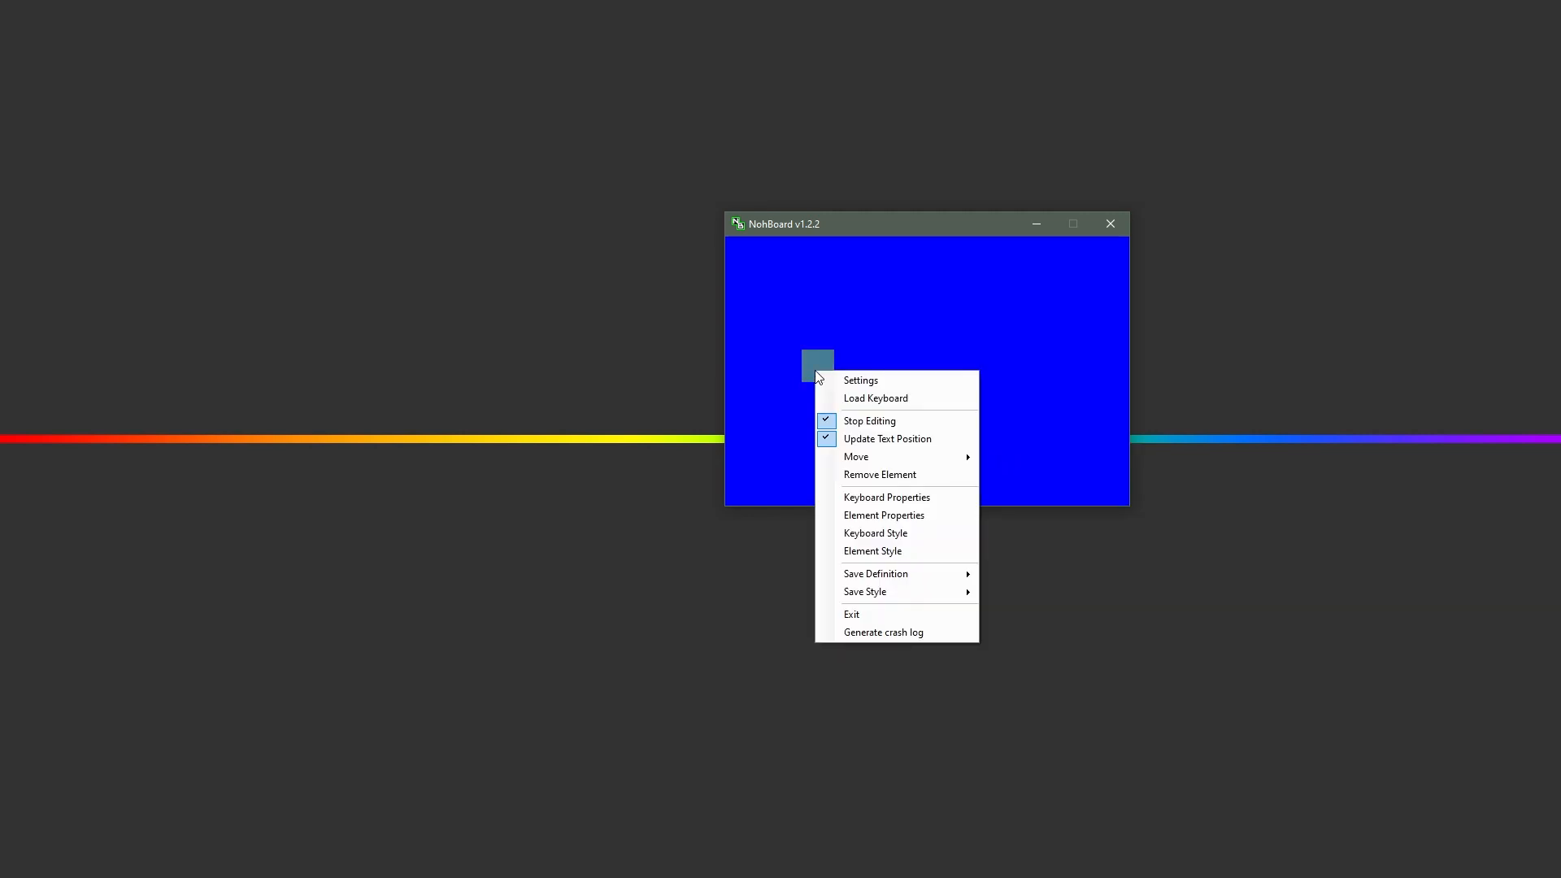
{"action": "left_click", "coordinate": [899, 517]}
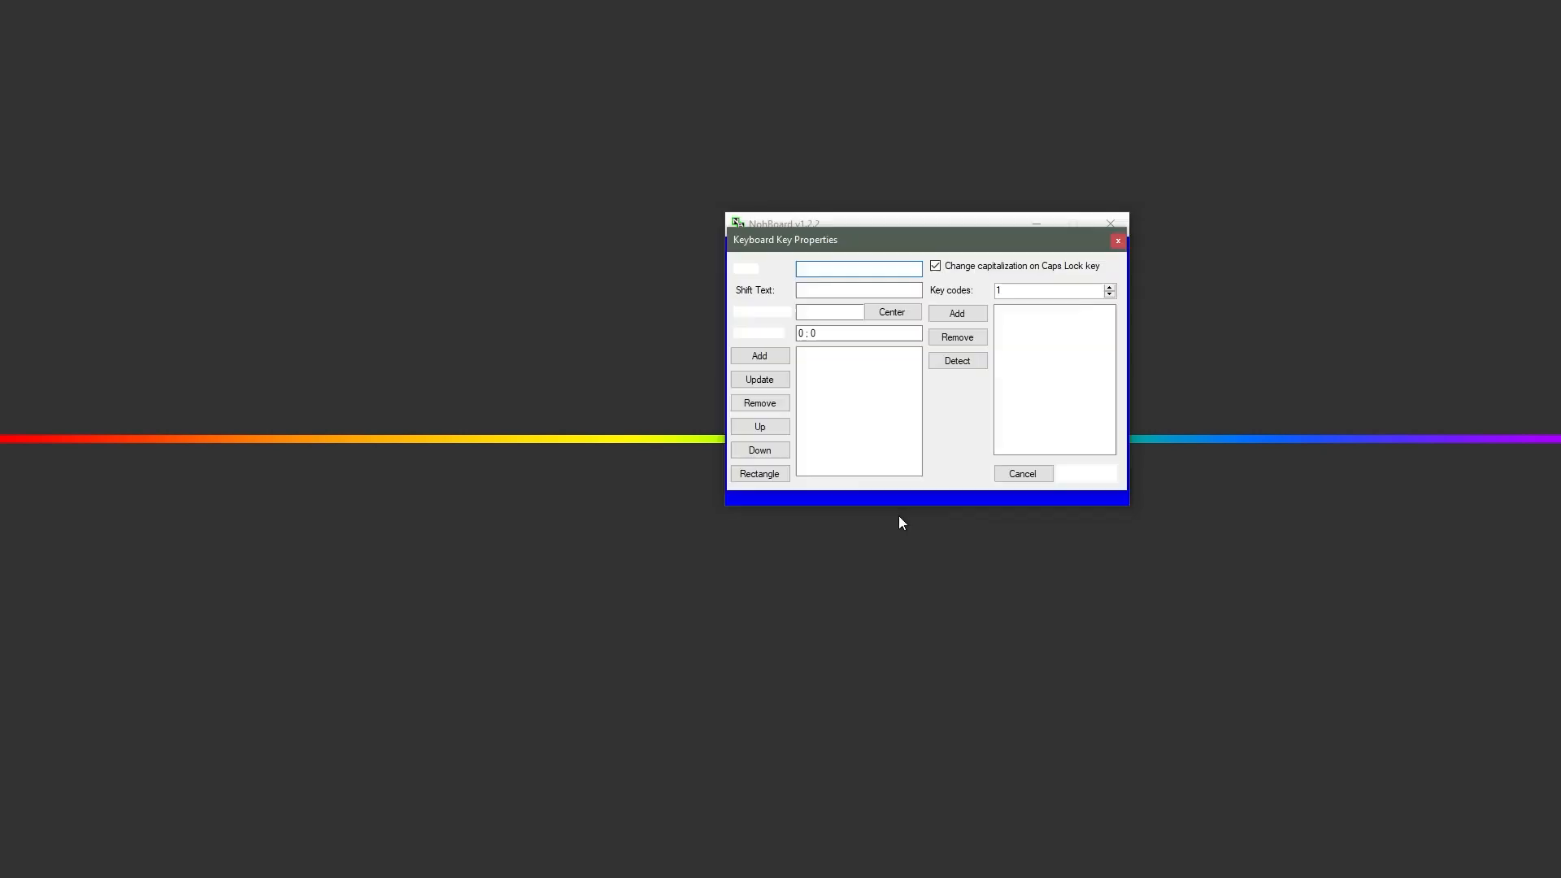
{"action": "left_click", "coordinate": [773, 480]}
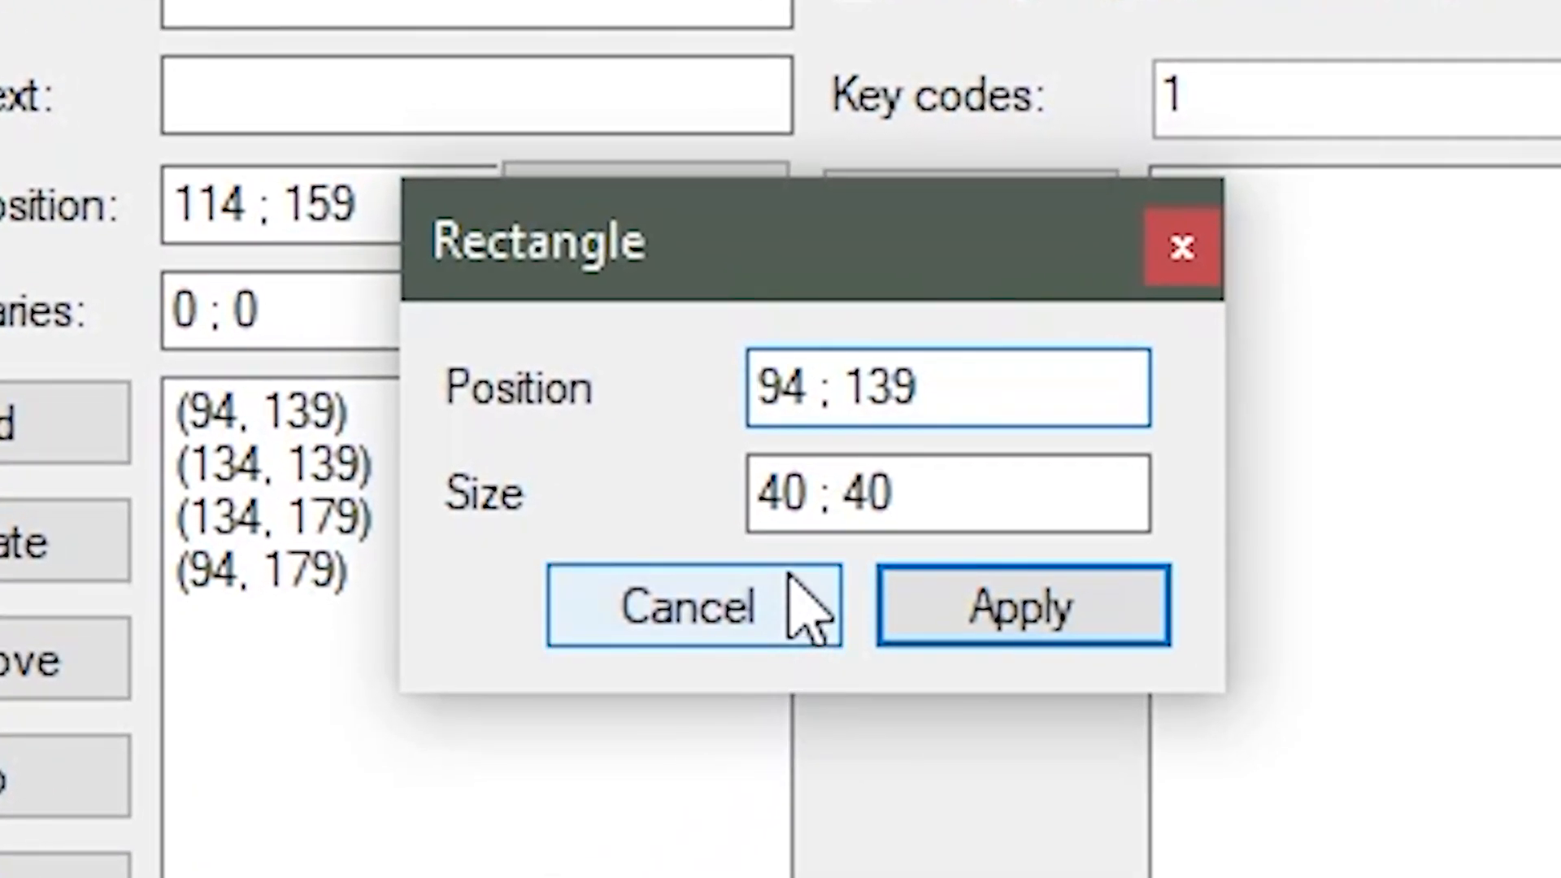
{"action": "left_click_drag", "start_coordinate": [805, 502], "coordinate": [693, 491]}
{"action": "type", "text": "80"}
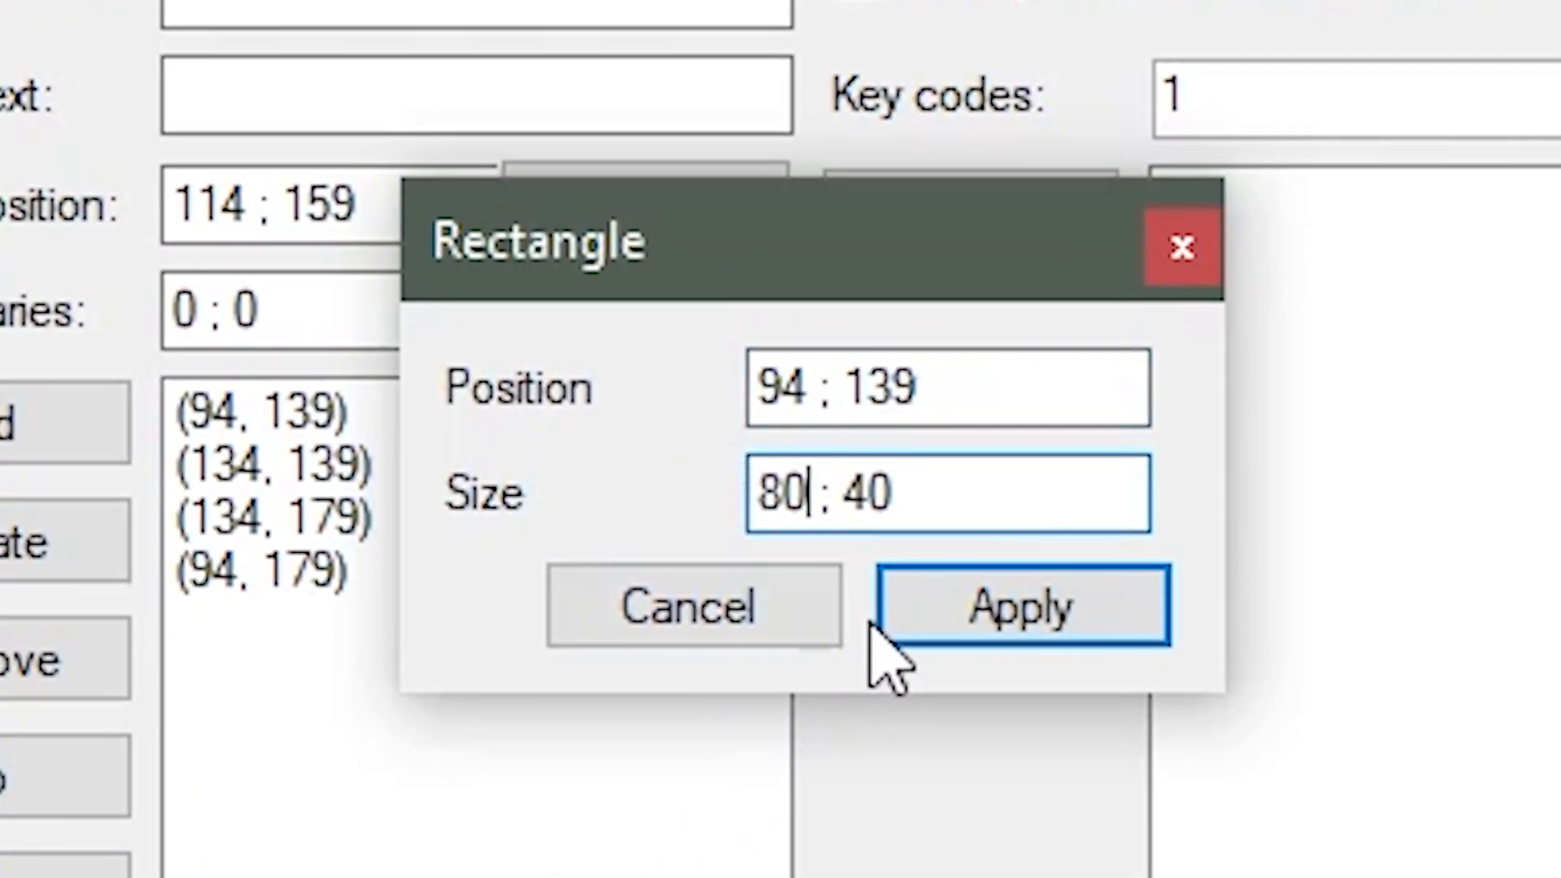
{"action": "left_click_drag", "start_coordinate": [903, 496], "coordinate": [842, 499]}
{"action": "type", "text": "8"}
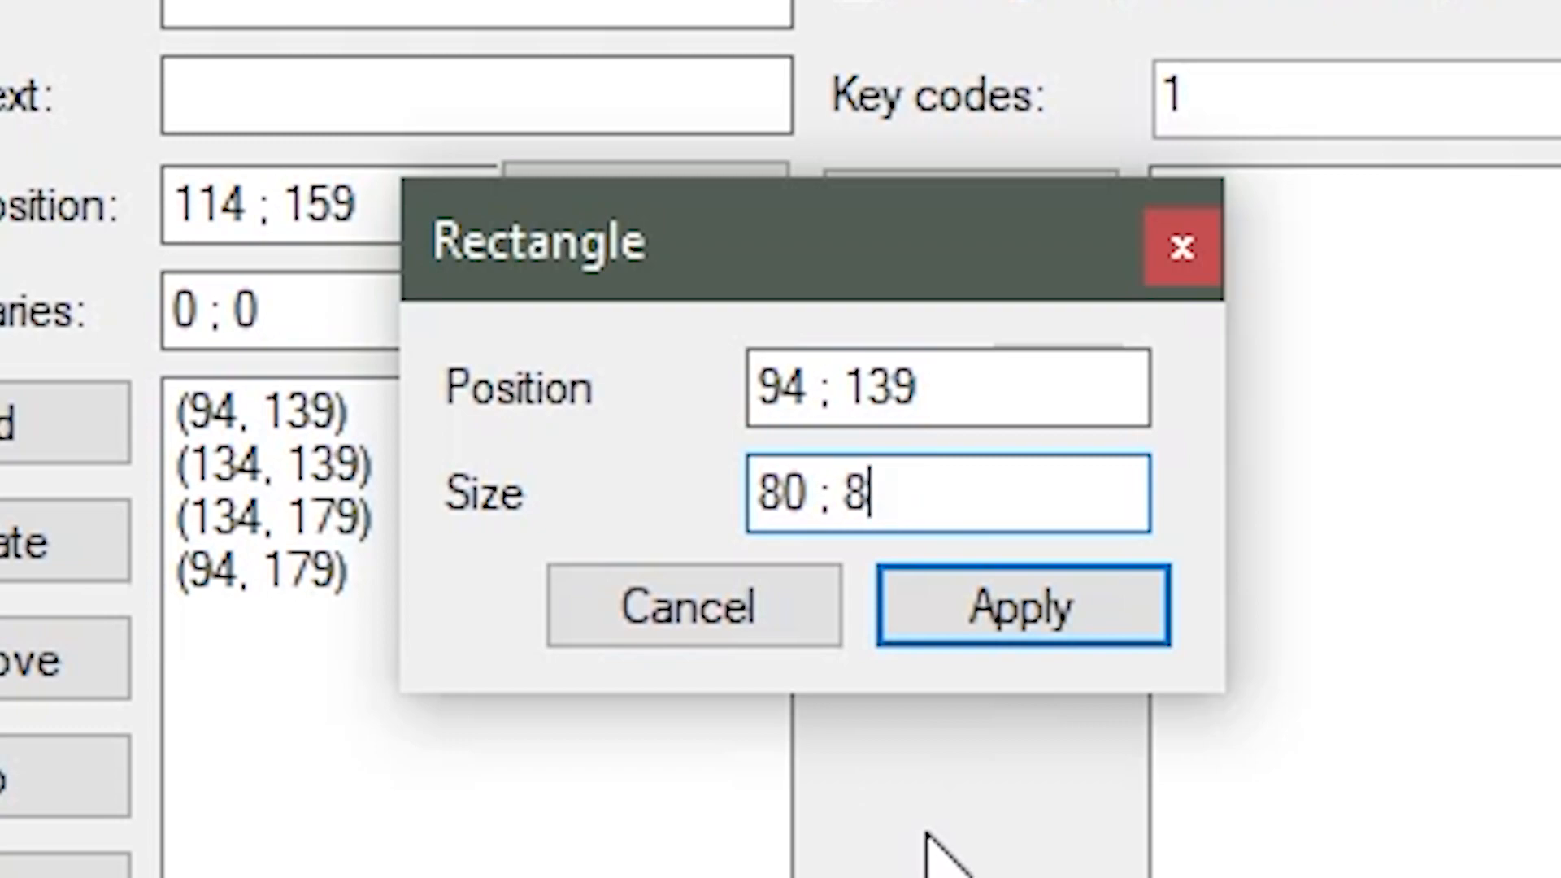
{"action": "type", "text": "0"}
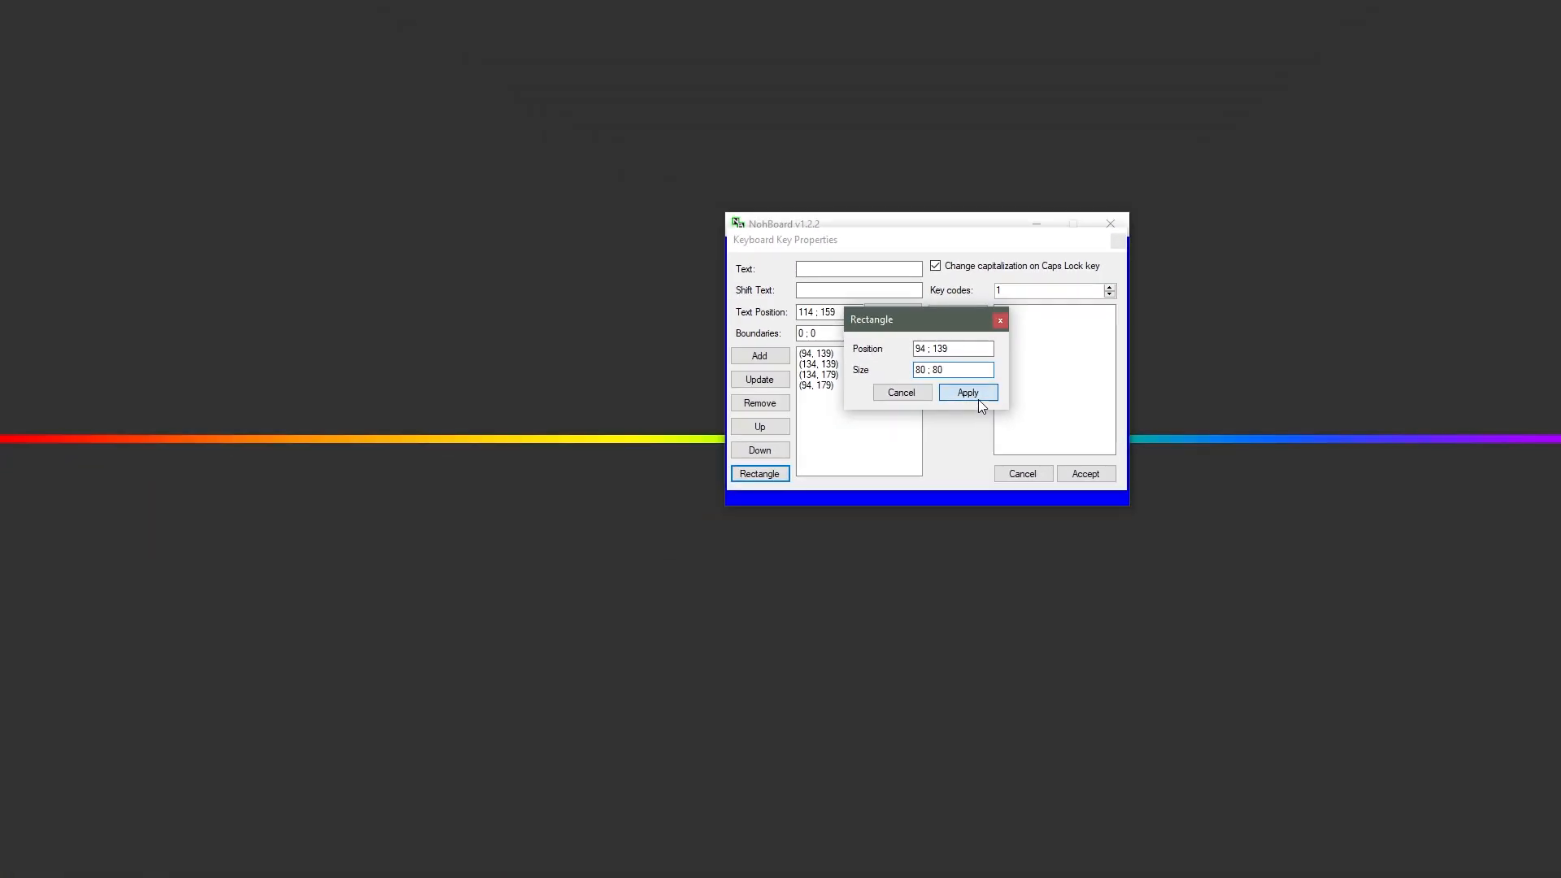
{"action": "left_click", "coordinate": [979, 396]}
{"action": "left_click", "coordinate": [1086, 474]}
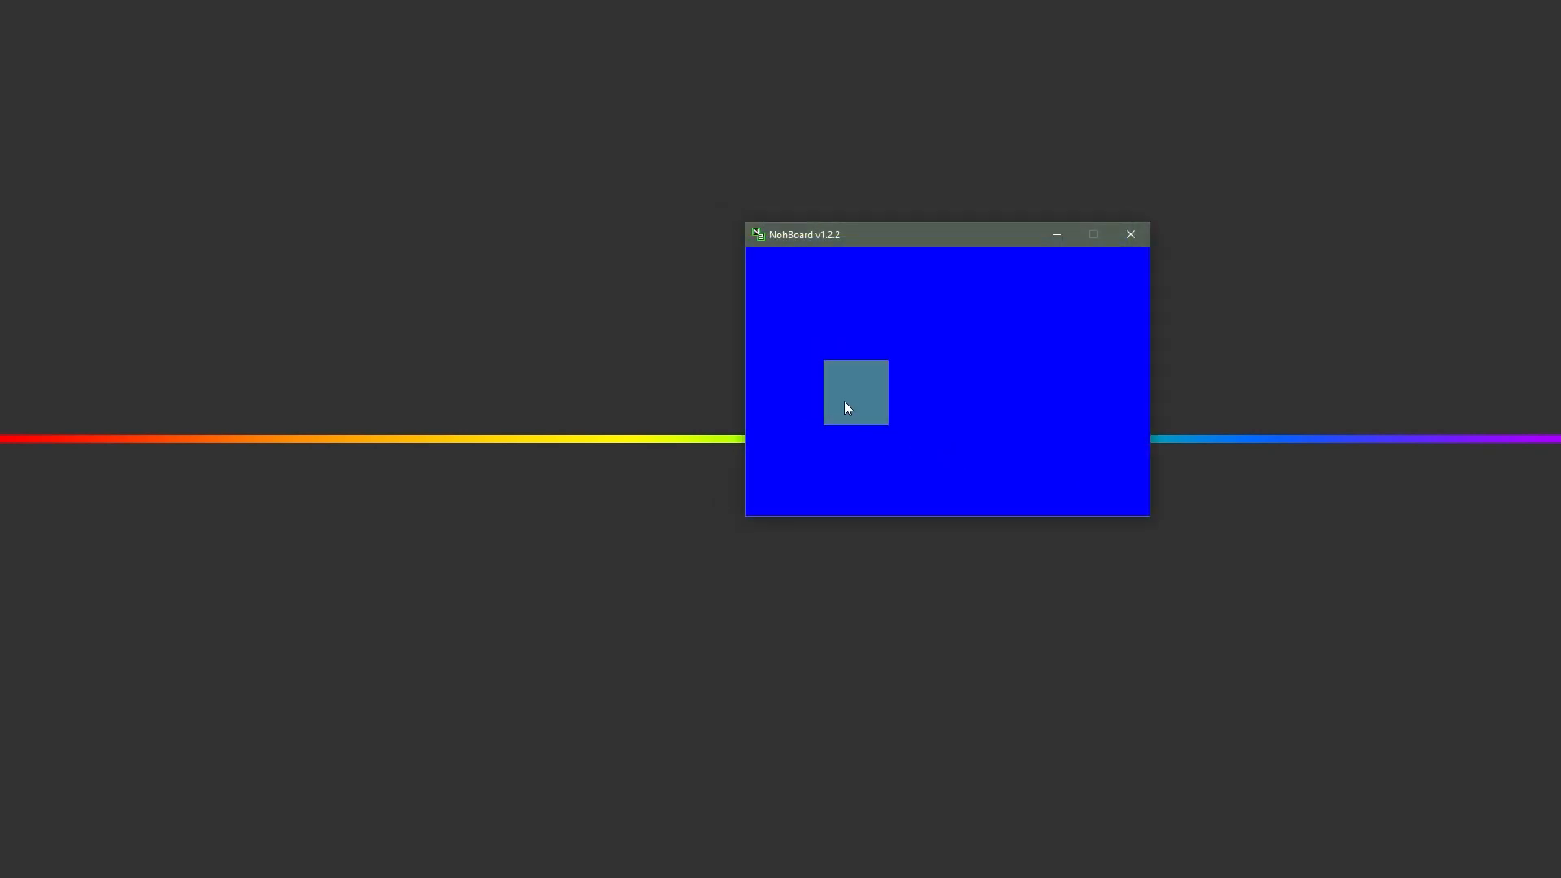
Step: Override the key's default styles, using lp.png as the loose background image and ppressed.png as the pressed one
{"action": "right_click", "coordinate": [845, 404]}
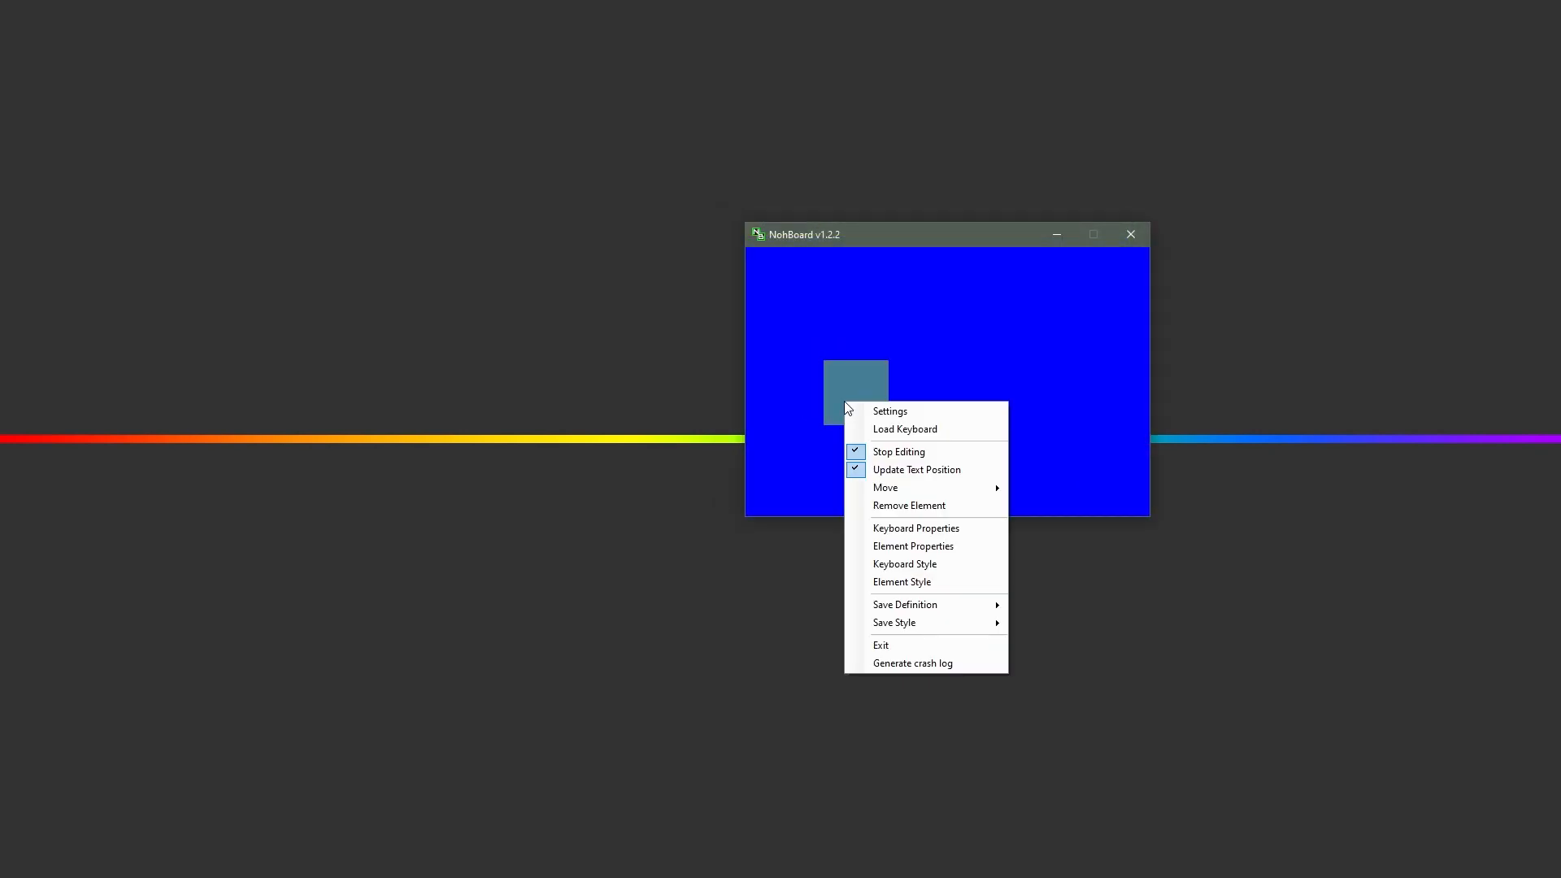
{"action": "left_click", "coordinate": [915, 582]}
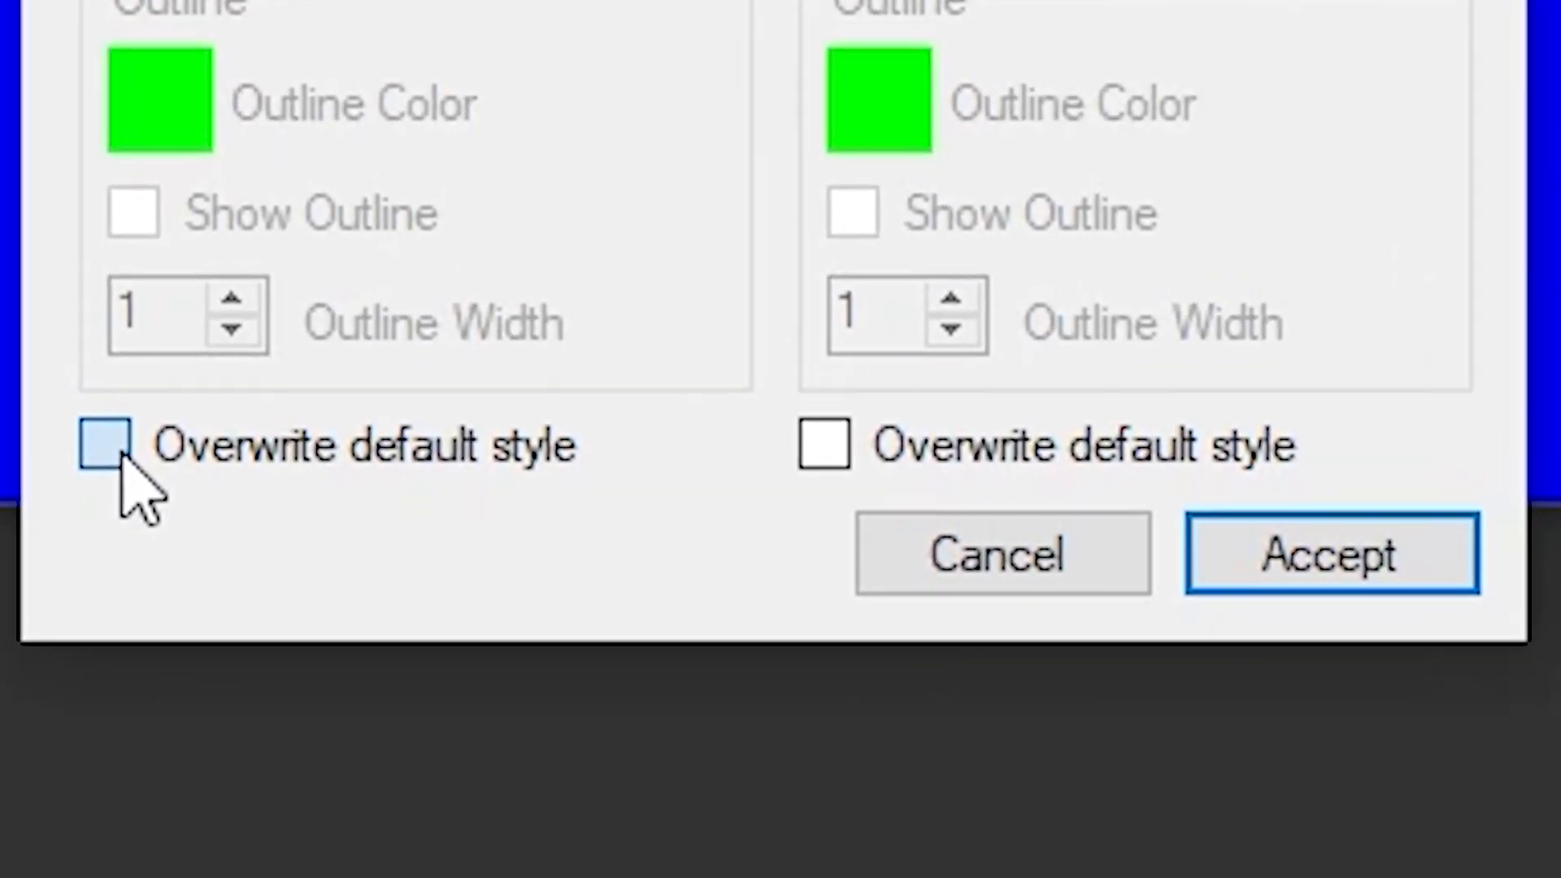
{"action": "left_click", "coordinate": [814, 505]}
{"action": "left_click", "coordinate": [853, 443]}
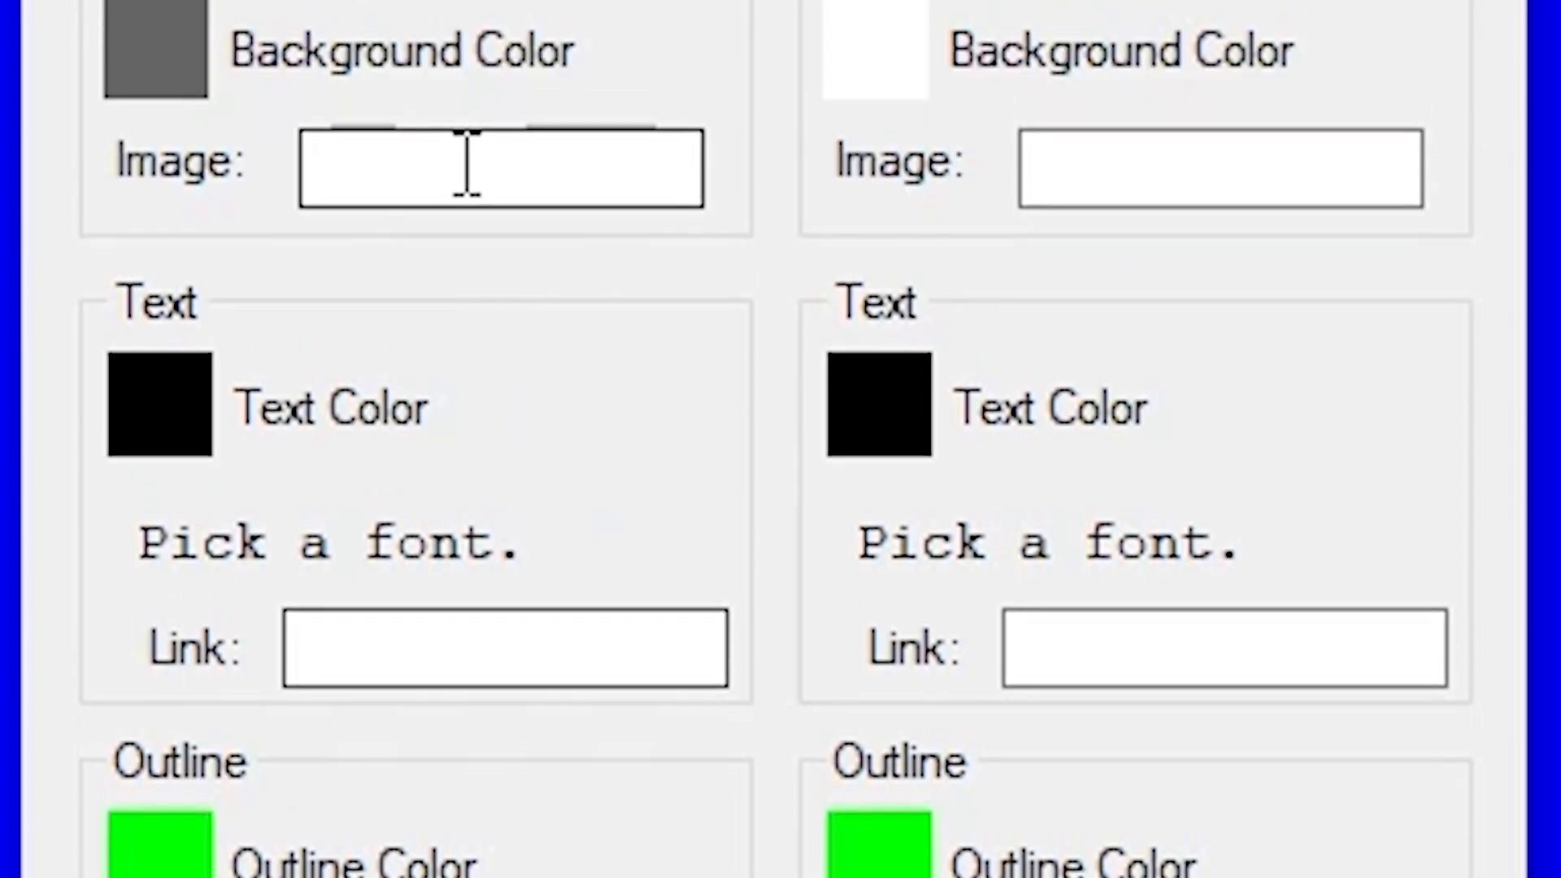
{"action": "left_click", "coordinate": [468, 168]}
{"action": "type", "text": "lp.png"}
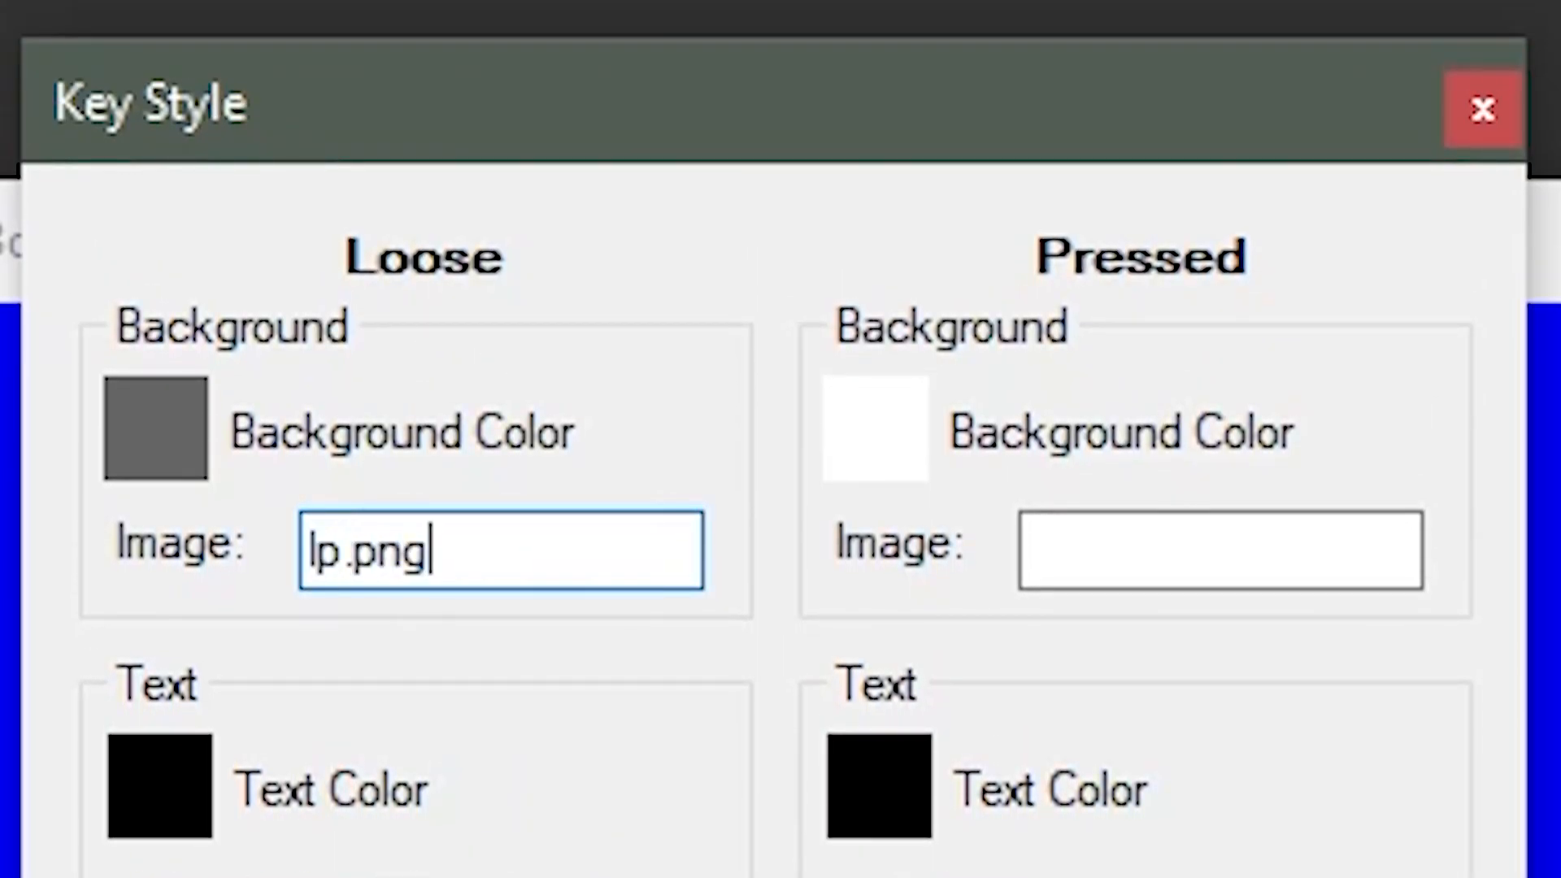
{"action": "left_click", "coordinate": [1105, 530]}
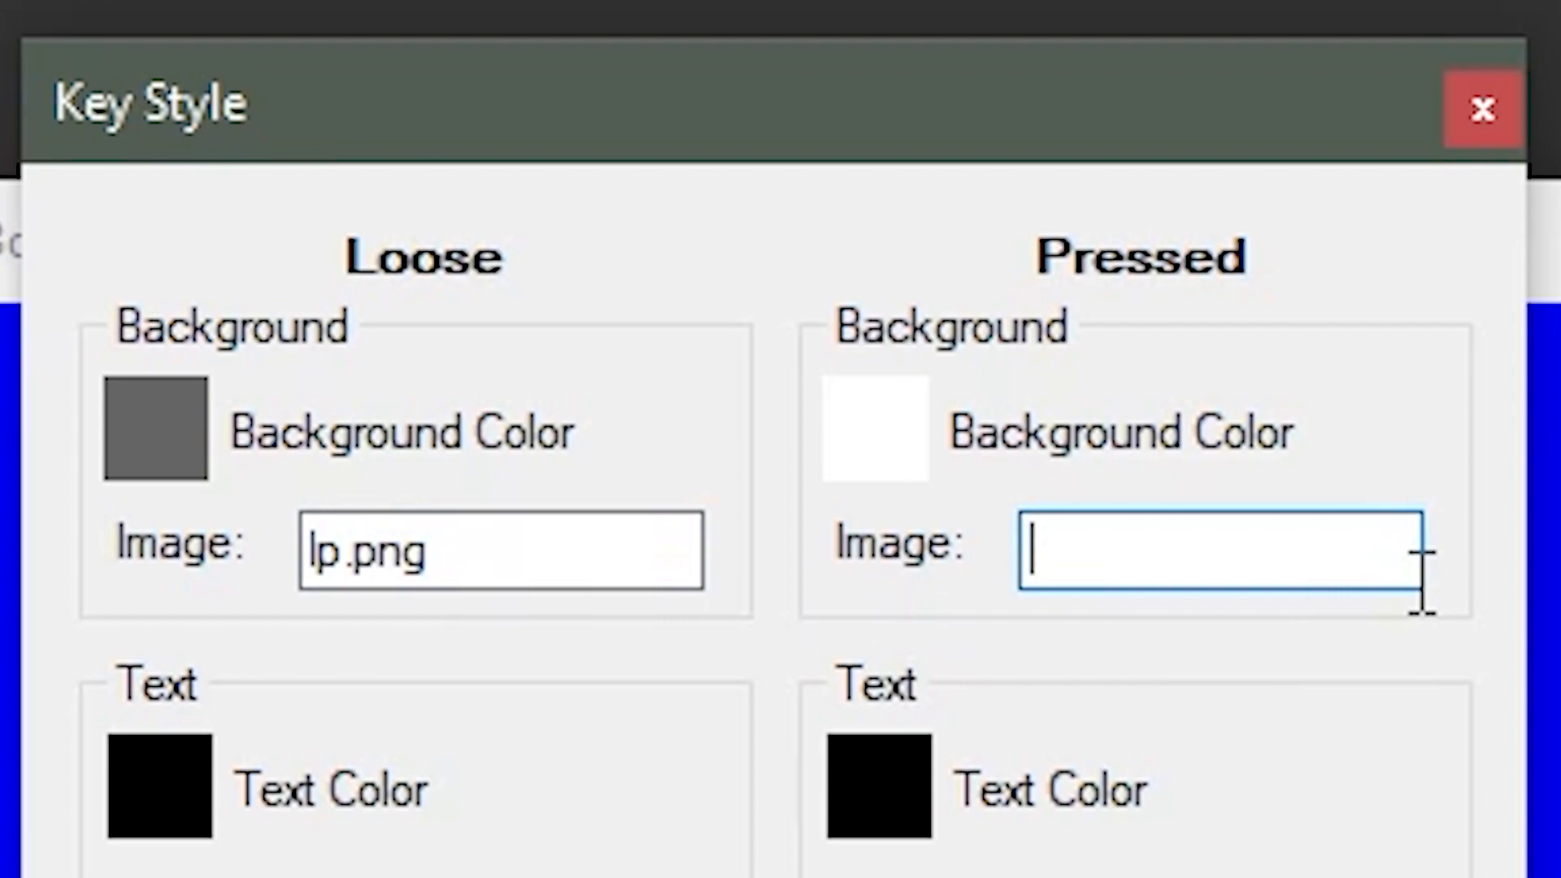
{"action": "type", "text": "ppressed.p"}
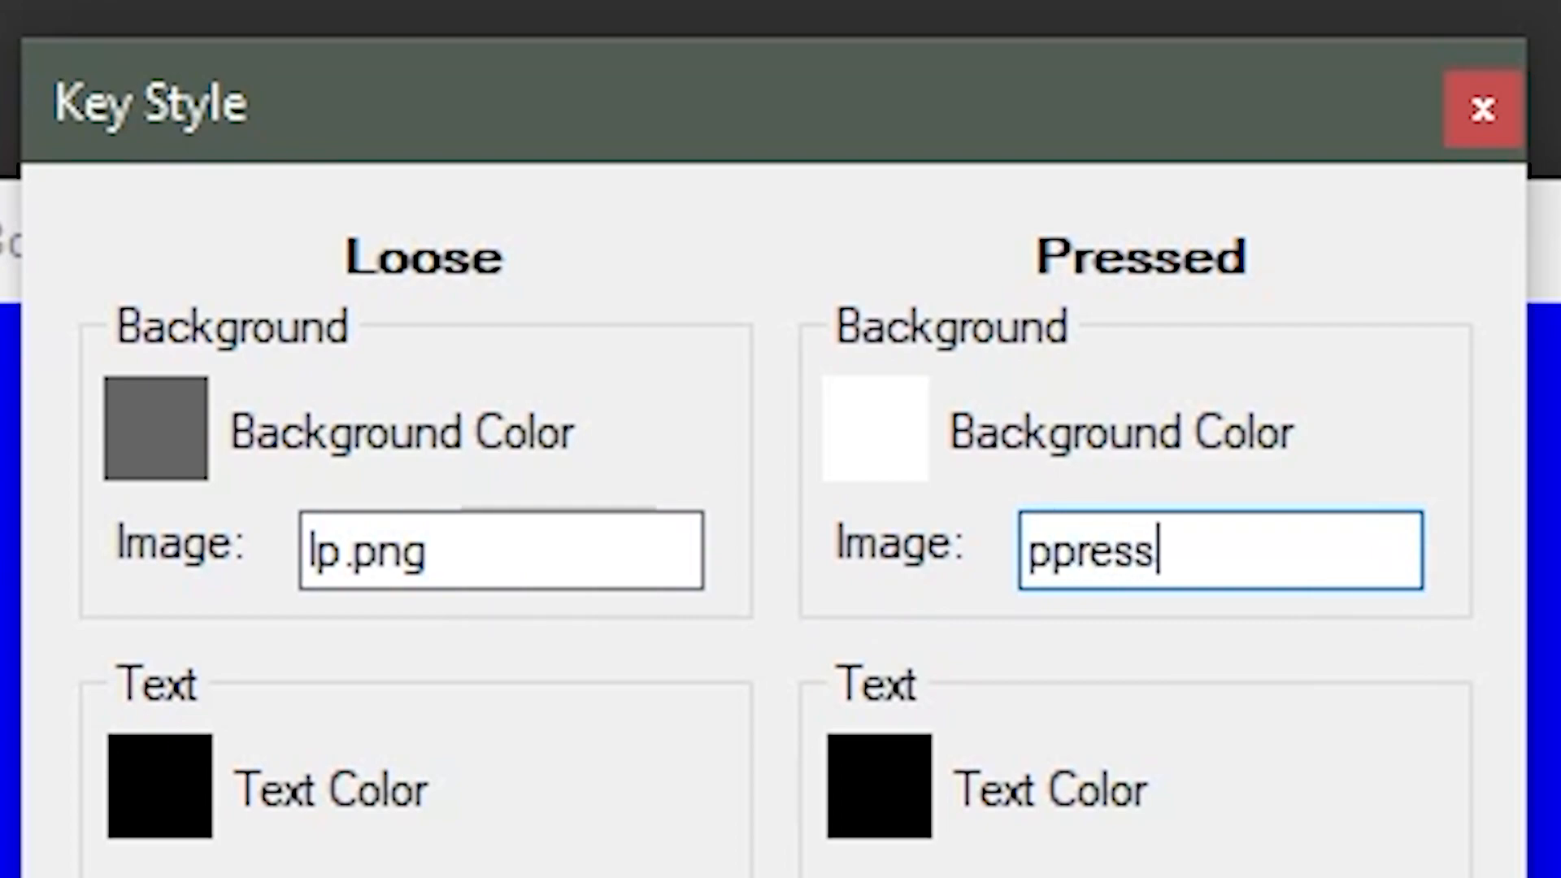
{"action": "type", "text": "ng"}
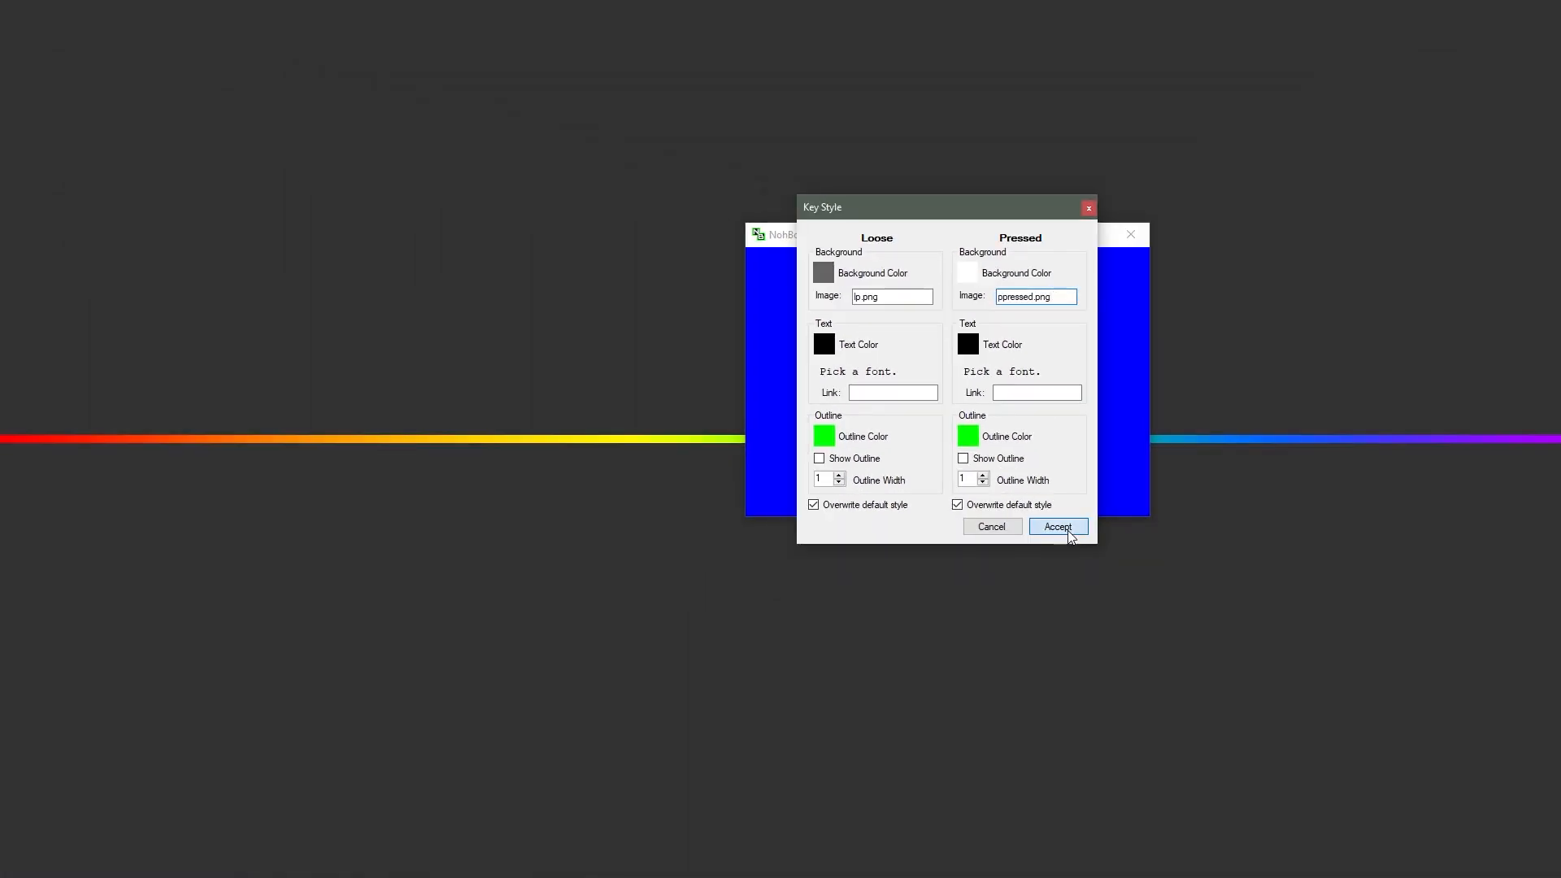
{"action": "left_click", "coordinate": [1094, 683]}
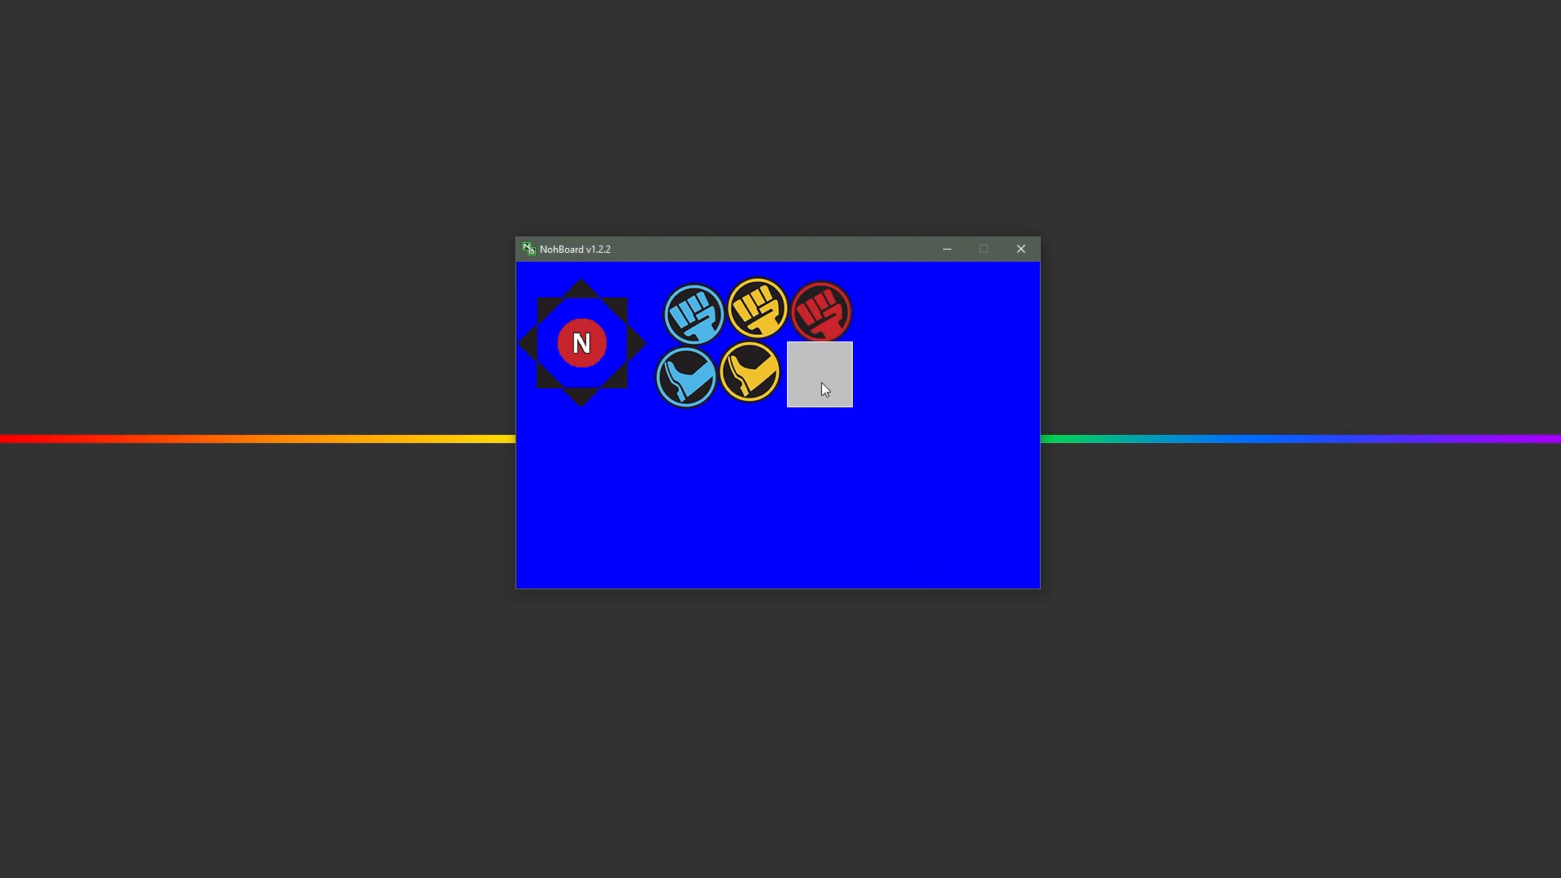
Step: Nudge the red kick button left and slightly down, closer to the yellow kick button
{"action": "key", "text": "Left"}
{"action": "key", "text": "Left"}
{"action": "key", "text": "Left"}
{"action": "key", "text": "Left"}
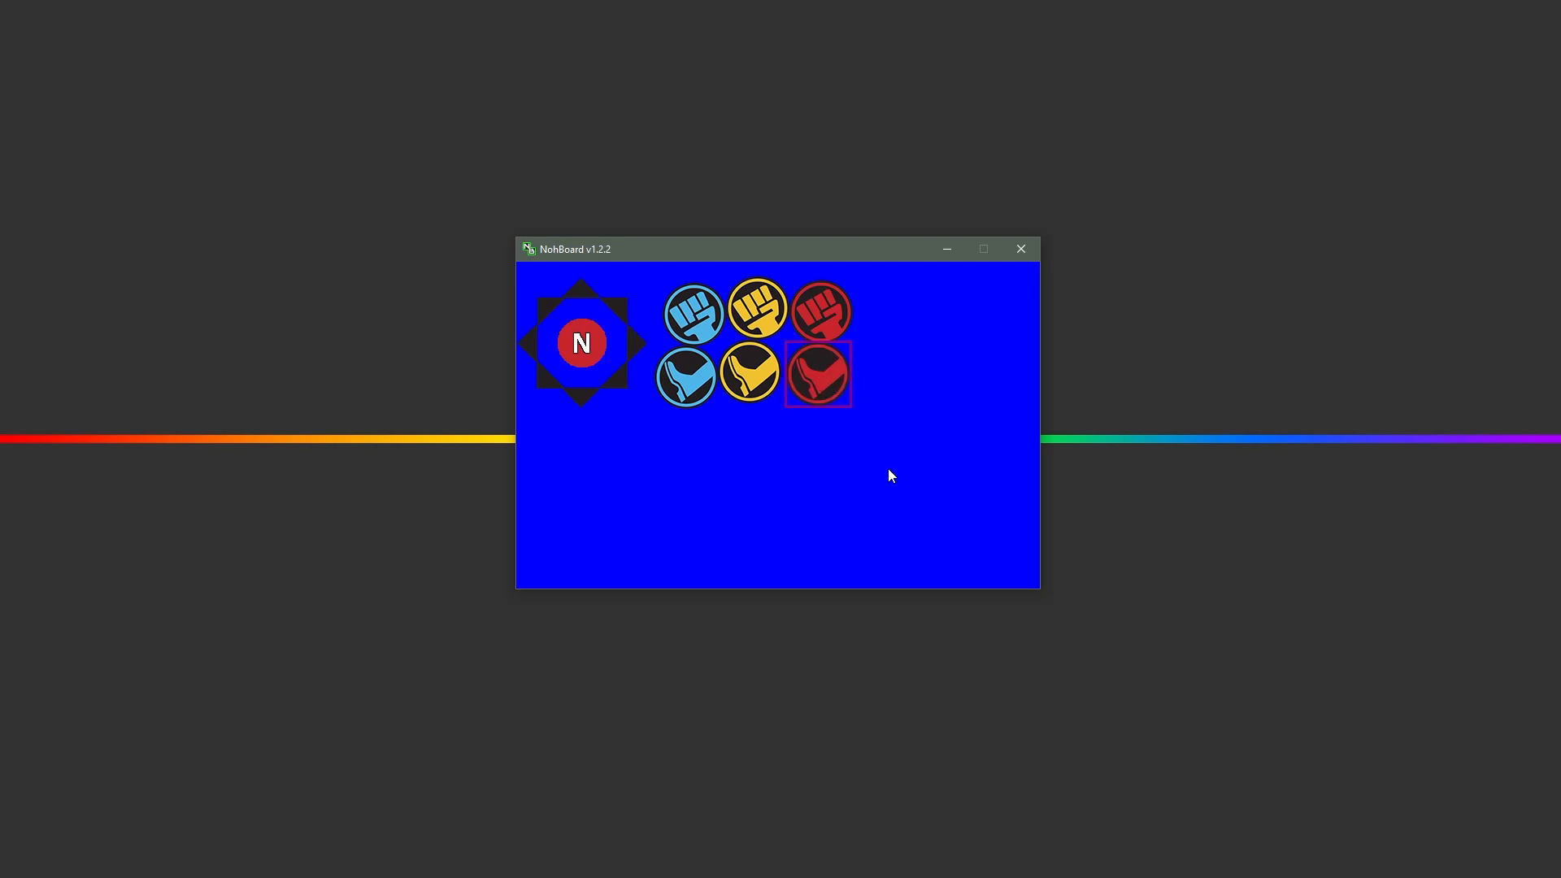
{"action": "key", "text": "Left"}
{"action": "key", "text": "Left"}
{"action": "key", "text": "Left"}
{"action": "key", "text": "Left"}
{"action": "key", "text": "Down"}
{"action": "key", "text": "Down"}
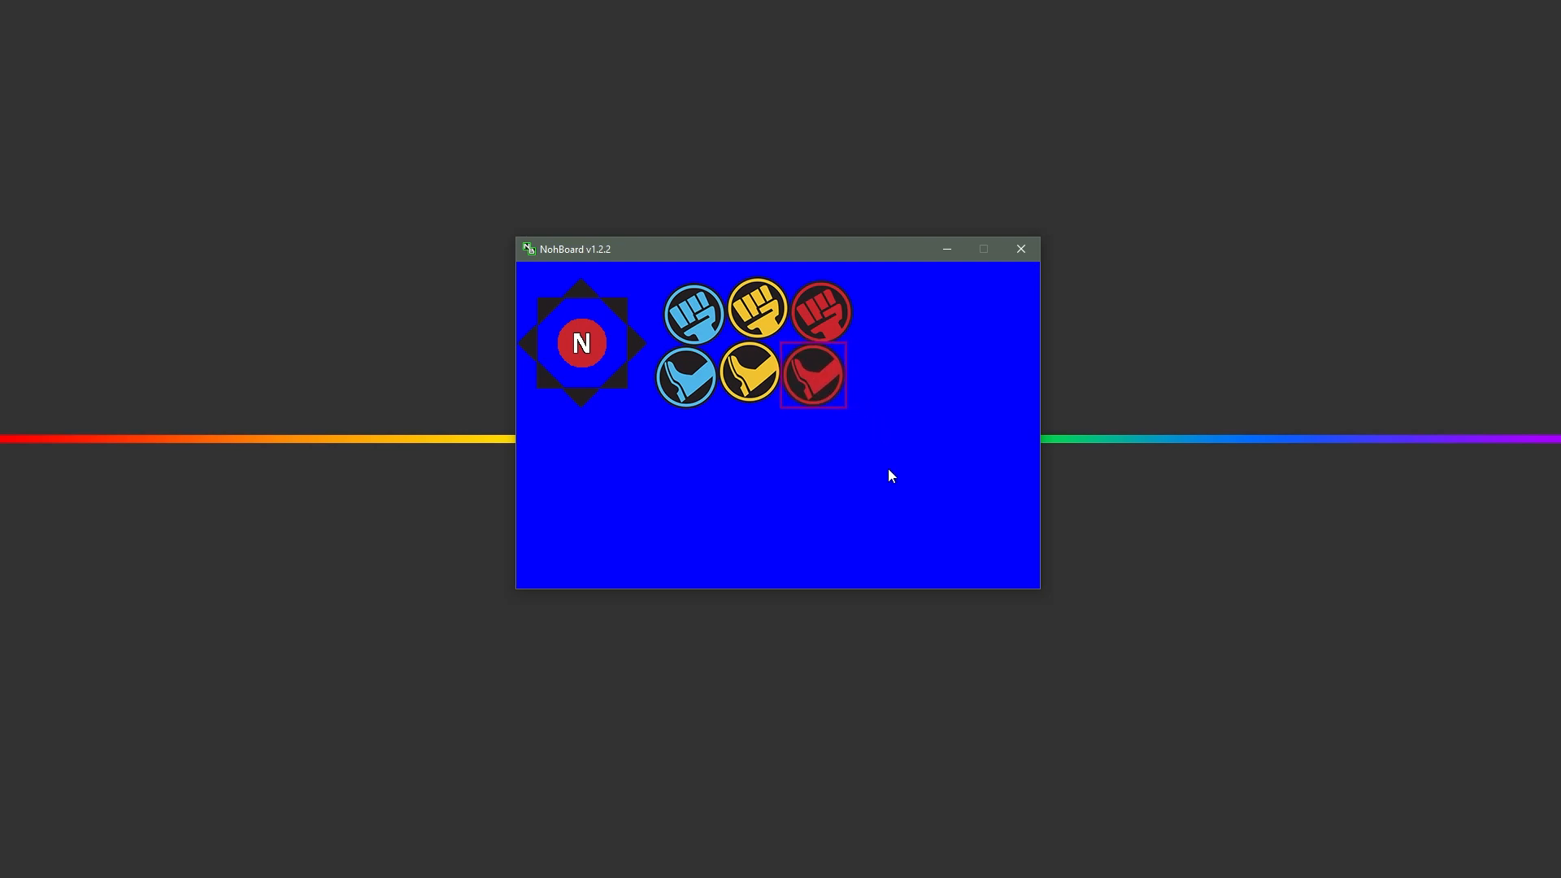
{"action": "left_click", "coordinate": [889, 469]}
Step: Fine-tune the red kick button's position with two nudges right and one down, and deselect it
{"action": "left_click", "coordinate": [826, 391]}
{"action": "key", "text": "Right"}
{"action": "key", "text": "Right"}
{"action": "key", "text": "Down"}
{"action": "left_click", "coordinate": [875, 446]}
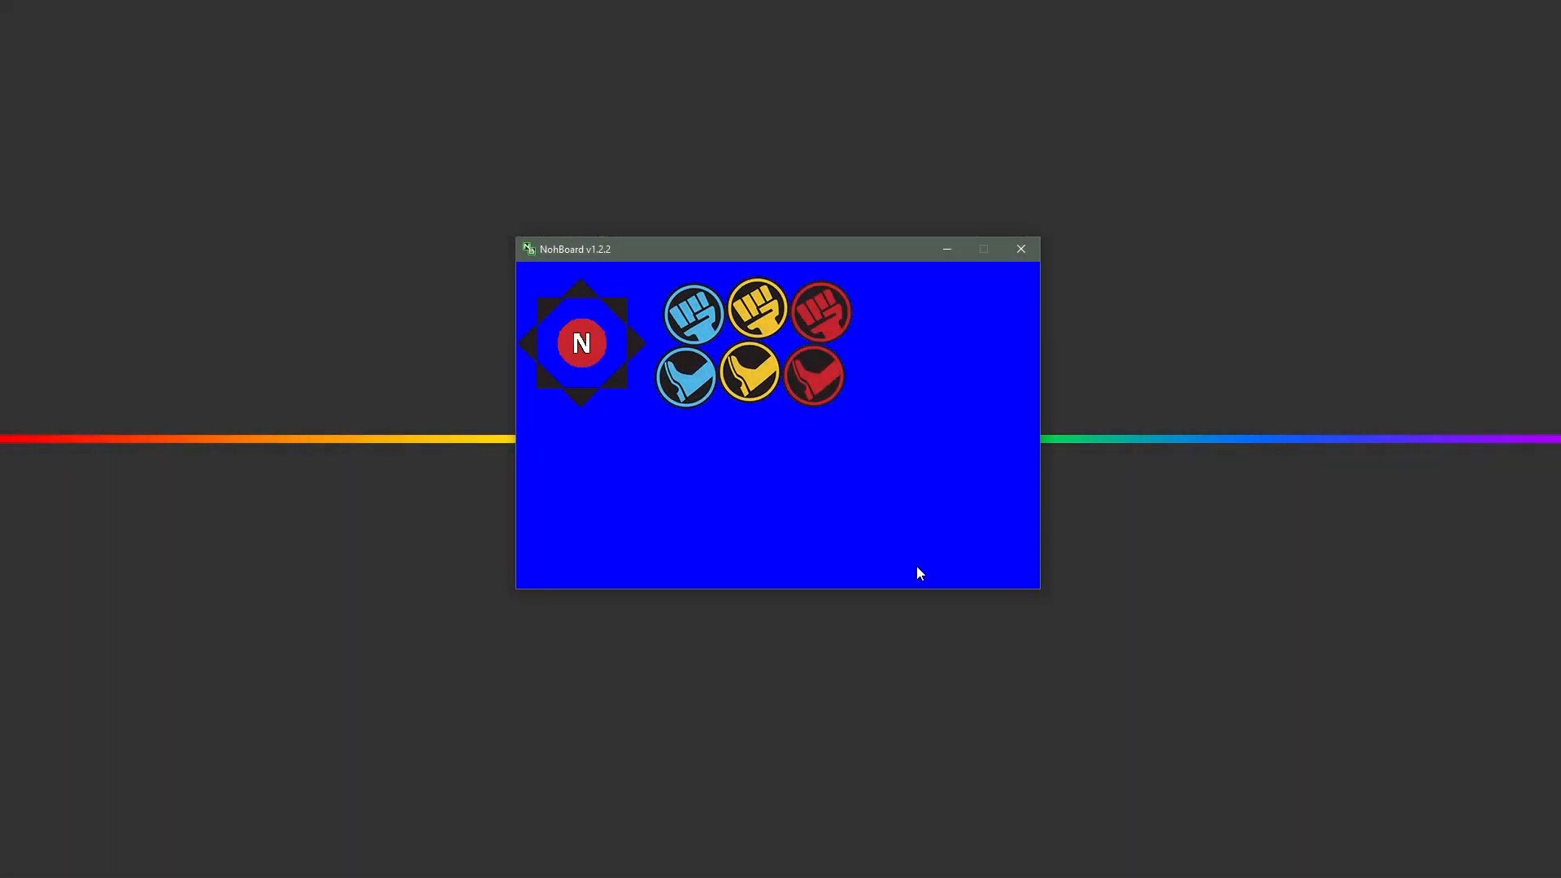
Step: Test the stick display by entering the up, down, left, right and diagonal directions
{"action": "key", "text": "a"}
{"action": "key", "text": "d"}
{"action": "key", "text": "d"}
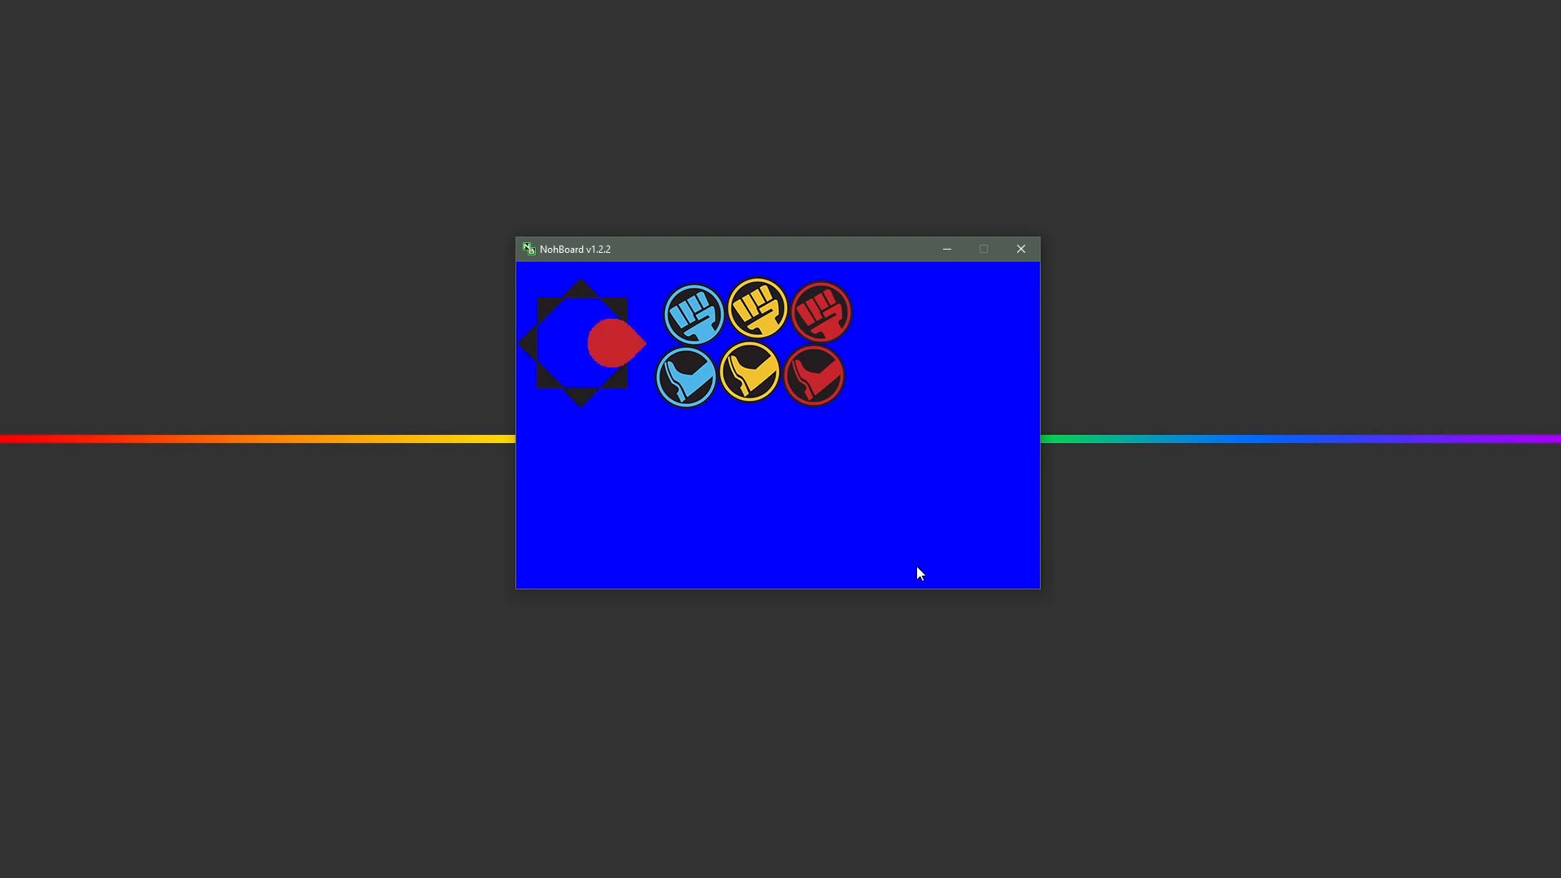
{"action": "key", "text": "a"}
{"action": "key", "text": "w"}
{"action": "key", "text": "s"}
{"action": "key", "text": "w"}
{"action": "key", "text": "d"}
{"action": "key", "text": "s+d"}
{"action": "key", "text": "a"}
{"action": "key", "text": "w+d"}
{"action": "key", "text": "s"}
{"action": "key", "text": "w+d"}
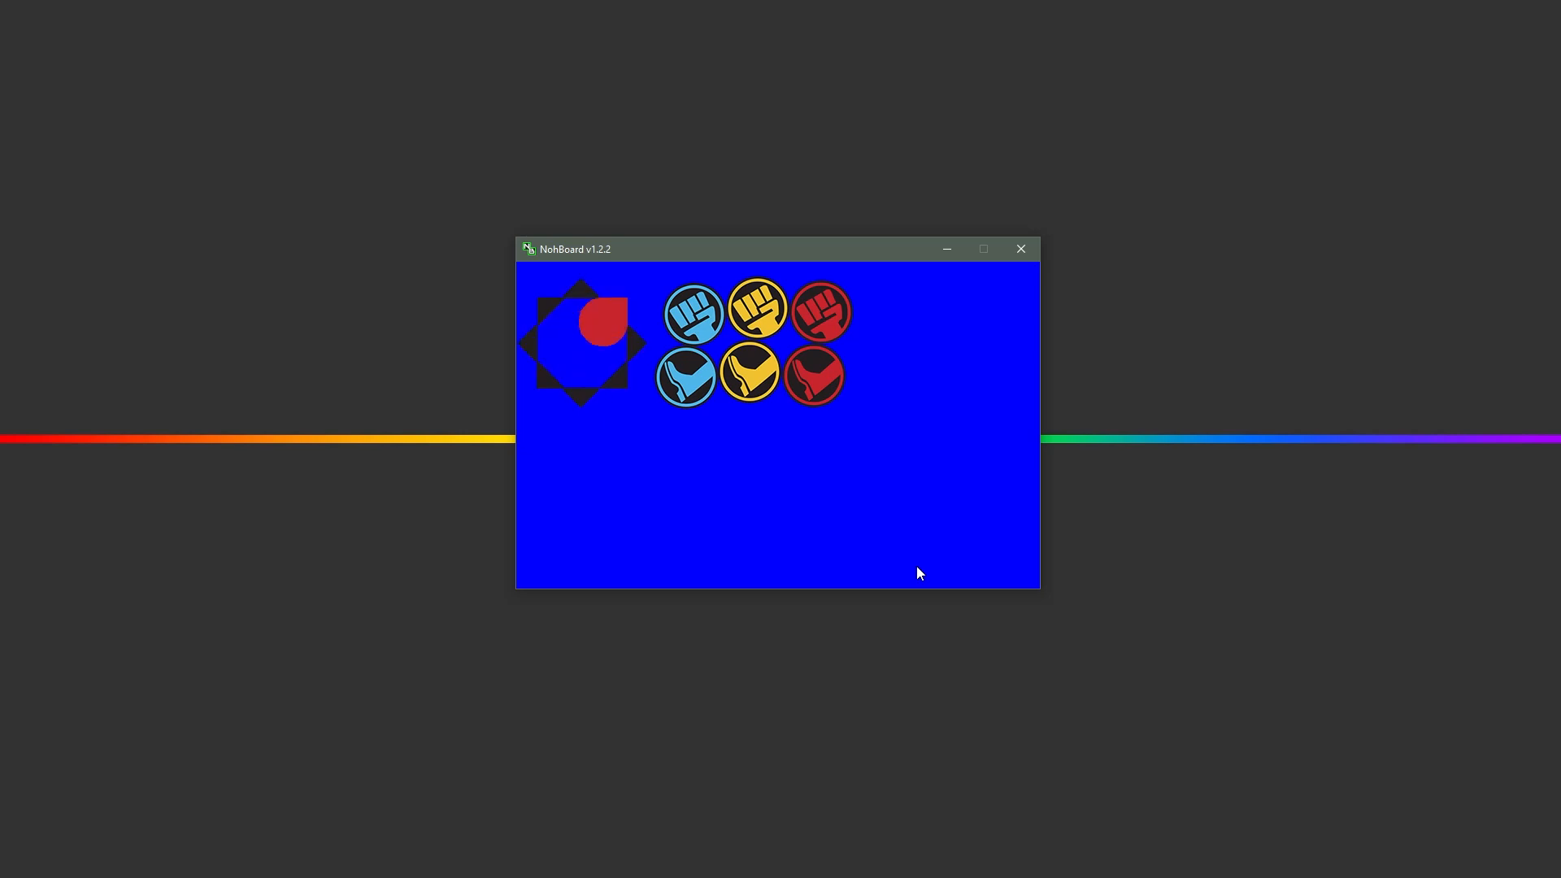
{"action": "key", "text": "s"}
{"action": "key", "text": "a"}
{"action": "key", "text": "w+a"}
{"action": "key", "text": "w+d"}
{"action": "key", "text": "a"}
{"action": "key", "text": "s+d"}
{"action": "key", "text": "w"}
{"action": "key", "text": "s+a"}
{"action": "key", "text": "d"}
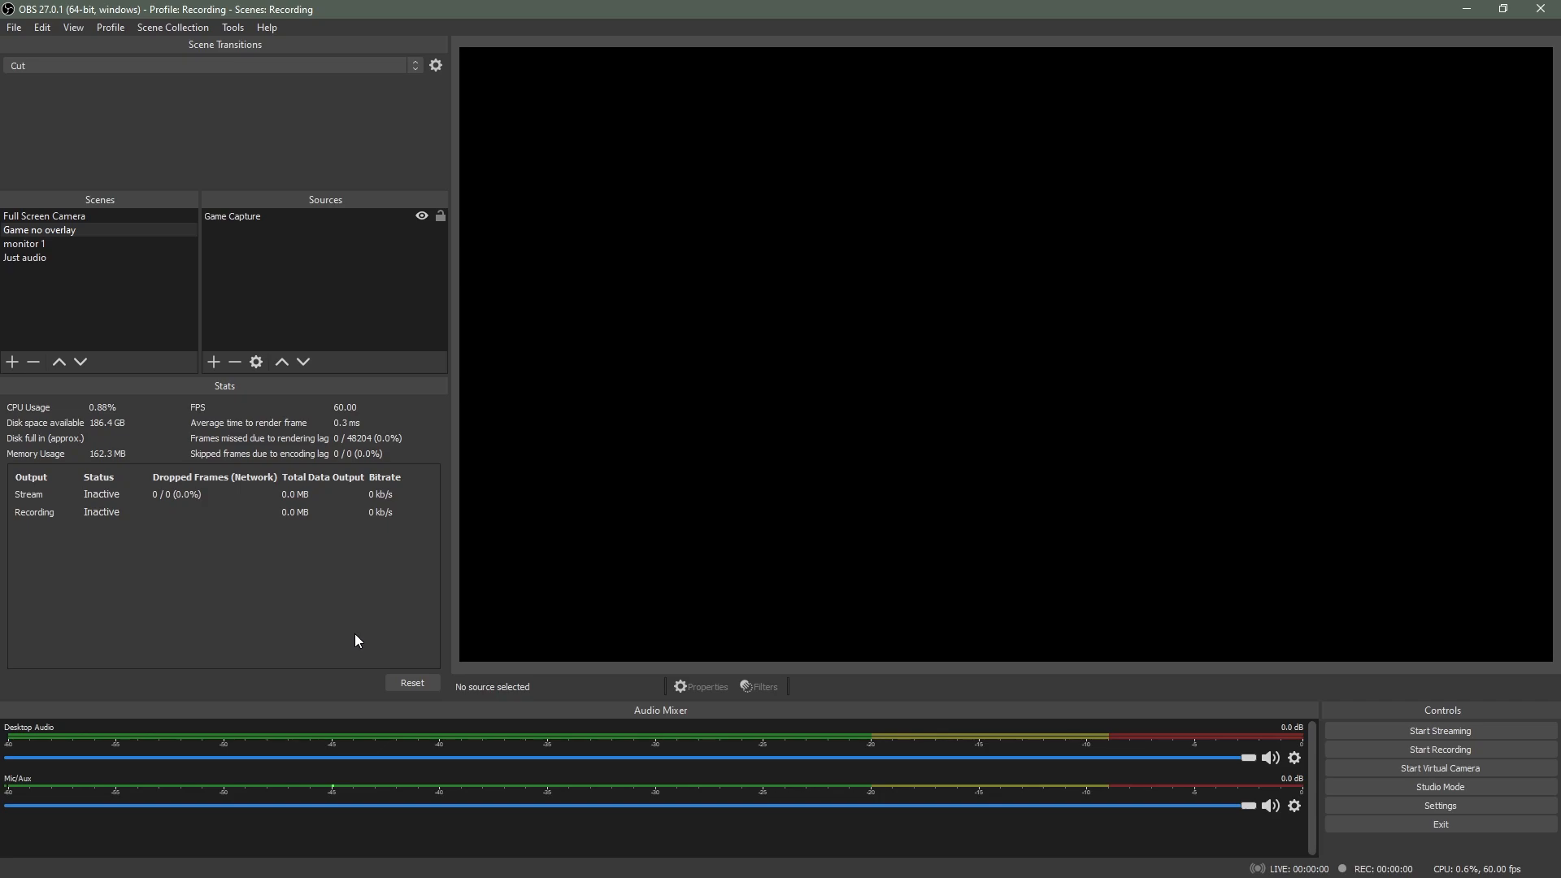
Step: In OBS, add a window capture source named "input display" to the Game no overlay scene
{"action": "right_click", "coordinate": [344, 278]}
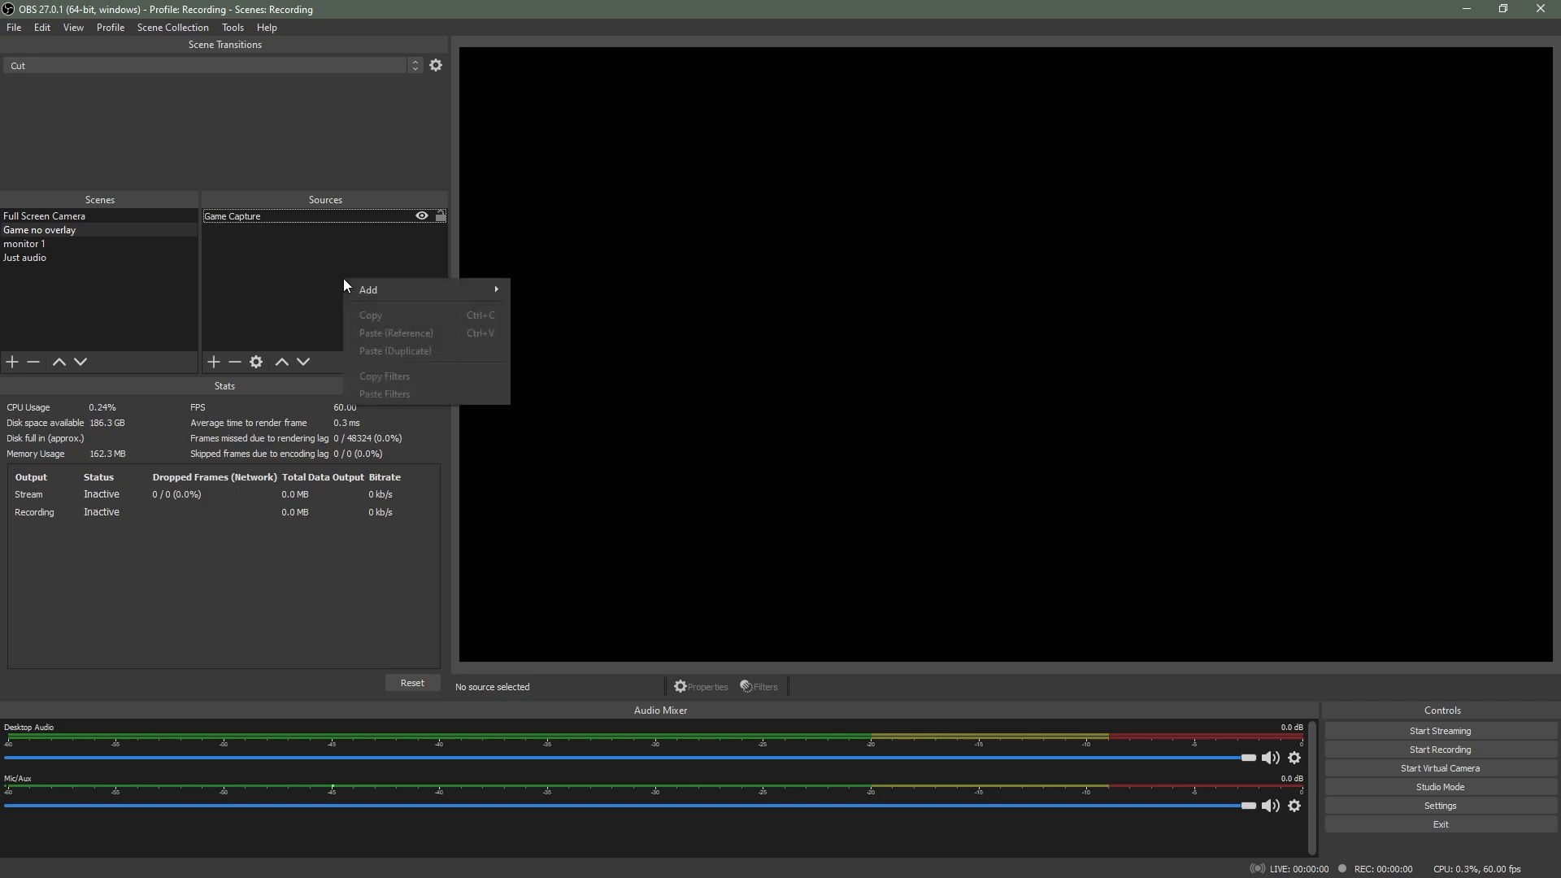
{"action": "mouse_move", "coordinate": [383, 290]}
{"action": "left_click", "coordinate": [592, 558]}
{"action": "type", "text": "input display"}
{"action": "key", "text": "Return"}
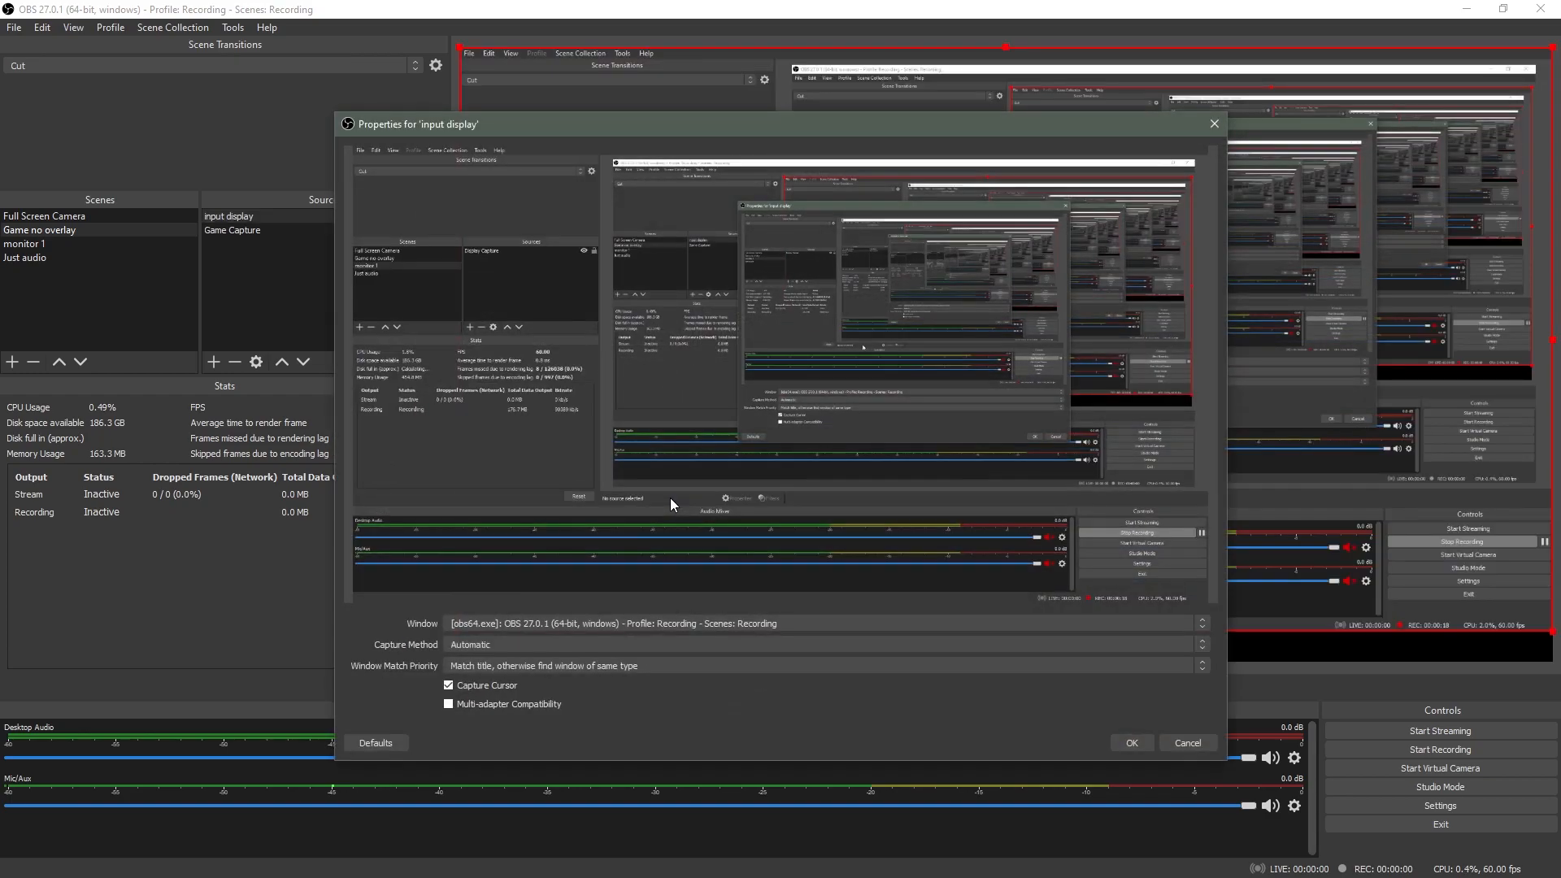
Step: Set the source to capture the NohBoard v1.2.2 window without the cursor
{"action": "left_click", "coordinate": [669, 624]}
{"action": "left_click", "coordinate": [665, 645]}
{"action": "left_click", "coordinate": [448, 686]}
{"action": "left_click", "coordinate": [1133, 743]}
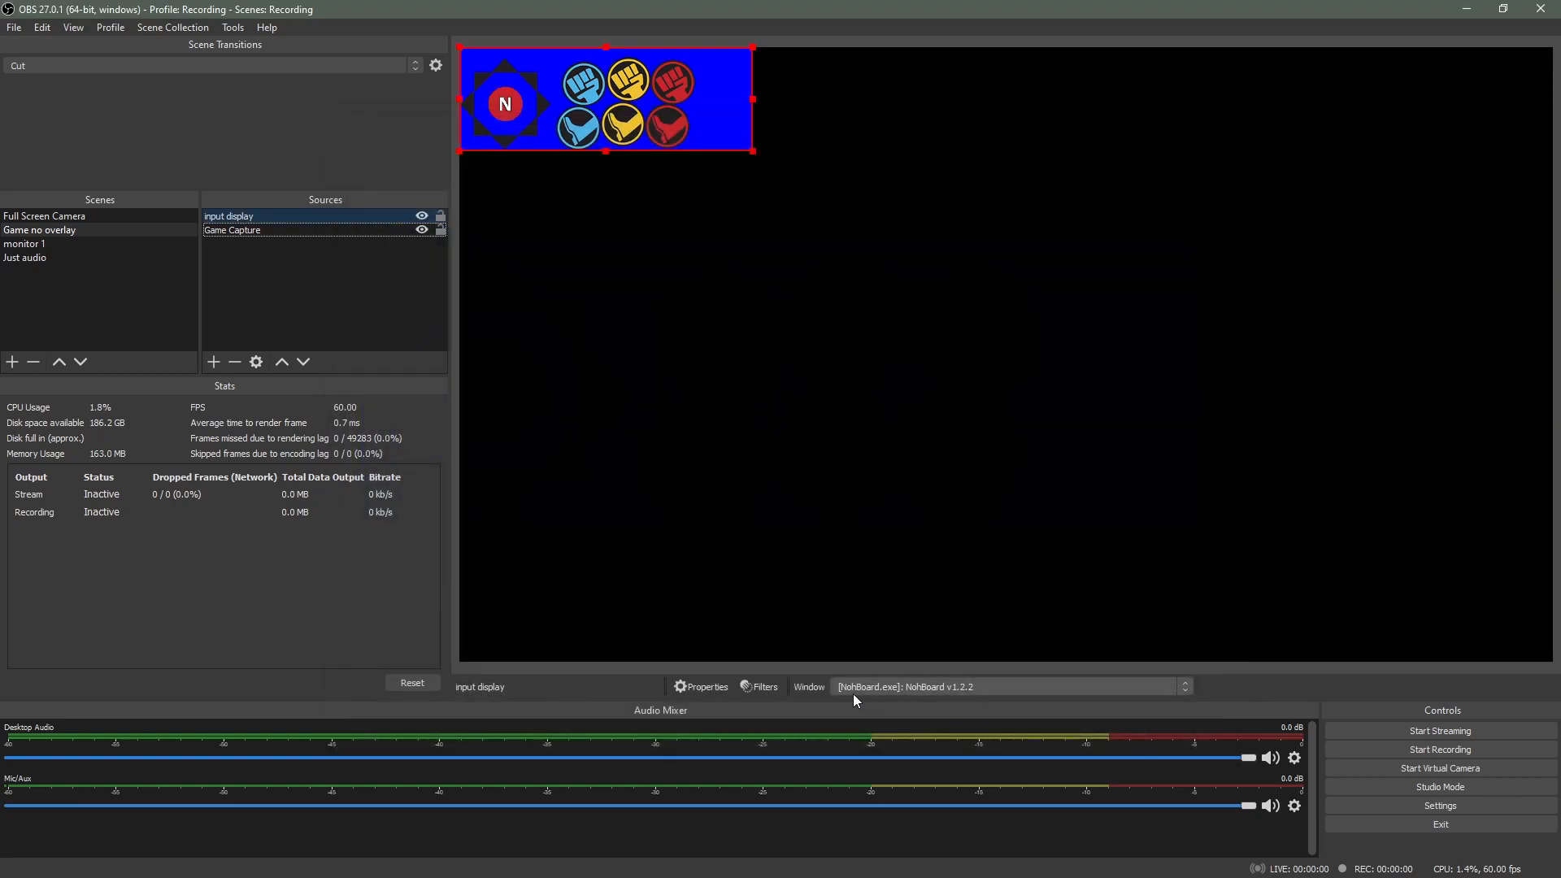
Step: Add a Chroma Key filter to the input display source and set its key color type to Custom
{"action": "right_click", "coordinate": [278, 217]}
{"action": "left_click", "coordinate": [368, 652]}
{"action": "right_click", "coordinate": [534, 396]}
{"action": "mouse_move", "coordinate": [618, 412]}
{"action": "left_click", "coordinate": [714, 460]}
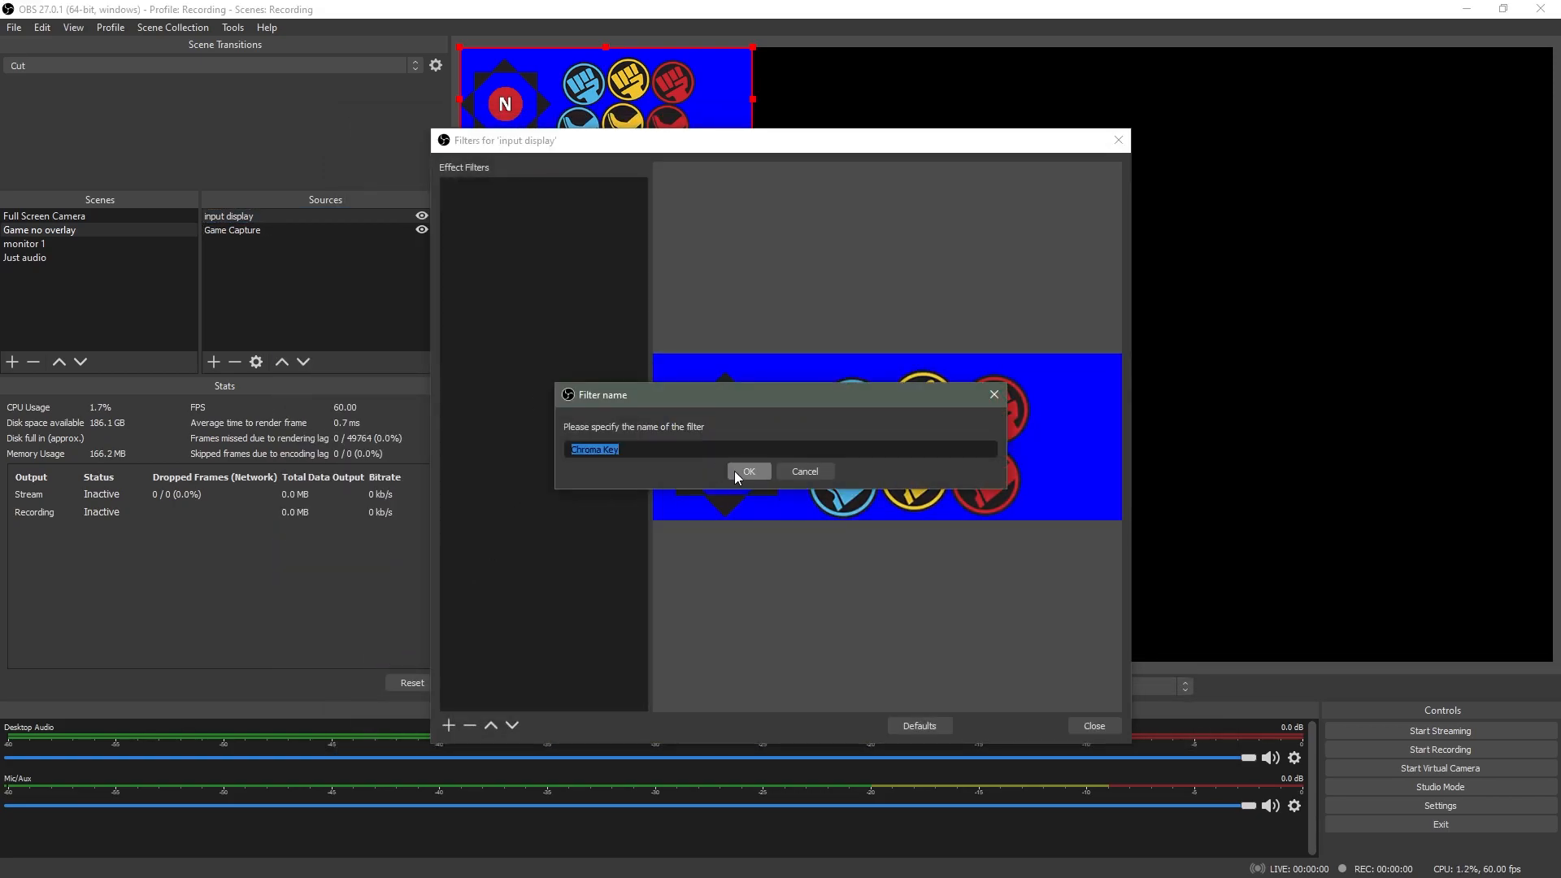
{"action": "left_click", "coordinate": [733, 471]}
{"action": "left_click", "coordinate": [848, 523]}
{"action": "left_click", "coordinate": [815, 570]}
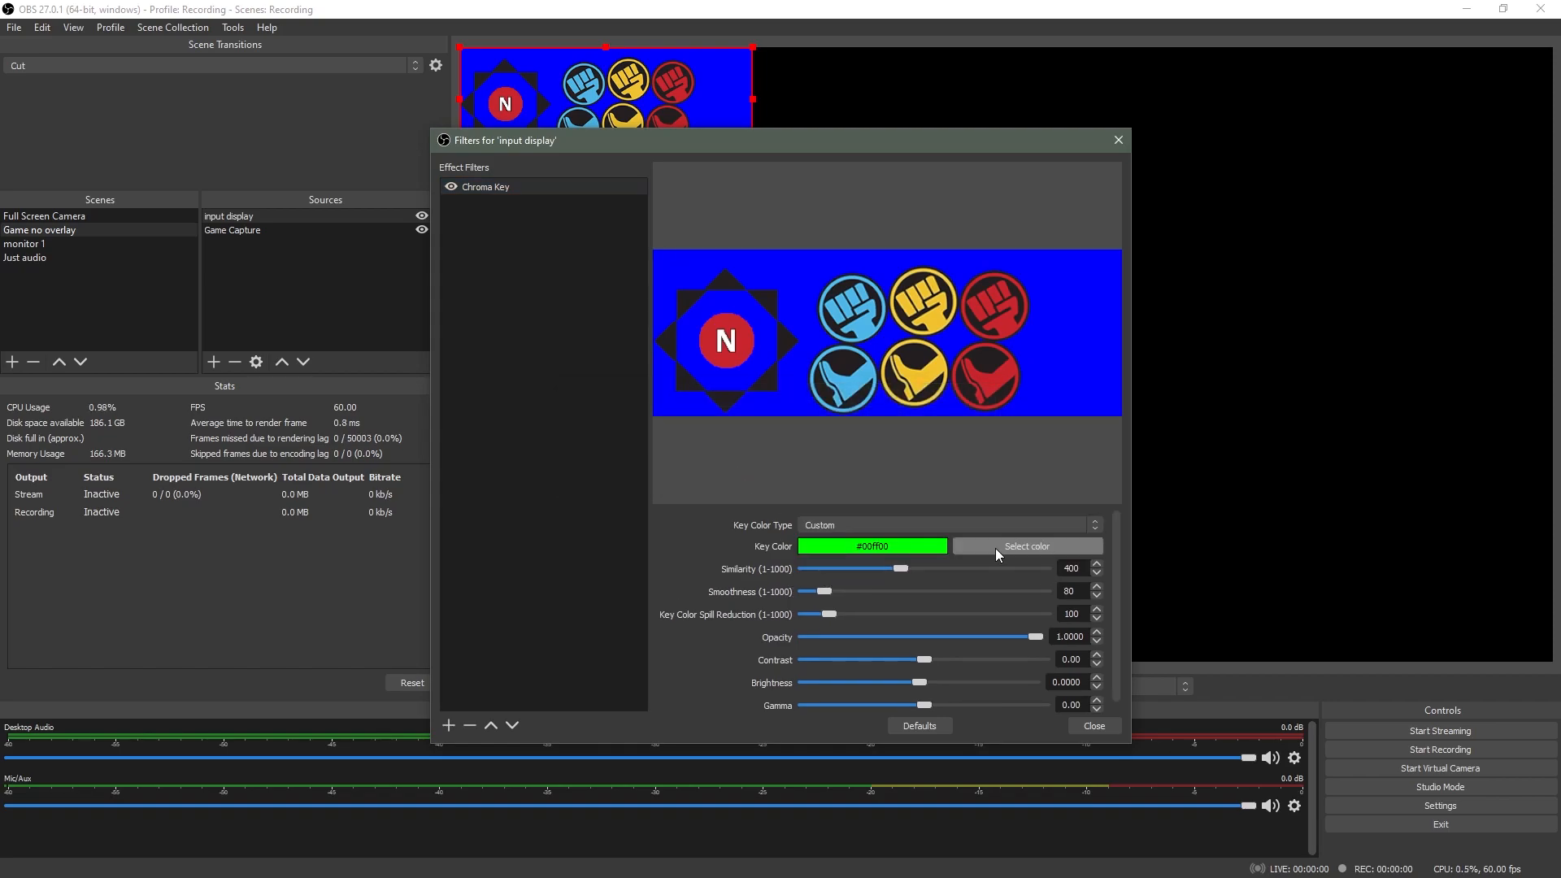
Step: Set the chroma key color to pure blue with red 0, green 0 and blue 255
{"action": "left_click", "coordinate": [1023, 546]}
{"action": "type", "text": "0"}
{"action": "key", "text": "Tab"}
{"action": "type", "text": "255"}
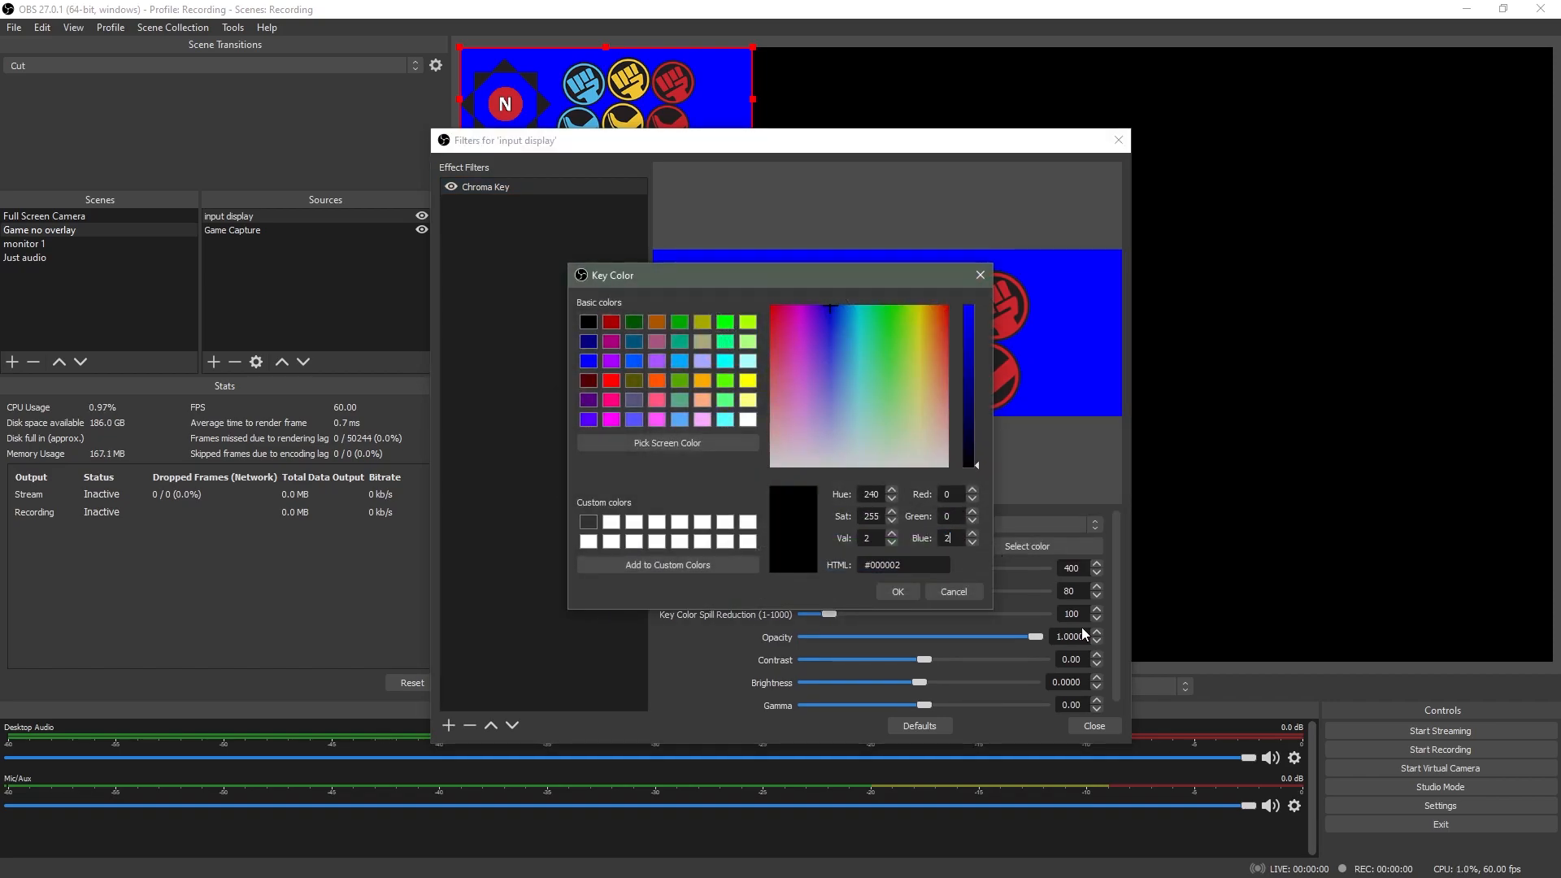
{"action": "left_click", "coordinate": [896, 591]}
Step: Lower the chroma key's similarity, adjust its smoothness, and close the filters
{"action": "left_click_drag", "start_coordinate": [903, 568], "coordinate": [845, 616]}
{"action": "left_click", "coordinate": [846, 592]}
{"action": "left_click", "coordinate": [1094, 726]}
Step: Move the input display to the bottom centre of the preview canvas and keep NohBoard open but unfocused behind OBS
{"action": "left_click_drag", "start_coordinate": [651, 105], "coordinate": [1026, 616]}
{"action": "left_click", "coordinate": [479, 603]}
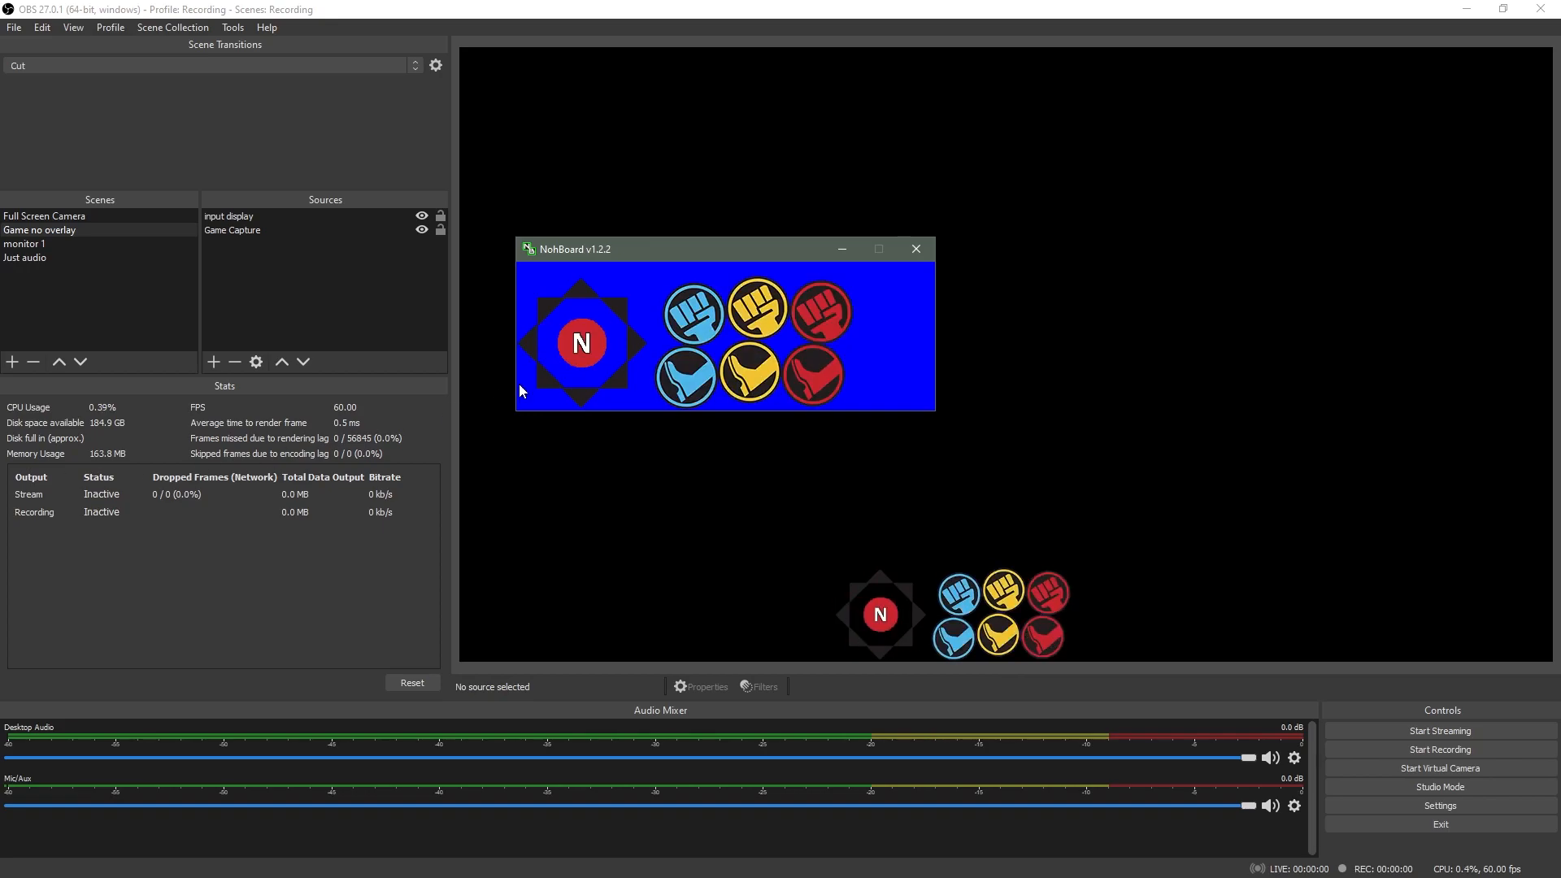
{"action": "left_click", "coordinate": [841, 257]}
{"action": "left_click", "coordinate": [513, 564]}
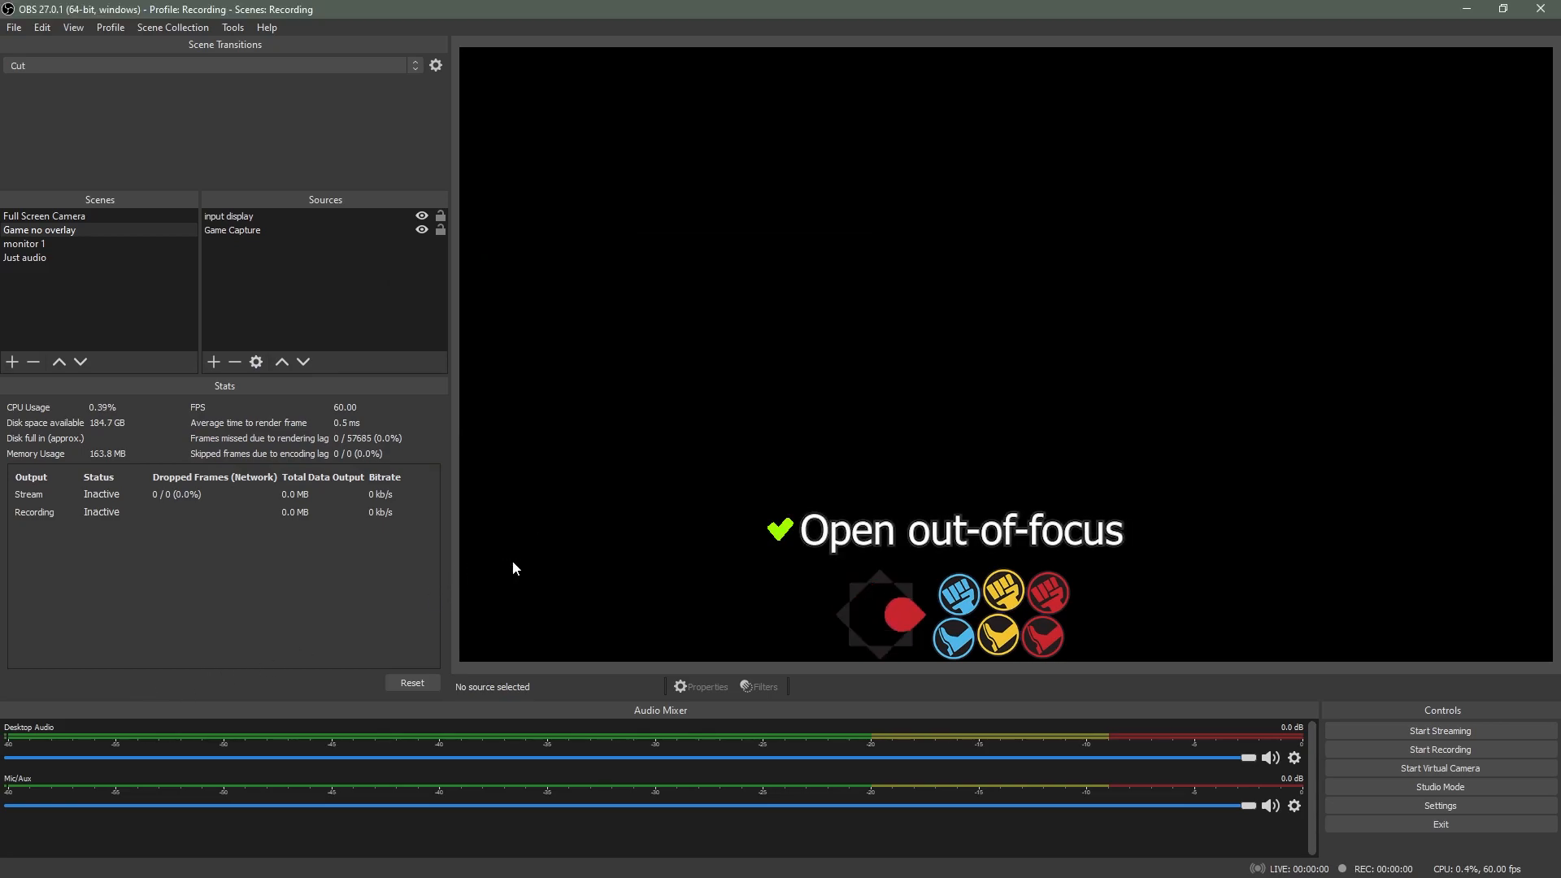